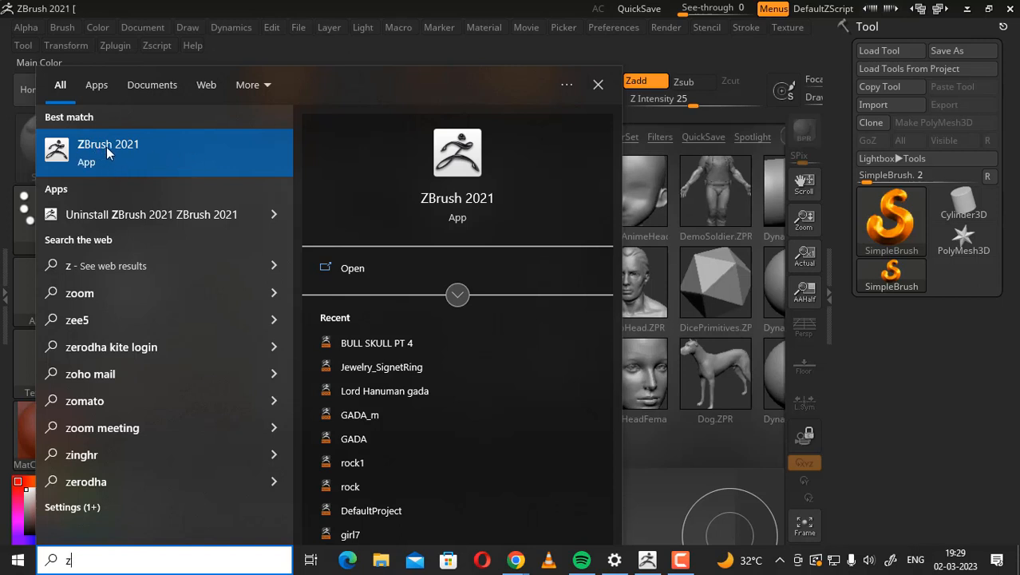
# Step: Launch ZBrush 2021 and hide the LightBox browser to clear the canvas
pyautogui.click(218, 155)
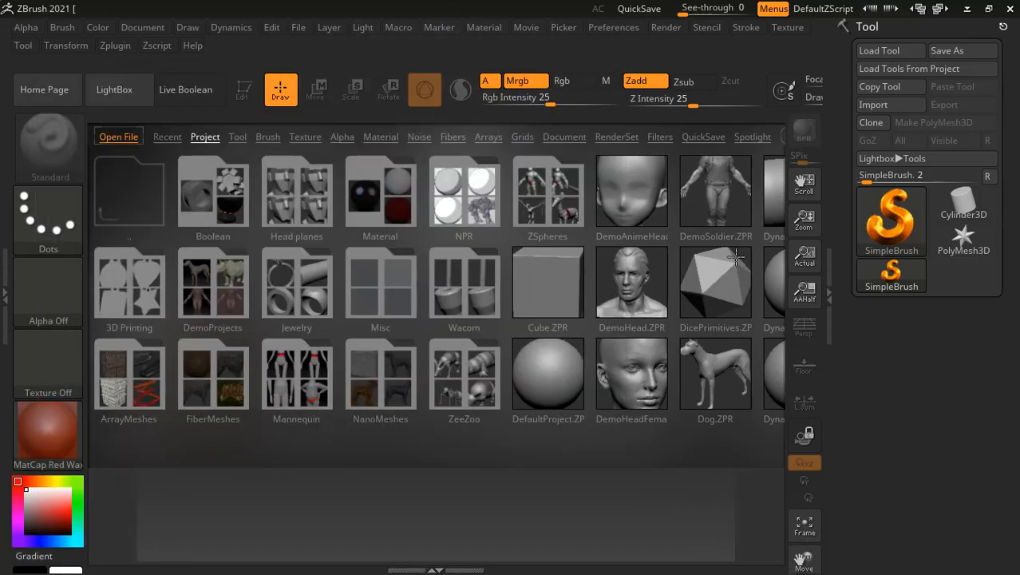
pyautogui.press(',')
pyautogui.press(',')
pyautogui.click(137, 96)
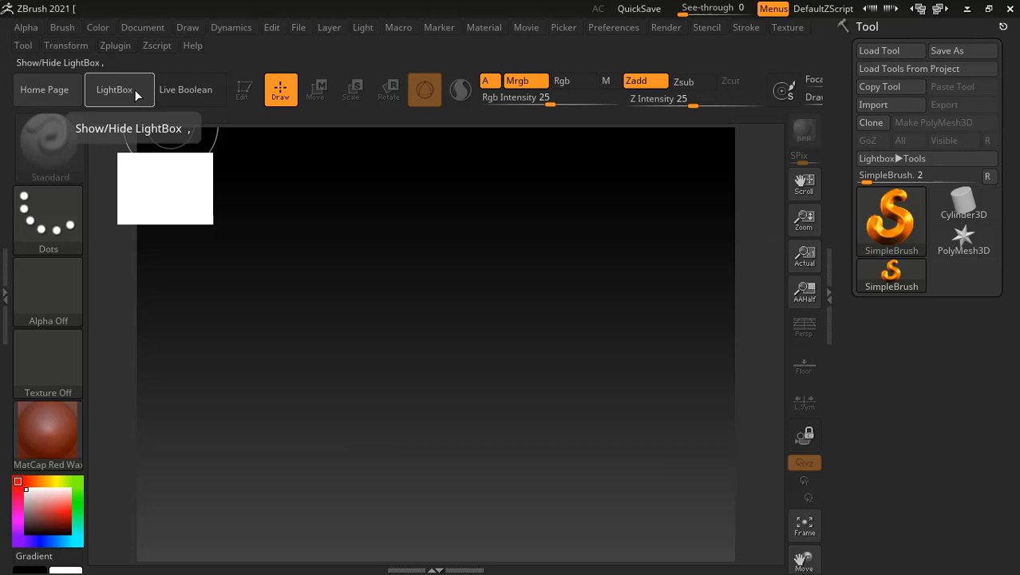
pyautogui.click(138, 95)
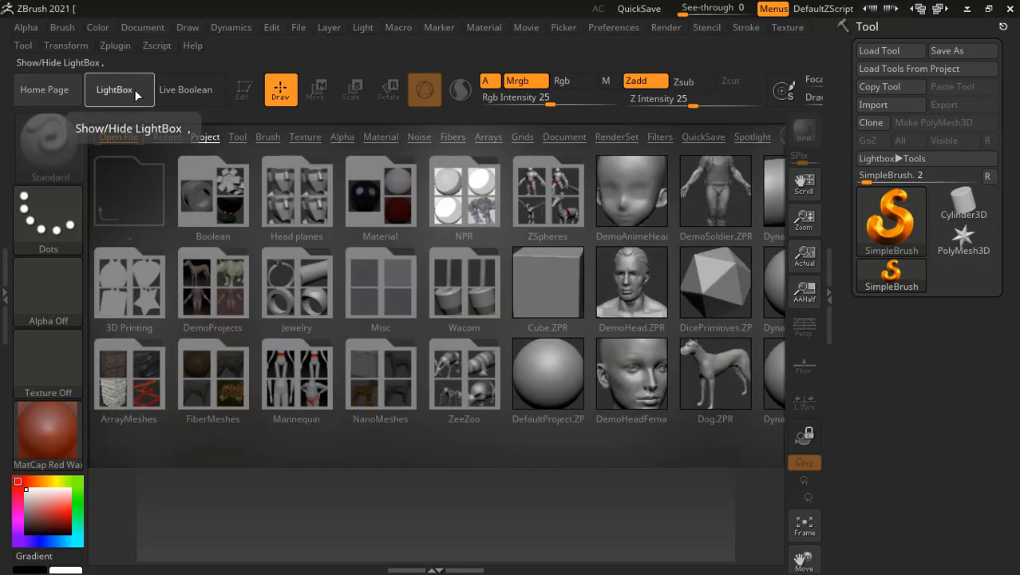
pyautogui.click(137, 95)
pyautogui.click(137, 95)
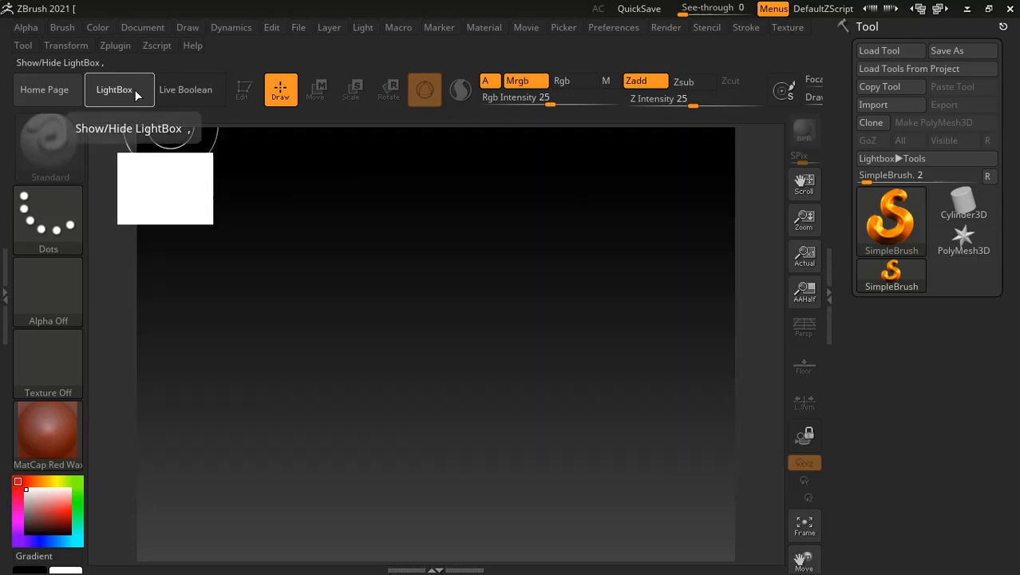
pyautogui.click(137, 95)
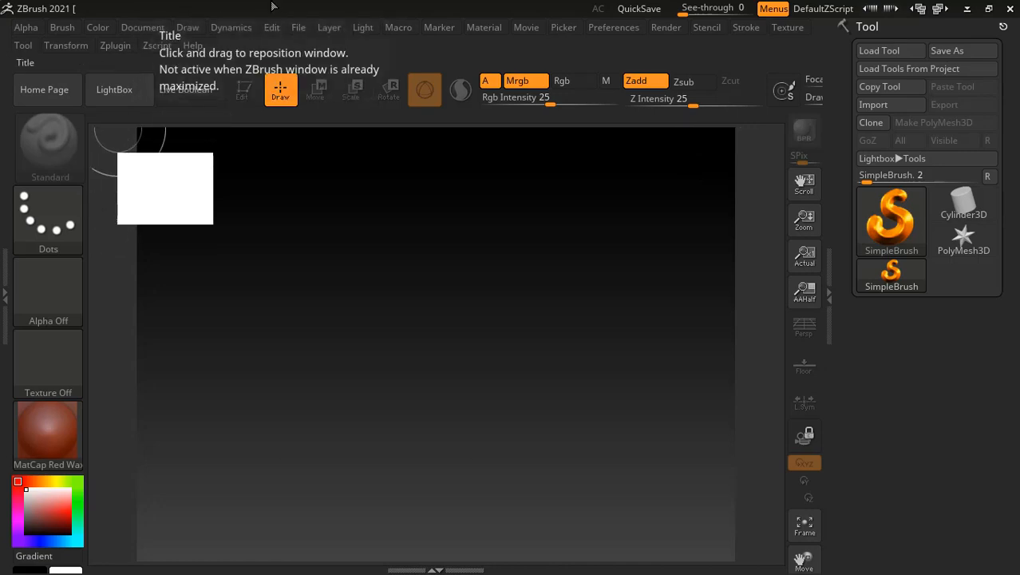
pyautogui.click(29, 26)
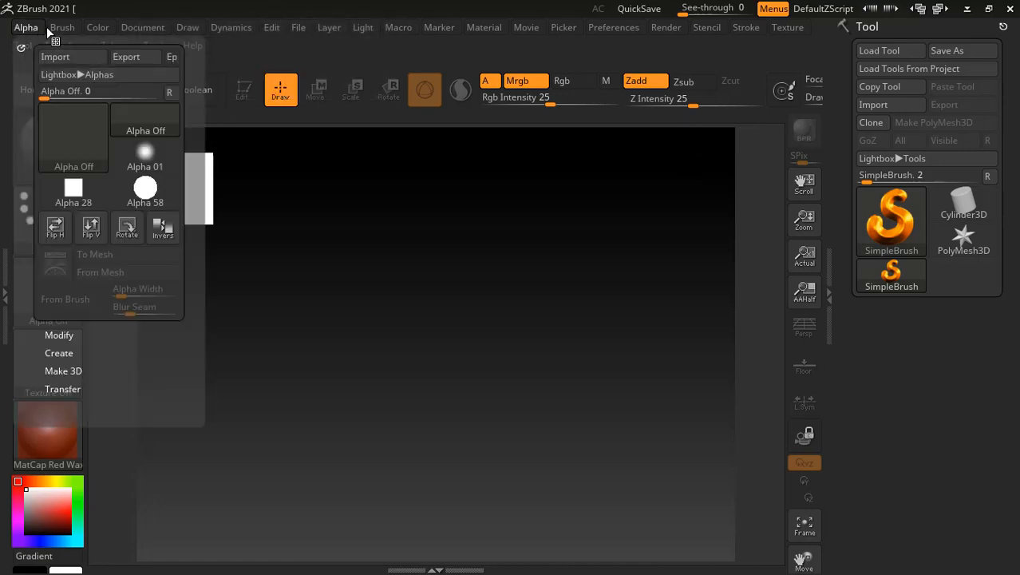
pyautogui.moveTo(68, 28)
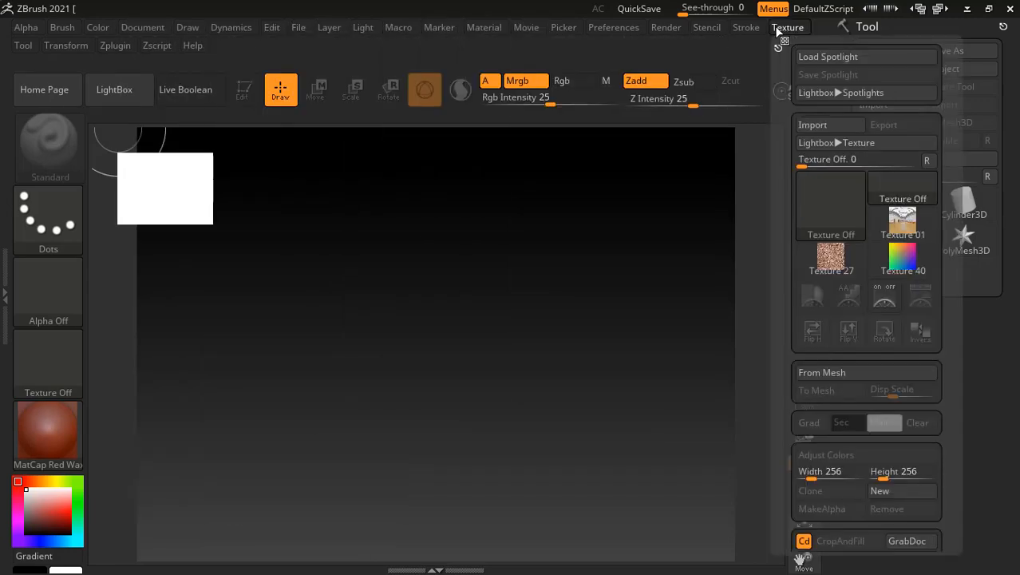
pyautogui.moveTo(608, 22)
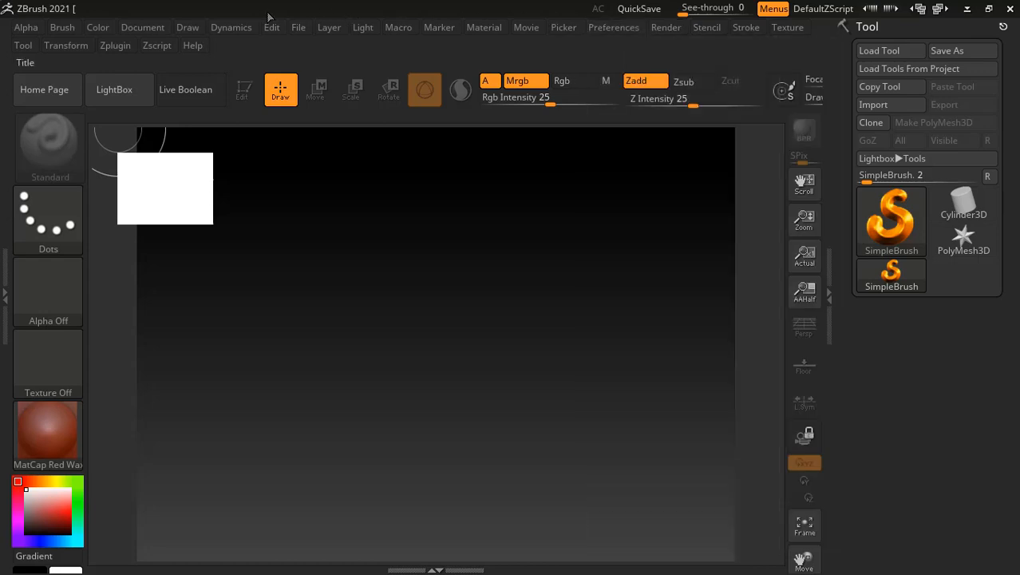
# Step: Hide the row of menus and show it again, toggling its visibility several times
pyautogui.click(773, 9)
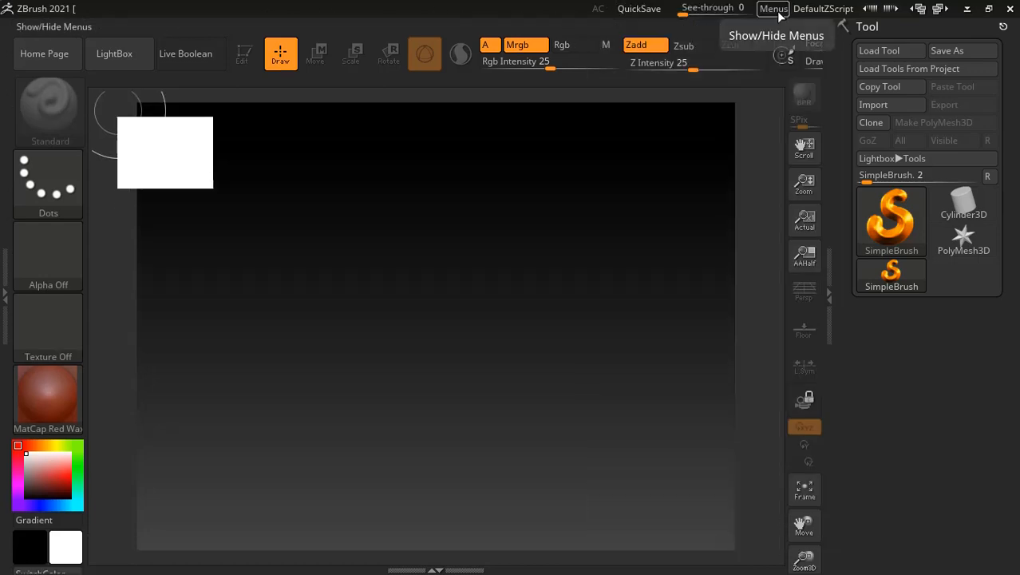
pyautogui.click(774, 8)
pyautogui.click(774, 9)
pyautogui.click(773, 9)
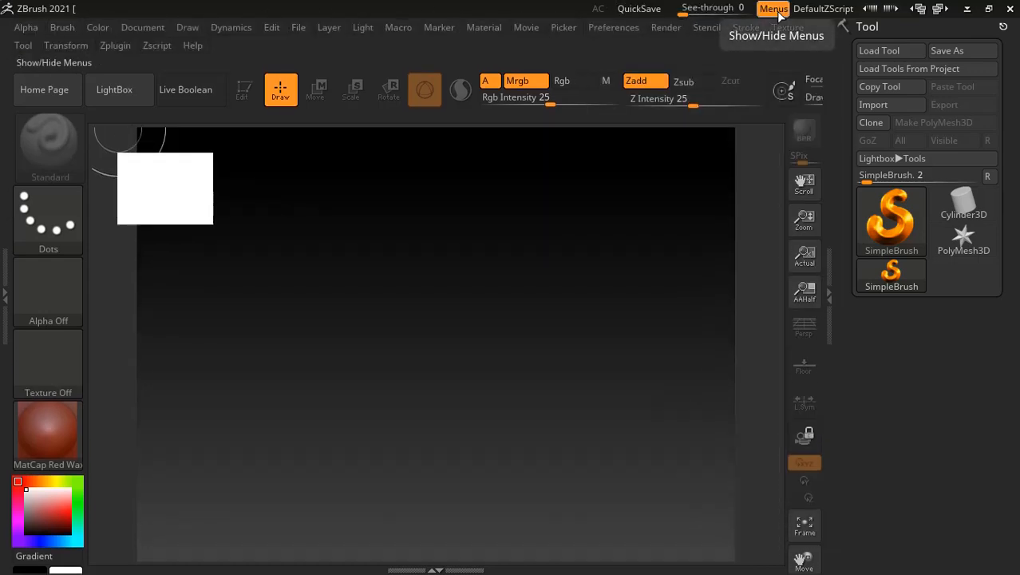
pyautogui.click(774, 9)
pyautogui.click(773, 9)
pyautogui.click(774, 9)
pyautogui.click(774, 9)
pyautogui.click(778, 13)
pyautogui.click(779, 13)
pyautogui.click(778, 14)
pyautogui.click(779, 13)
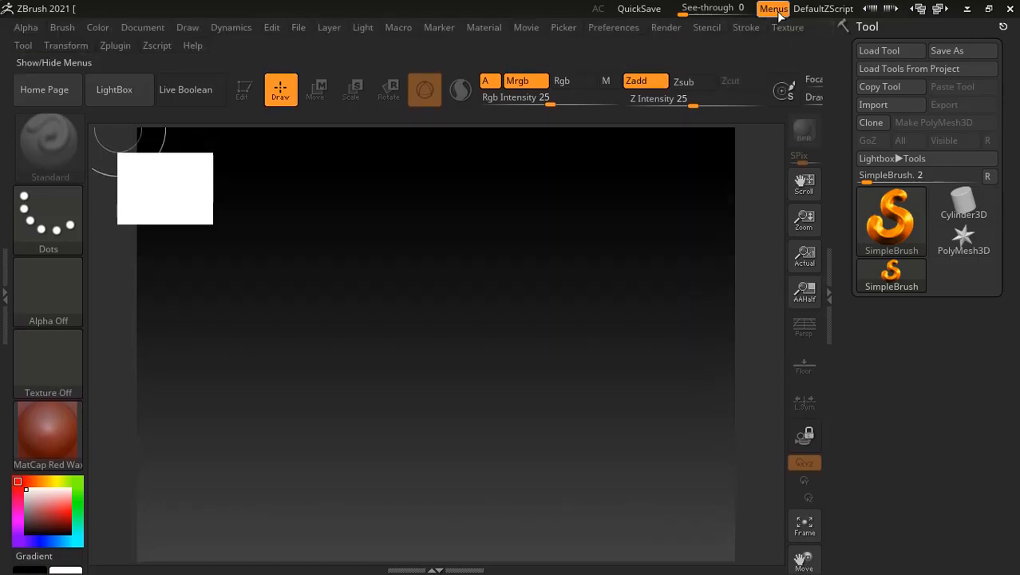
pyautogui.click(778, 13)
pyautogui.click(778, 13)
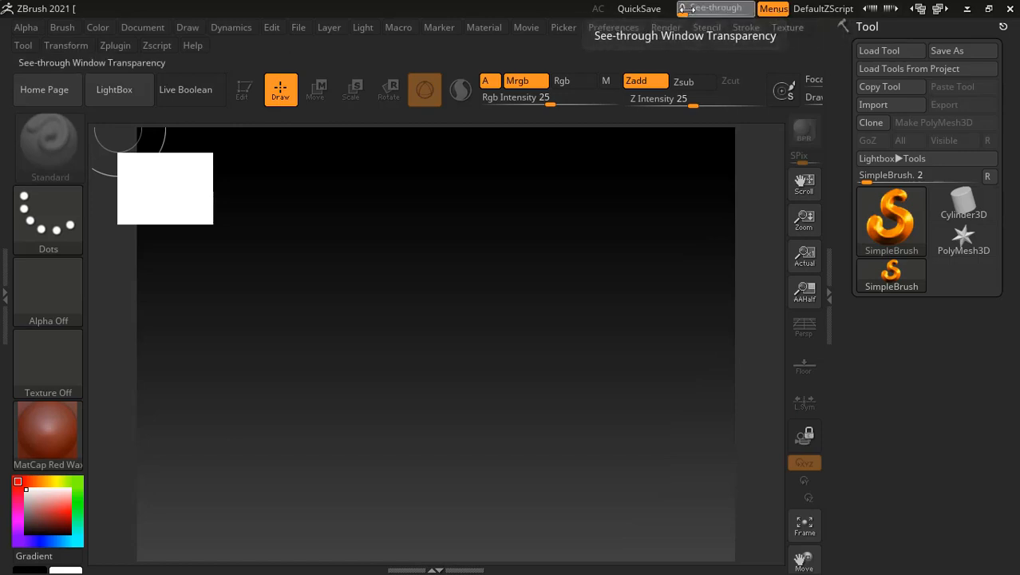
# Step: Load the default ZScript and close the Home Page window
pyautogui.moveTo(686, 9)
pyautogui.mouseDown()
pyautogui.moveTo(695, 13)
pyautogui.moveTo(675, 19)
pyautogui.mouseUp()
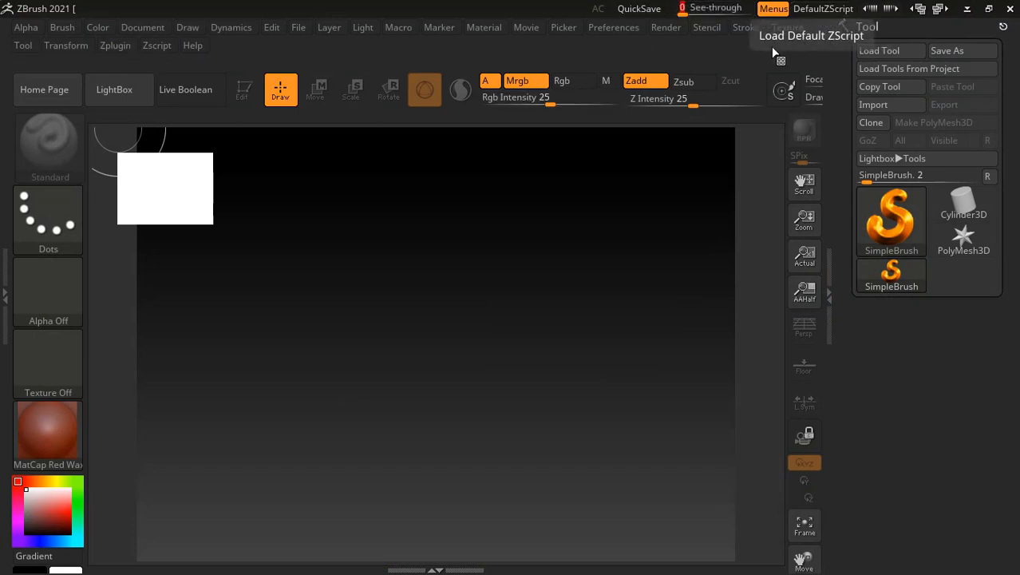
pyautogui.click(837, 10)
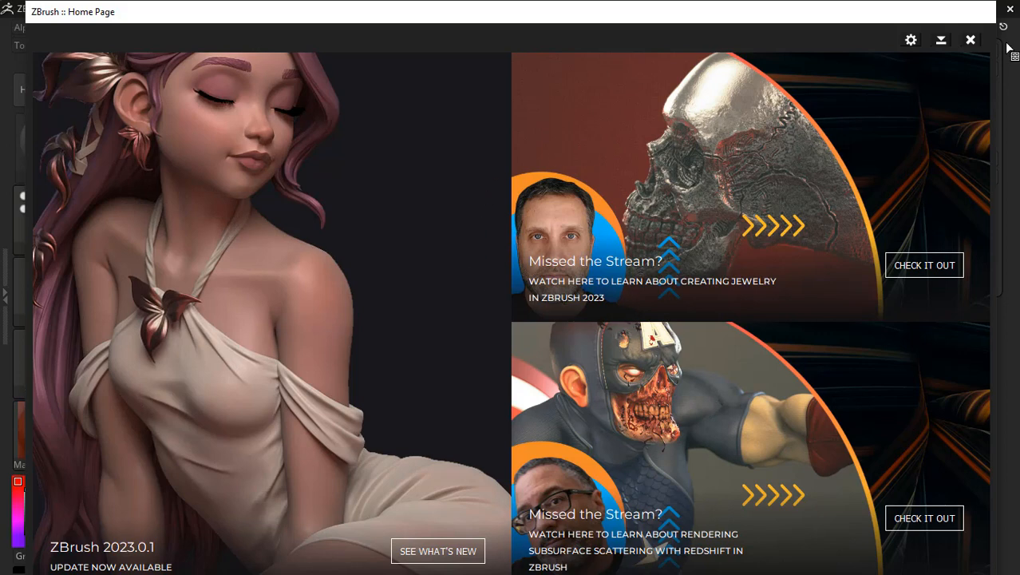
pyautogui.click(971, 39)
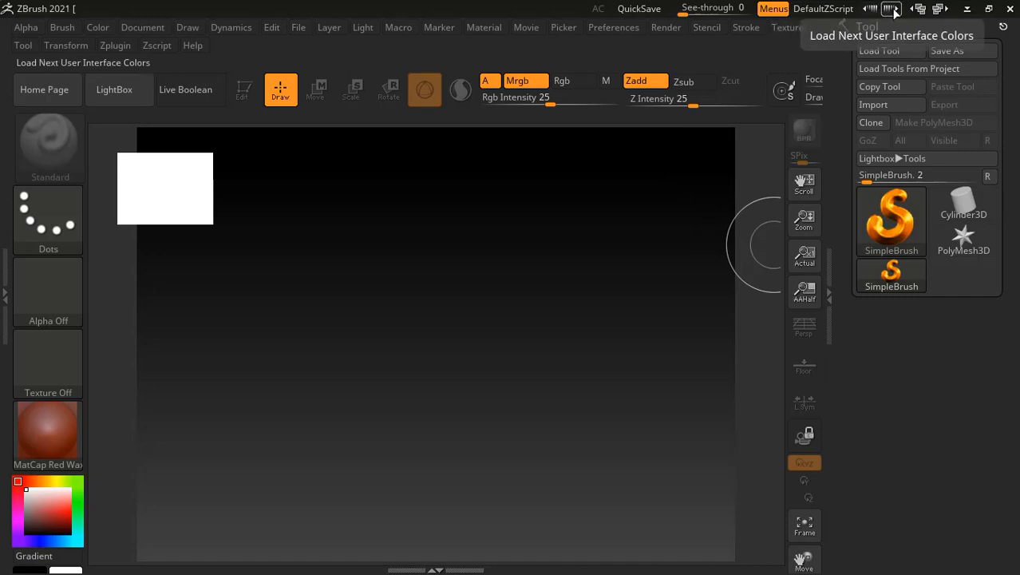
# Step: Cycle forward through the user interface color presets until Z3.1_Gray13 is loaded
pyautogui.click(892, 9)
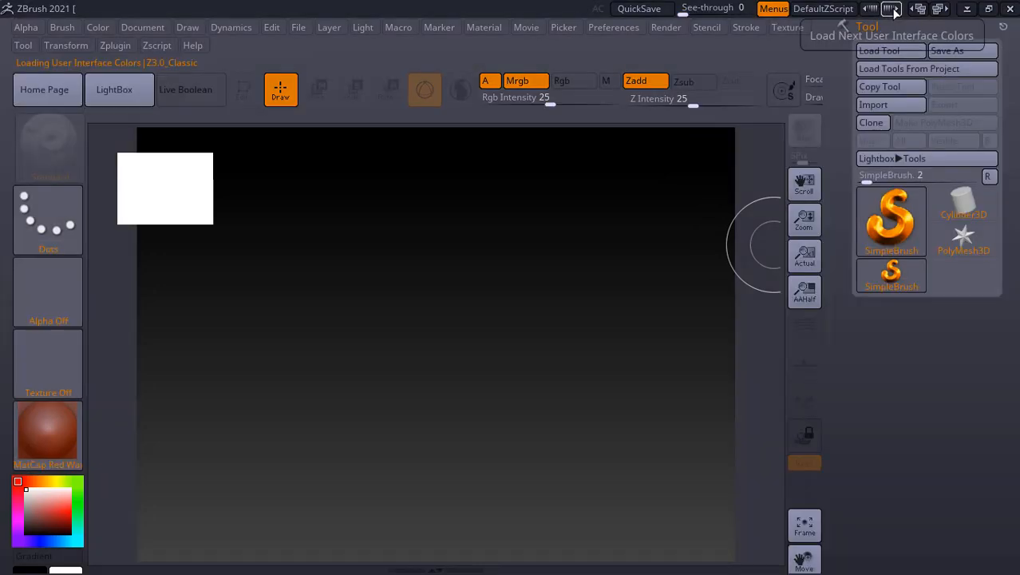
pyautogui.click(891, 9)
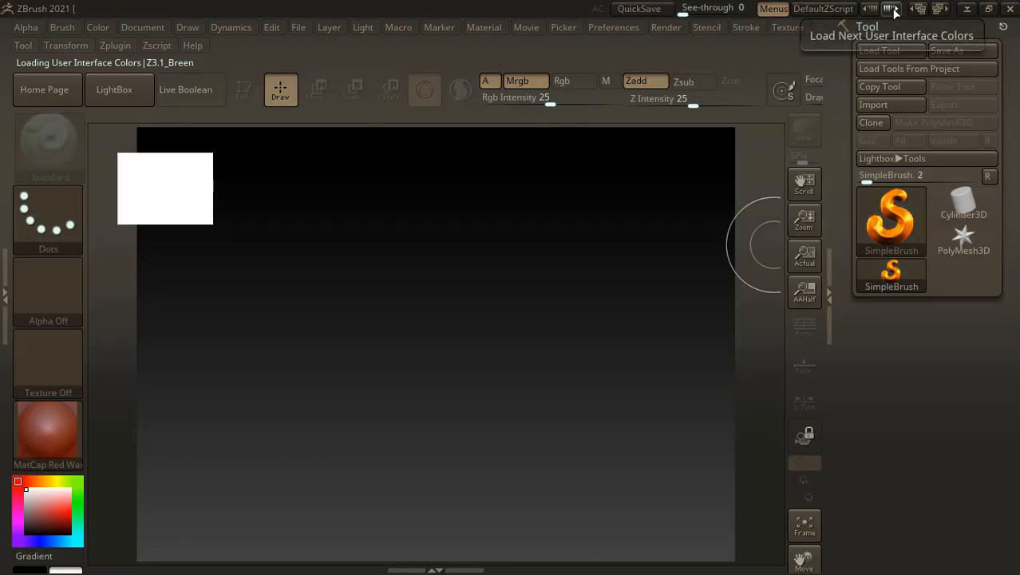
pyautogui.click(892, 9)
pyautogui.click(893, 10)
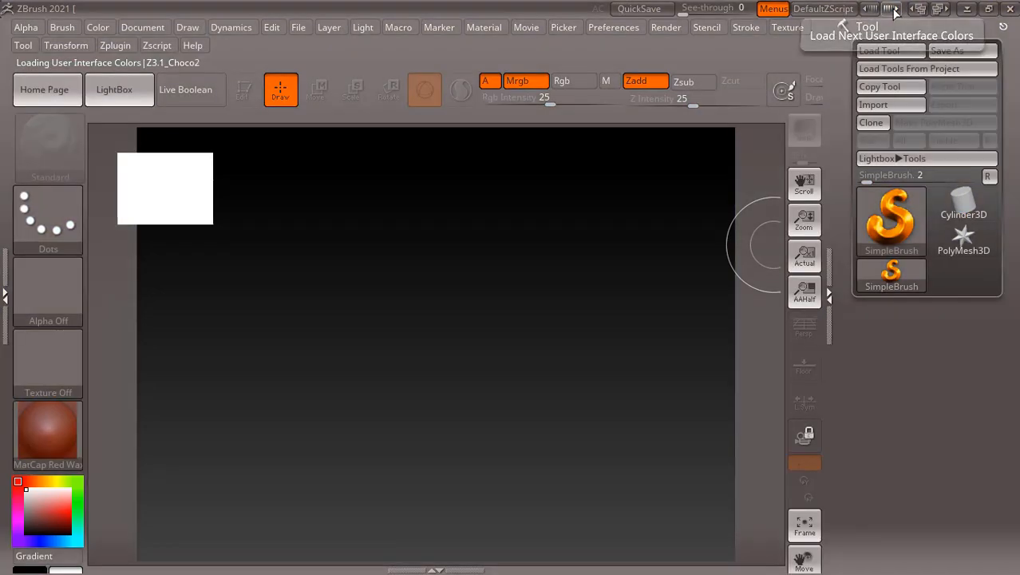
pyautogui.click(893, 9)
pyautogui.click(893, 9)
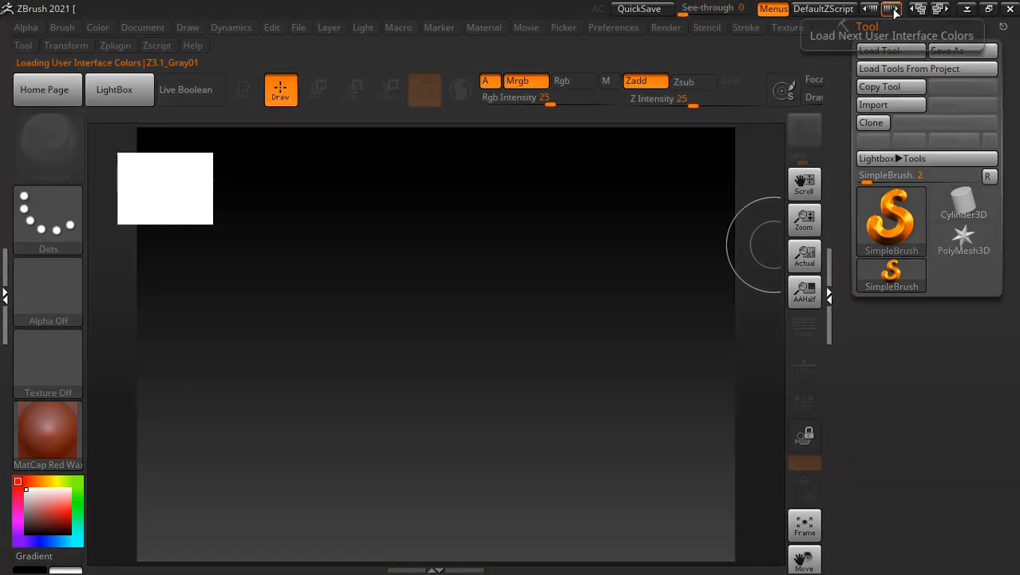
pyautogui.click(894, 10)
pyautogui.click(893, 10)
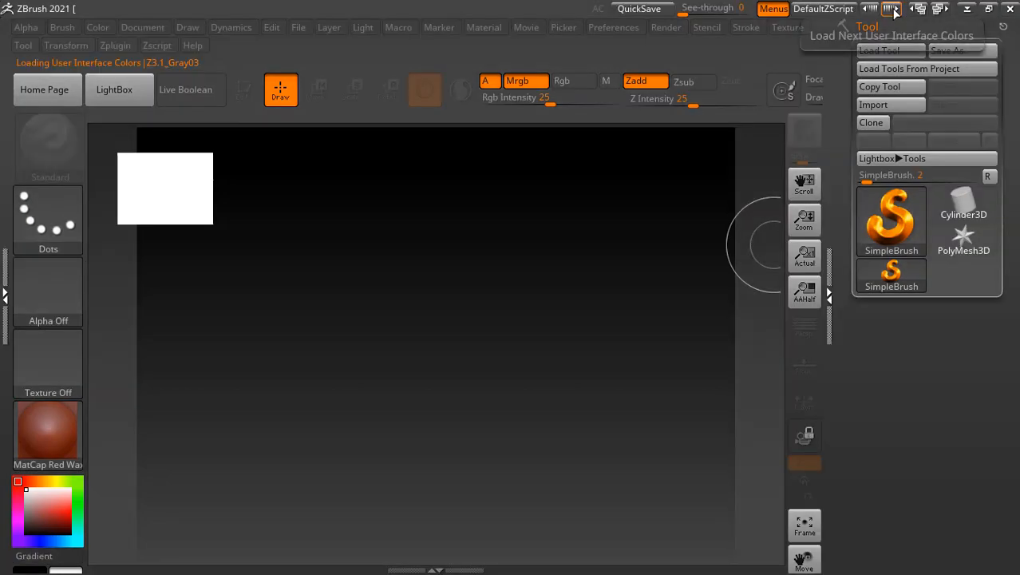
pyautogui.click(893, 10)
pyautogui.click(894, 10)
pyautogui.click(893, 10)
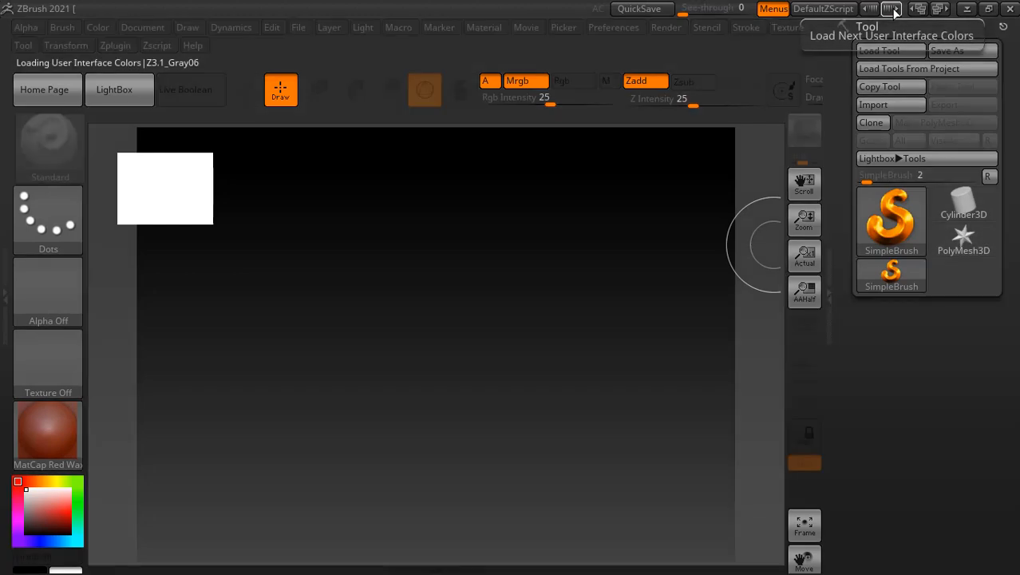
pyautogui.click(893, 9)
pyautogui.click(893, 10)
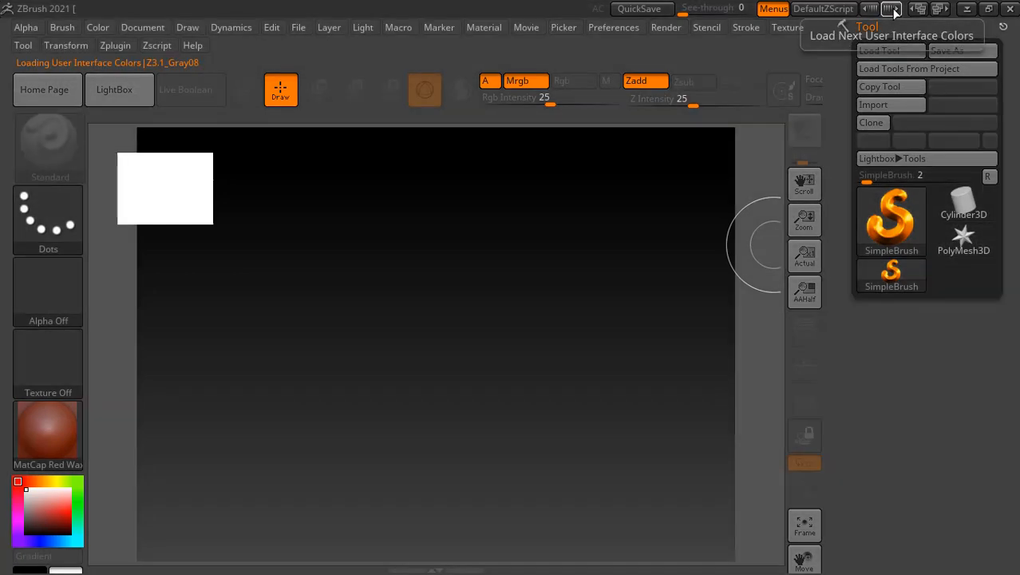
pyautogui.click(893, 9)
pyautogui.click(893, 9)
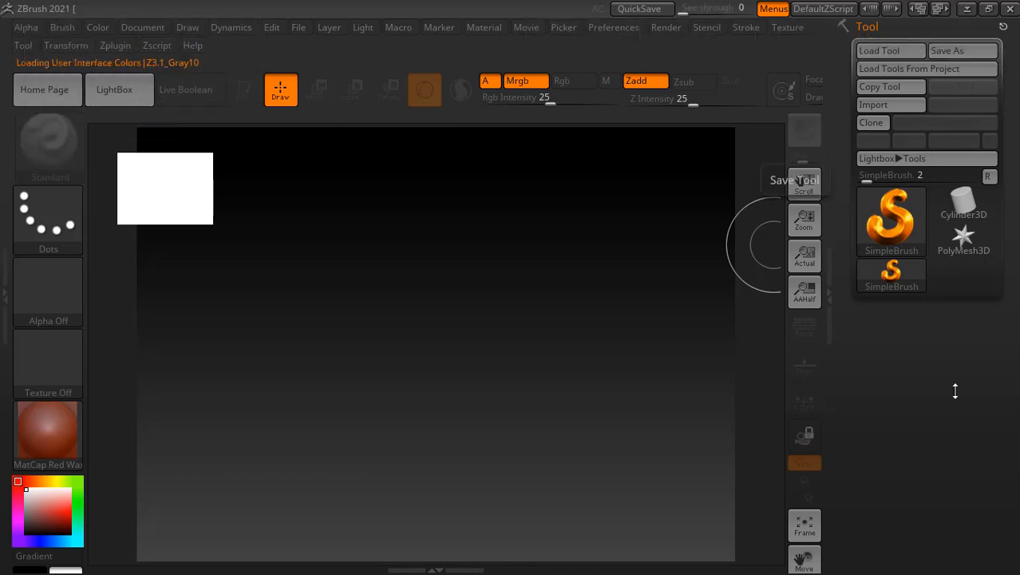
pyautogui.click(890, 10)
pyautogui.click(890, 10)
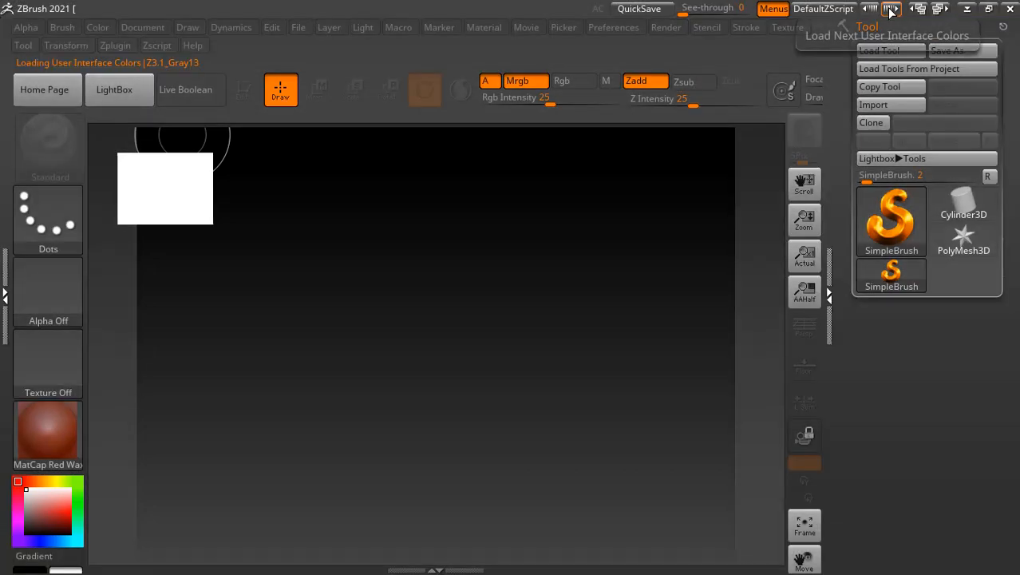
# Step: Cycle forward through the user interface layout presets, including Default, LeftRightShelf, legacy4R8 and Minimal, ending on Sculpt01
pyautogui.click(938, 9)
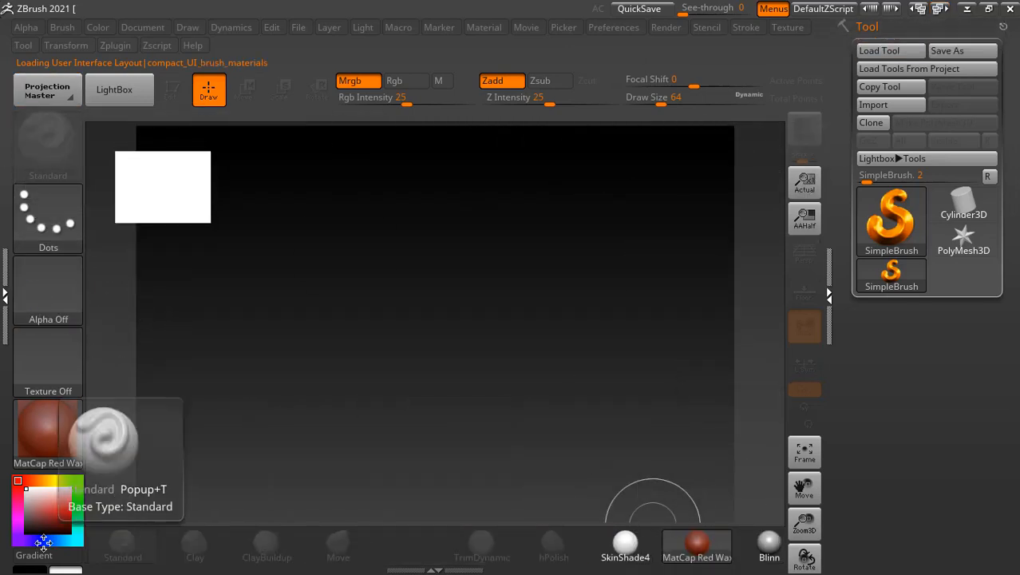
pyautogui.click(942, 10)
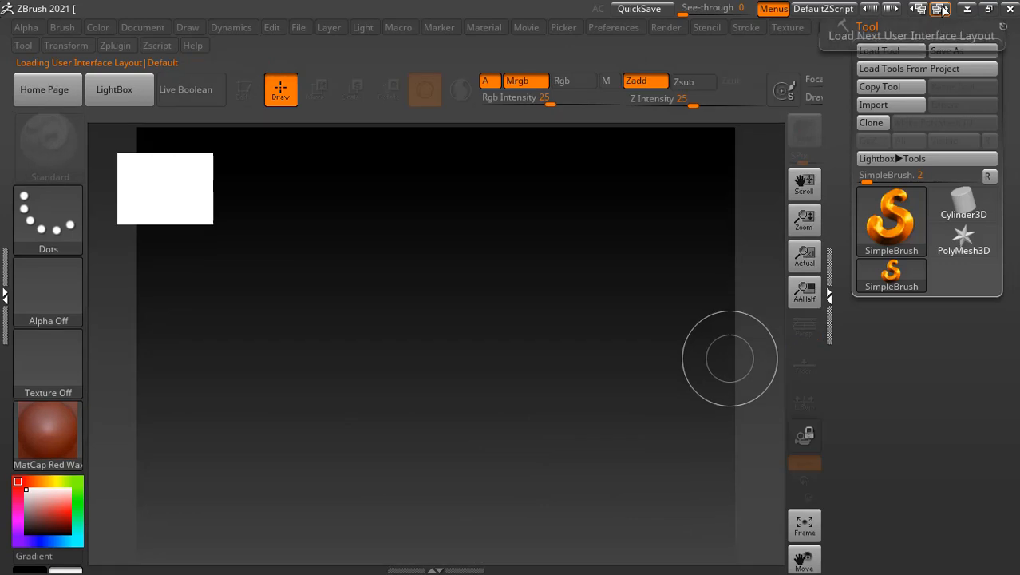
pyautogui.click(942, 9)
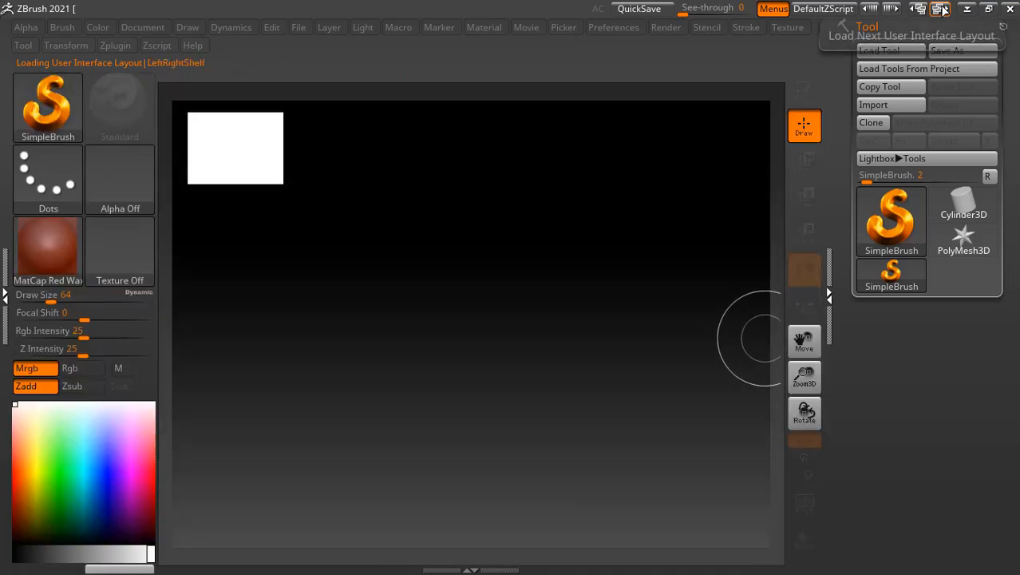
pyautogui.click(941, 10)
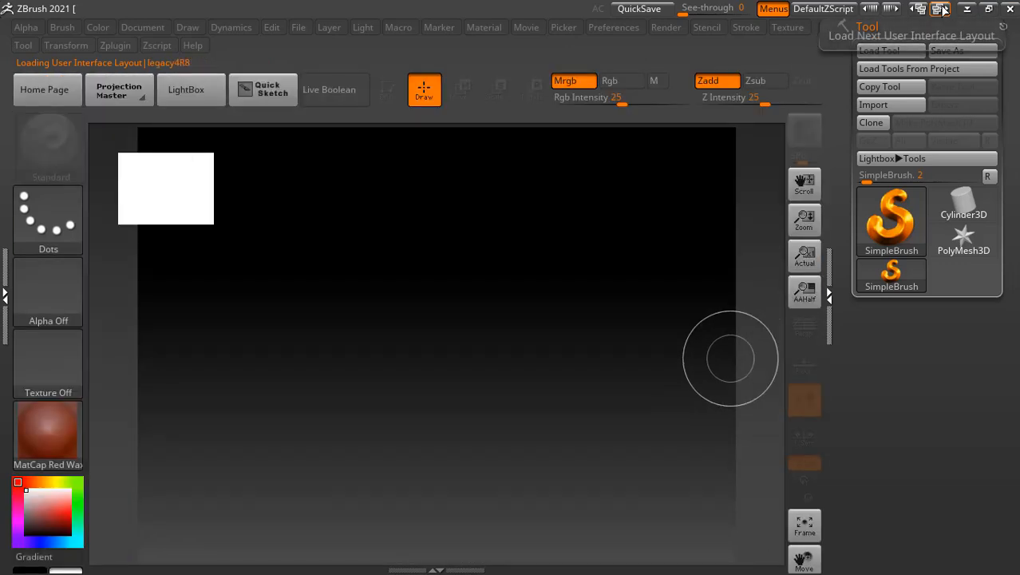
pyautogui.click(941, 9)
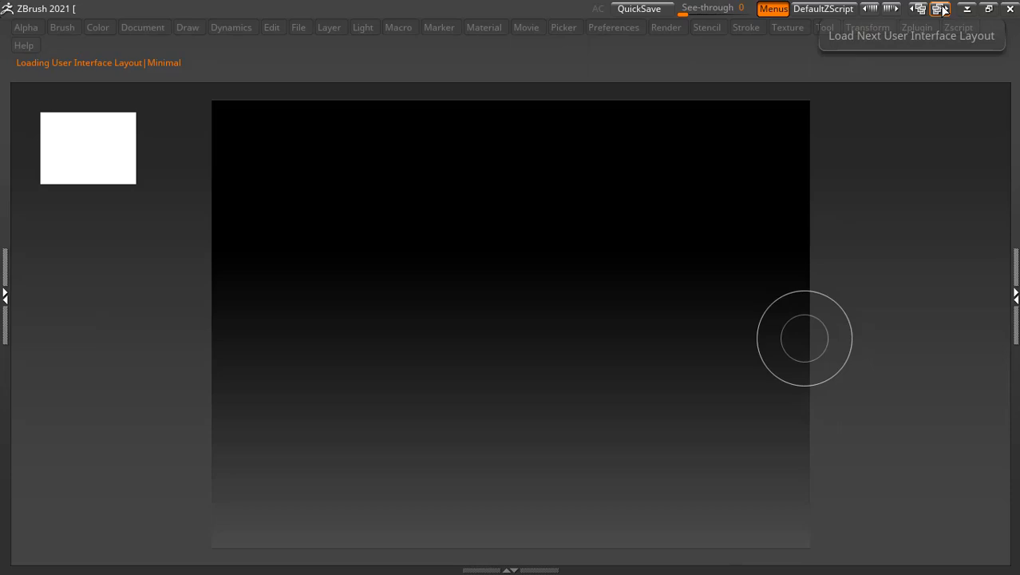
pyautogui.click(941, 10)
pyautogui.click(919, 10)
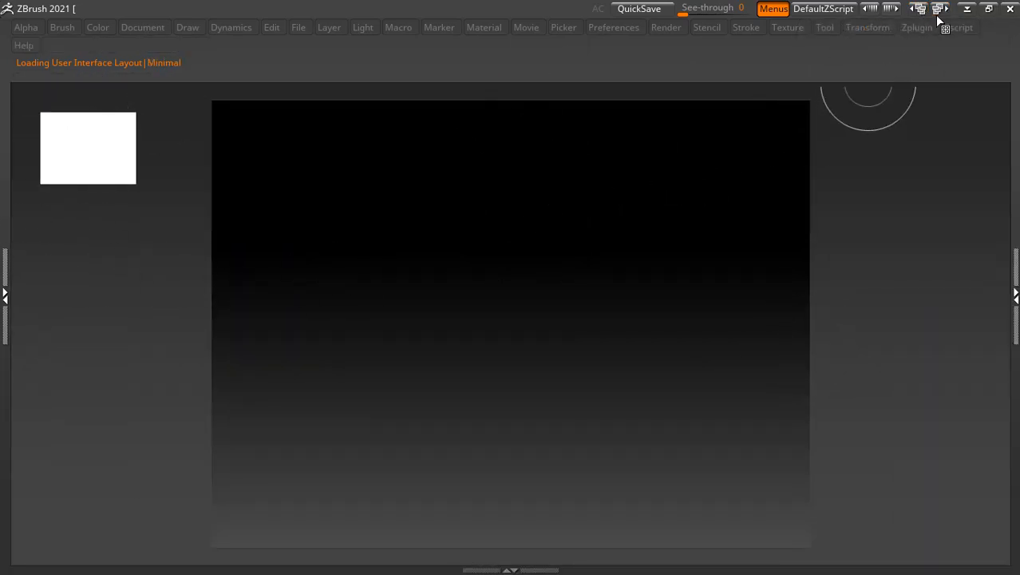
pyautogui.click(941, 10)
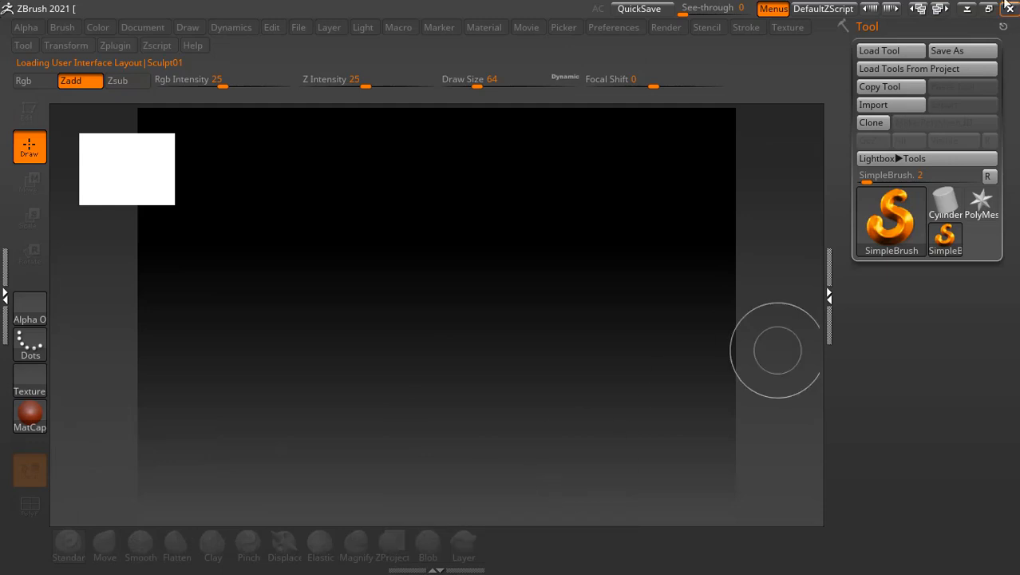
pyautogui.click(940, 9)
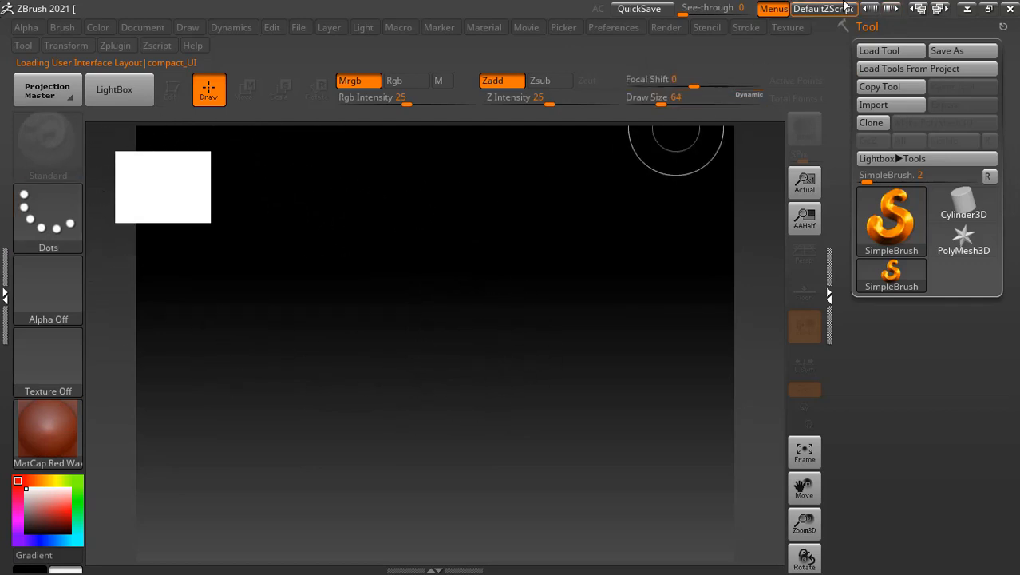
pyautogui.click(940, 10)
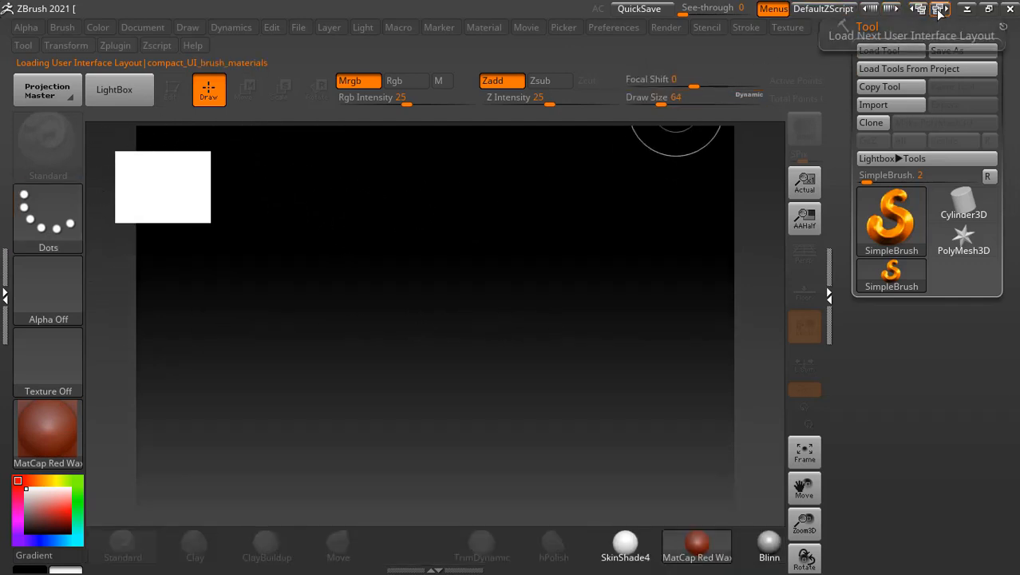
pyautogui.click(939, 11)
pyautogui.click(940, 10)
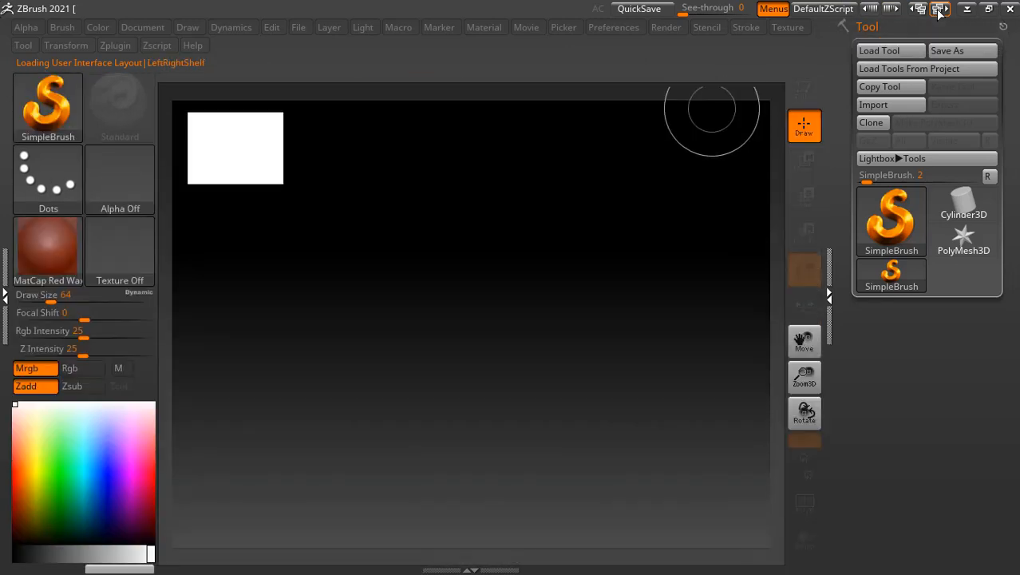
pyautogui.click(940, 10)
pyautogui.click(939, 10)
pyautogui.click(940, 11)
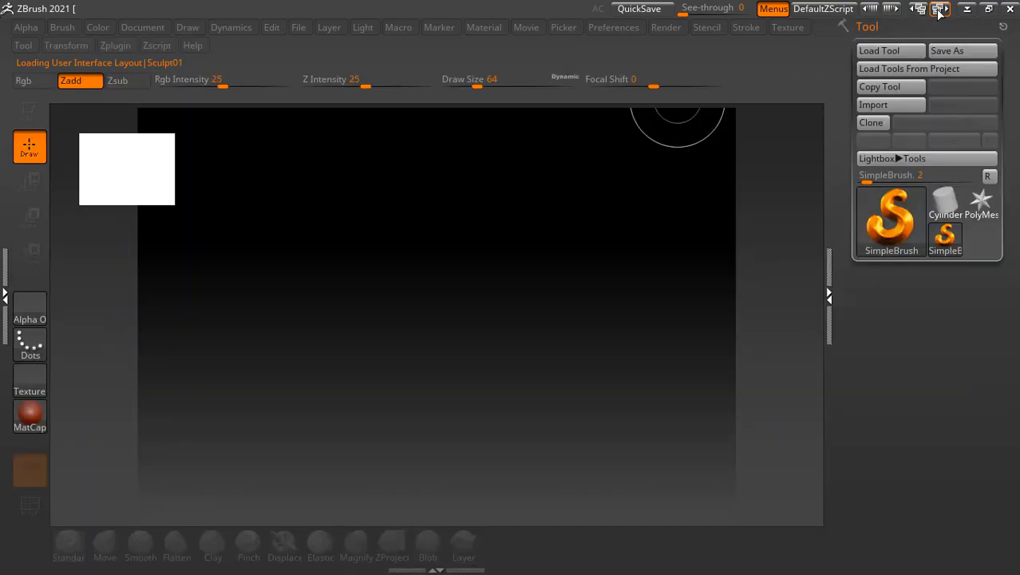
# Step: Cycle forward to the compact_UI interface layout, and restore the application window to a smaller size and maximize it again
pyautogui.click(939, 11)
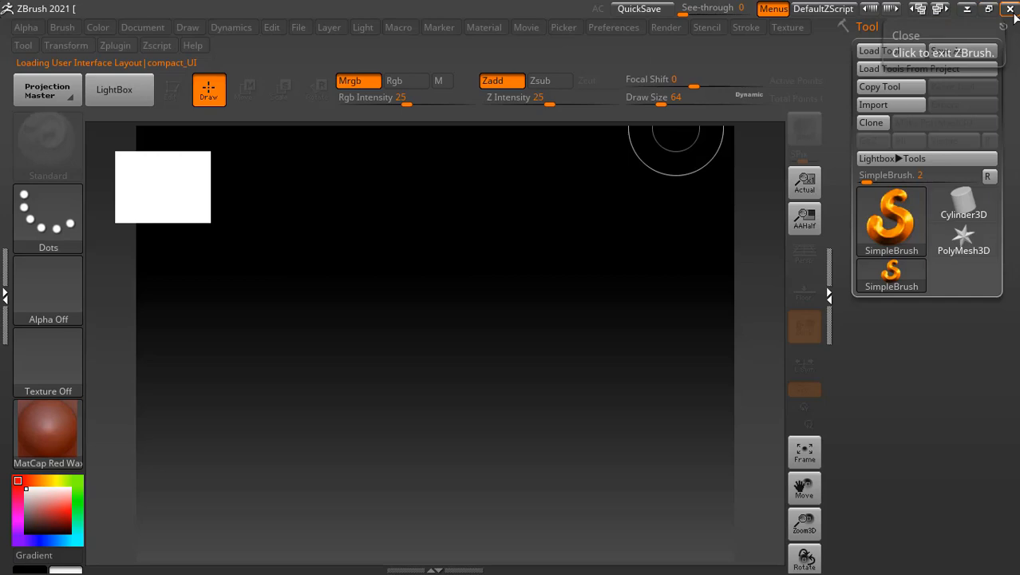
pyautogui.click(990, 9)
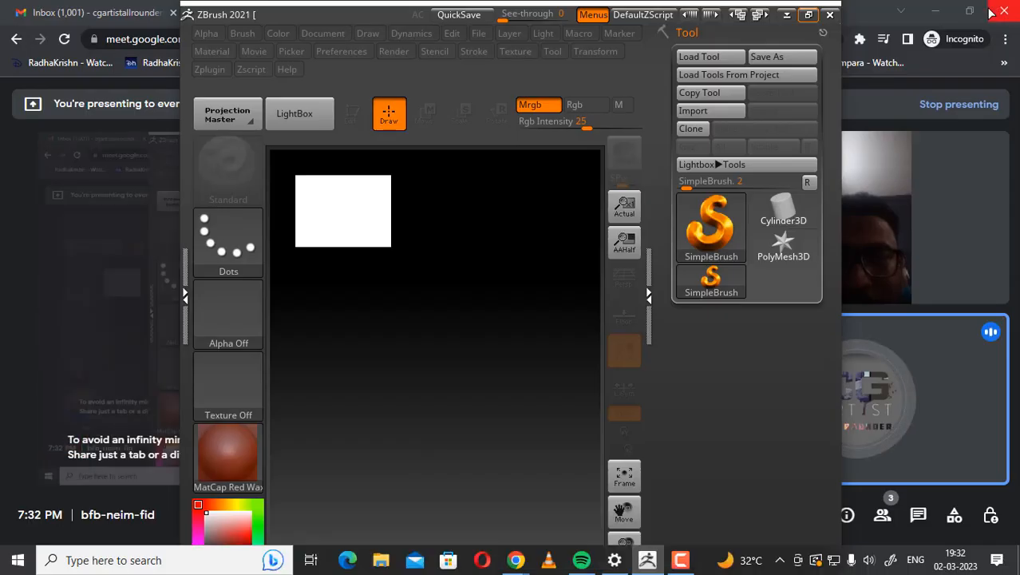
pyautogui.click(809, 18)
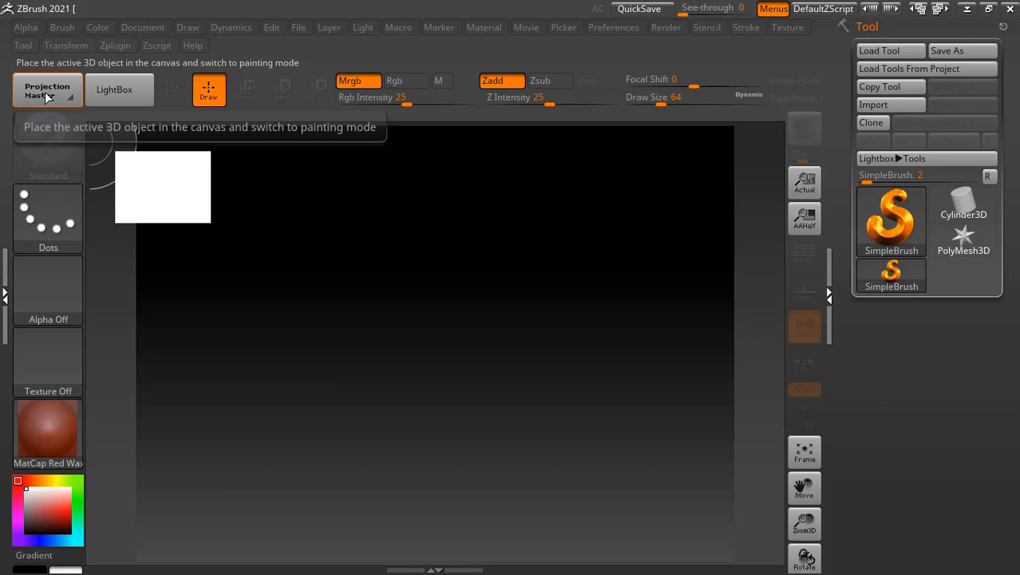
# Step: Show and hide LightBox, and try Projection Master without a 3D tool, dismissing its message
pyautogui.click(130, 94)
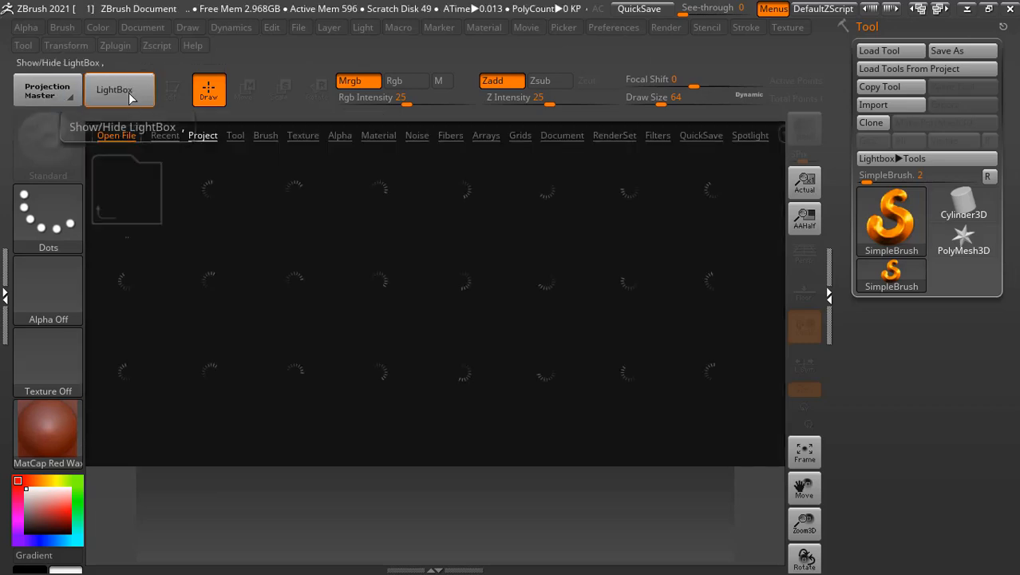
pyautogui.click(130, 95)
pyautogui.click(63, 95)
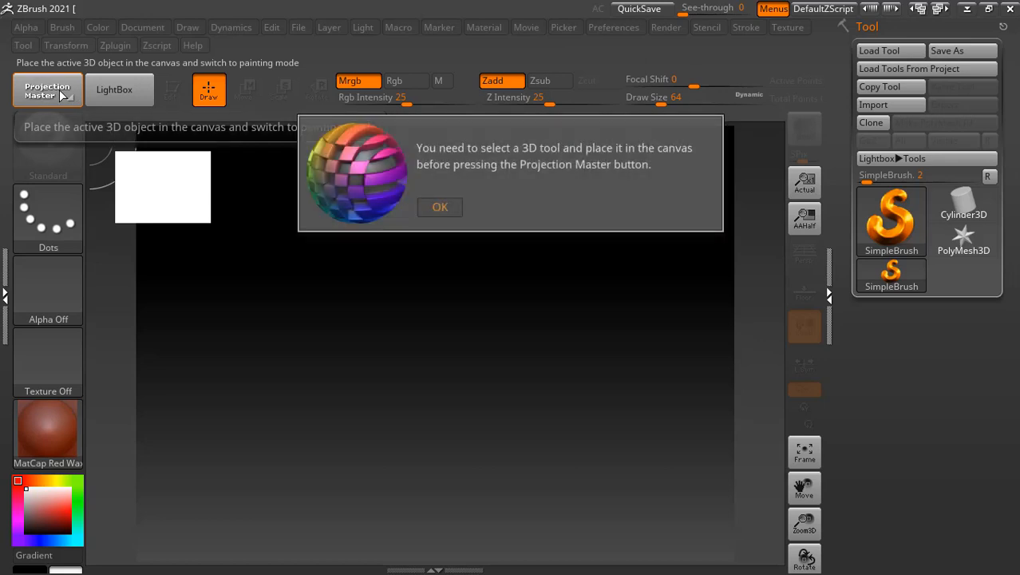
pyautogui.click(434, 207)
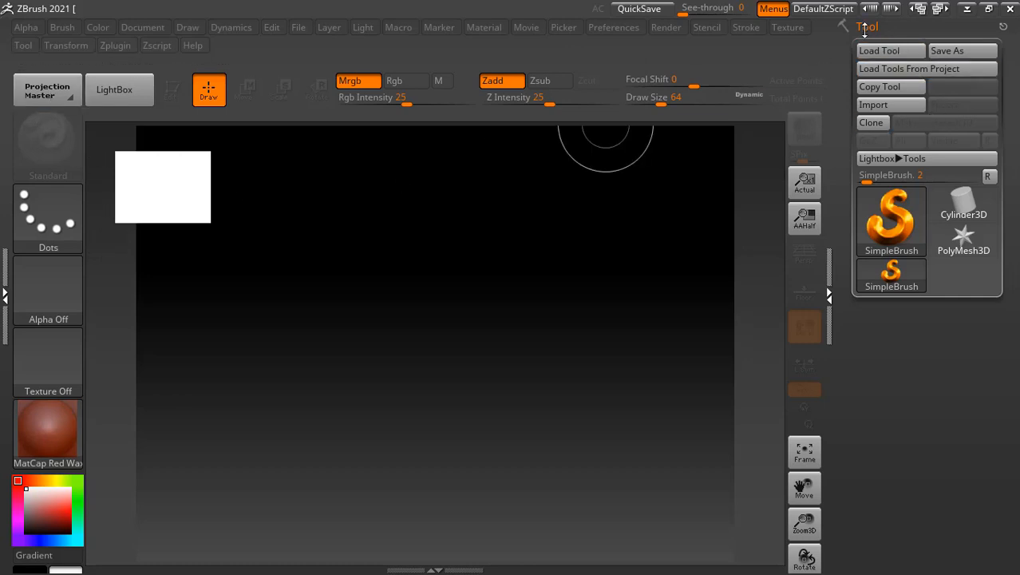
# Step: Look through the Color, Document and Edit palettes, and dock the File palette in the tray above Material
pyautogui.click(97, 28)
pyautogui.click(143, 28)
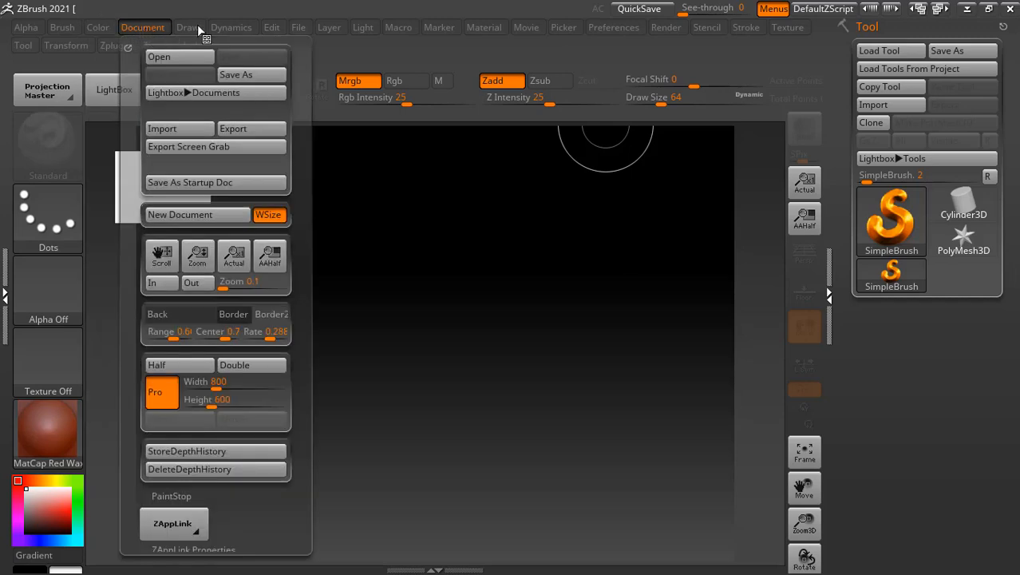
pyautogui.click(272, 27)
pyautogui.click(297, 28)
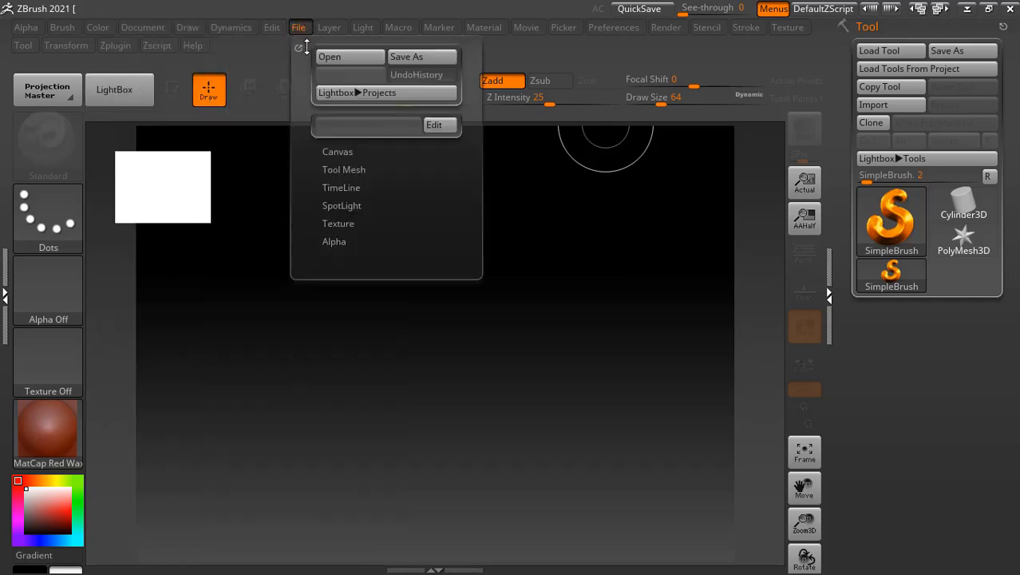
pyautogui.click(299, 46)
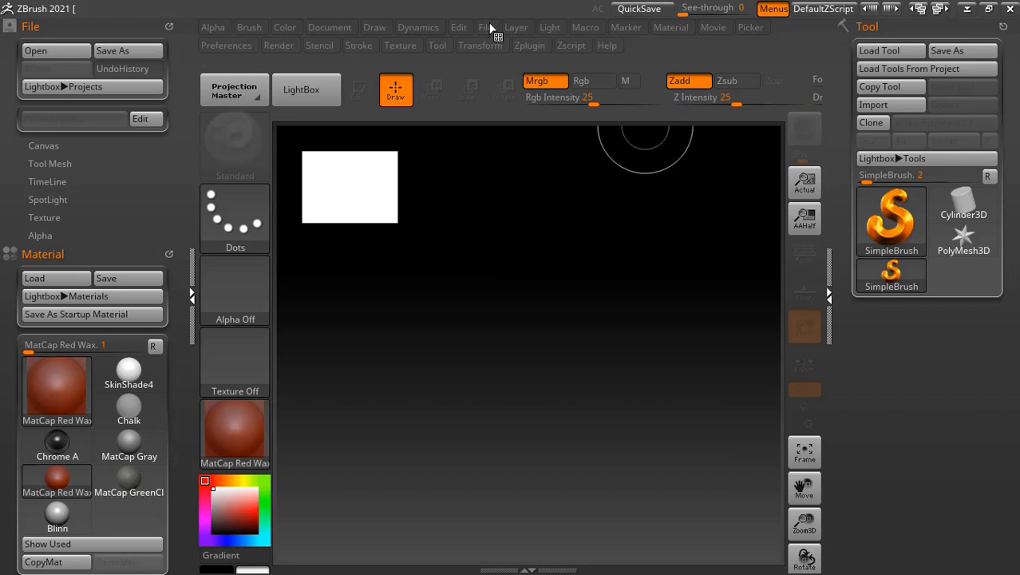
# Step: Dock the Layer palette in the tray, and dock the File palette again above it
pyautogui.click(515, 29)
pyautogui.click(510, 47)
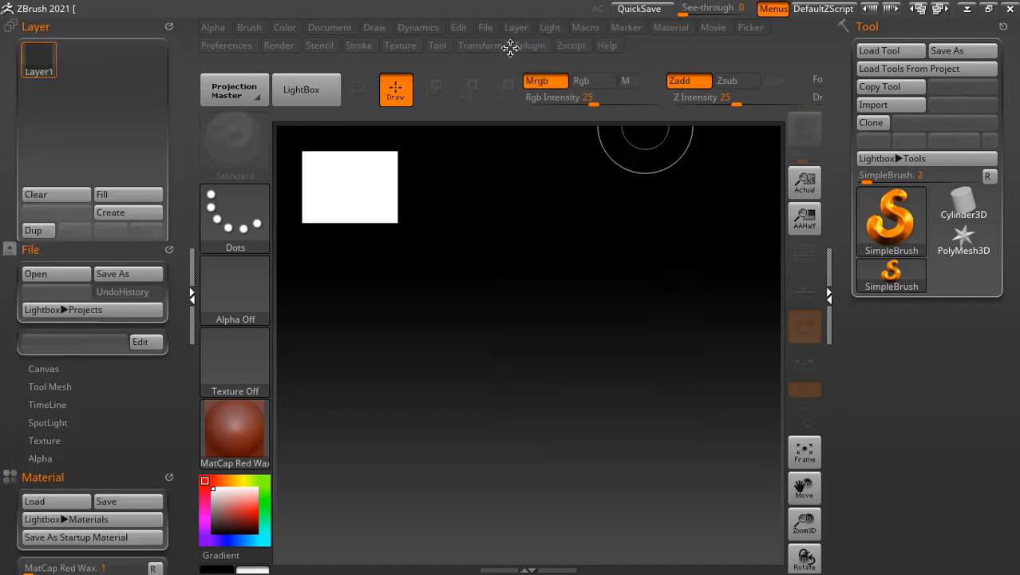
pyautogui.click(489, 27)
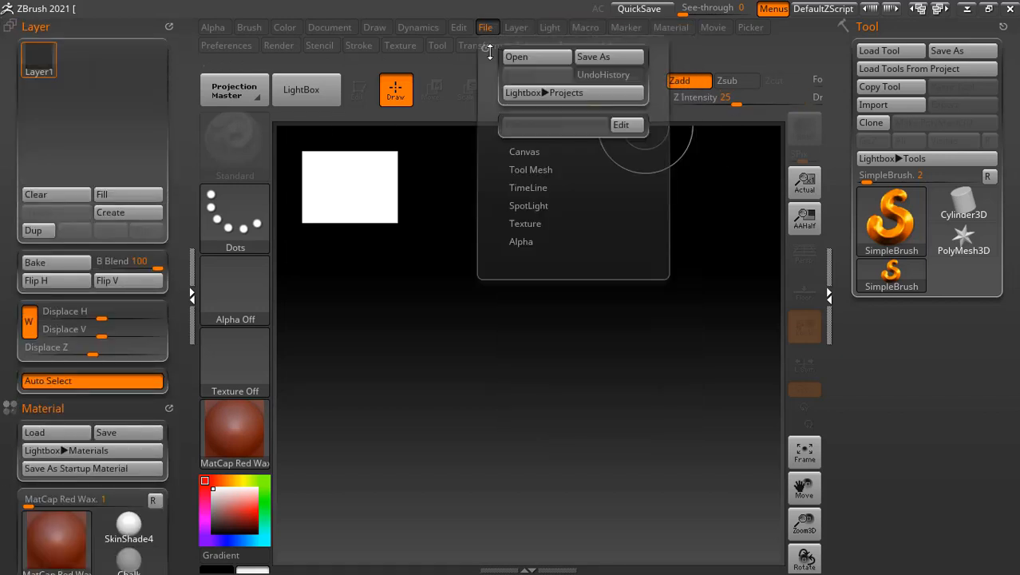
pyautogui.click(486, 48)
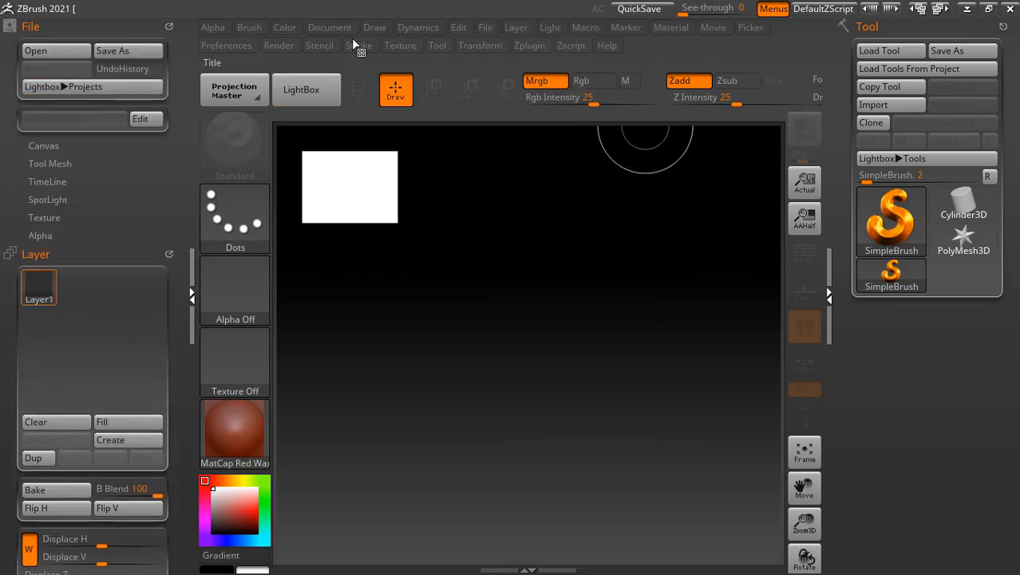
# Step: Remove the docked File, Layer and Material palettes from the tray
pyautogui.click(170, 27)
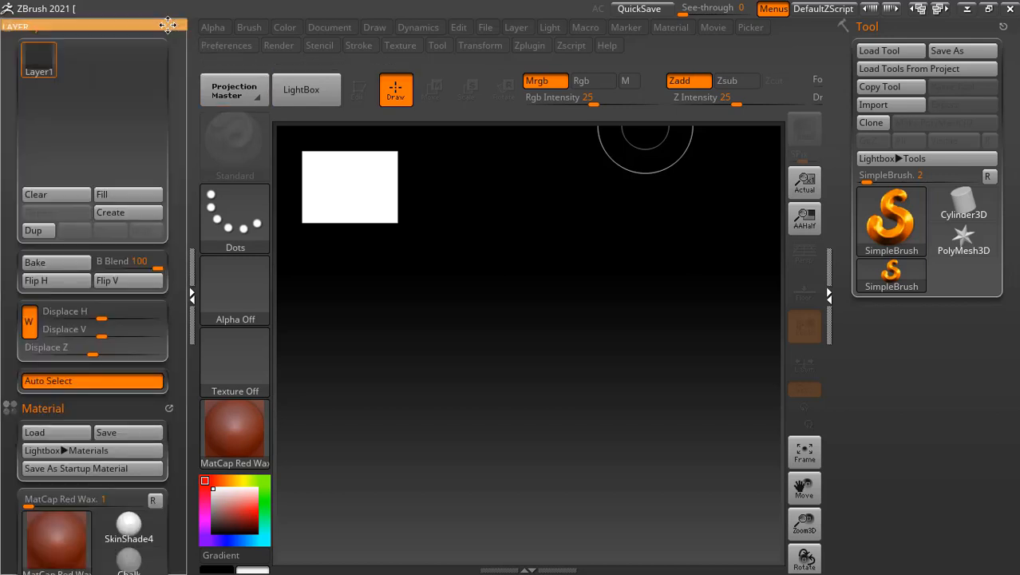
pyautogui.click(168, 24)
pyautogui.click(167, 25)
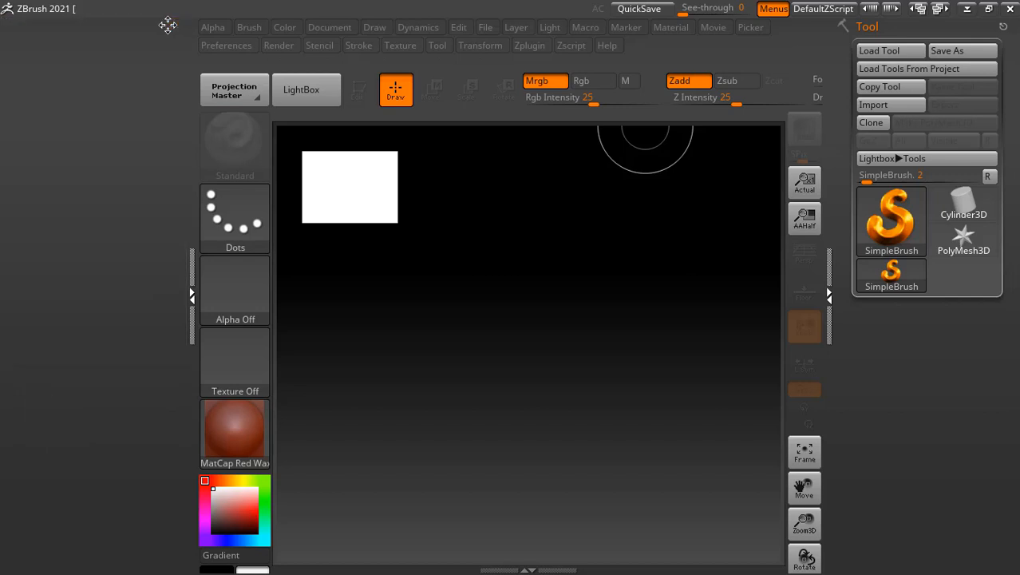
# Step: Collapse the emptied tray, expand it again, and leave it collapsed
pyautogui.click(191, 297)
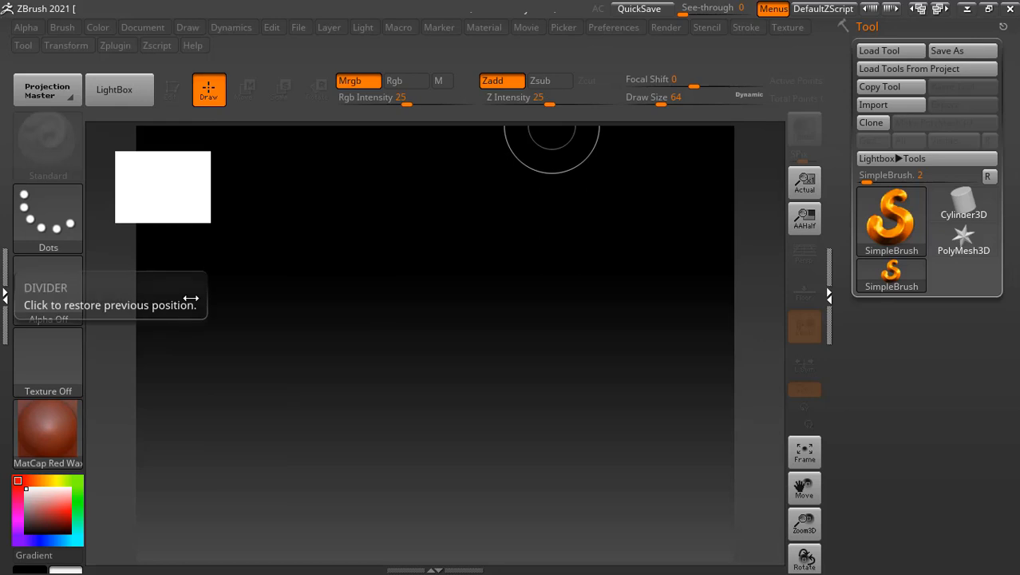
pyautogui.click(4, 296)
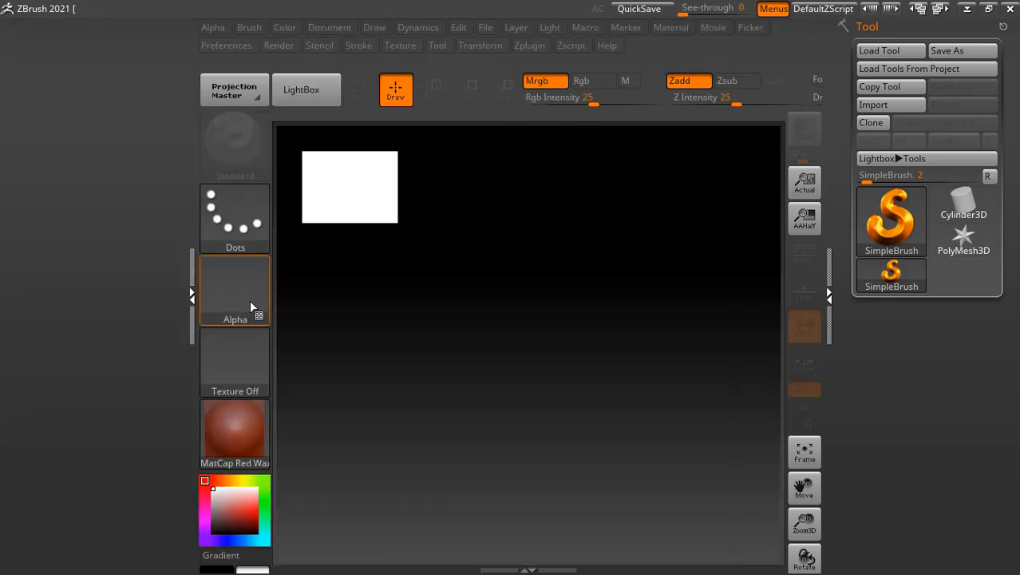
pyautogui.click(191, 295)
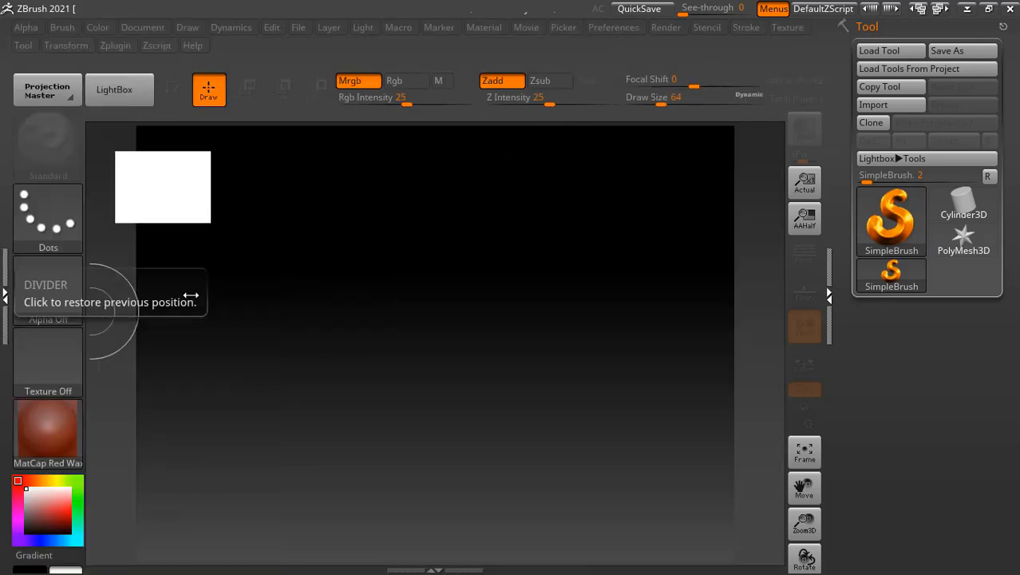
# Step: Move the Tool palette to the opposite tray, collapsing the tray it leaves empty
pyautogui.click(1005, 26)
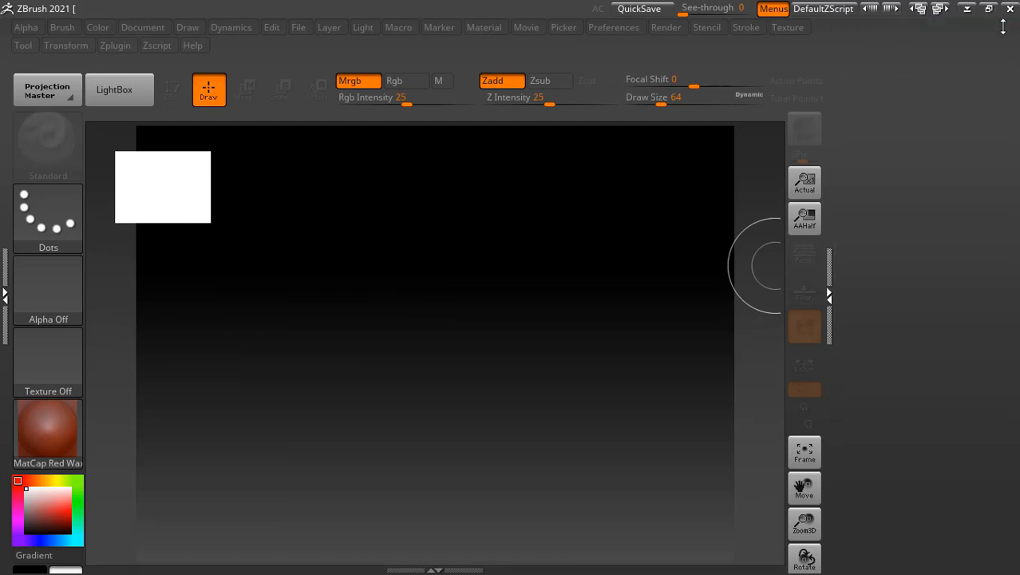
pyautogui.click(830, 297)
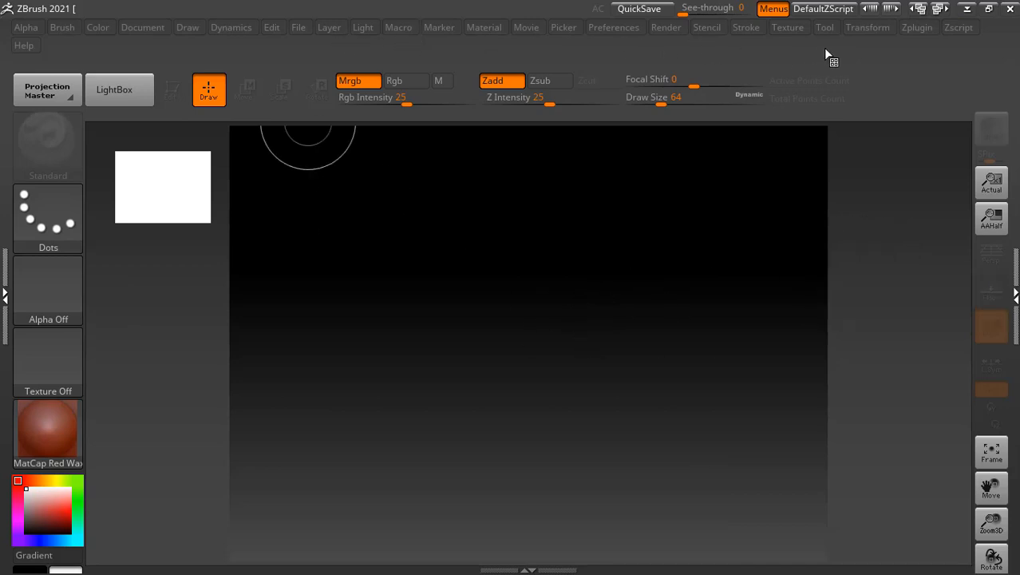
pyautogui.click(824, 27)
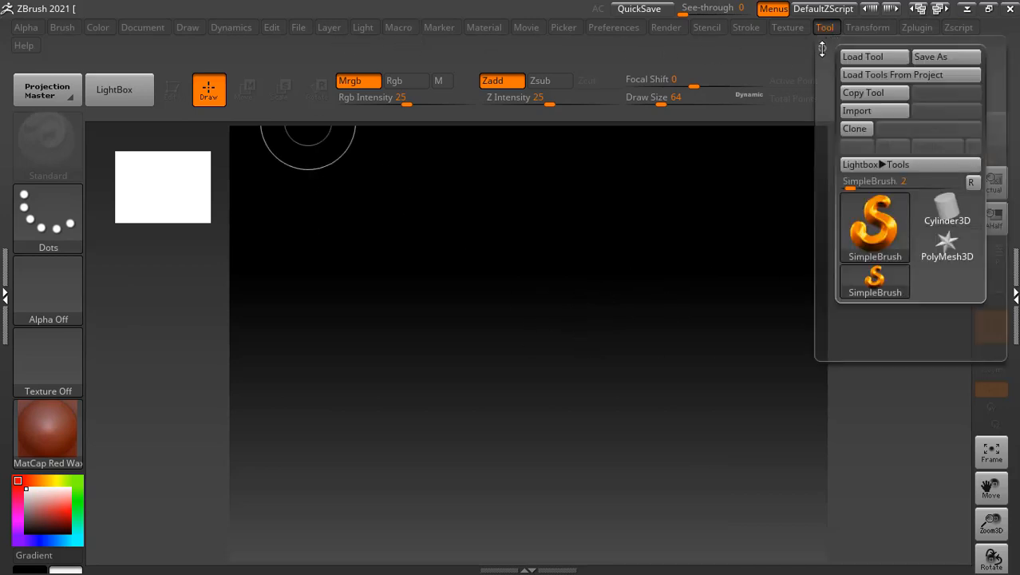
pyautogui.moveTo(822, 49); pyautogui.dragTo(28, 28)
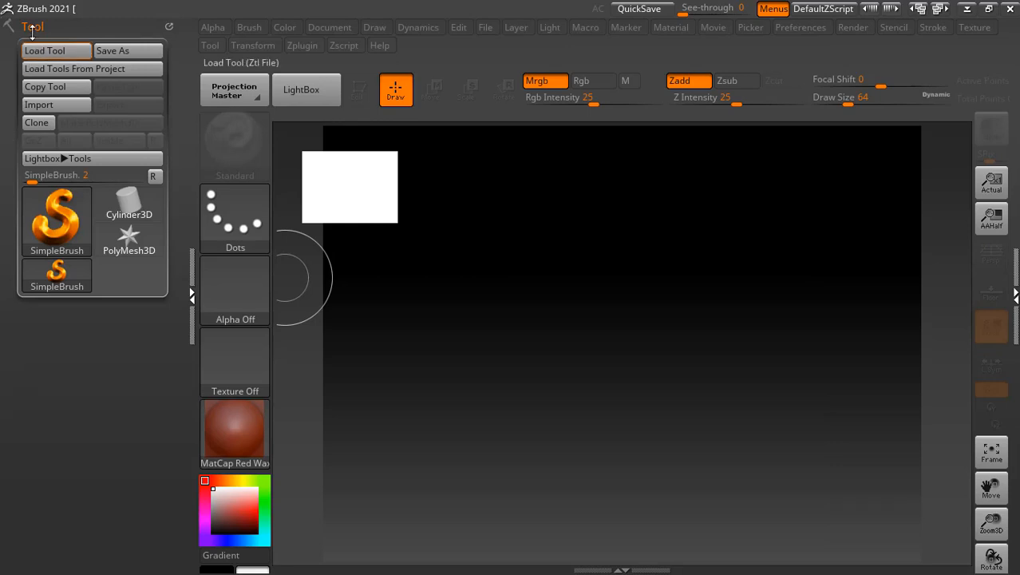
# Step: Fold and unfold the docked Tool palette several times, leaving its contents expanded
pyautogui.click(7, 29)
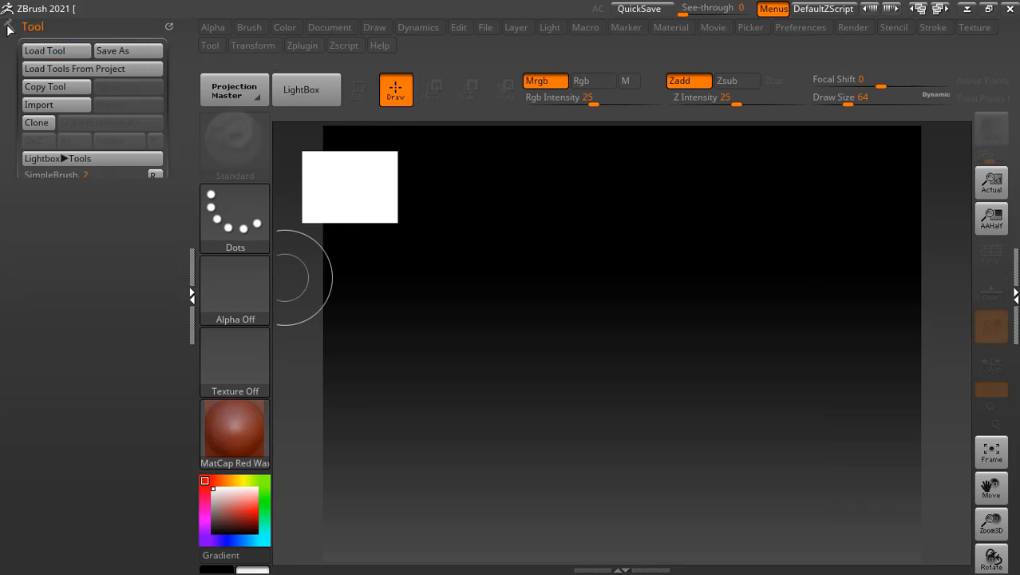
pyautogui.click(8, 29)
pyautogui.click(9, 29)
pyautogui.click(8, 27)
pyautogui.click(8, 27)
pyautogui.click(8, 27)
pyautogui.click(30, 26)
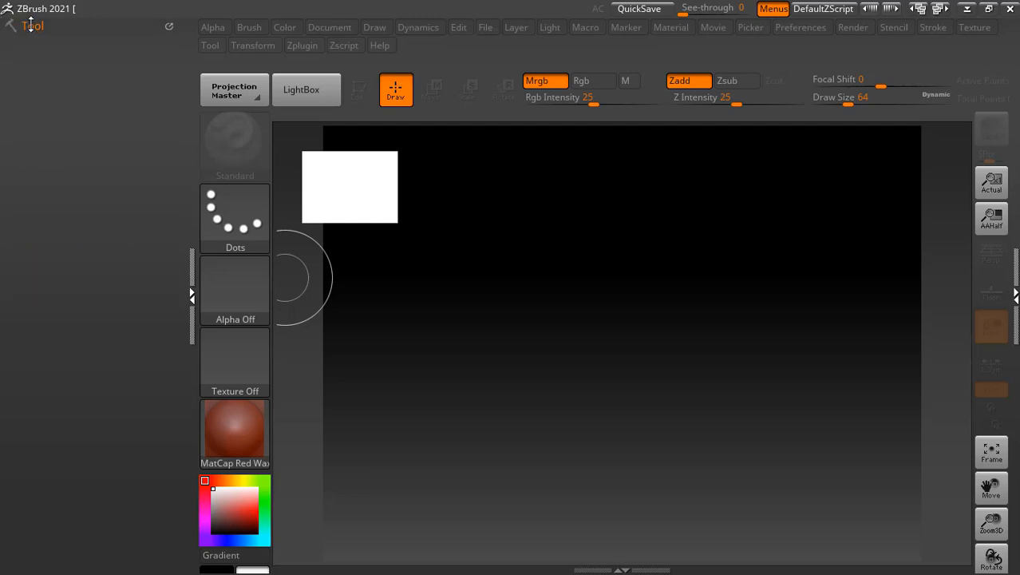
pyautogui.click(30, 26)
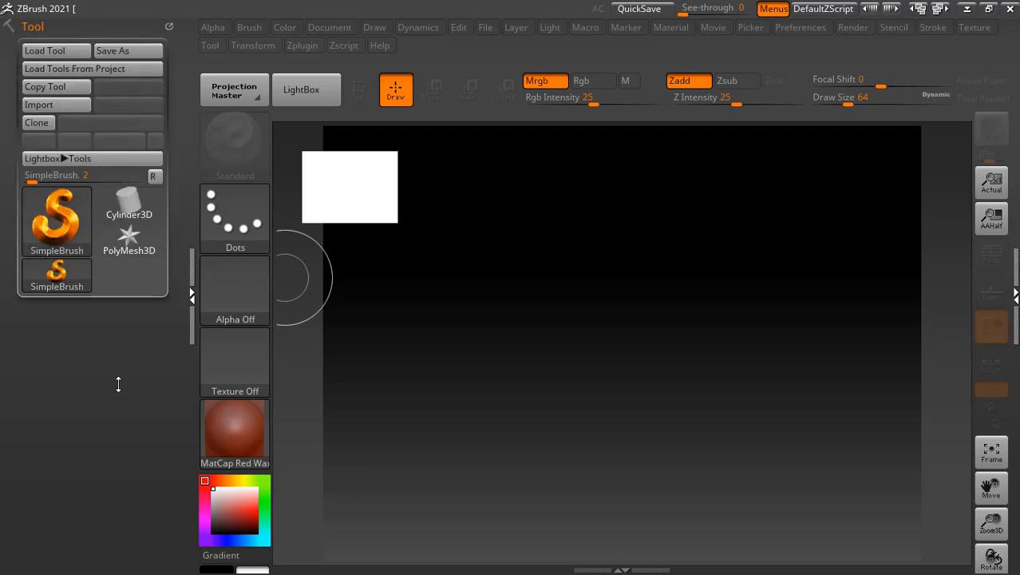
# Step: Scroll the tray holding the Tool palette up and back down
pyautogui.moveTo(118, 384); pyautogui.dragTo(71, 348)
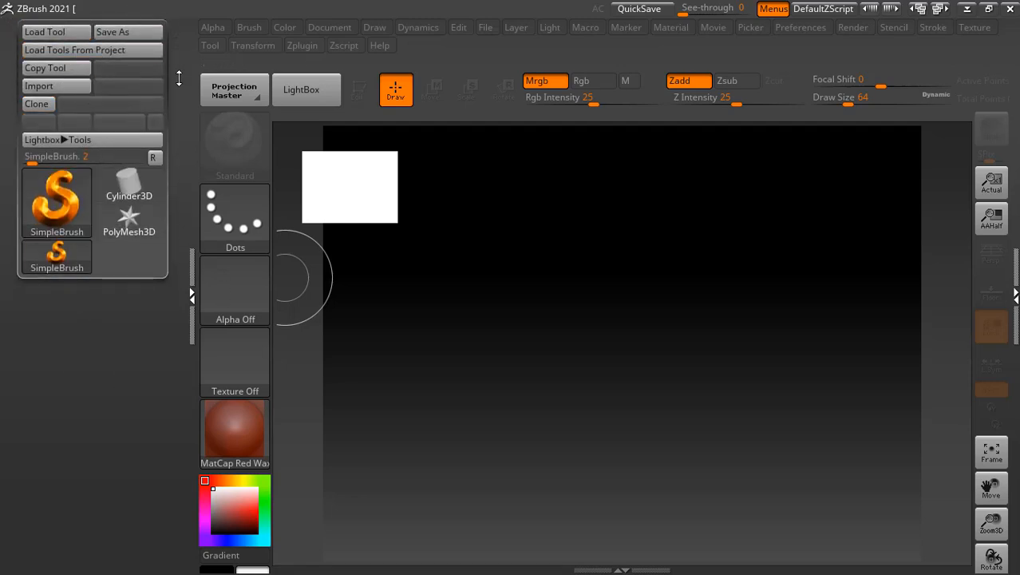
pyautogui.moveTo(179, 78); pyautogui.dragTo(179, 98)
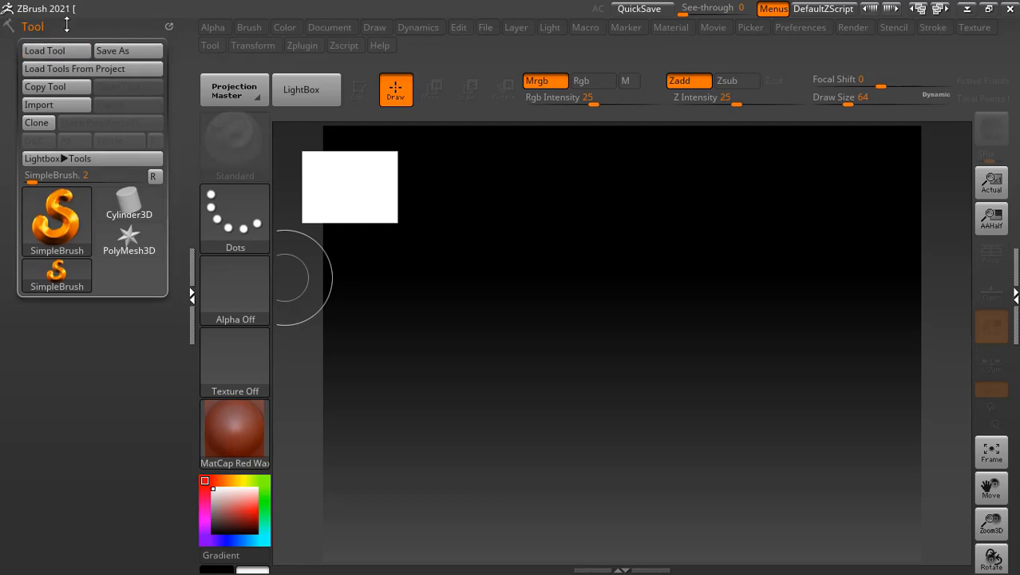
pyautogui.moveTo(34, 3); pyautogui.dragTo(28, 459)
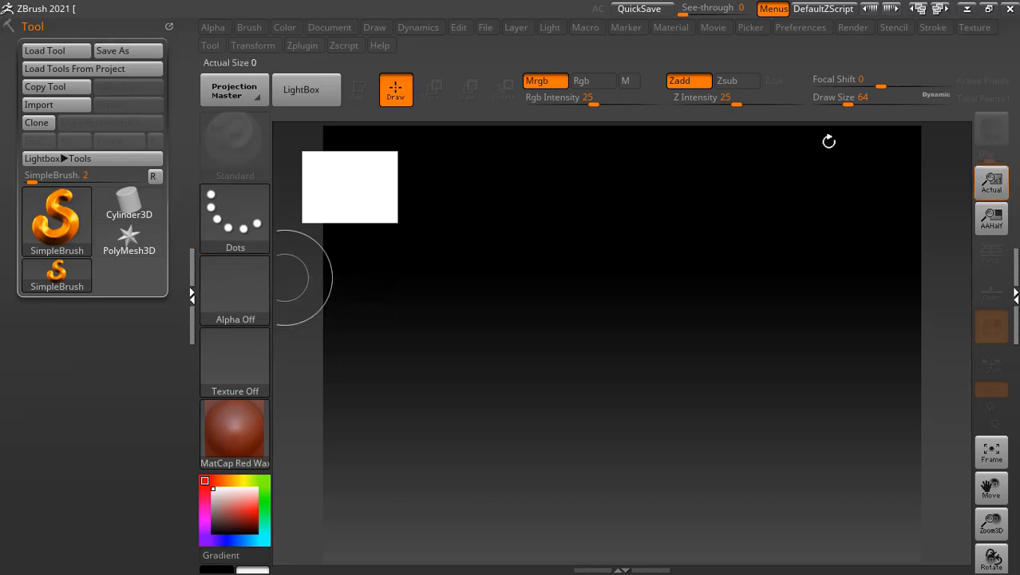
# Step: Dock the File palette in the tray above the Tool palette
pyautogui.click(488, 28)
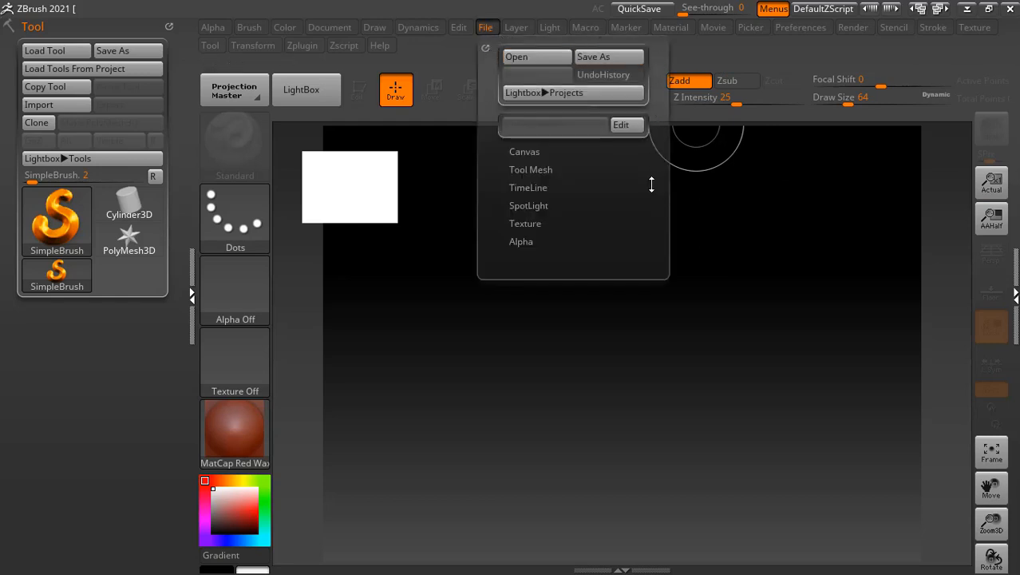
pyautogui.click(485, 50)
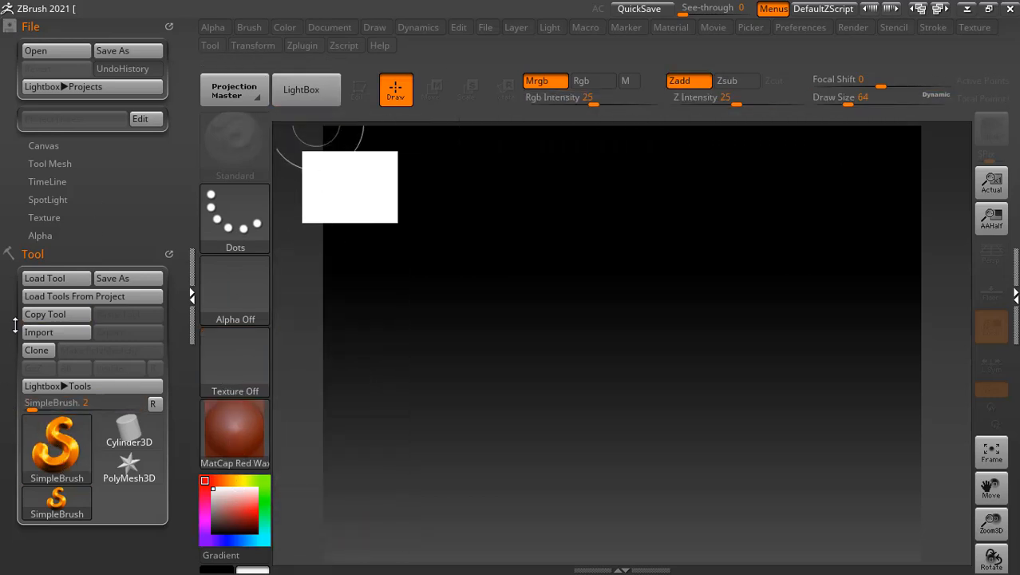
# Step: Open the tool picker and examine the previews of the 3D meshes, including Cube3D, Helix3D, SweepProfile3D, Plane3D and Circle3D
pyautogui.moveTo(15, 325); pyautogui.dragTo(16, 47)
pyautogui.click(55, 162)
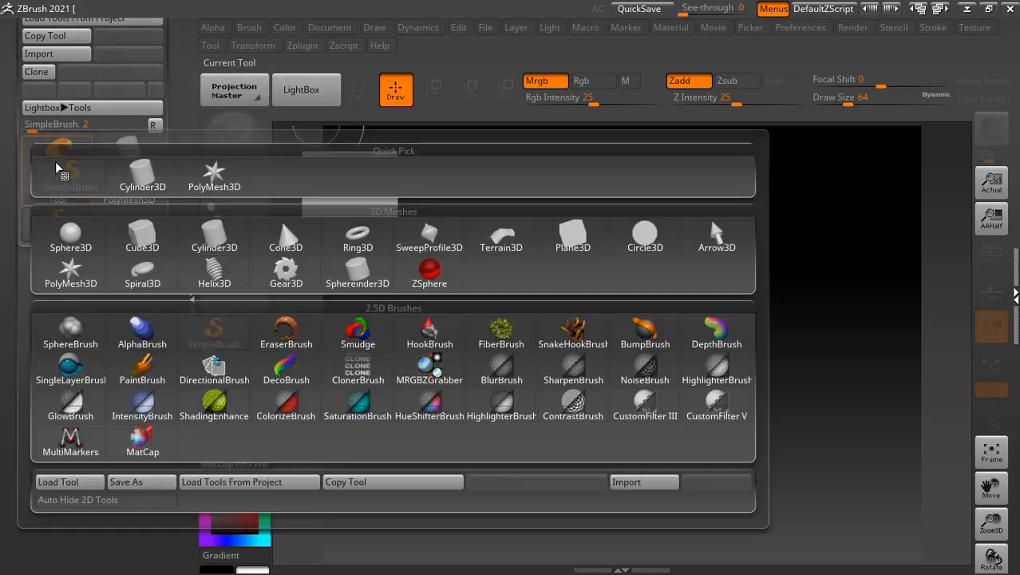
pyautogui.click(55, 161)
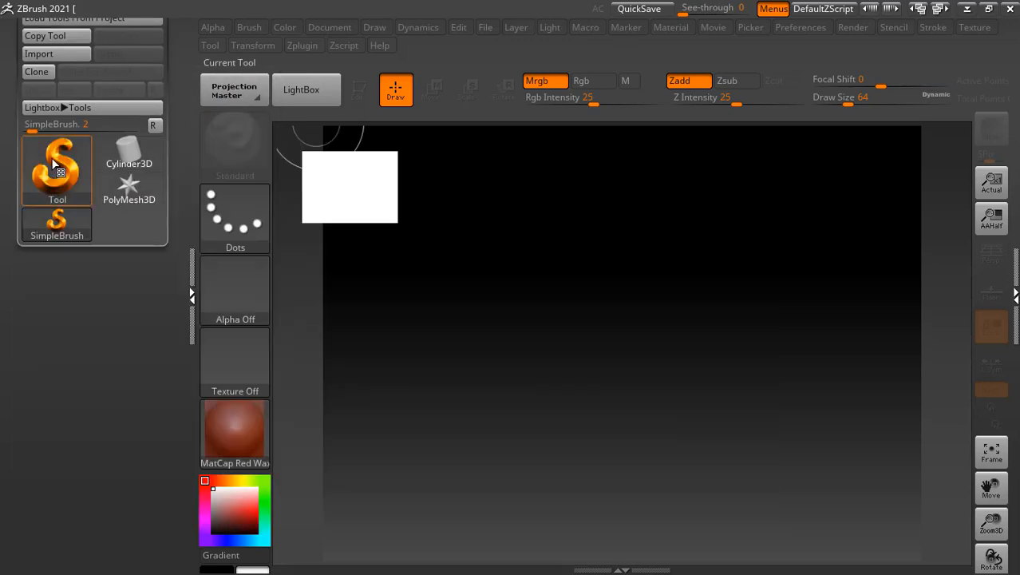
pyautogui.click(52, 164)
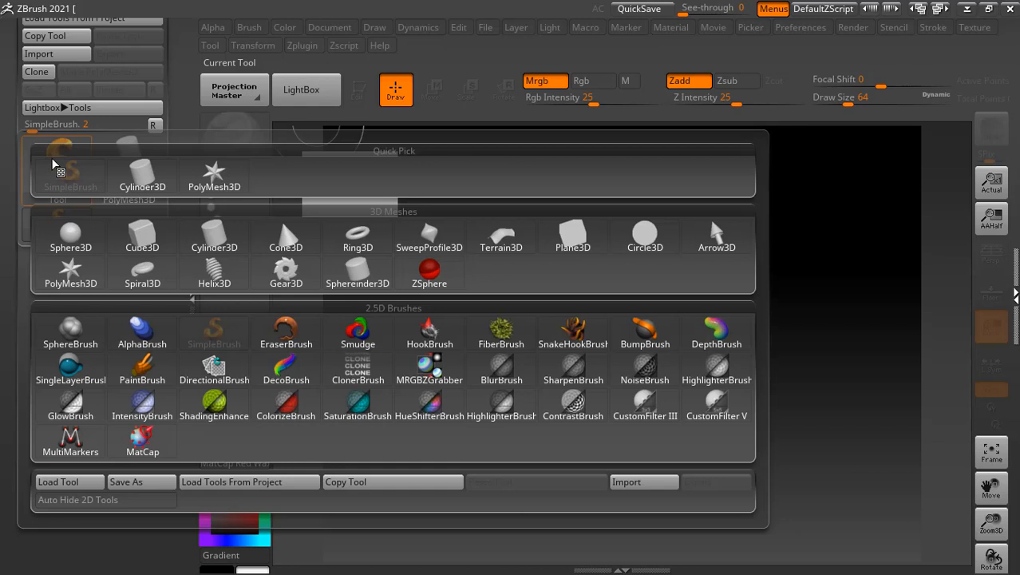
pyautogui.moveTo(164, 249)
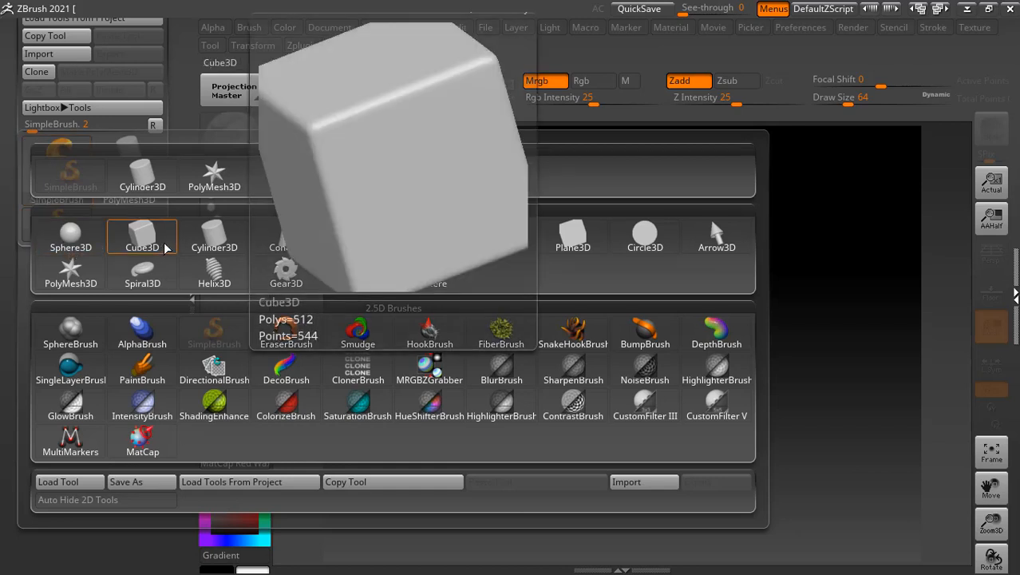
pyautogui.moveTo(213, 244)
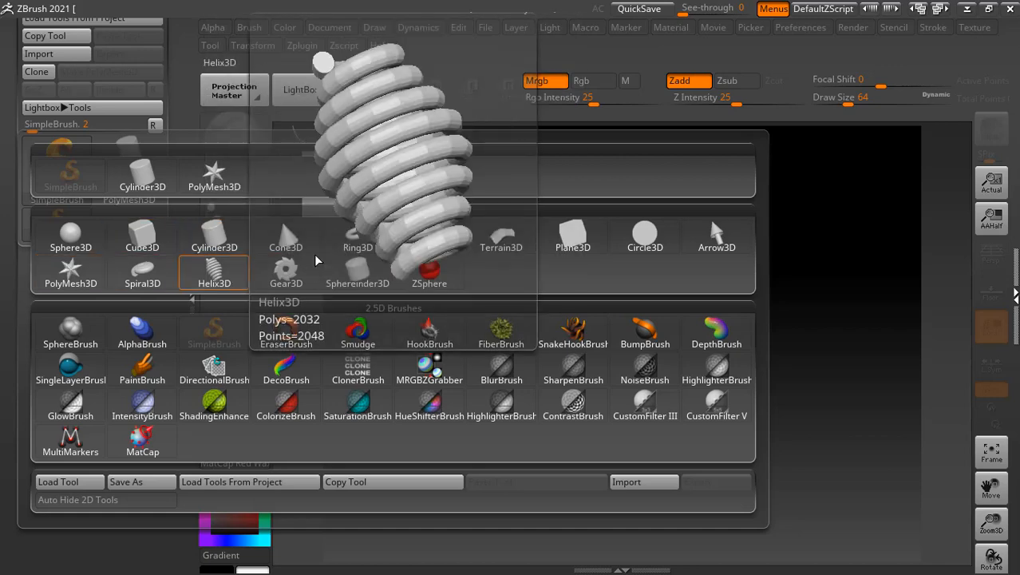
pyautogui.moveTo(442, 236)
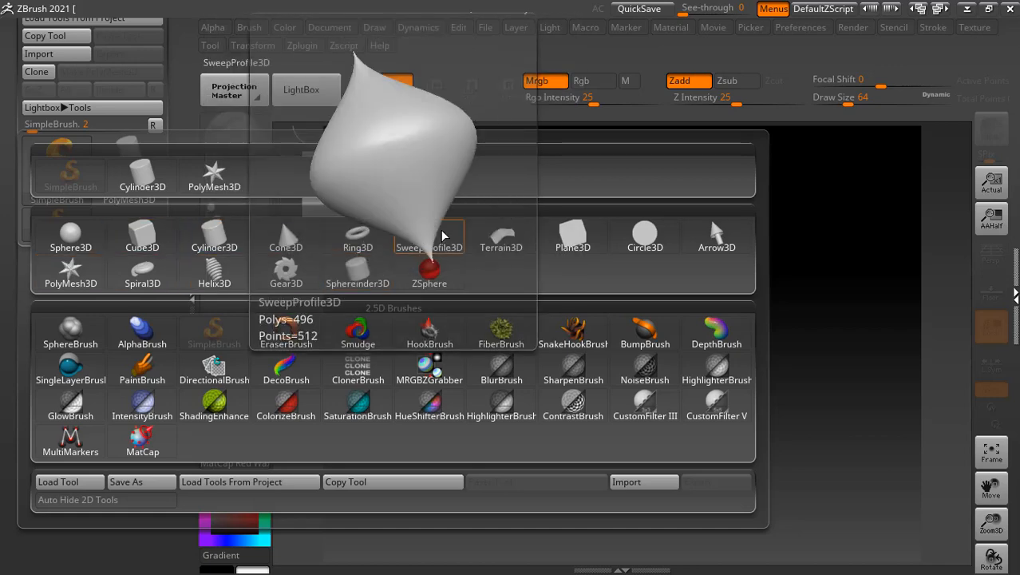
pyautogui.moveTo(591, 247)
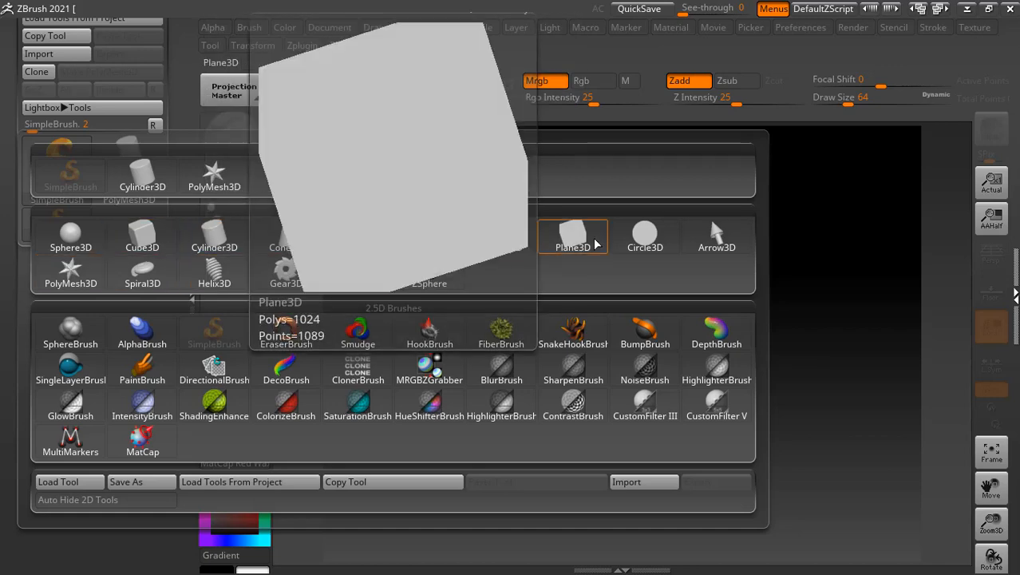
pyautogui.moveTo(649, 252)
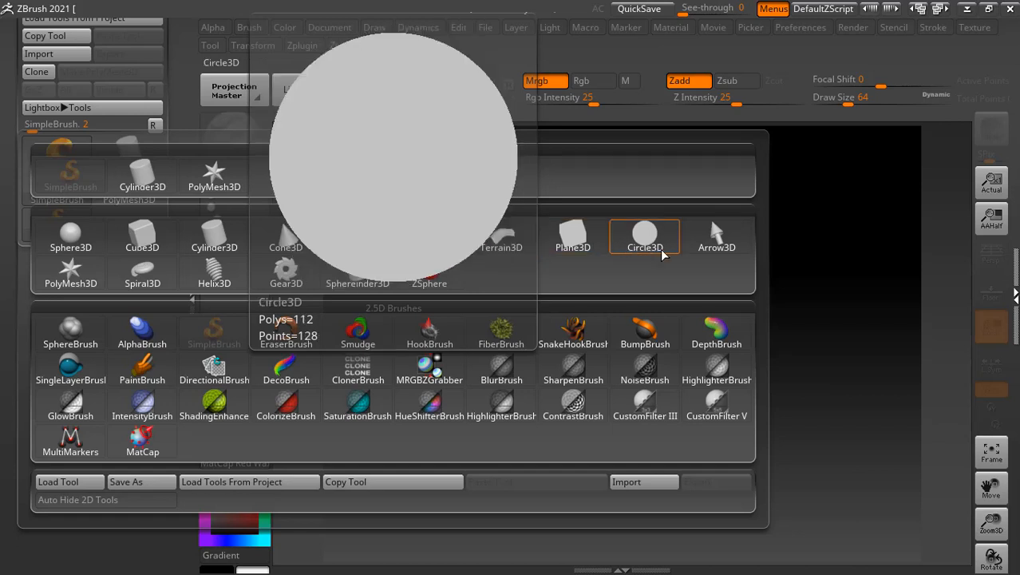
# Step: Choose Sphere3D from the 3D meshes and try to draw it in the middle of the canvas
pyautogui.moveTo(67, 232)
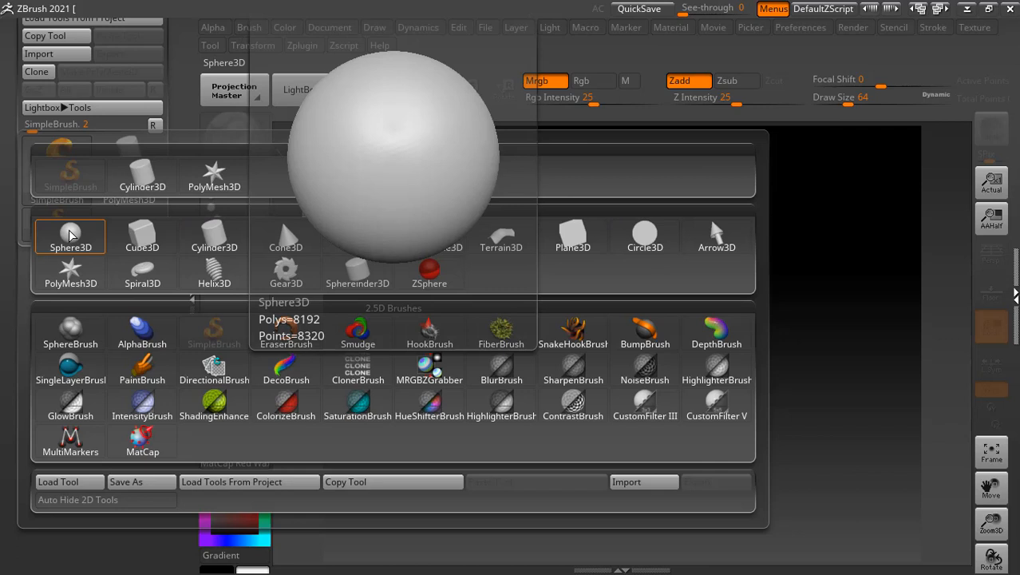
pyautogui.click(71, 234)
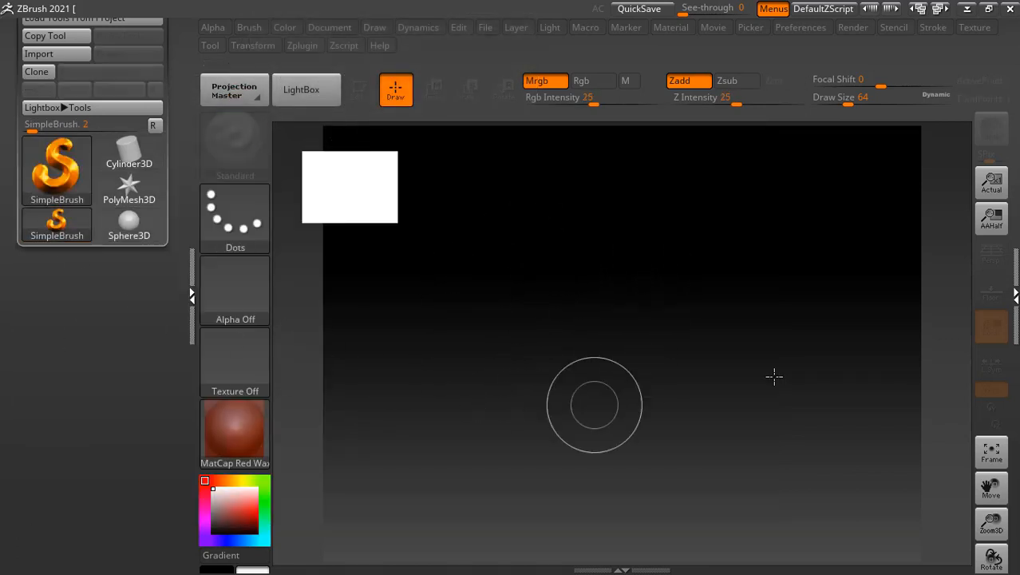
pyautogui.moveTo(590, 340); pyautogui.dragTo(594, 472)
# Step: Select the Sphere3D tool and draw several spheres of different sizes across the canvas
pyautogui.click(56, 168)
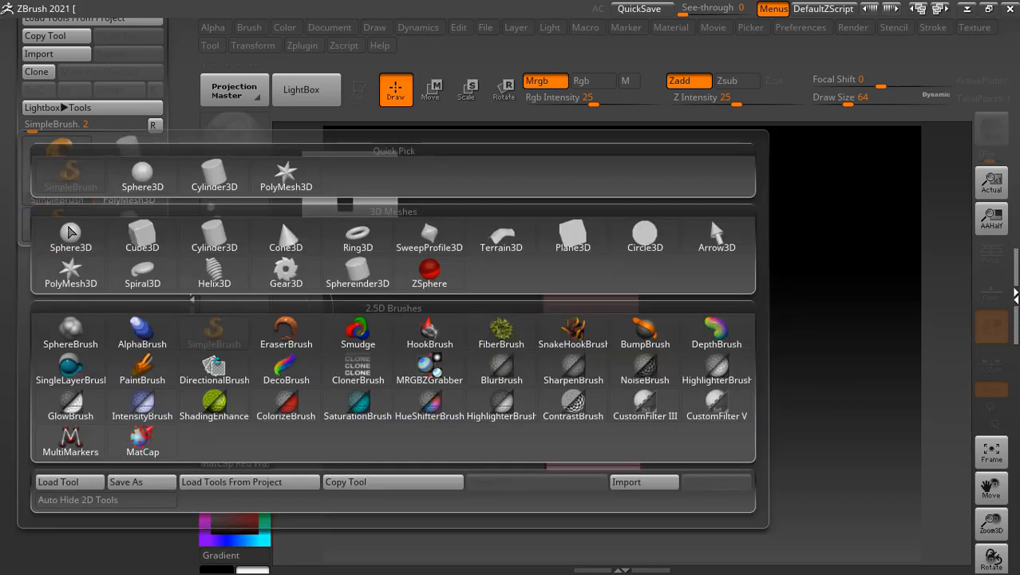
pyautogui.click(70, 237)
pyautogui.moveTo(744, 336); pyautogui.dragTo(741, 515)
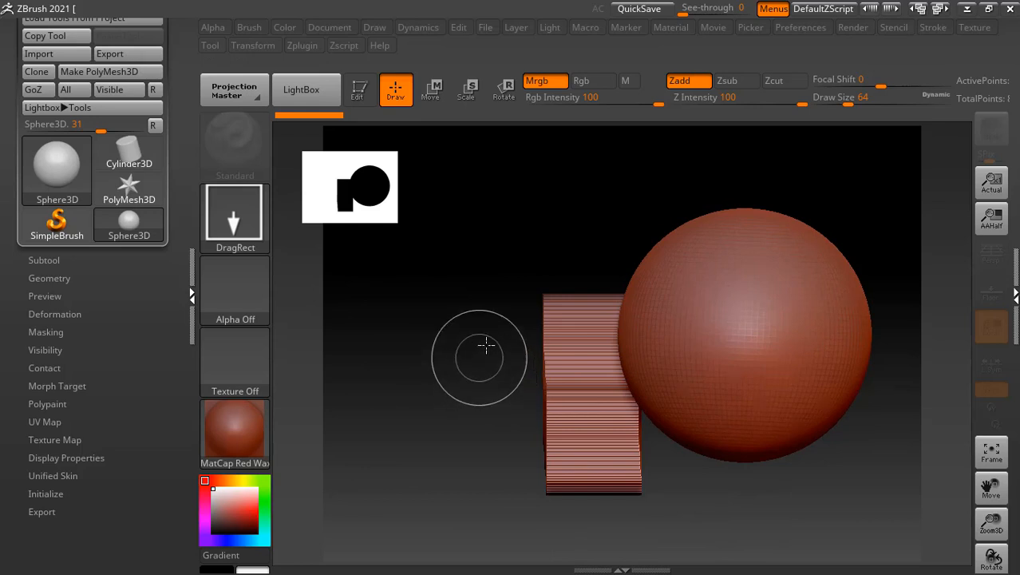
pyautogui.moveTo(489, 255); pyautogui.dragTo(498, 438)
pyautogui.moveTo(572, 271); pyautogui.dragTo(671, 518)
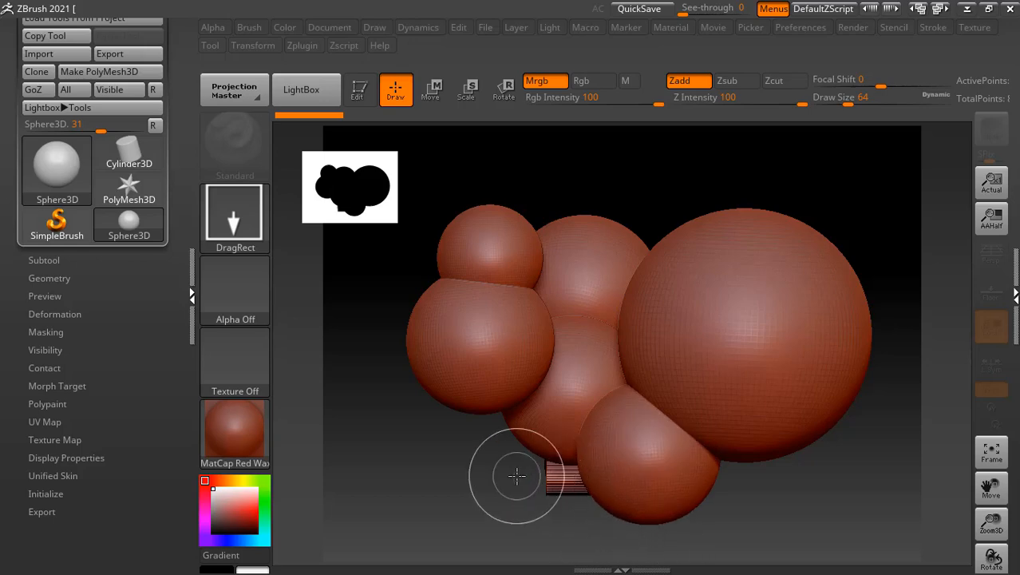
pyautogui.moveTo(513, 473); pyautogui.dragTo(577, 537)
pyautogui.moveTo(663, 203); pyautogui.dragTo(654, 270)
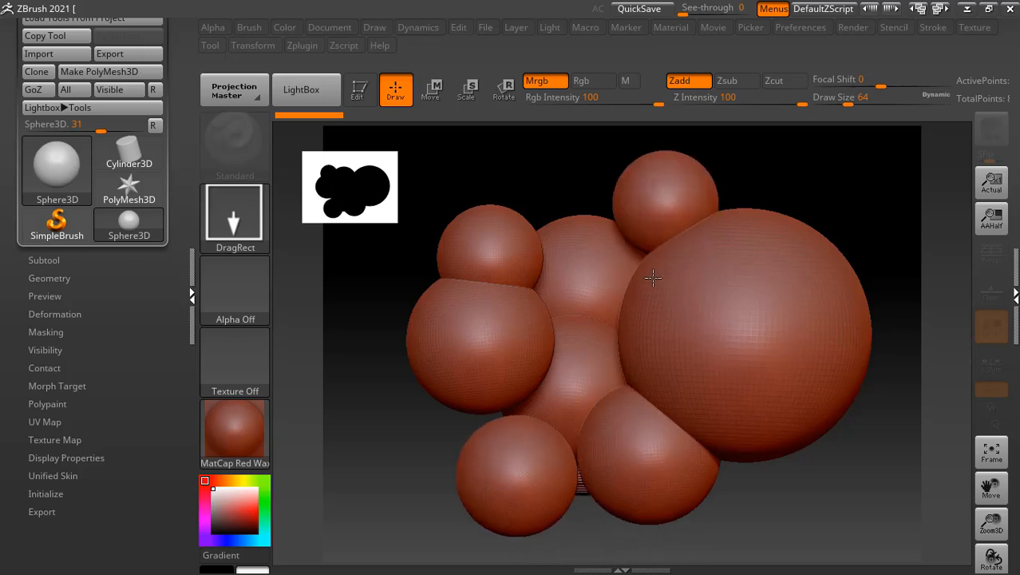
# Step: Turn on Edit mode for the last drawn sphere and clear all the other shapes from the canvas
pyautogui.click(359, 91)
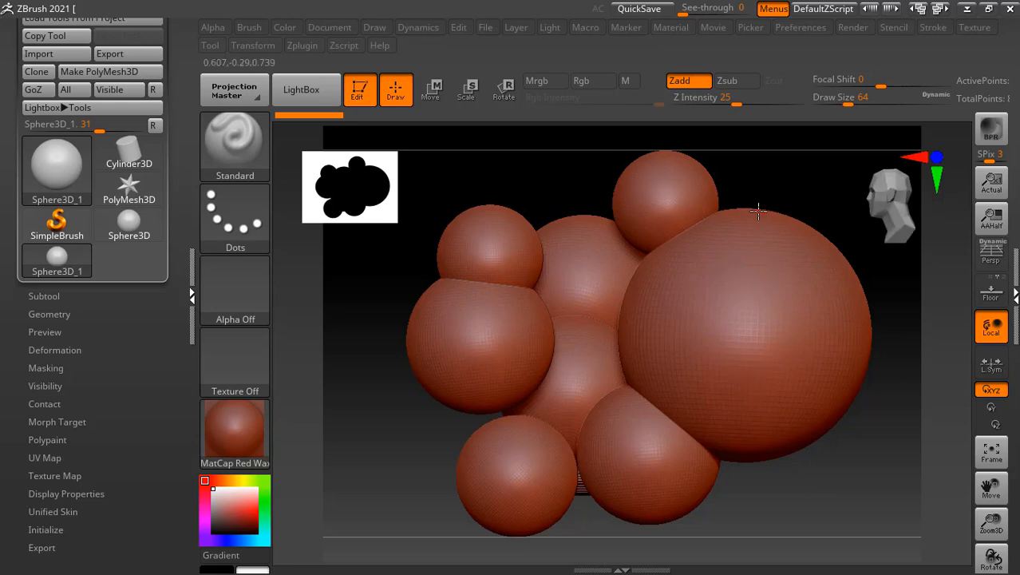
pyautogui.press('ctrl')
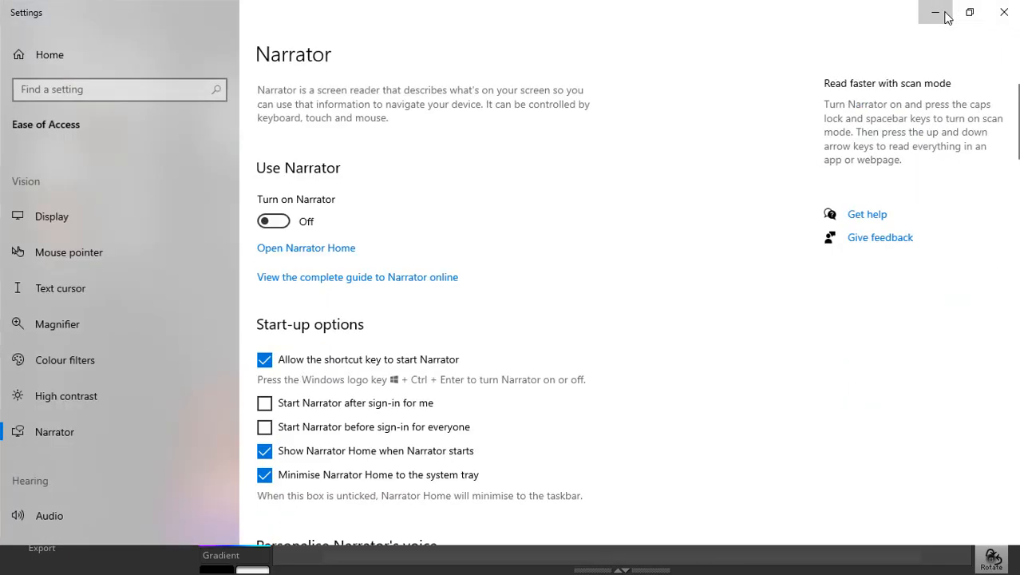
pyautogui.click(946, 16)
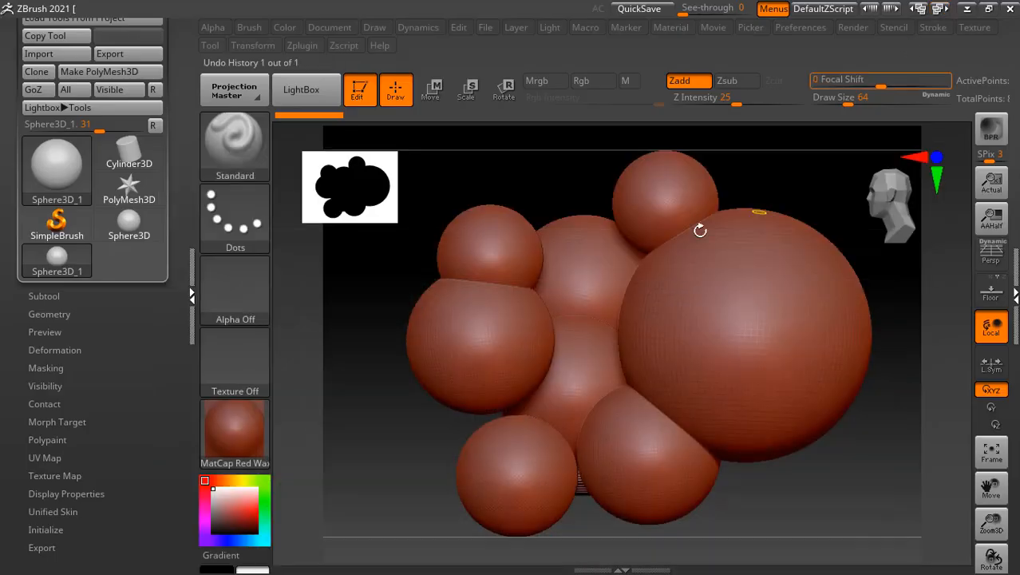
pyautogui.hotkey('ctrl', 'z')
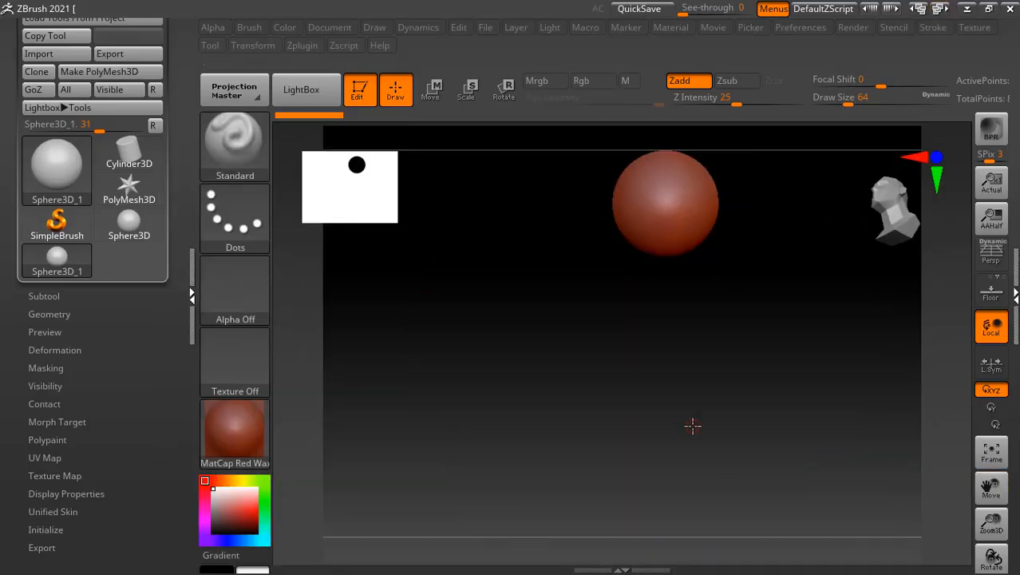
pyautogui.press('f')
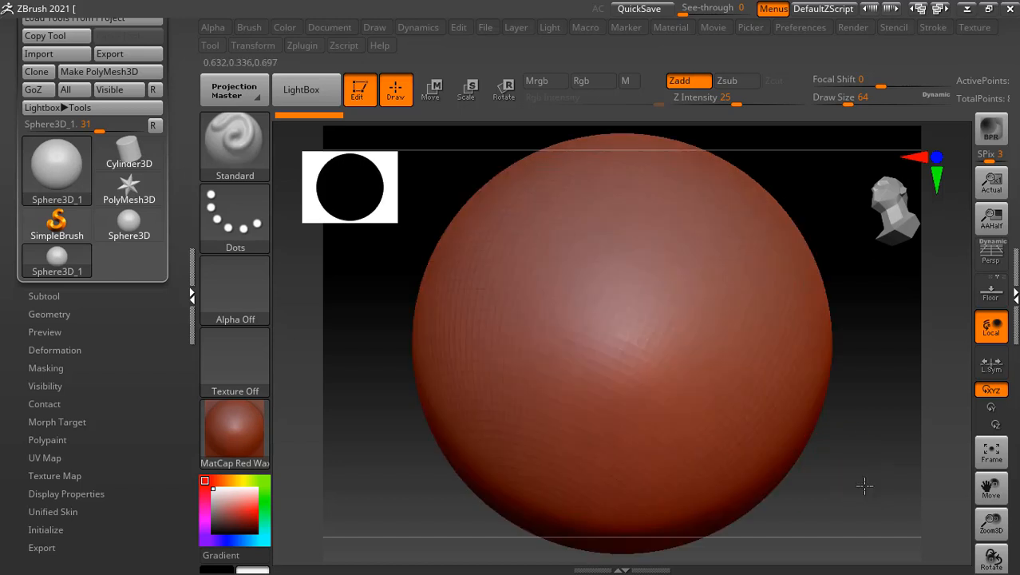
pyautogui.moveTo(865, 486)
pyautogui.mouseDown()
pyautogui.moveTo(852, 348)
pyautogui.moveTo(877, 452)
pyautogui.mouseUp()
pyautogui.press('f')
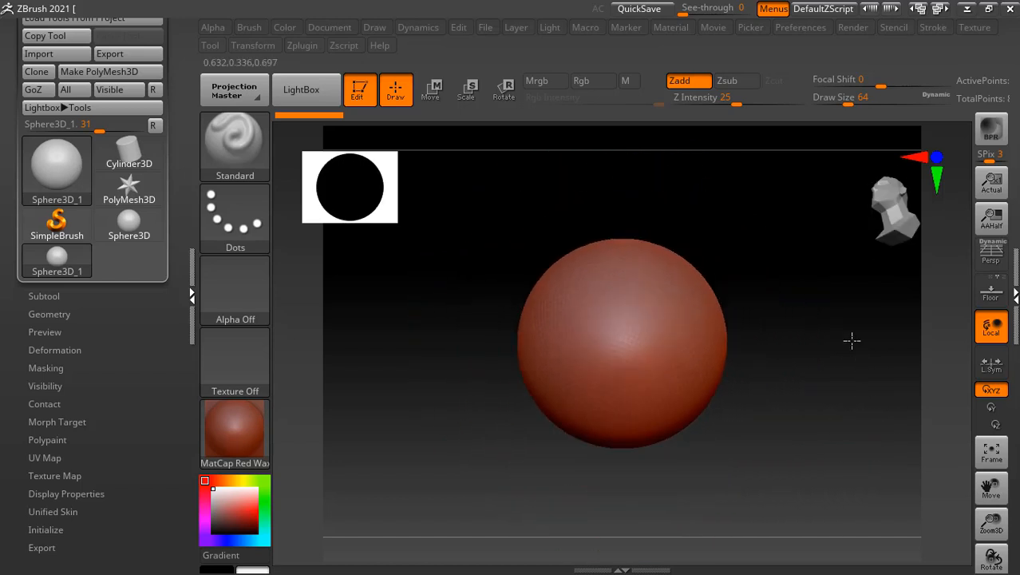
# Step: Switch the active tool several times among Cylinder3D, PolyMesh3D and Sphere3D, ending on Sphere3D
pyautogui.click(132, 154)
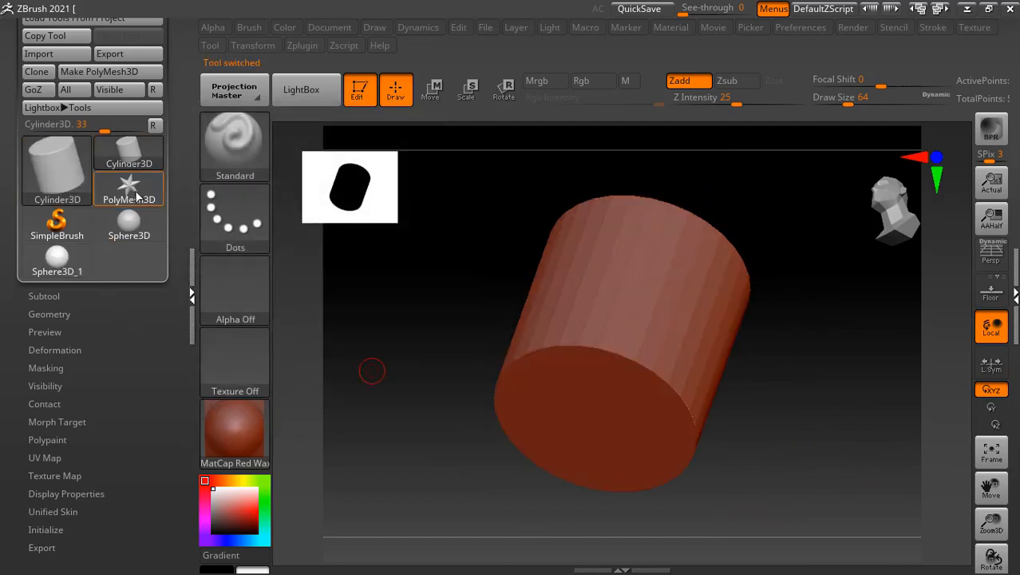
pyautogui.click(136, 192)
pyautogui.keyDown('shift'); pyautogui.moveTo(748, 410); pyautogui.dragTo(793, 436); pyautogui.keyUp('shift')
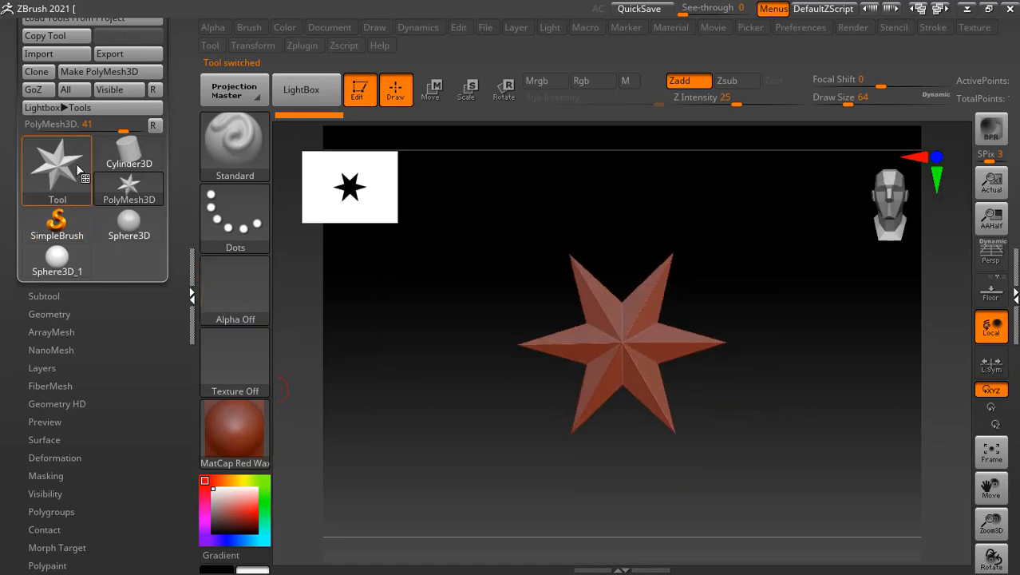
pyautogui.click(84, 248)
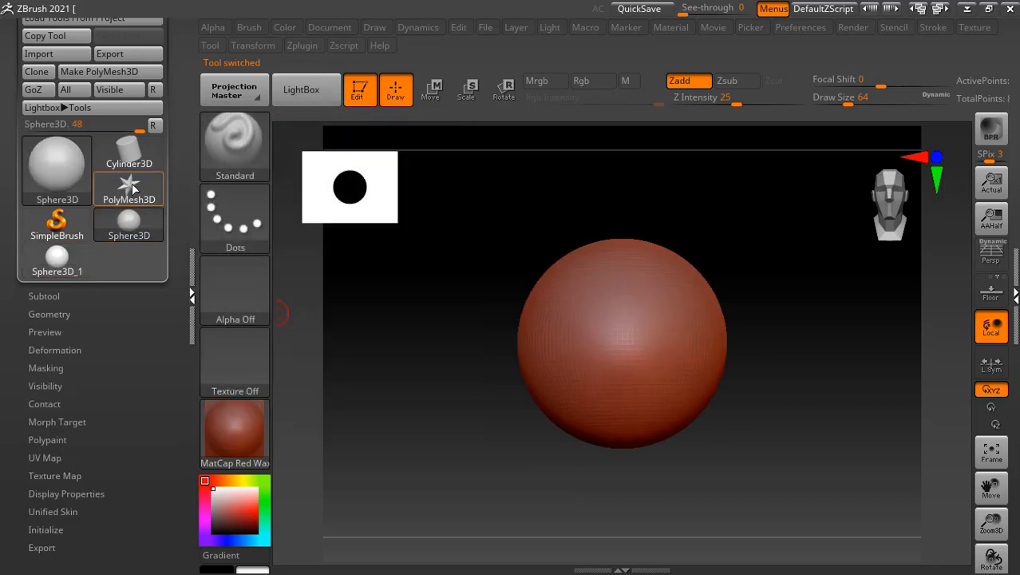
pyautogui.click(132, 183)
pyautogui.click(133, 156)
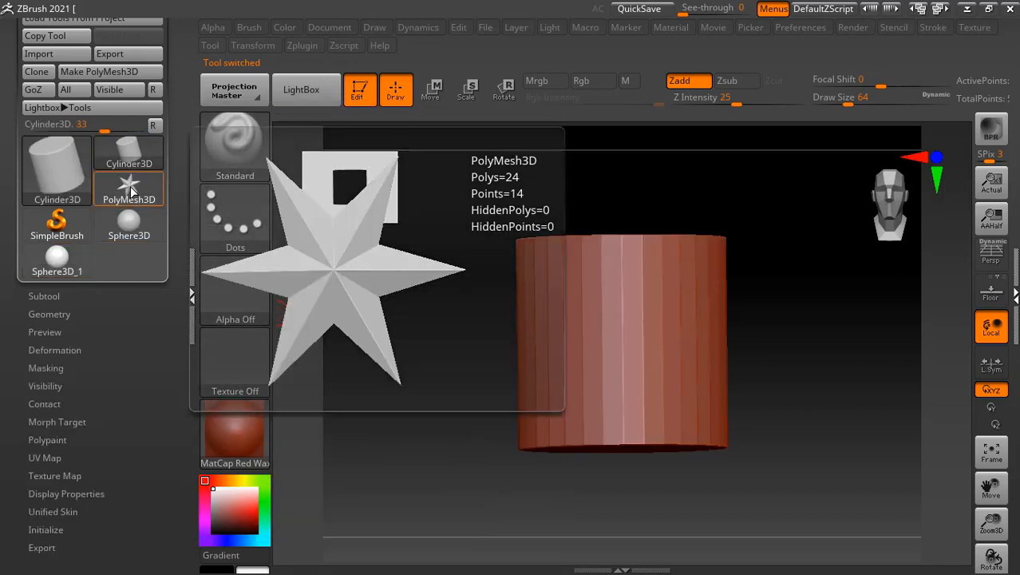
pyautogui.click(130, 186)
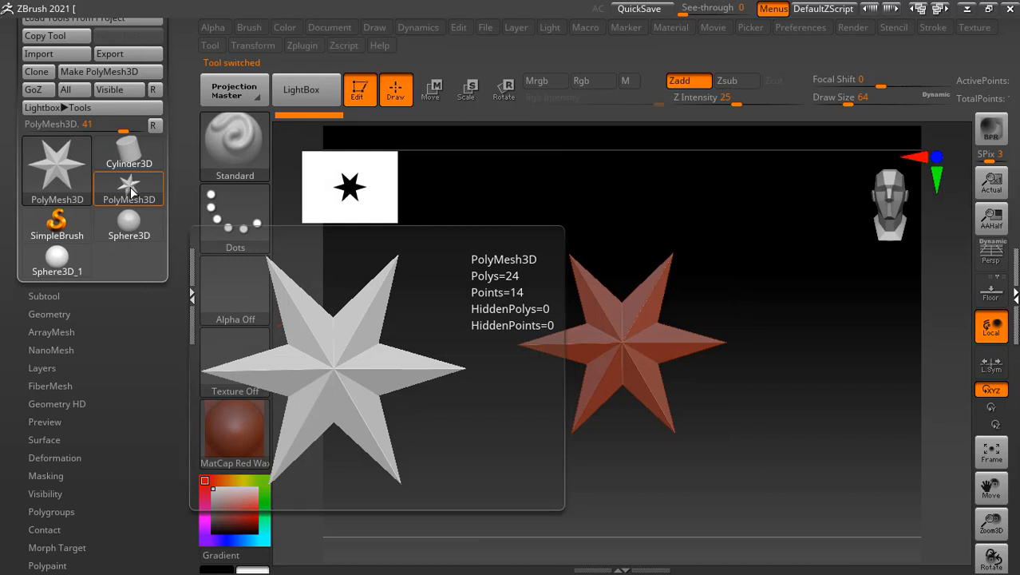
pyautogui.click(130, 152)
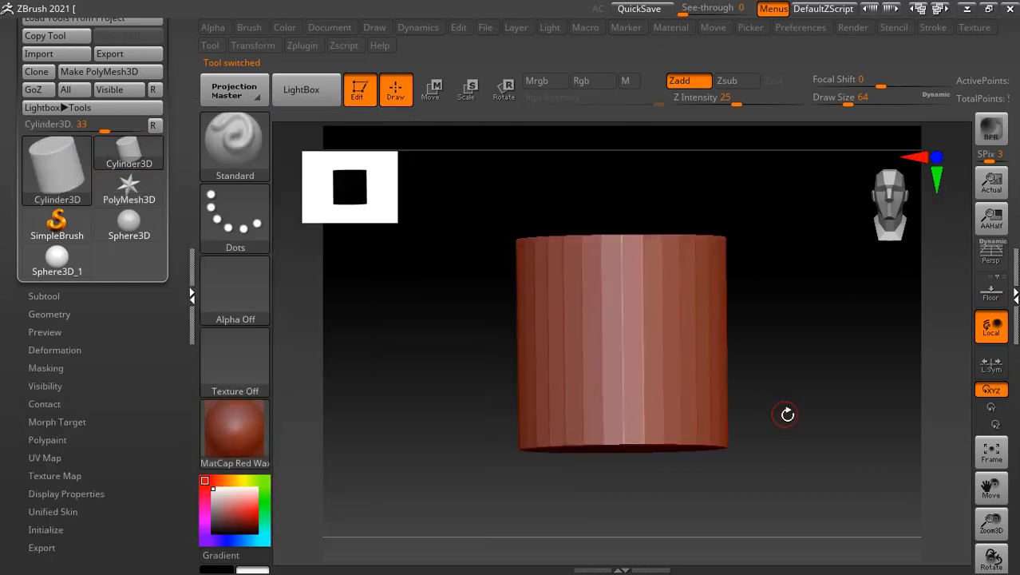
pyautogui.click(130, 230)
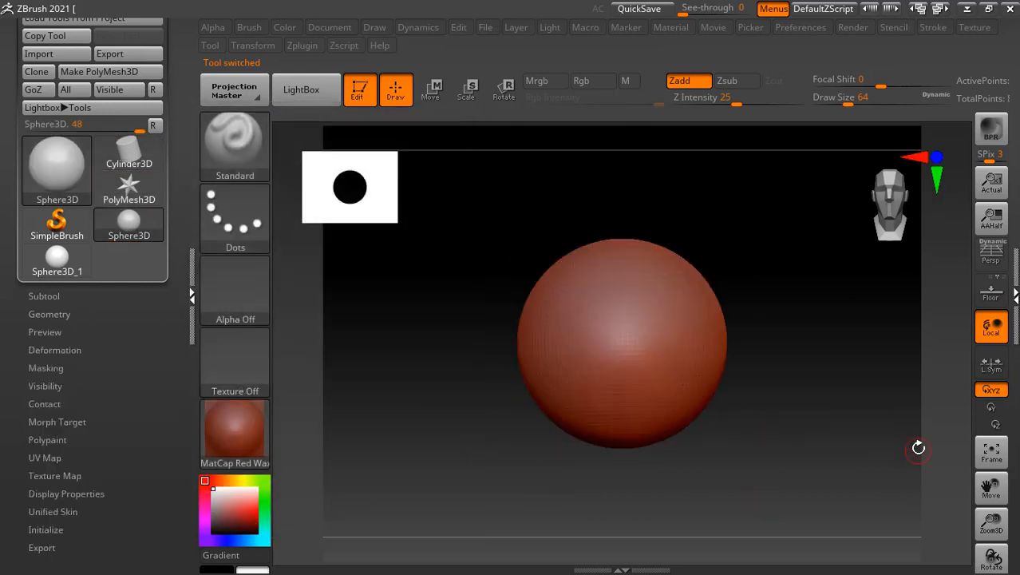
# Step: Turn on the PolyFrame wireframe display for the sphere
pyautogui.moveTo(843, 447); pyautogui.dragTo(845, 439)
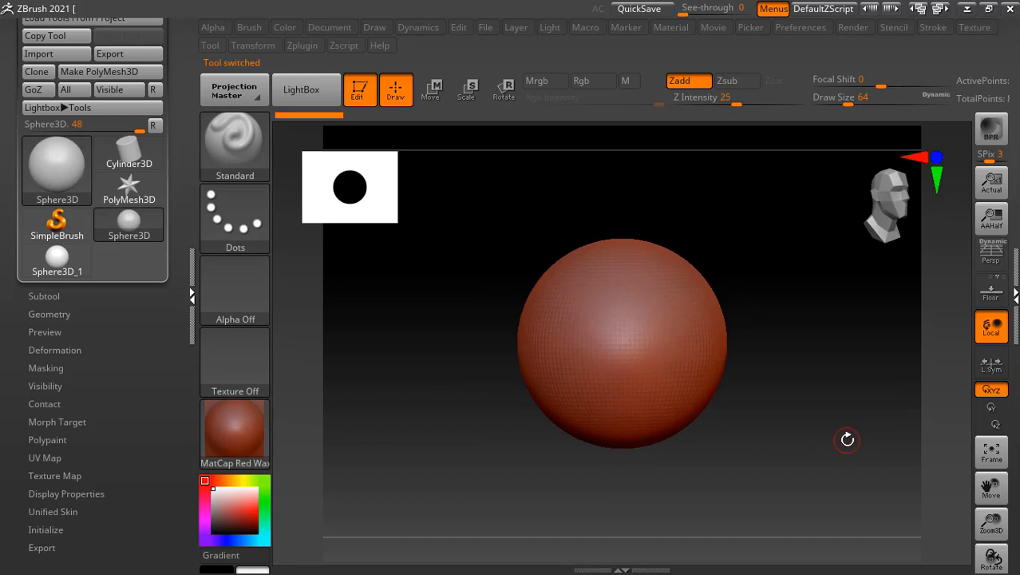
pyautogui.press('shift')
pyautogui.hotkey('shift', 'f')
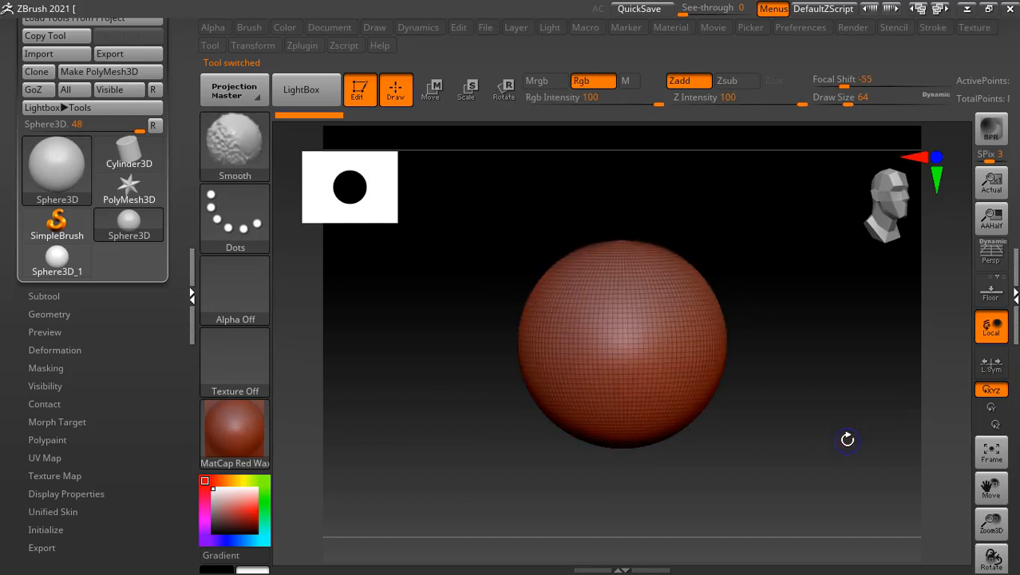
pyautogui.hotkey('shift', 'f')
pyautogui.hotkey('shift', 'f')
pyautogui.keyDown('alt'); pyautogui.moveTo(815, 422); pyautogui.dragTo(828, 495); pyautogui.keyUp('alt')
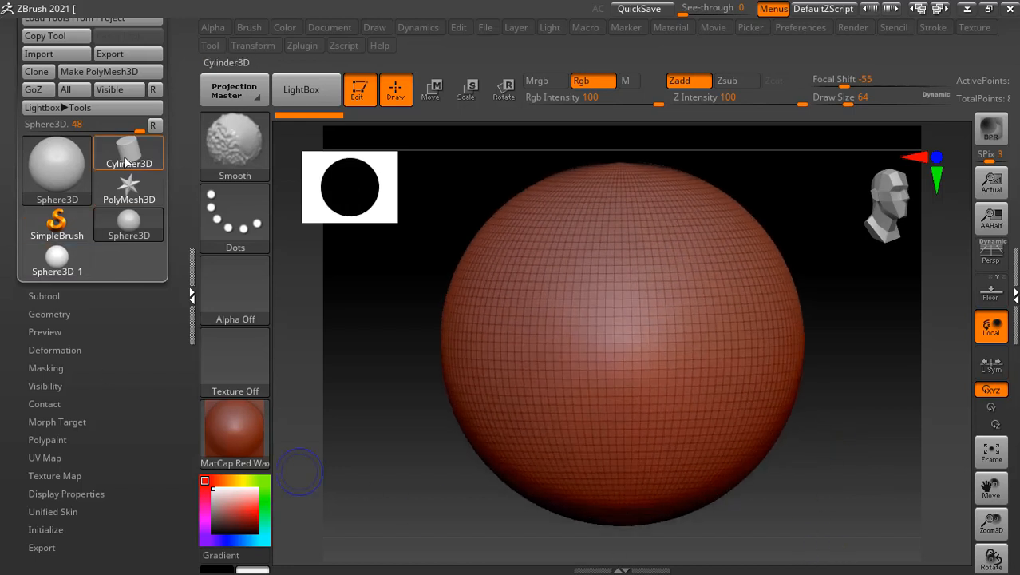
# Step: Compare the wireframes of Cylinder3D and PolyMesh3D by switching between them, leaving Cylinder3D active
pyautogui.click(126, 162)
pyautogui.keyDown('shift'); pyautogui.moveTo(862, 426); pyautogui.dragTo(862, 428); pyautogui.keyUp('shift')
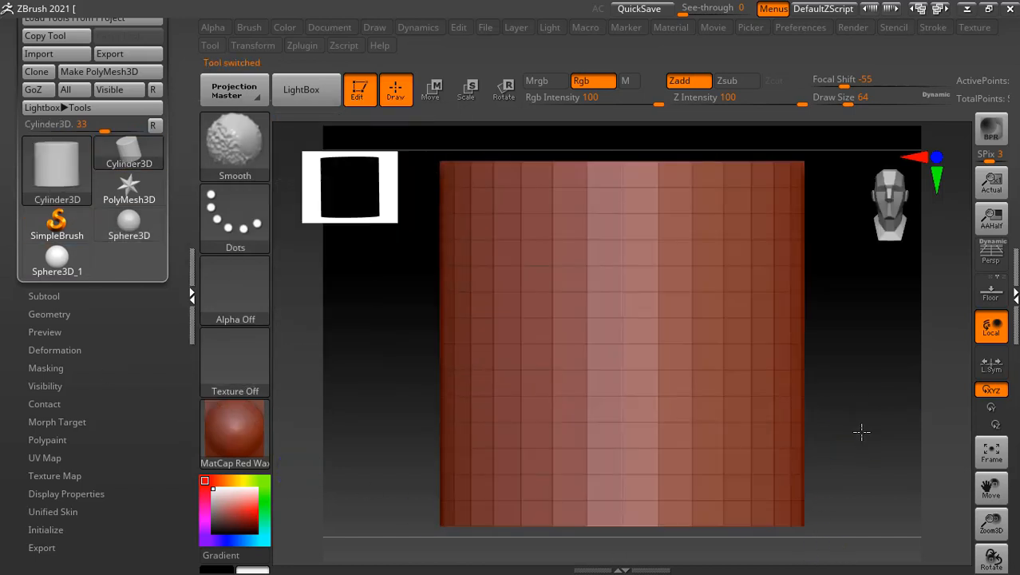
pyautogui.click(132, 196)
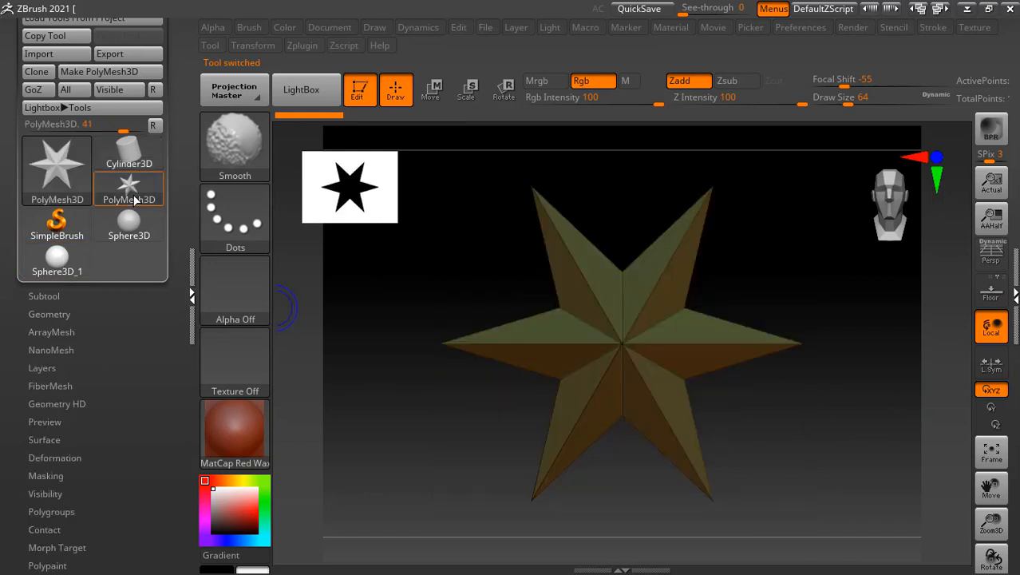
pyautogui.click(142, 163)
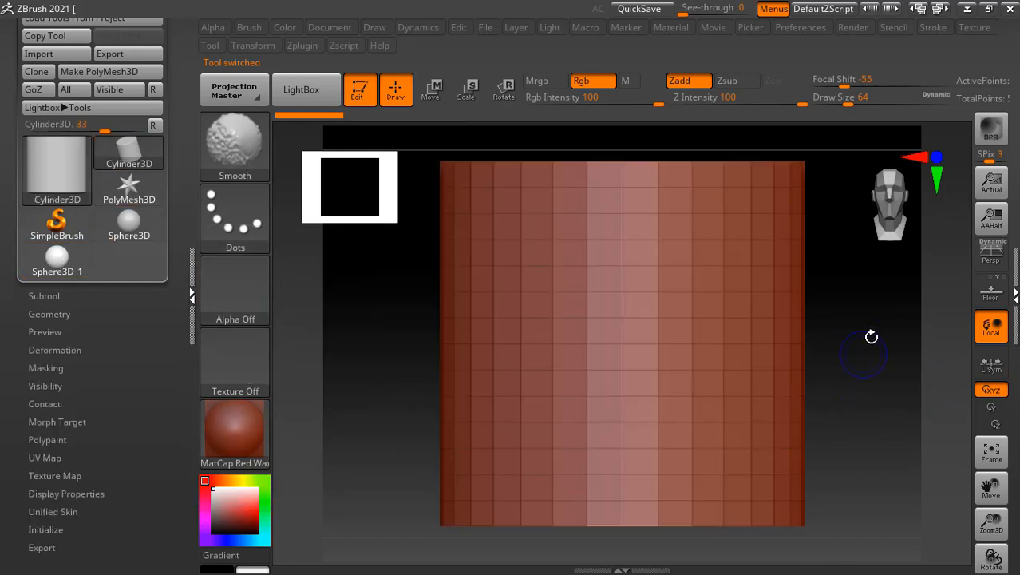
pyautogui.moveTo(871, 337); pyautogui.dragTo(886, 360)
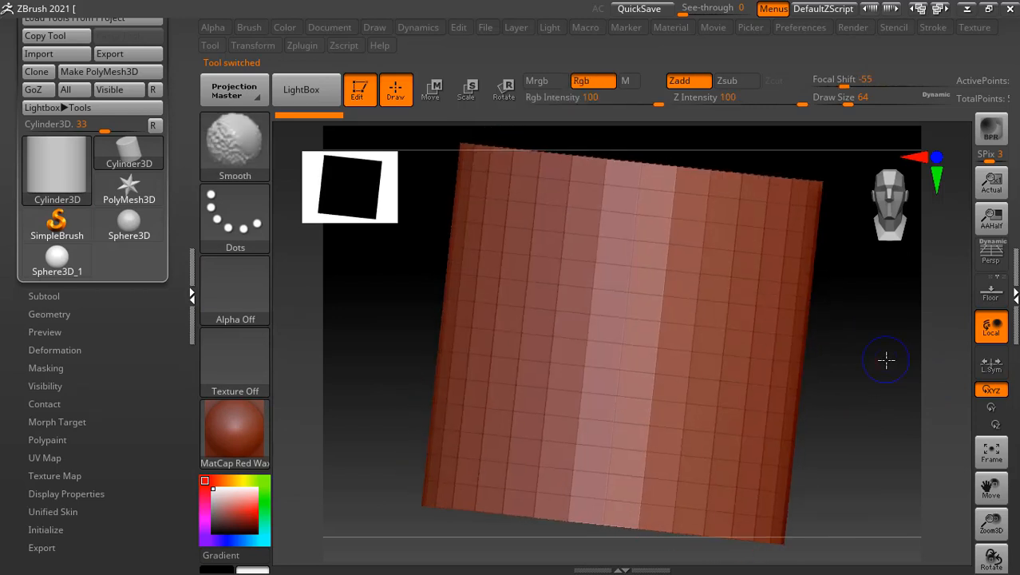
# Step: Toggle the cylinder's PolyFrame wireframe off and on repeatedly, leaving it displayed
pyautogui.press('shift')
pyautogui.hotkey('shift', 'f')
pyautogui.hotkey('shift', 'f')
pyautogui.hotkey('shift', 'f')
pyautogui.hotkey('shift', 'f')
pyautogui.hotkey('shift', 'f')
pyautogui.hotkey('shift', 'f')
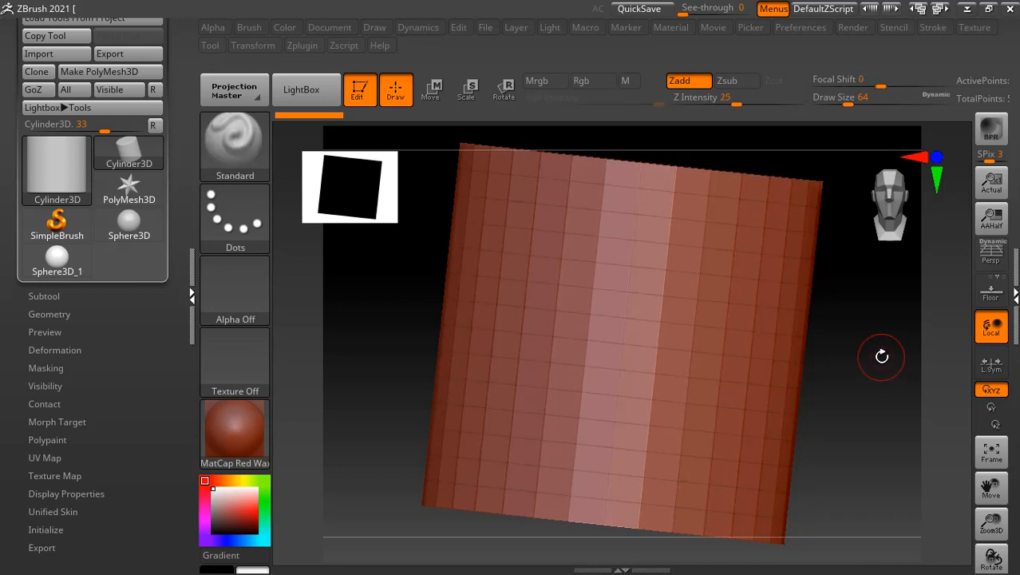
# Step: Examine the cylinder's wireframe on its top cap and side, showing the whole mesh in view
pyautogui.moveTo(880, 372)
pyautogui.mouseDown()
pyautogui.moveTo(877, 442)
pyautogui.moveTo(889, 440)
pyautogui.mouseUp()
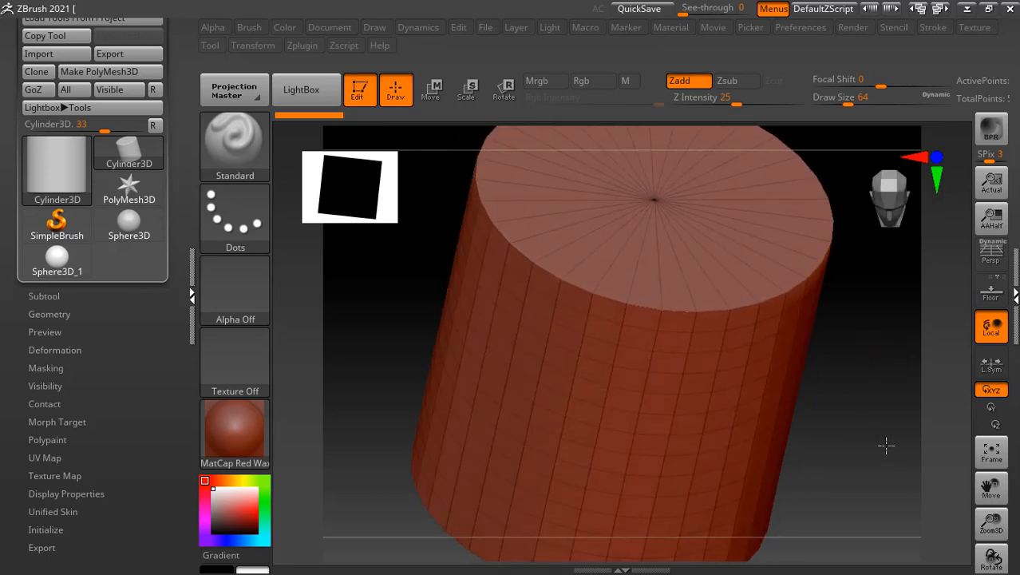
pyautogui.moveTo(137, 234)
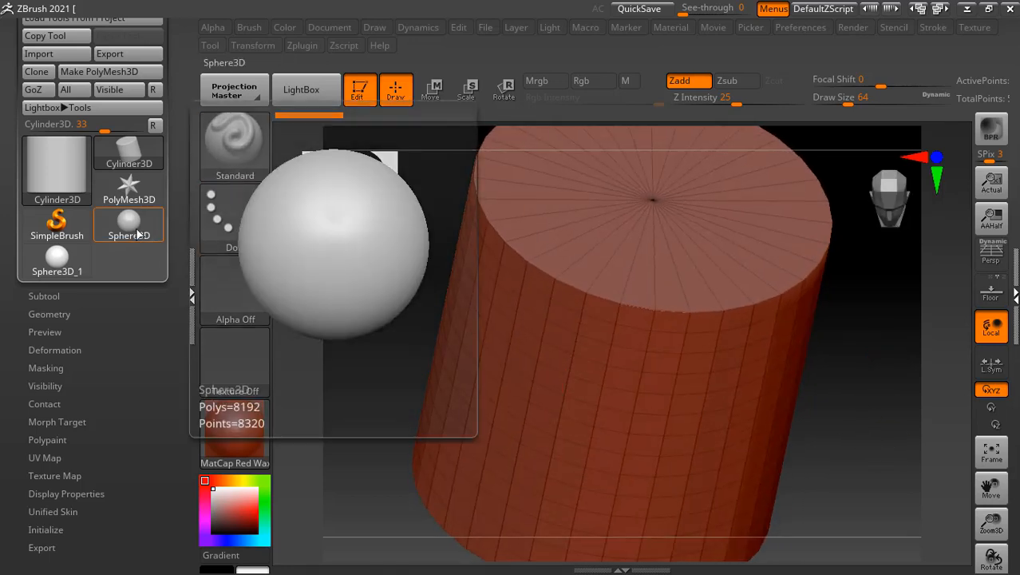
pyautogui.moveTo(855, 399); pyautogui.dragTo(850, 357)
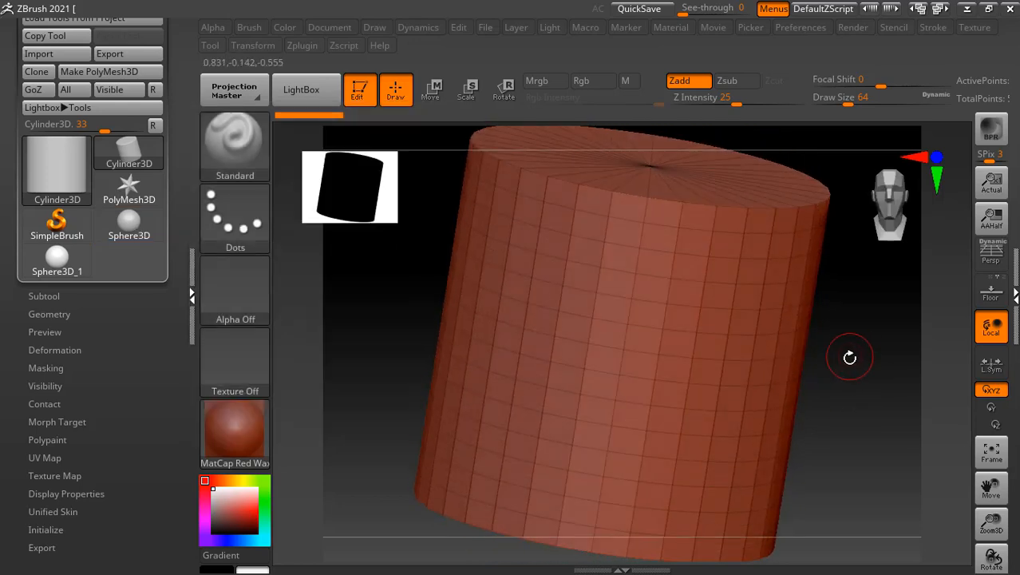
pyautogui.keyDown('alt'); pyautogui.moveTo(861, 417); pyautogui.dragTo(840, 368); pyautogui.keyUp('alt')
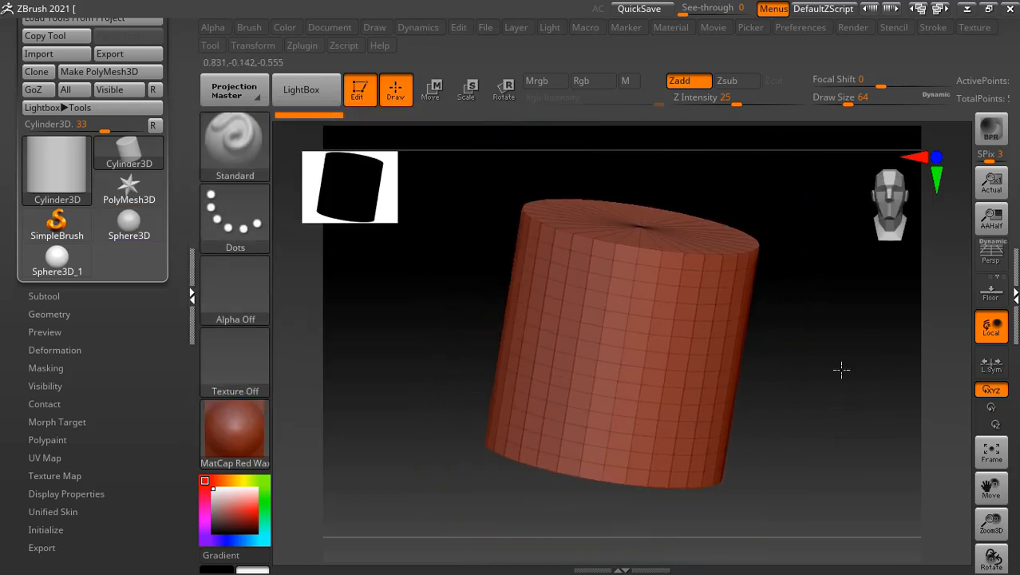
pyautogui.click(1015, 295)
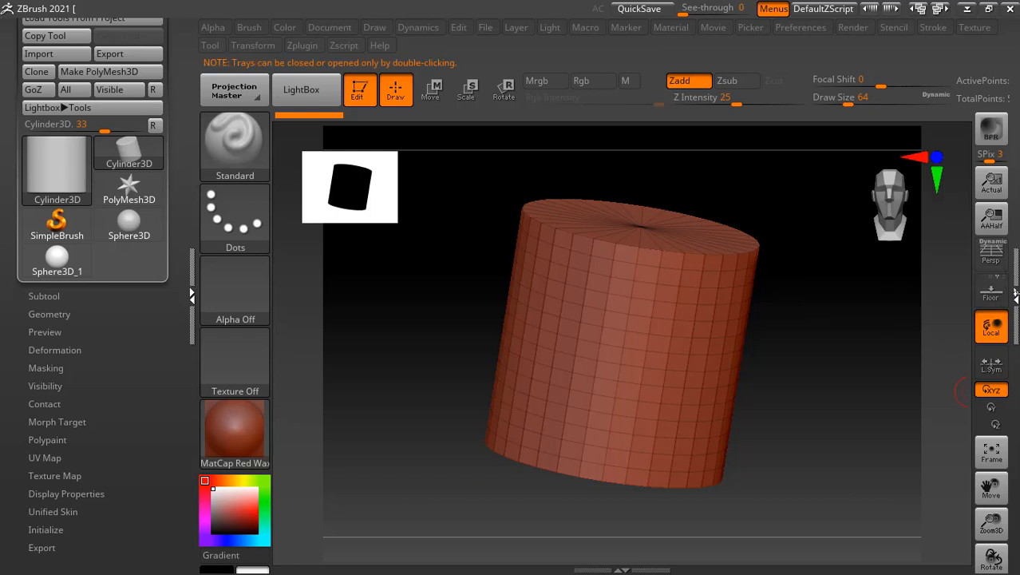
pyautogui.doubleClick(1016, 295)
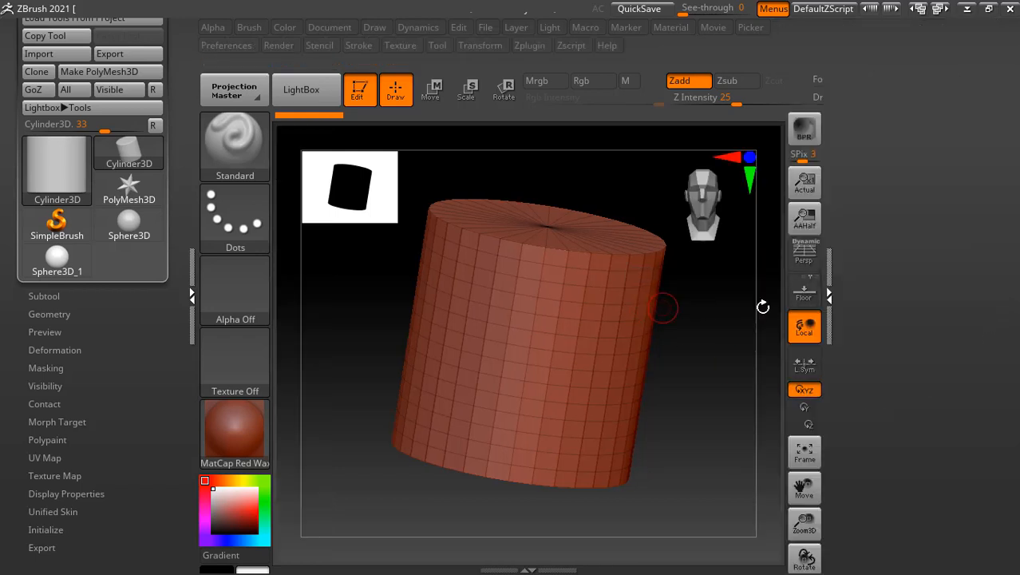
pyautogui.click(830, 292)
pyautogui.doubleClick(830, 292)
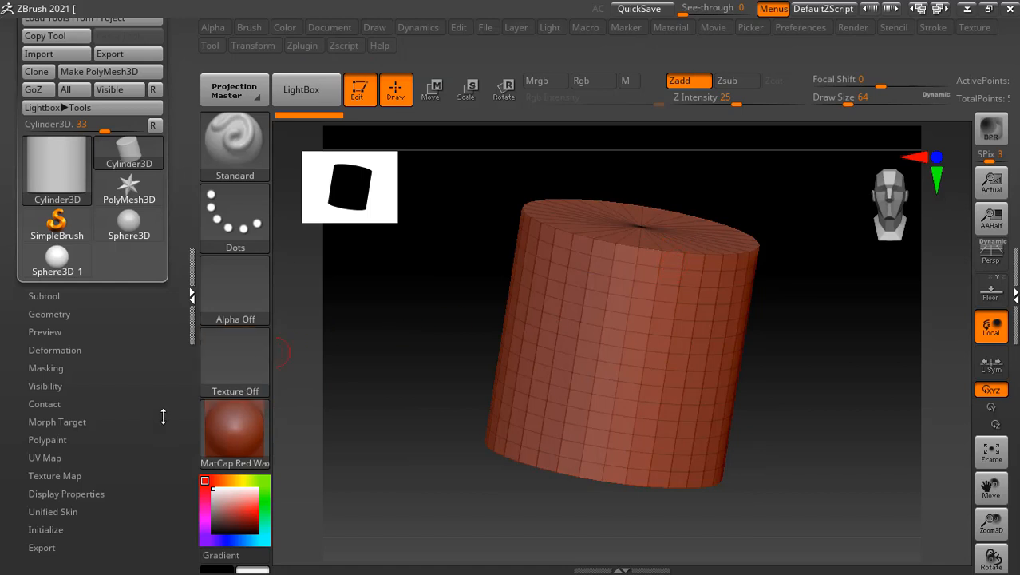
# Step: Open the cylinder's Initialize settings and reduce its X Size to 38
pyautogui.moveTo(162, 416); pyautogui.dragTo(169, 380)
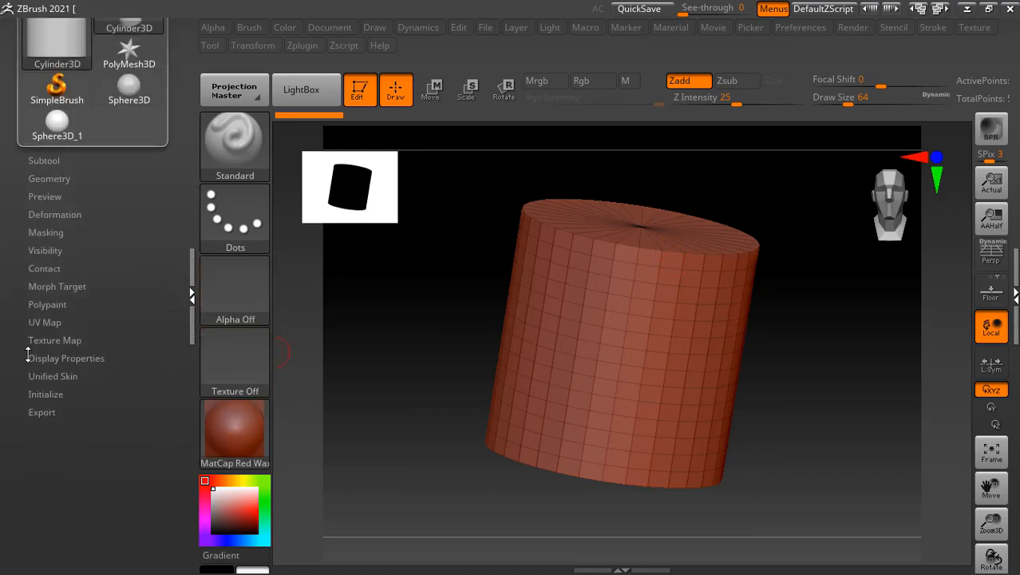
pyautogui.click(45, 393)
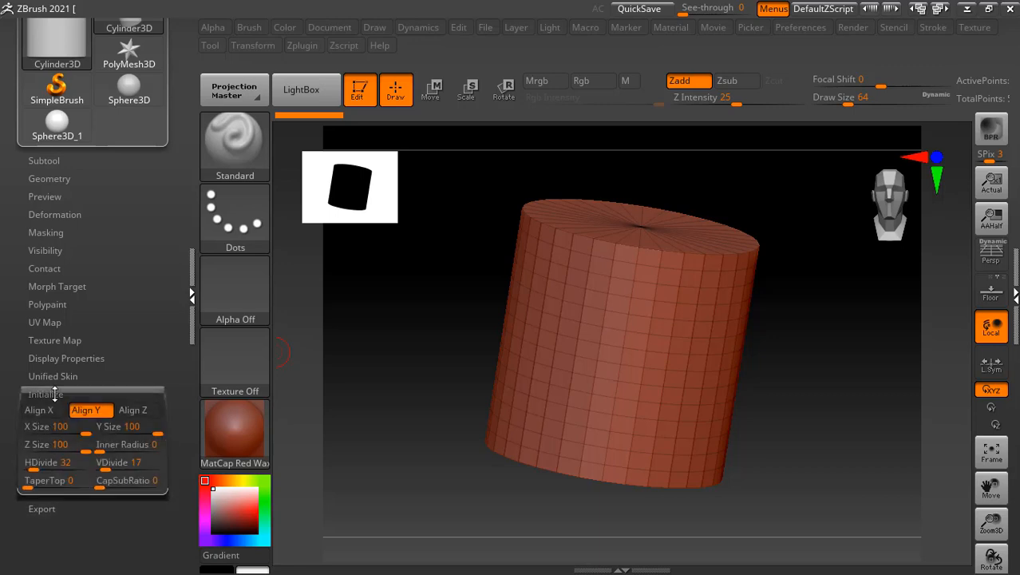
pyautogui.moveTo(86, 434); pyautogui.dragTo(49, 437)
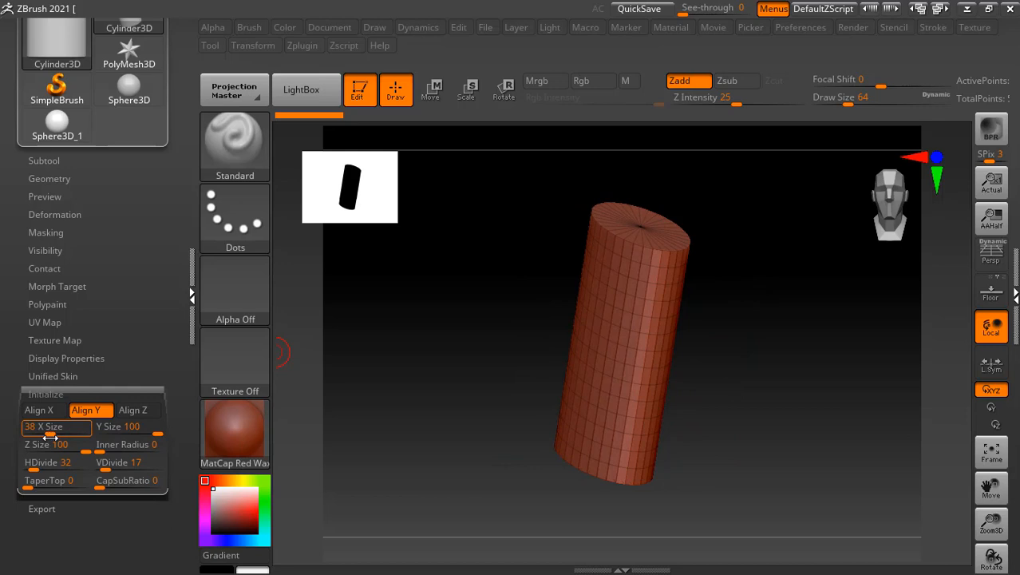
pyautogui.moveTo(719, 385); pyautogui.dragTo(585, 437)
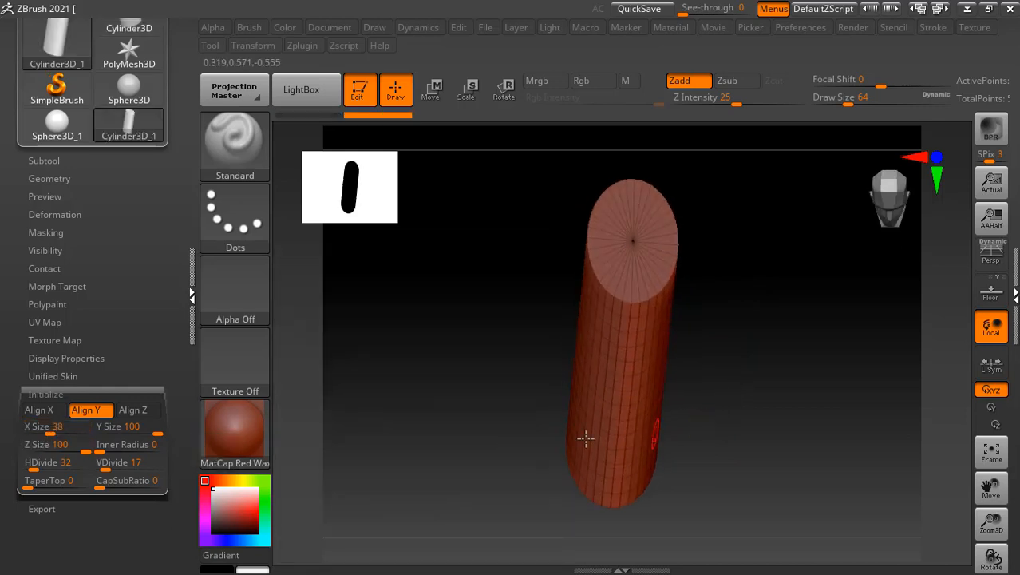
# Step: Set both the X Size and the Y Size of the cylinder to 20
pyautogui.moveTo(50, 436); pyautogui.dragTo(50, 423)
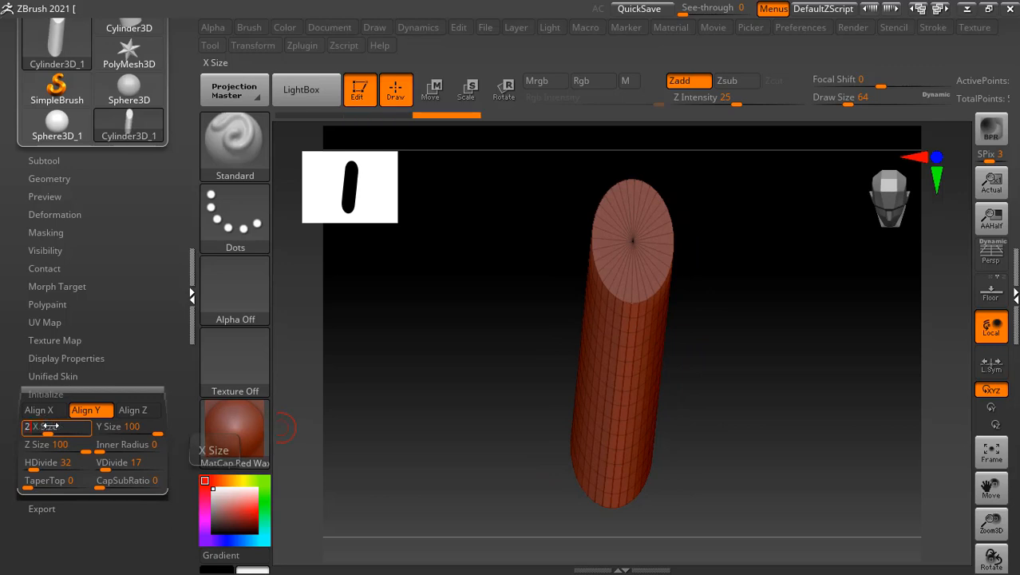
pyautogui.press('Return')
pyautogui.click(129, 426)
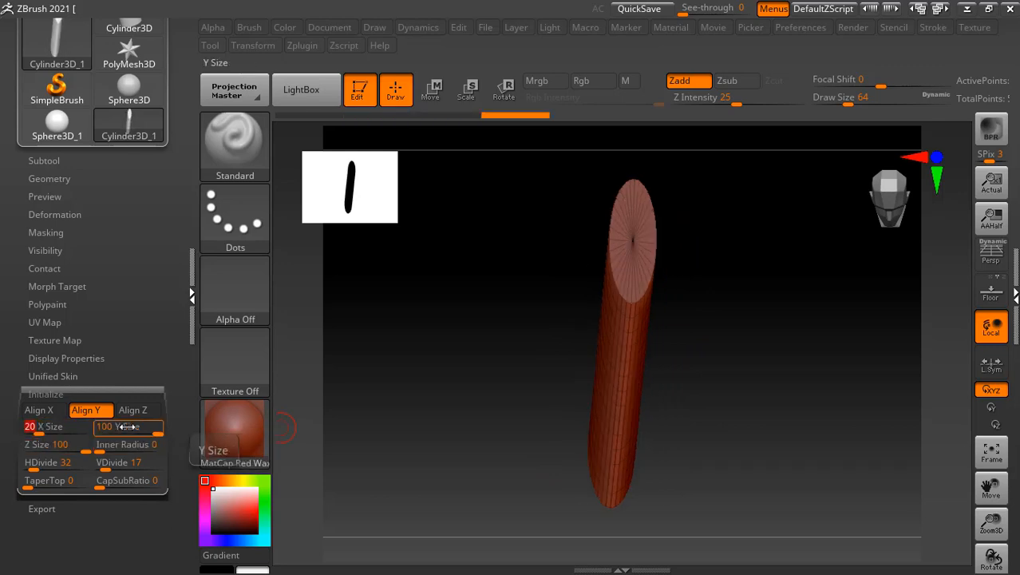
pyautogui.write('20')
pyautogui.press('Return')
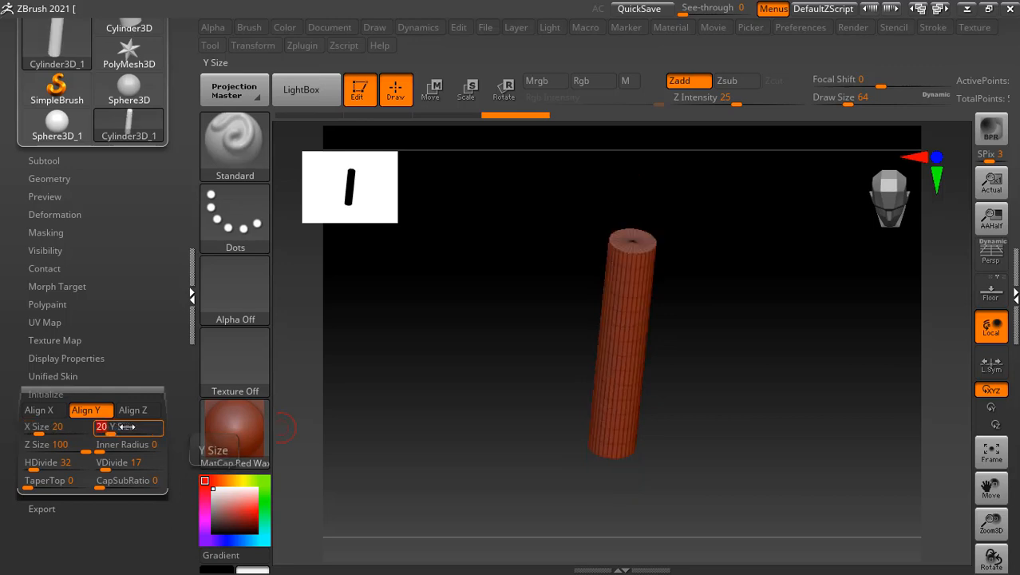
pyautogui.moveTo(795, 320); pyautogui.dragTo(797, 357)
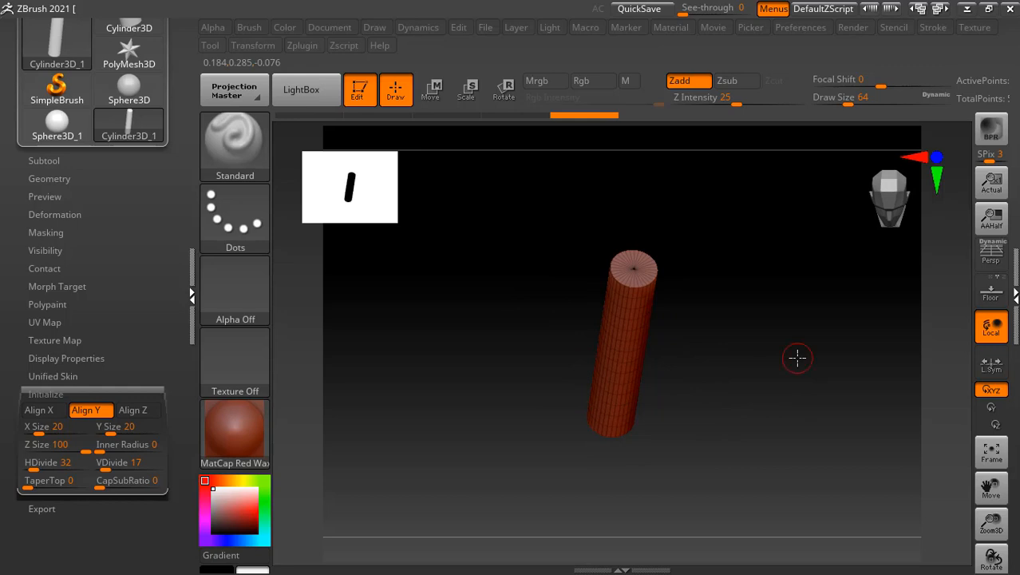
pyautogui.moveTo(56, 444)
pyautogui.mouseDown()
pyautogui.moveTo(11, 446)
pyautogui.moveTo(76, 446)
pyautogui.mouseUp()
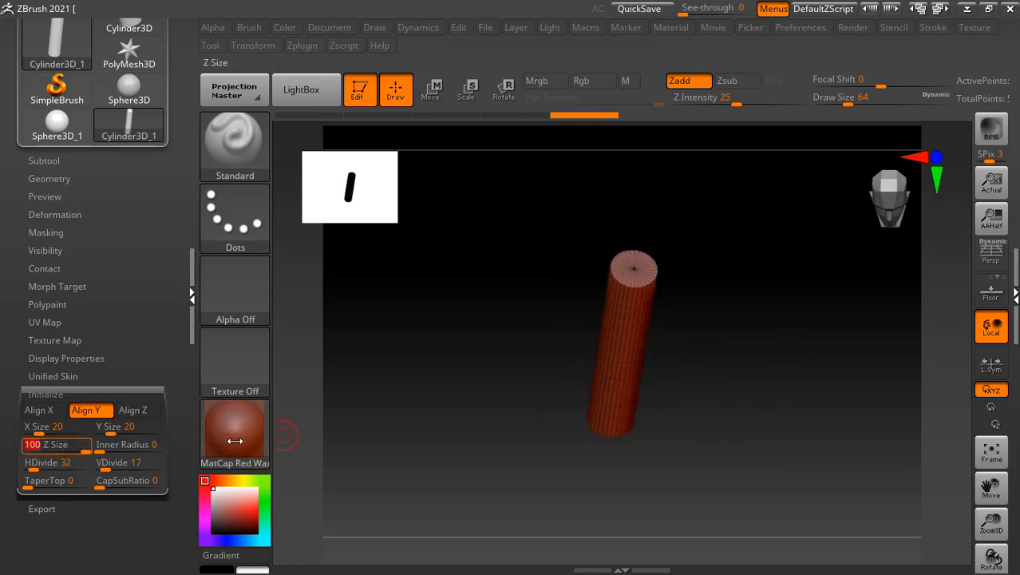
# Step: Rotate the view around the thin cylinder to inspect its cap and sides from several angles
pyautogui.moveTo(785, 448); pyautogui.dragTo(773, 496)
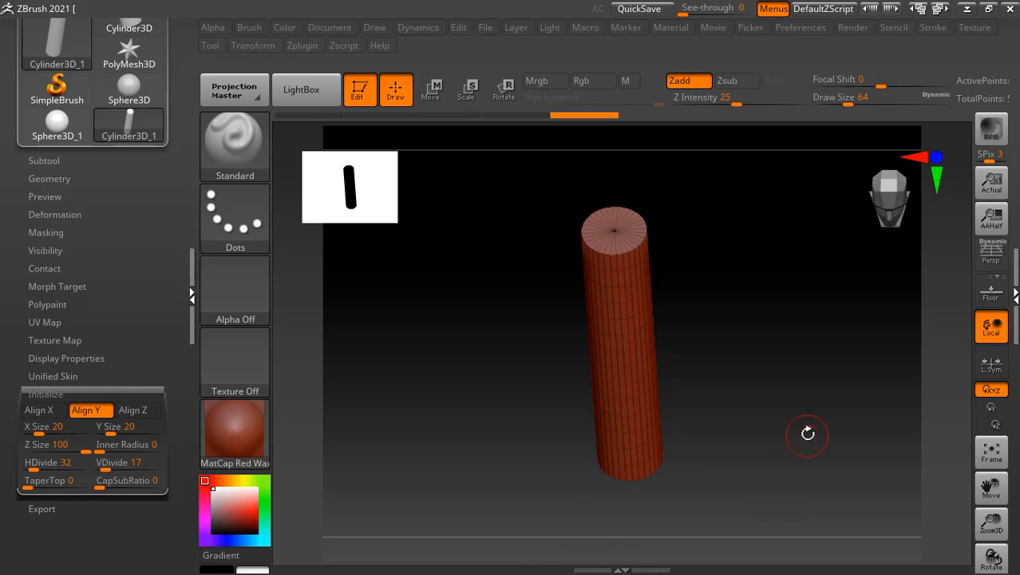
pyautogui.moveTo(808, 434)
pyautogui.mouseDown()
pyautogui.moveTo(804, 445)
pyautogui.moveTo(795, 317)
pyautogui.moveTo(817, 367)
pyautogui.moveTo(825, 352)
pyautogui.moveTo(829, 362)
pyautogui.mouseUp()
pyautogui.keyDown('alt'); pyautogui.moveTo(772, 389); pyautogui.dragTo(735, 390); pyautogui.keyUp('alt')
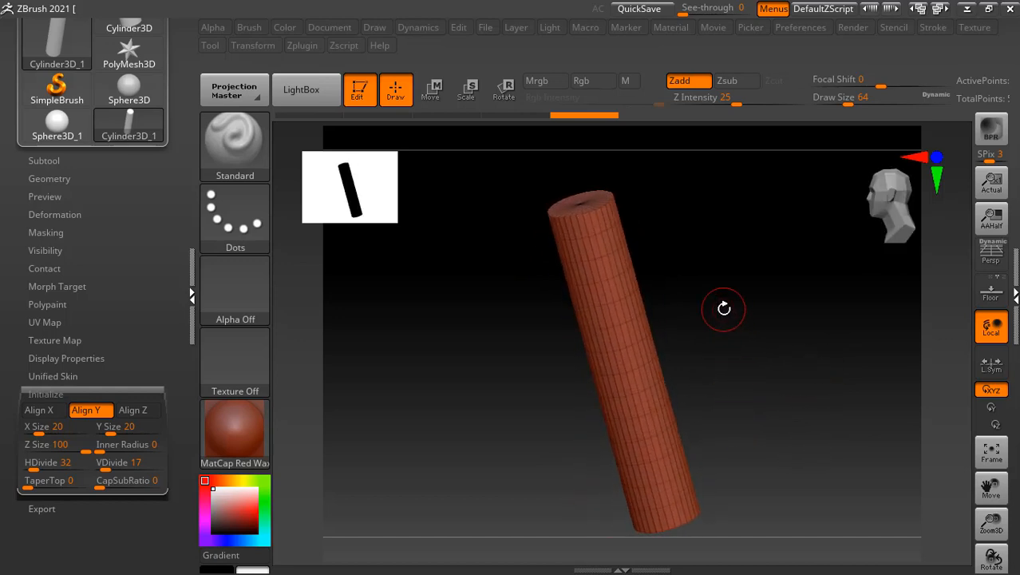
pyautogui.moveTo(724, 308); pyautogui.dragTo(750, 393)
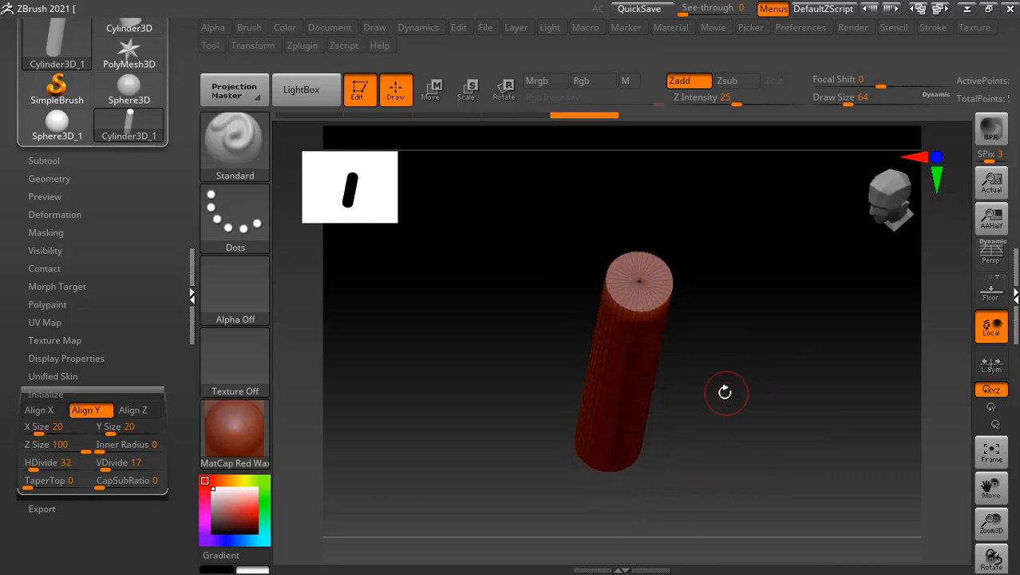
pyautogui.moveTo(763, 325); pyautogui.dragTo(876, 255)
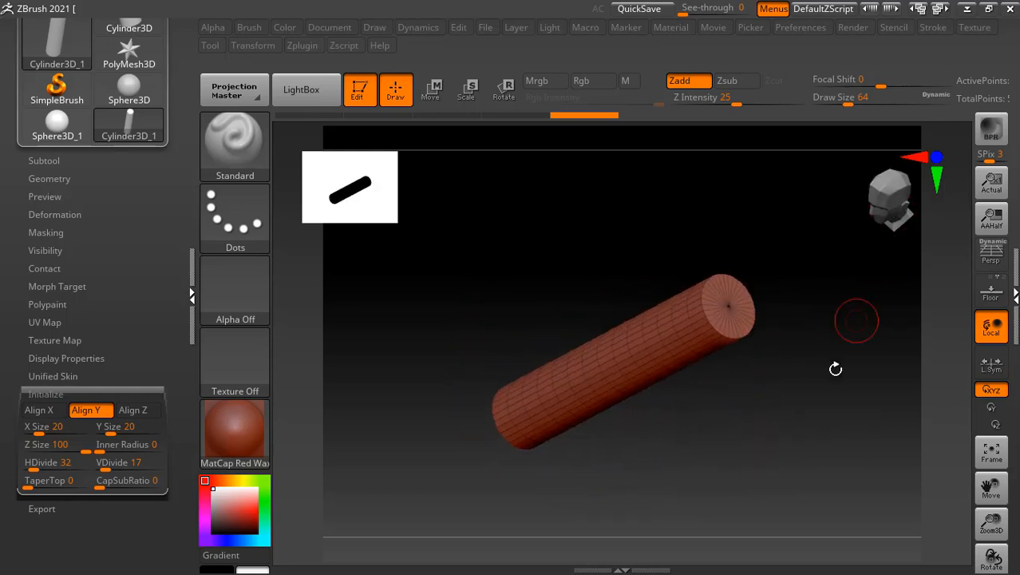
pyautogui.moveTo(857, 321); pyautogui.dragTo(751, 272)
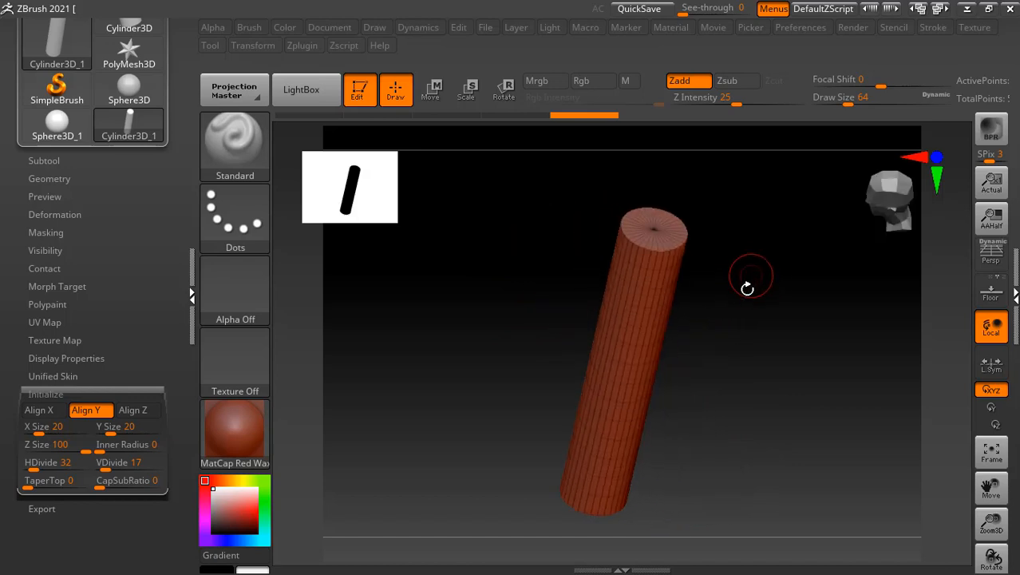
# Step: Practise zooming in close on the cylinder's side, zooming back out and recentring it on the canvas
pyautogui.keyDown('alt'); pyautogui.moveTo(729, 344); pyautogui.dragTo(733, 314); pyautogui.keyUp('alt')
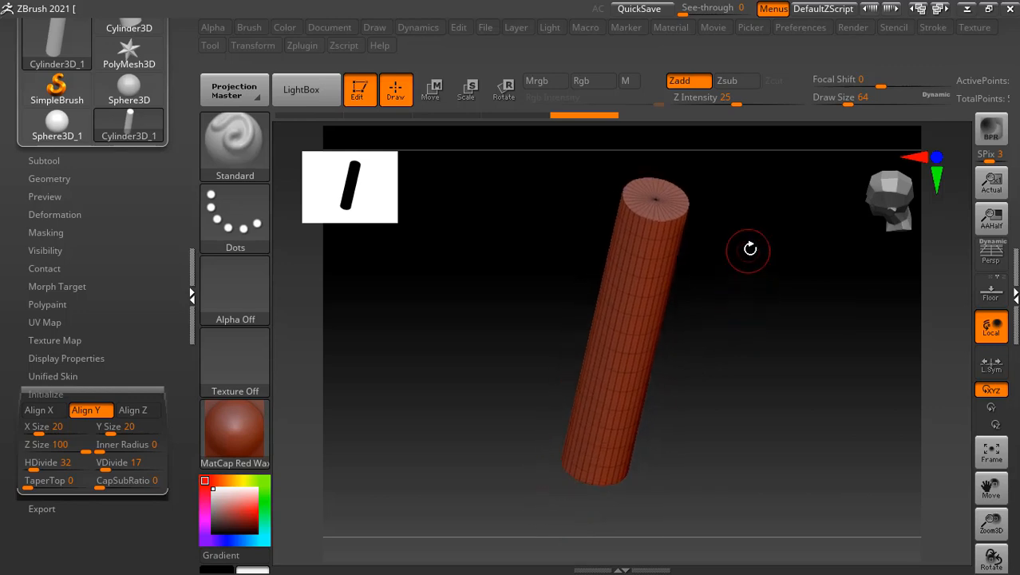
pyautogui.keyDown('alt'); pyautogui.moveTo(748, 250); pyautogui.dragTo(926, 313); pyautogui.keyUp('alt')
pyautogui.keyDown('alt'); pyautogui.moveTo(924, 349); pyautogui.dragTo(900, 321); pyautogui.keyUp('alt')
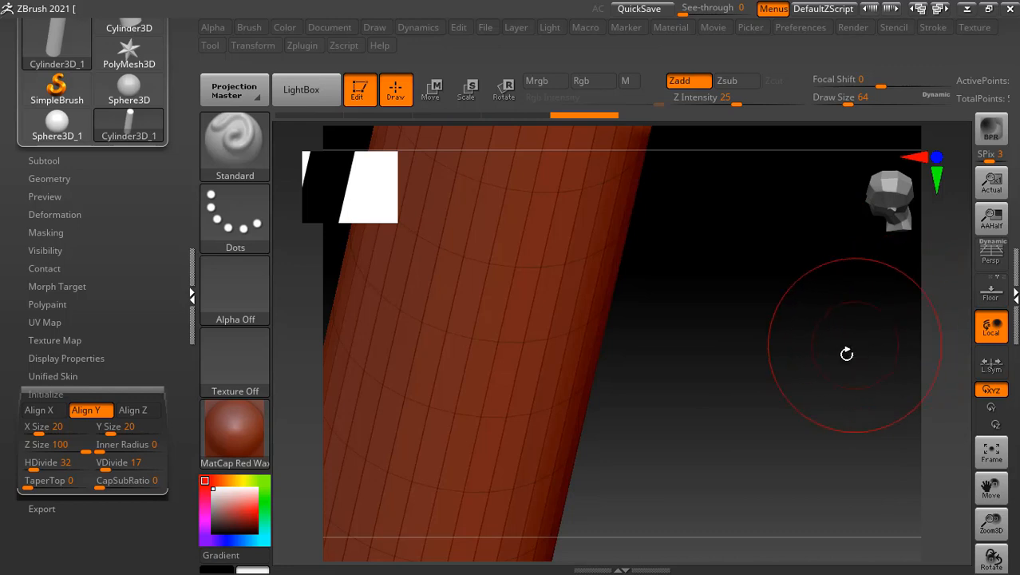
pyautogui.keyDown('alt'); pyautogui.moveTo(845, 352); pyautogui.dragTo(724, 143); pyautogui.keyUp('alt')
pyautogui.keyDown('alt'); pyautogui.moveTo(699, 311); pyautogui.dragTo(689, 276); pyautogui.keyUp('alt')
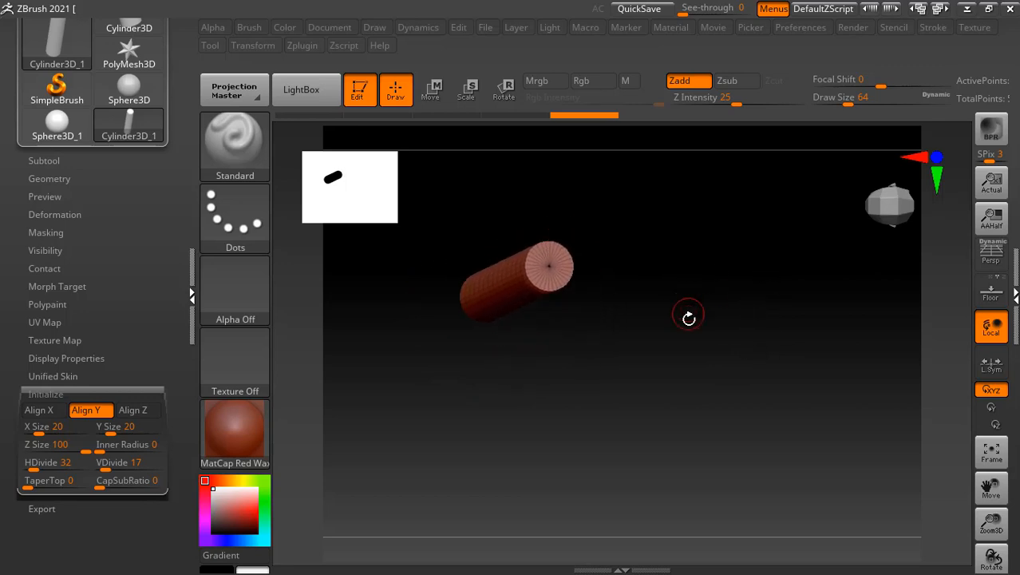
pyautogui.moveTo(690, 351); pyautogui.dragTo(730, 345)
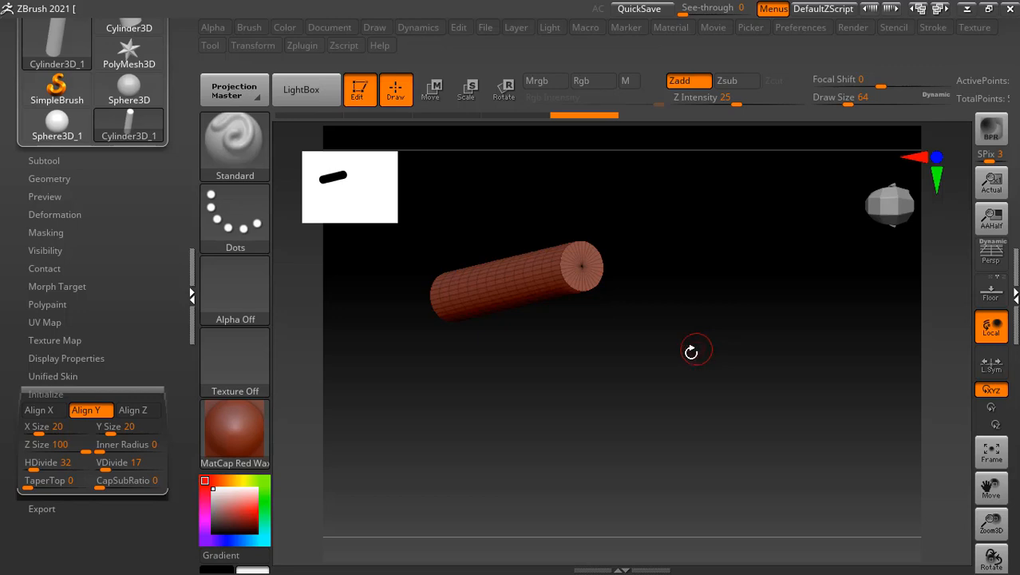
pyautogui.moveTo(692, 352); pyautogui.dragTo(796, 394)
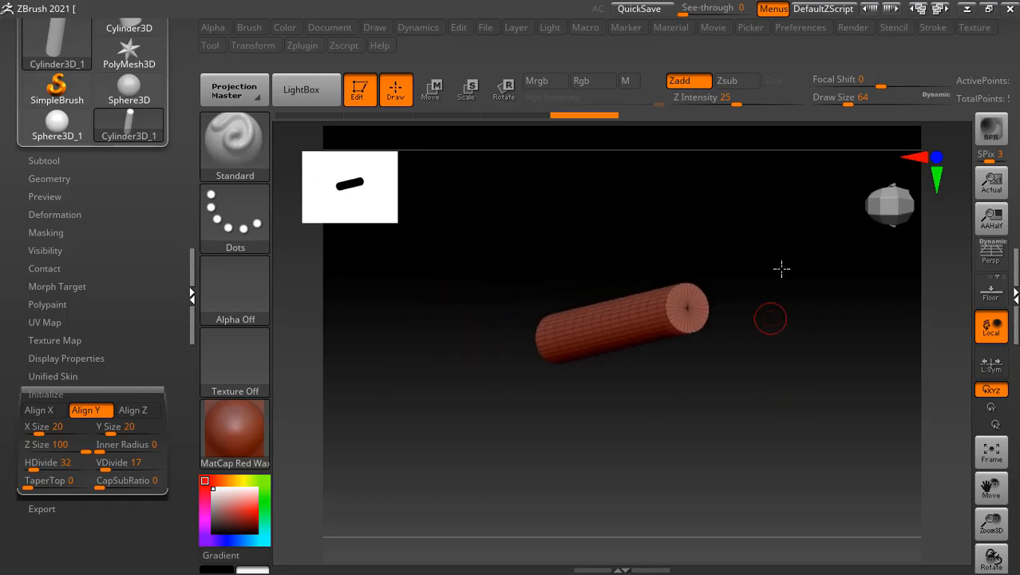
pyautogui.moveTo(781, 269); pyautogui.dragTo(808, 315)
# Step: Practise zooming and rotating around the cylinder again, and snap the view to a straight, upright side view
pyautogui.keyDown('ctrl'); pyautogui.moveTo(804, 279); pyautogui.dragTo(772, 198, button='right'); pyautogui.keyUp('ctrl')
pyautogui.moveTo(785, 342); pyautogui.dragTo(756, 354, button='right')
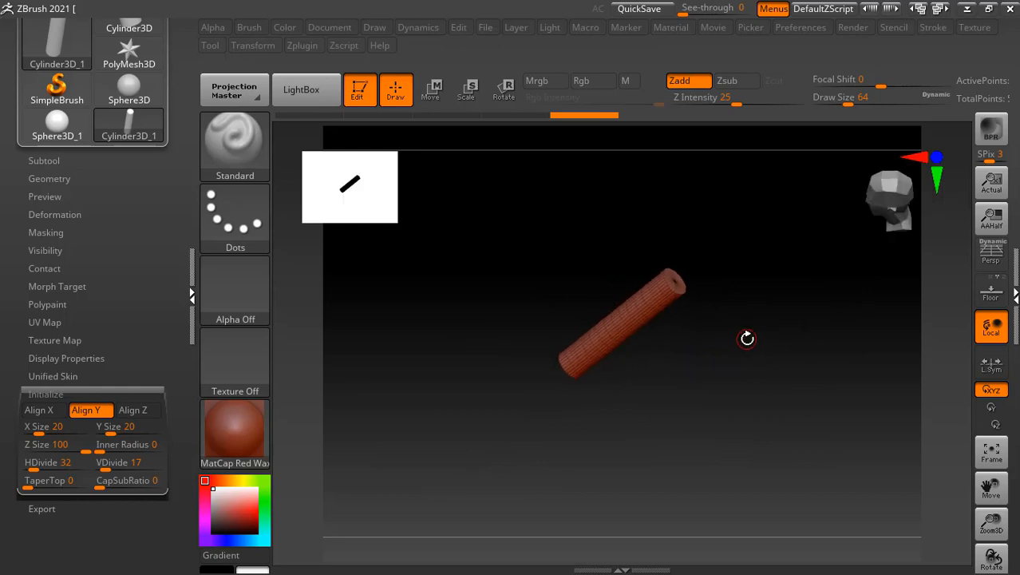
pyautogui.keyDown('alt'); pyautogui.moveTo(765, 292); pyautogui.dragTo(751, 365, button='right'); pyautogui.keyUp('alt')
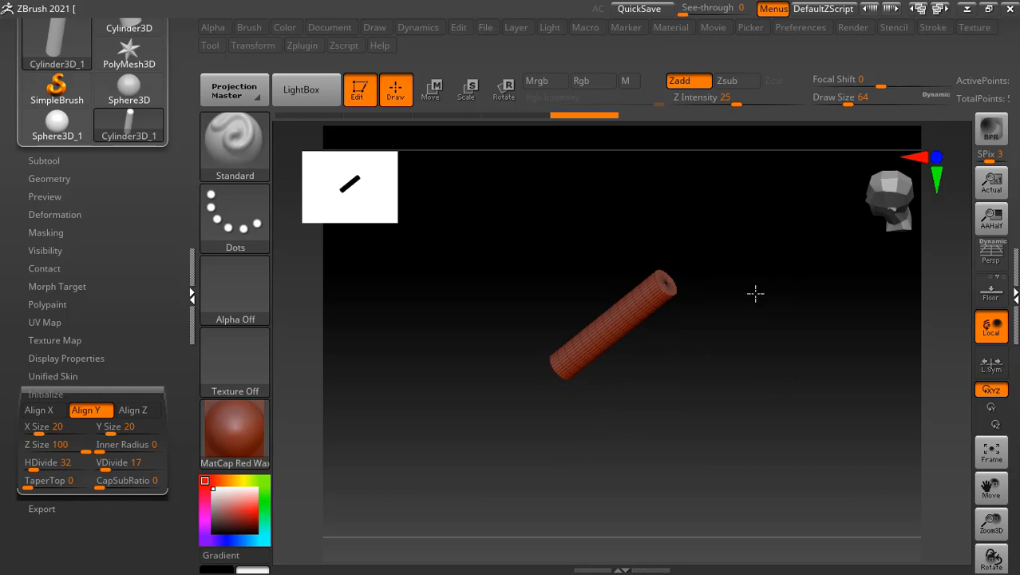
pyautogui.keyDown('ctrl'); pyautogui.moveTo(755, 293); pyautogui.dragTo(778, 393, button='right'); pyautogui.keyUp('ctrl')
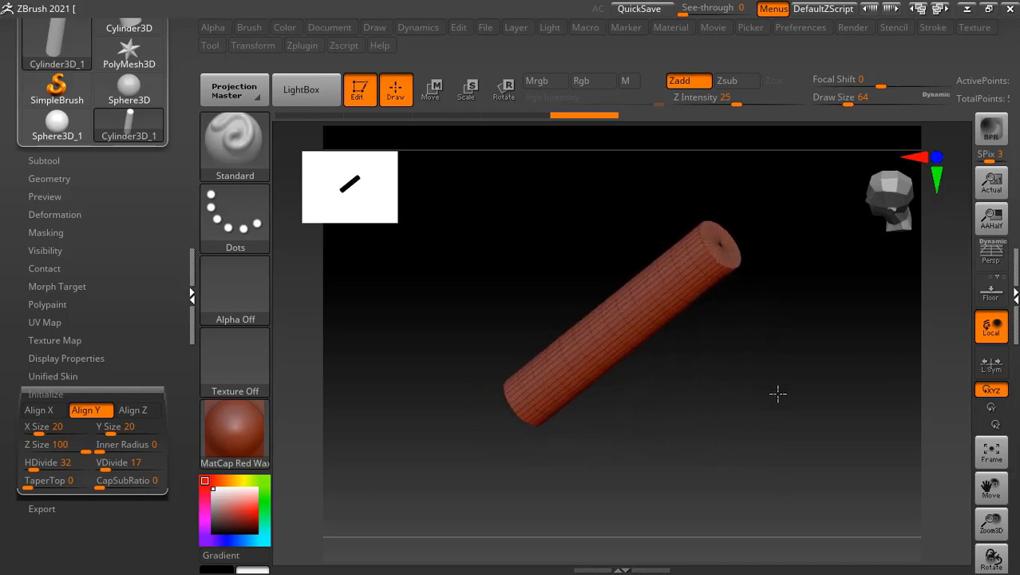
pyautogui.moveTo(821, 324)
pyautogui.mouseDown(button='right')
pyautogui.moveTo(734, 331)
pyautogui.moveTo(764, 337)
pyautogui.moveTo(806, 285)
pyautogui.moveTo(816, 387)
pyautogui.moveTo(765, 282)
pyautogui.moveTo(826, 307)
pyautogui.mouseUp(button='right')
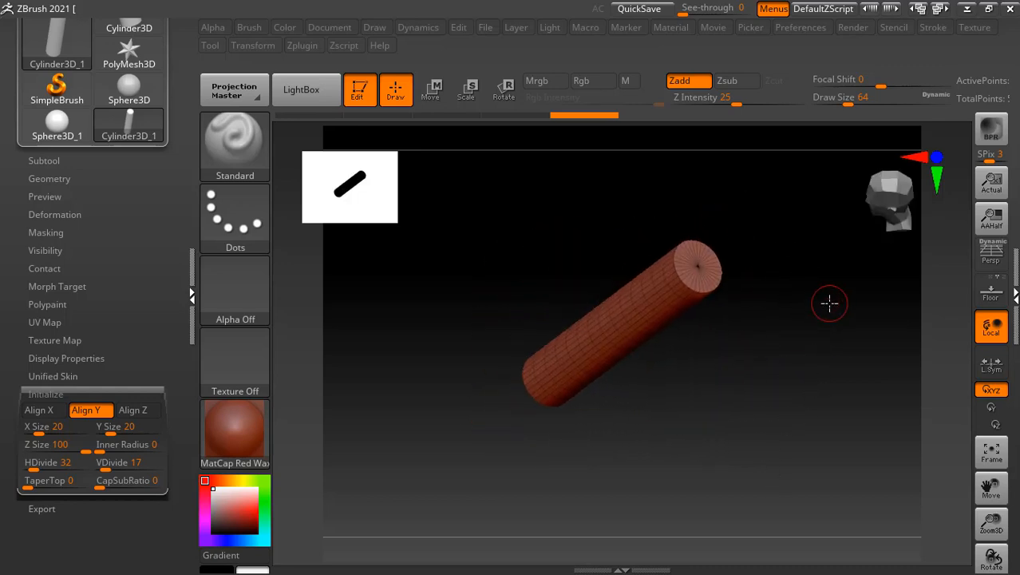
pyautogui.moveTo(805, 357)
pyautogui.mouseDown(button='right')
pyautogui.moveTo(795, 273)
pyautogui.moveTo(843, 349)
pyautogui.moveTo(740, 401)
pyautogui.moveTo(794, 350)
pyautogui.mouseUp(button='right')
pyautogui.moveTo(794, 350)
pyautogui.keyDown('shift'); pyautogui.mouseDown()
pyautogui.moveTo(822, 359)
pyautogui.moveTo(844, 349)
pyautogui.moveTo(796, 244)
pyautogui.moveTo(793, 353)
pyautogui.moveTo(849, 349)
pyautogui.mouseUp(); pyautogui.keyUp('shift')
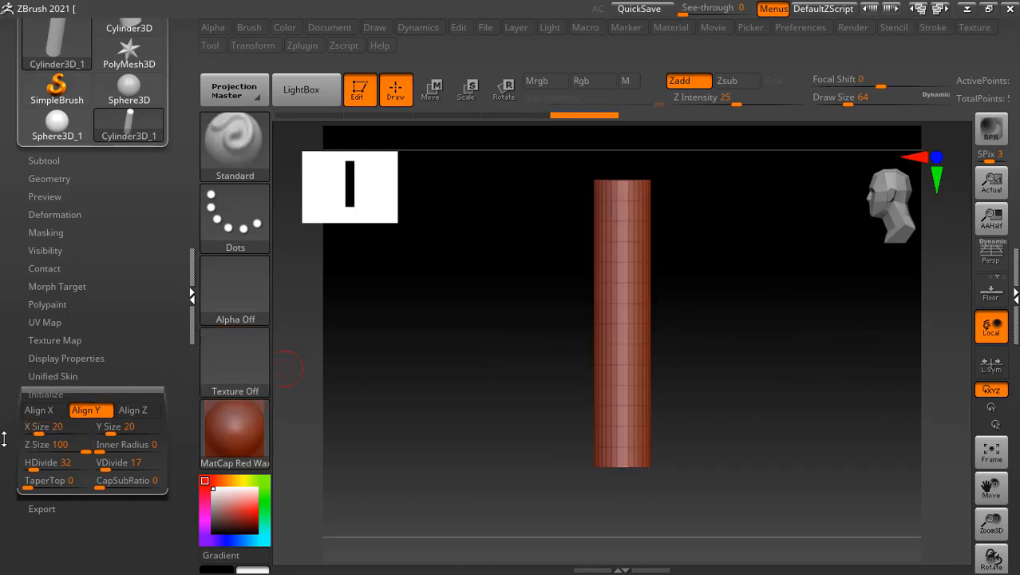
# Step: Hollow out the cylinder by raising its Inner Radius to about 47 in the Initialize settings
pyautogui.moveTo(5, 427); pyautogui.dragTo(5, 406)
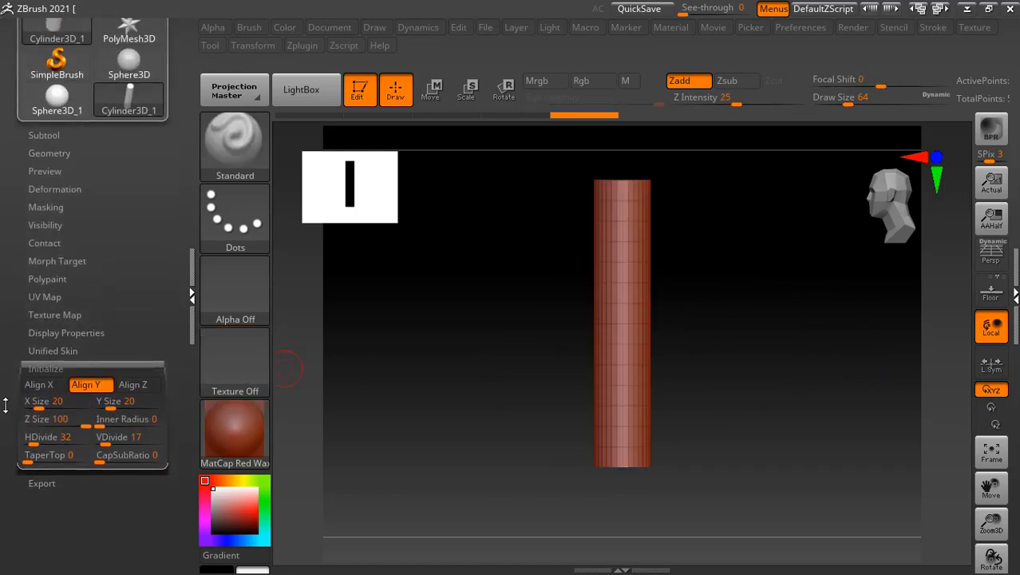
pyautogui.moveTo(764, 434); pyautogui.dragTo(764, 427)
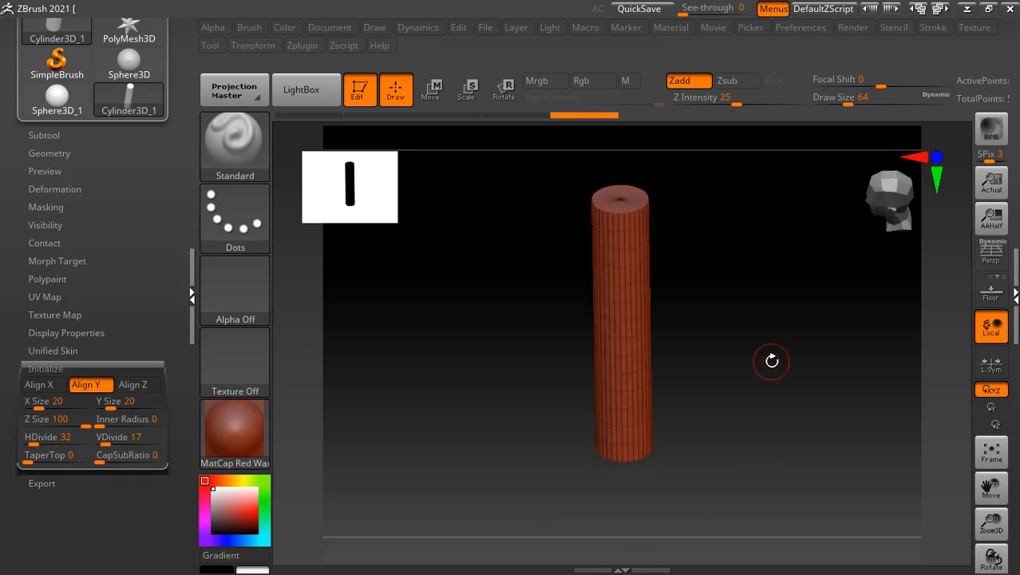
pyautogui.keyDown('alt'); pyautogui.moveTo(776, 354); pyautogui.dragTo(788, 399); pyautogui.keyUp('alt')
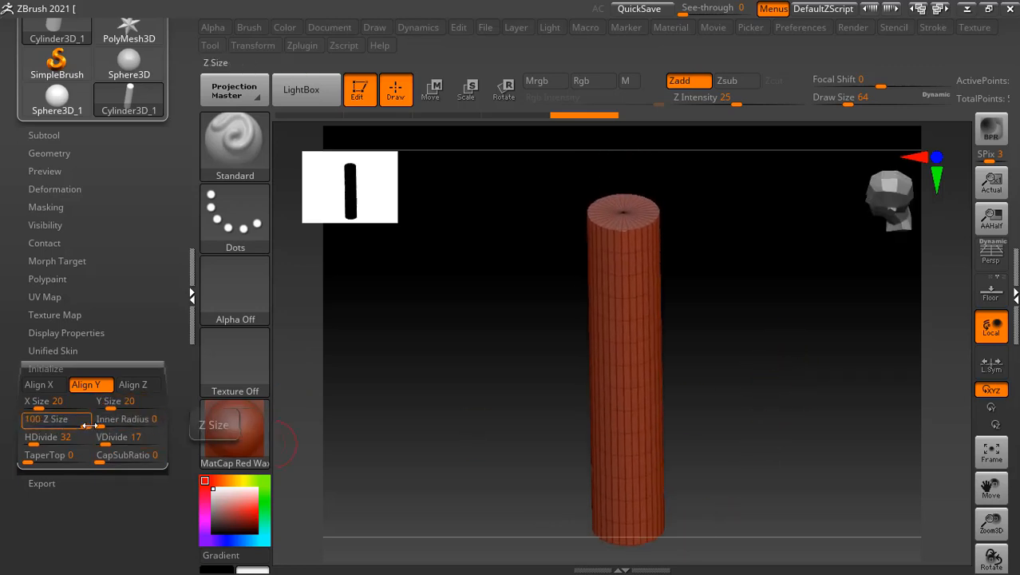
pyautogui.moveTo(116, 422); pyautogui.dragTo(133, 422)
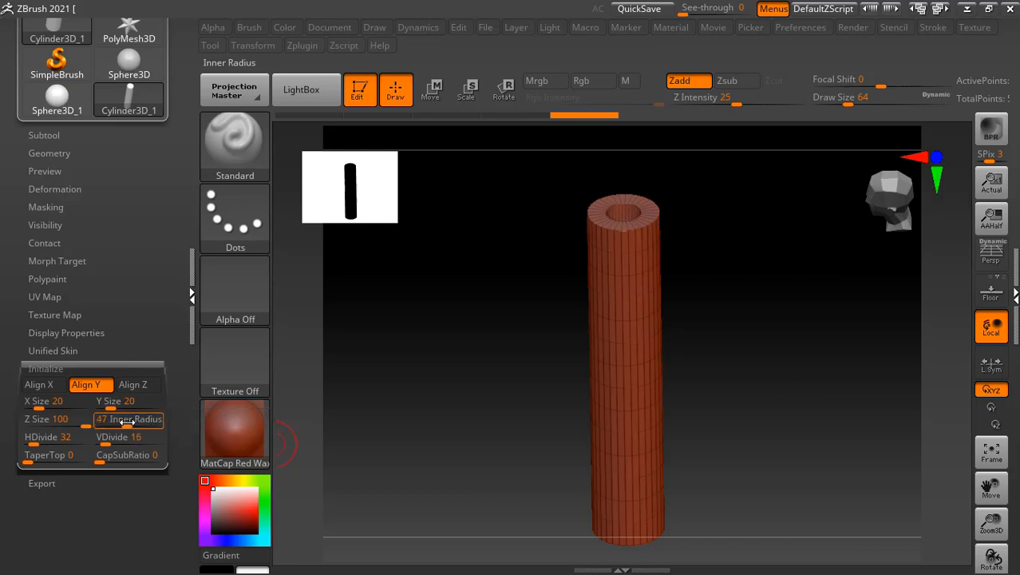
# Step: Thin the hollow cylinder's wall by raising its Inner Radius to 86, viewing the open end from several angles
pyautogui.moveTo(735, 360); pyautogui.dragTo(768, 447)
pyautogui.moveTo(122, 419); pyautogui.dragTo(145, 419)
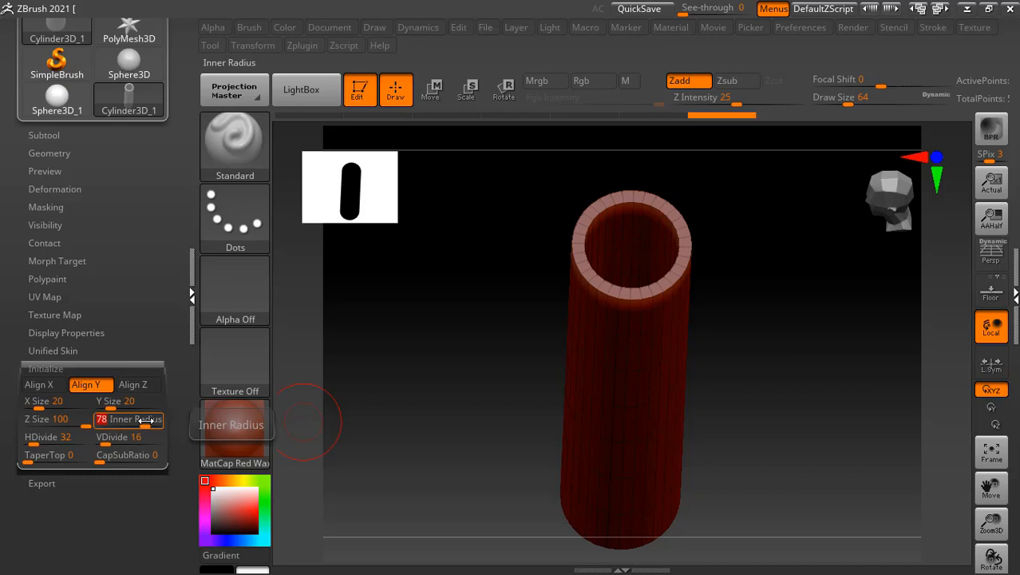
pyautogui.moveTo(428, 421); pyautogui.dragTo(399, 455)
pyautogui.moveTo(146, 426); pyautogui.dragTo(151, 428)
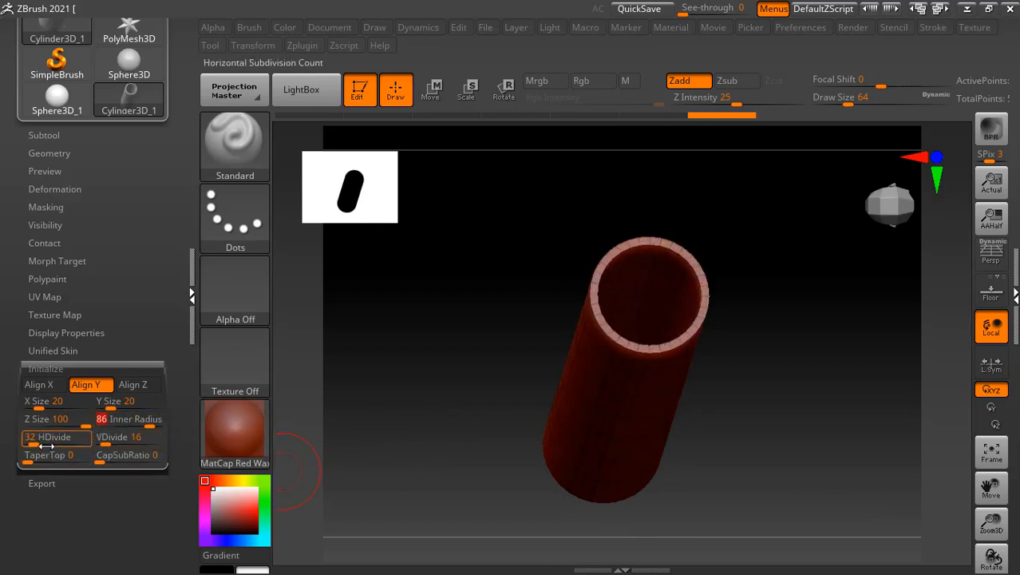
pyautogui.moveTo(392, 468); pyautogui.dragTo(394, 405)
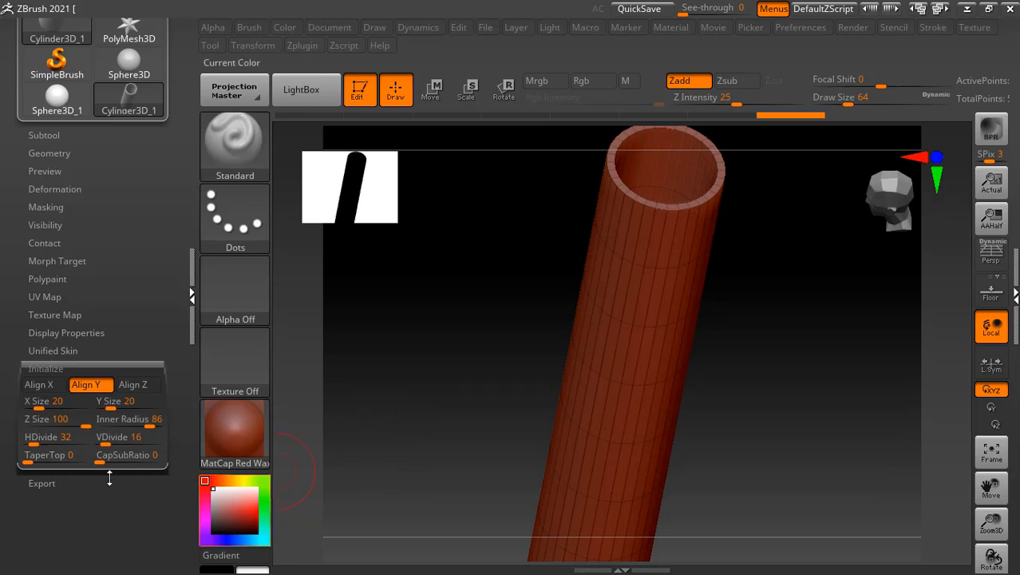
# Step: Set the hollow cylinder's horizontal subdivisions (HDivide) to 19 and its vertical subdivisions (VDivide) to 100
pyautogui.moveTo(31, 438)
pyautogui.mouseDown()
pyautogui.moveTo(47, 439)
pyautogui.moveTo(19, 437)
pyautogui.moveTo(32, 435)
pyautogui.mouseUp()
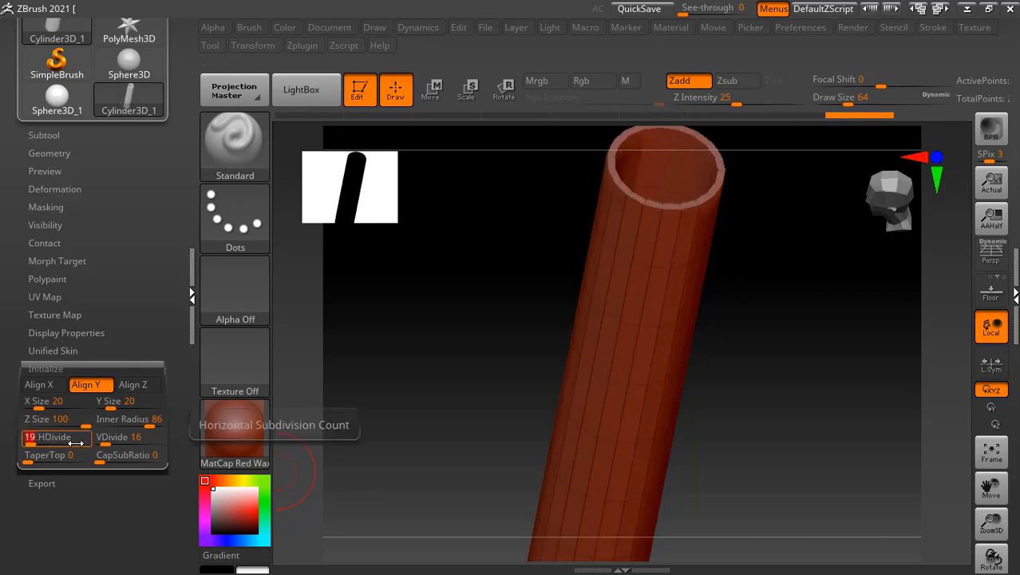
pyautogui.moveTo(113, 444); pyautogui.dragTo(132, 445)
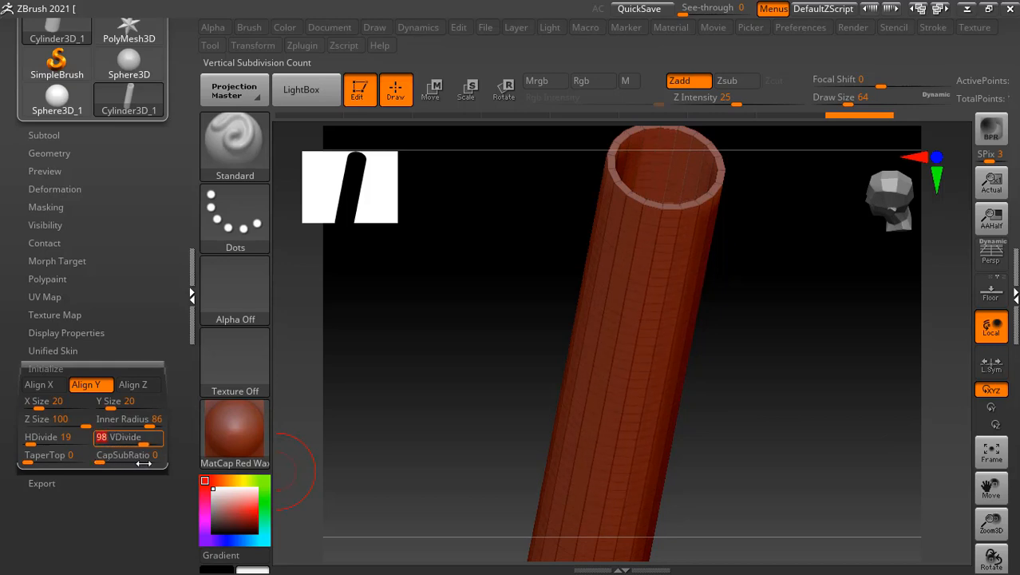
pyautogui.moveTo(144, 444); pyautogui.dragTo(115, 449)
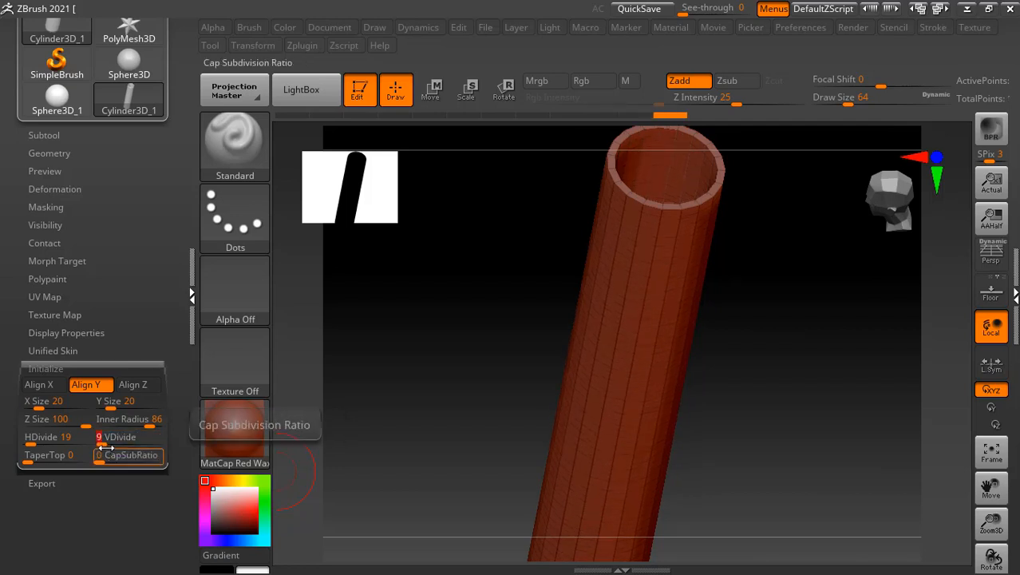
pyautogui.moveTo(110, 446); pyautogui.dragTo(139, 445)
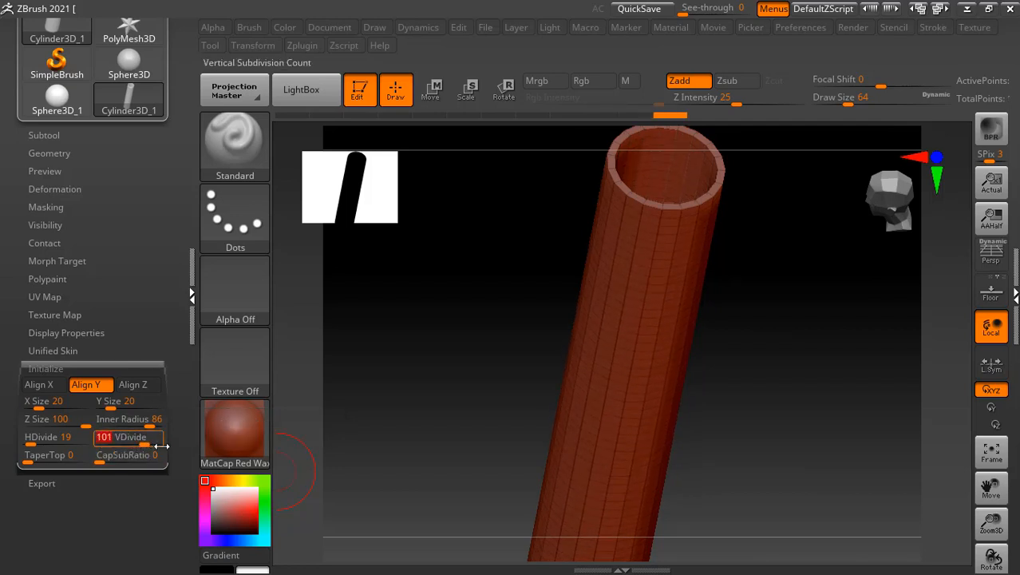
pyautogui.moveTo(738, 411)
pyautogui.keyDown('alt'); pyautogui.mouseDown()
pyautogui.moveTo(743, 371)
pyautogui.moveTo(717, 358)
pyautogui.moveTo(735, 393)
pyautogui.mouseUp(); pyautogui.keyUp('alt')
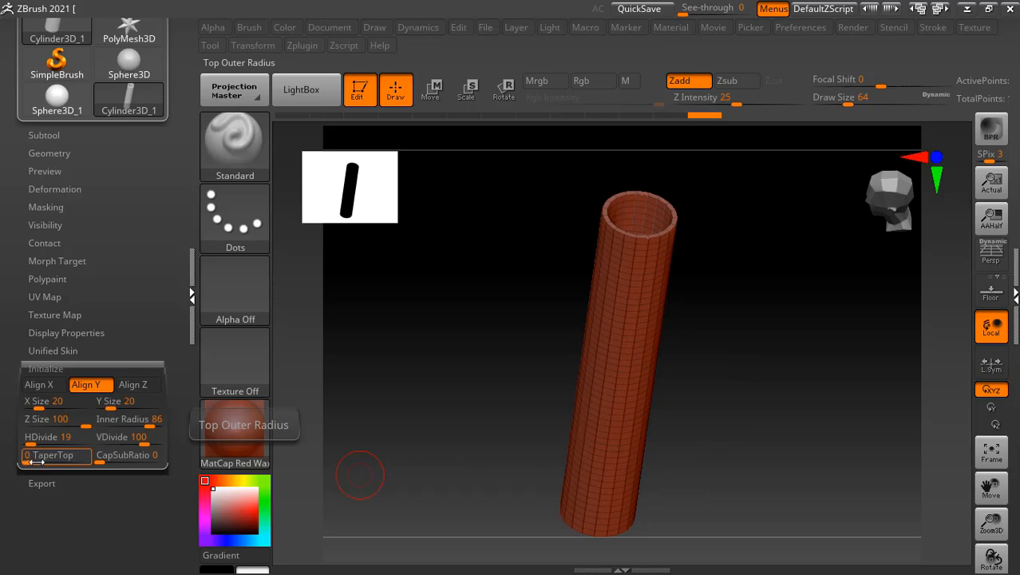
# Step: Taper the cylinder's top with TaperTop at 76, and close its hole by lowering the Inner Radius to 0
pyautogui.moveTo(31, 463); pyautogui.dragTo(78, 468)
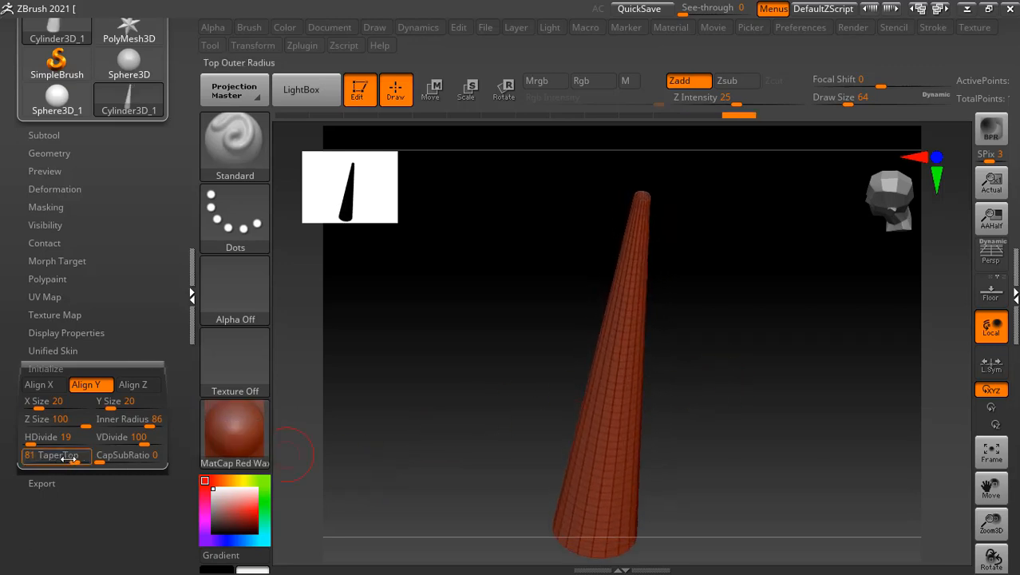
pyautogui.moveTo(62, 467); pyautogui.dragTo(127, 463)
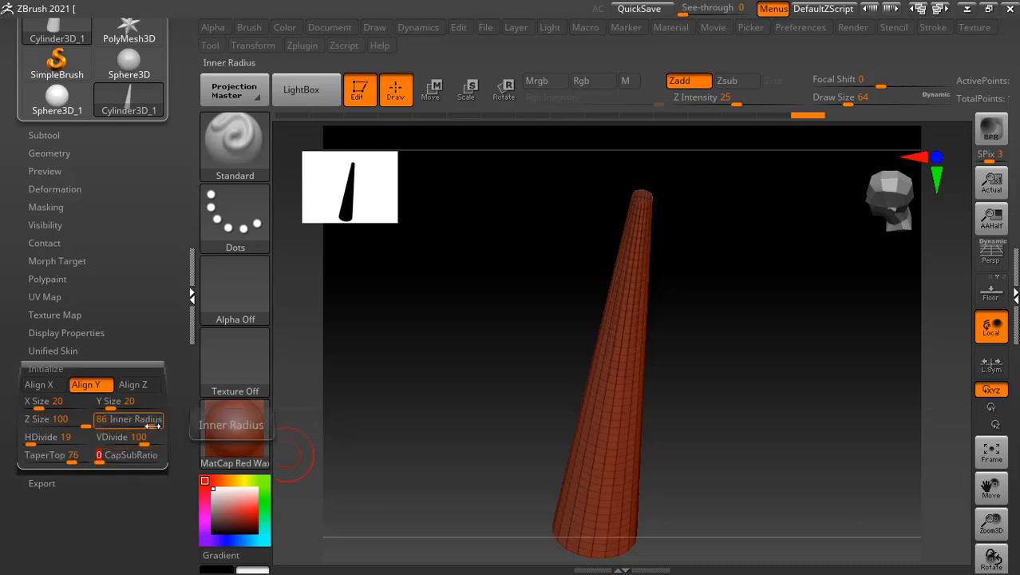
pyautogui.moveTo(152, 427); pyautogui.dragTo(125, 427)
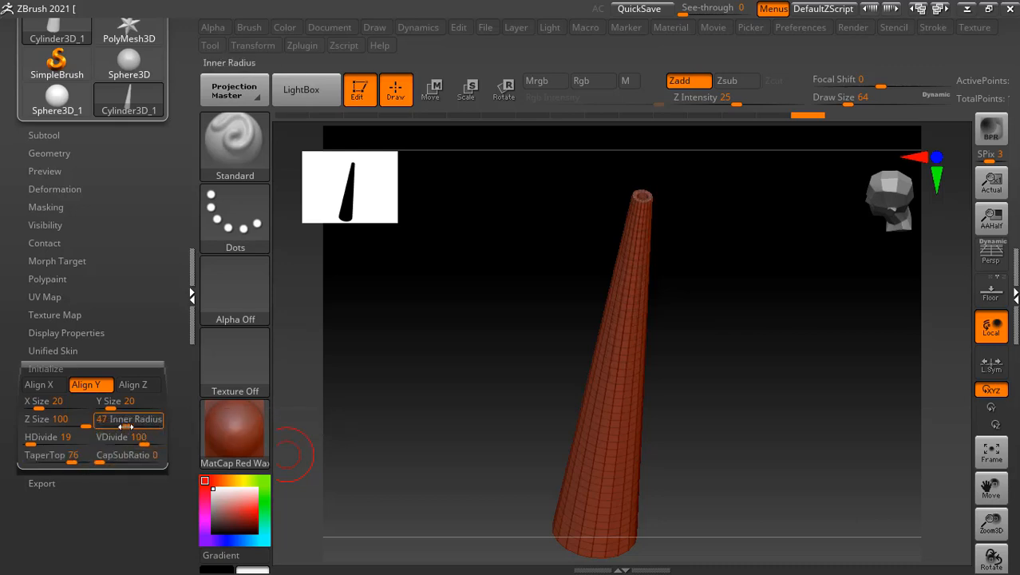
pyautogui.moveTo(549, 392); pyautogui.dragTo(392, 471)
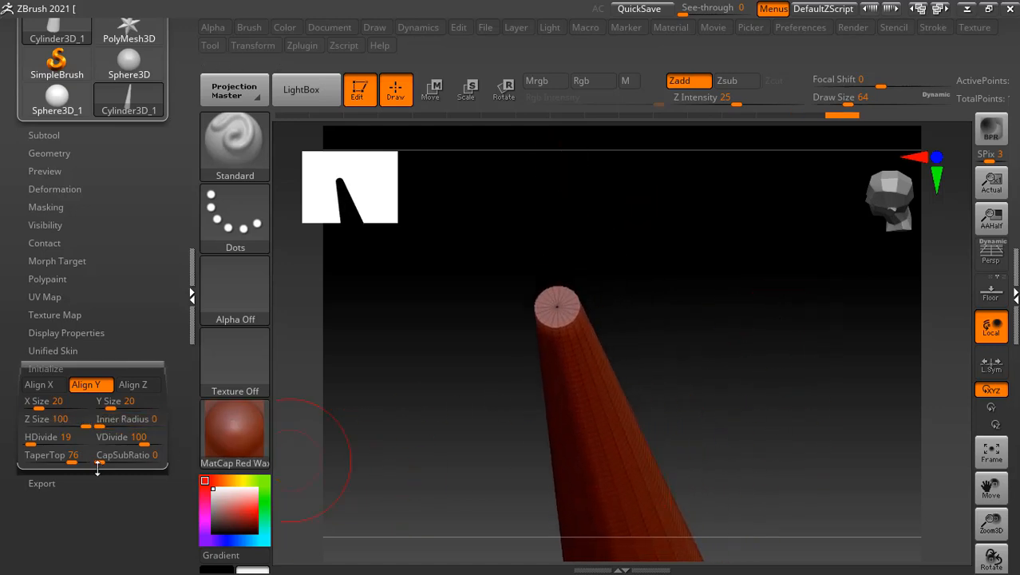
# Step: Add concentric subdivisions to the tapered cylinder's cap by setting CapSubRatio to 31
pyautogui.moveTo(99, 460); pyautogui.dragTo(126, 462)
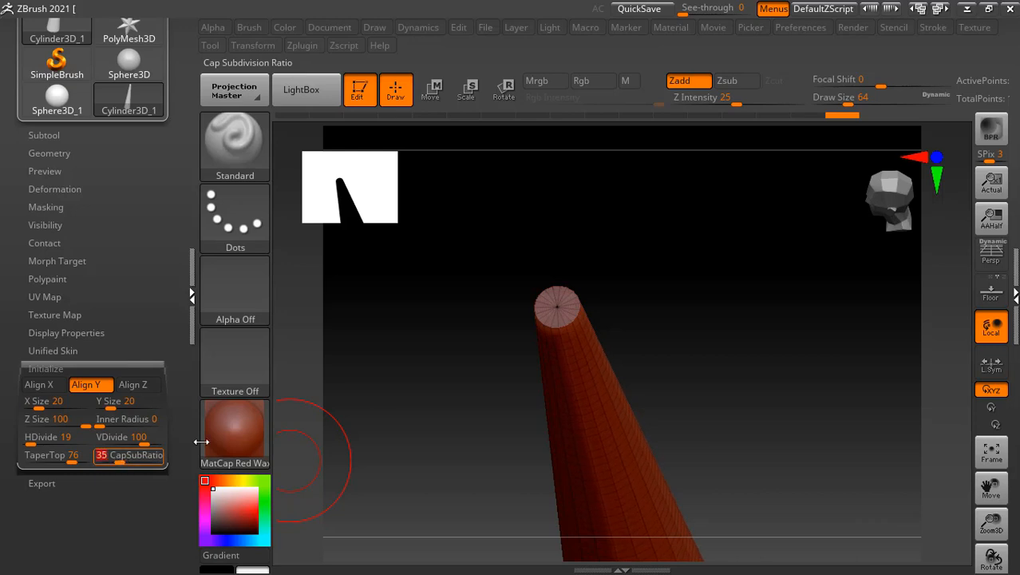
pyautogui.moveTo(749, 347); pyautogui.dragTo(377, 446)
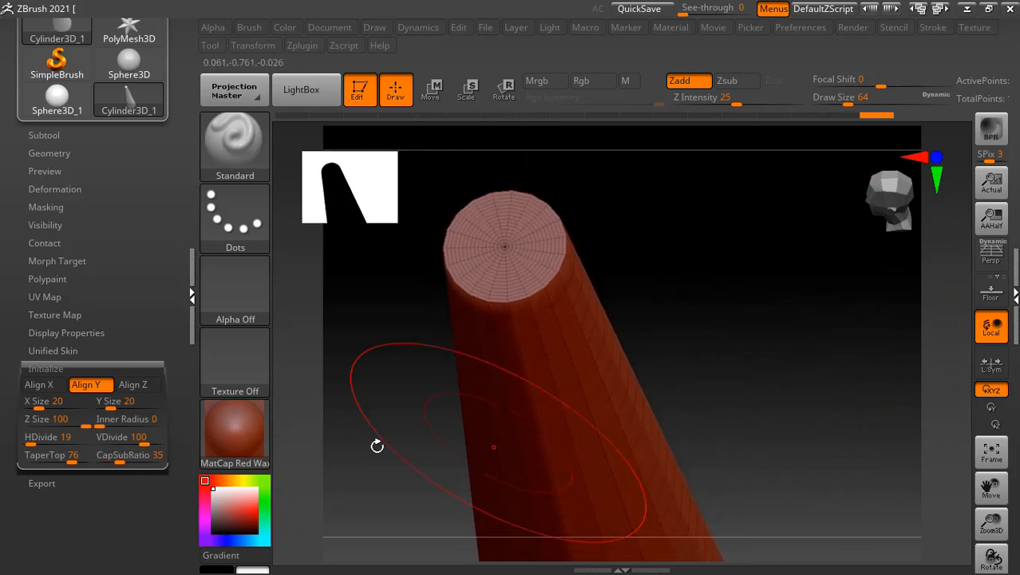
pyautogui.moveTo(120, 461); pyautogui.dragTo(107, 460)
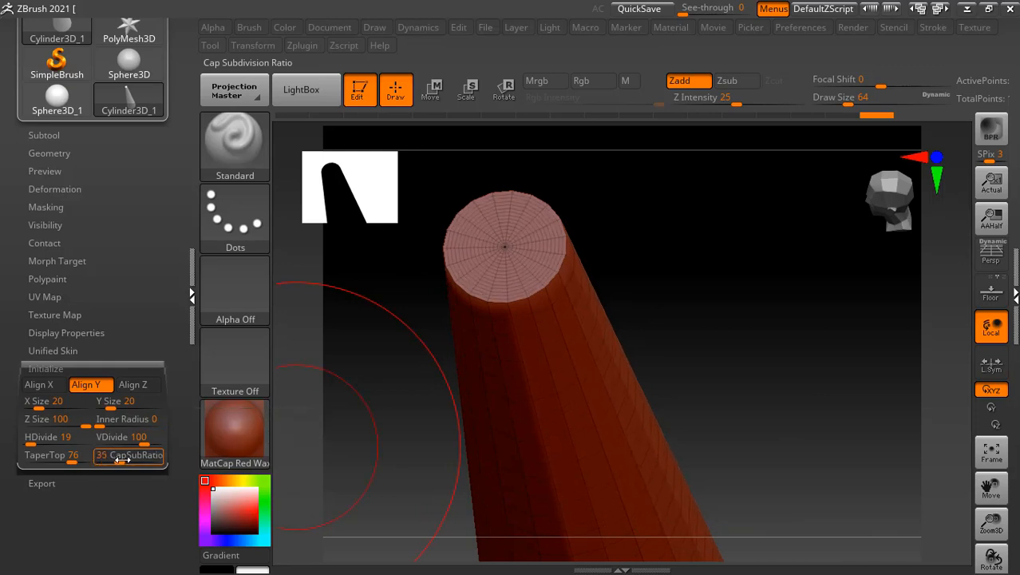
pyautogui.moveTo(120, 460); pyautogui.dragTo(114, 460)
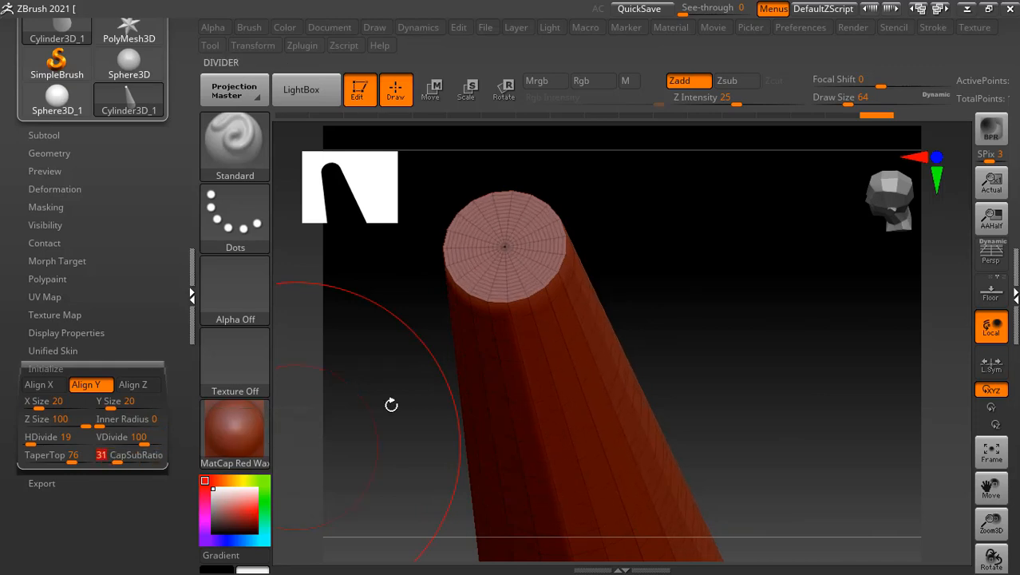
pyautogui.moveTo(725, 341); pyautogui.dragTo(724, 289)
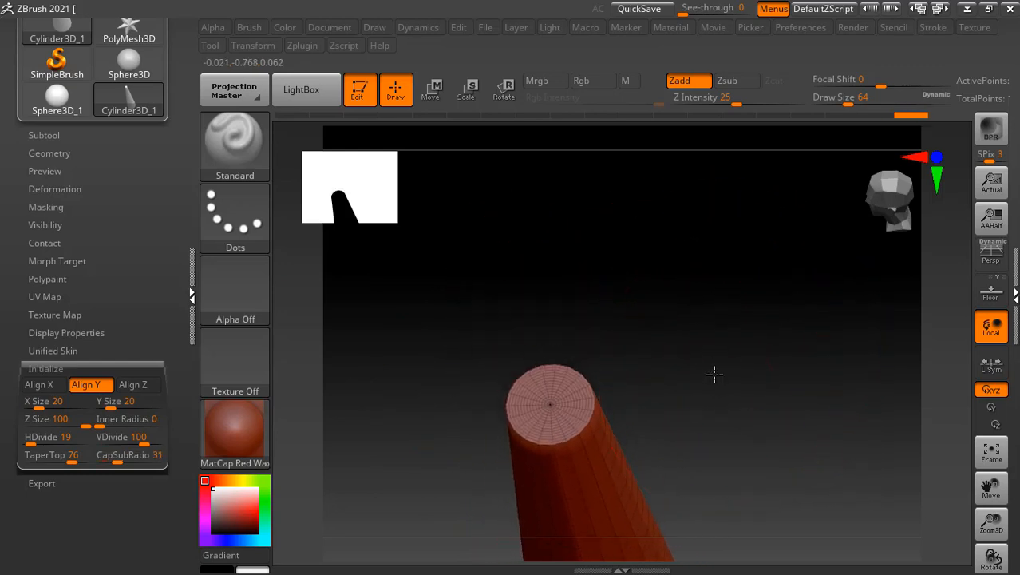
pyautogui.moveTo(716, 371); pyautogui.dragTo(751, 405)
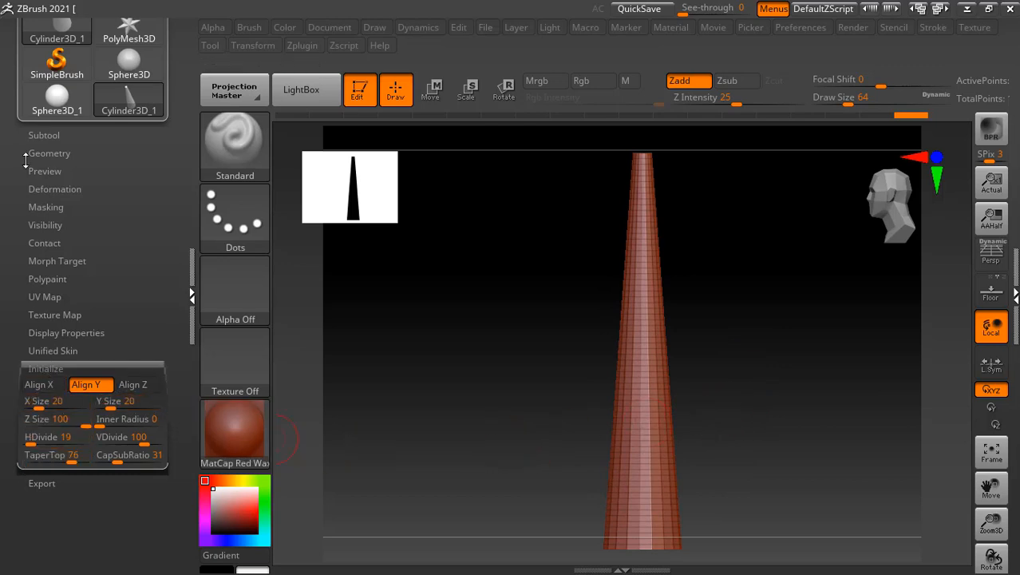
pyautogui.moveTo(26, 160); pyautogui.dragTo(27, 363)
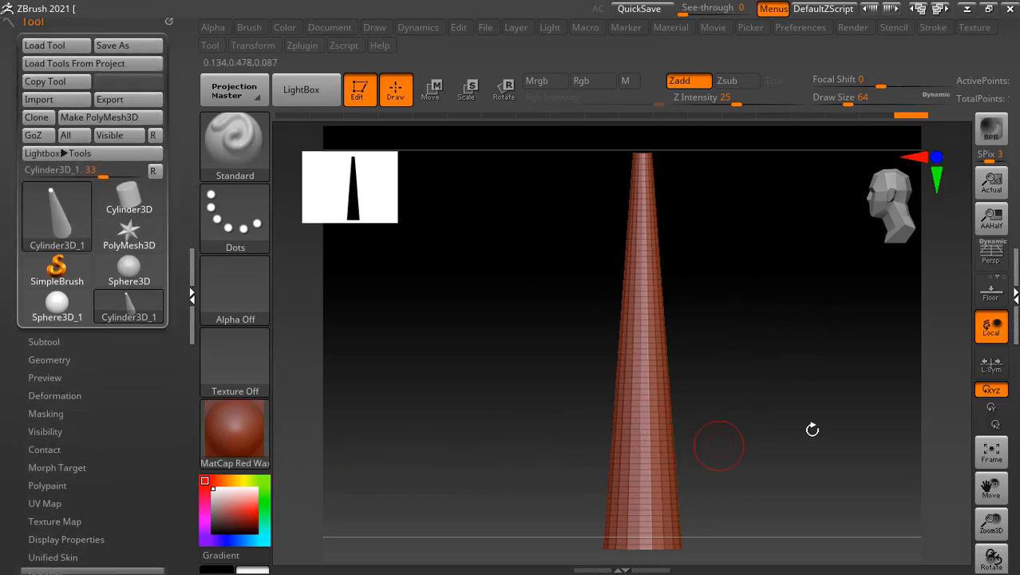
pyautogui.moveTo(812, 430); pyautogui.dragTo(762, 488)
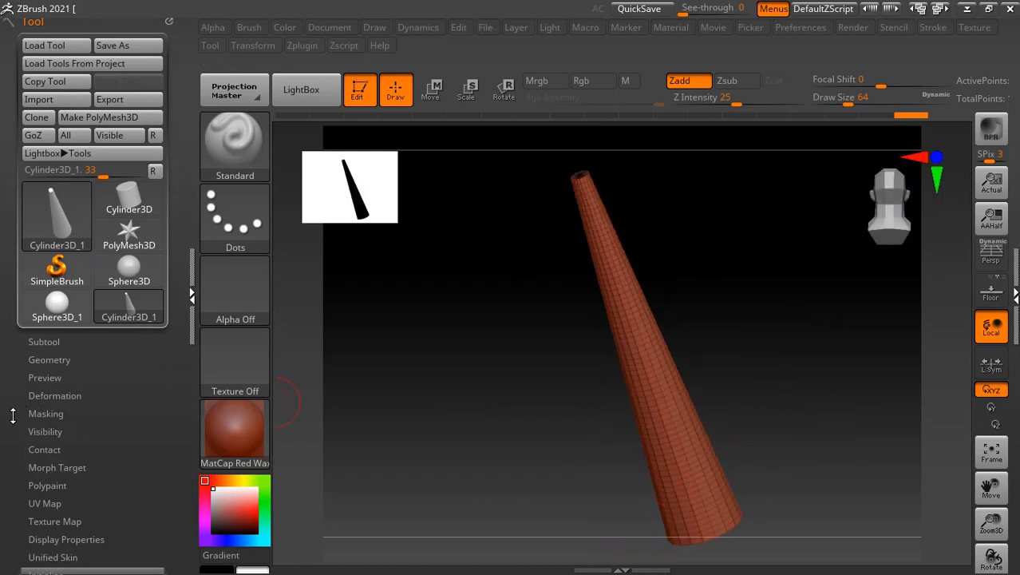
pyautogui.moveTo(13, 415); pyautogui.dragTo(12, 103)
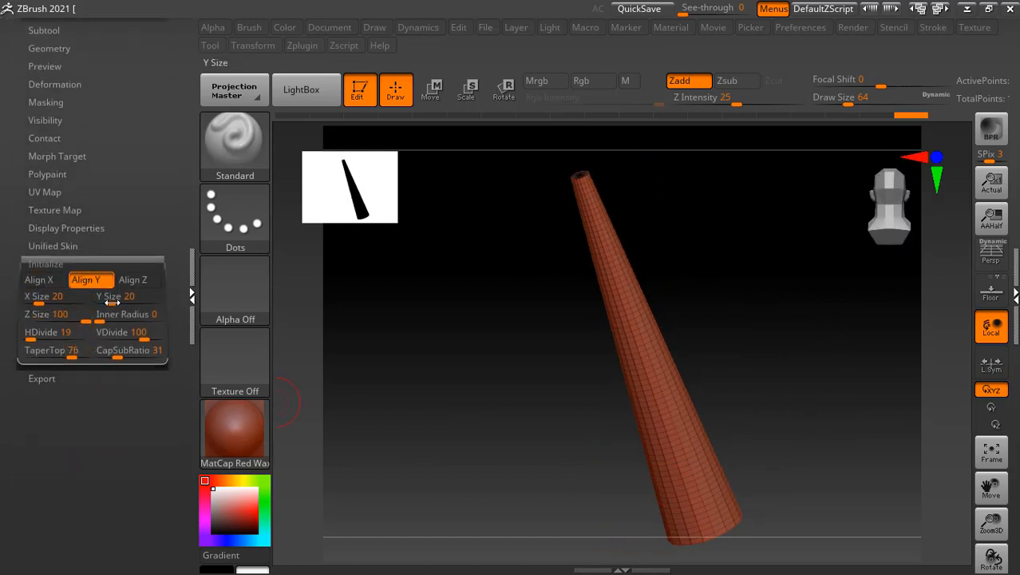
pyautogui.moveTo(828, 381); pyautogui.dragTo(783, 388)
# Step: Switch the active tool to Sphere3D and bring its Initialize settings into view
pyautogui.moveTo(7, 190); pyautogui.dragTo(11, 560)
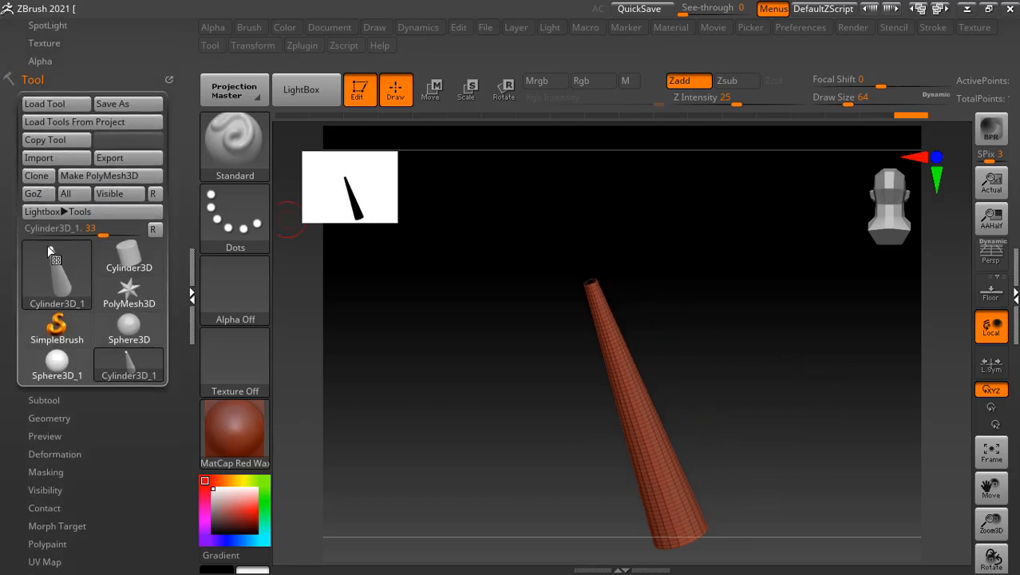
pyautogui.moveTo(146, 272)
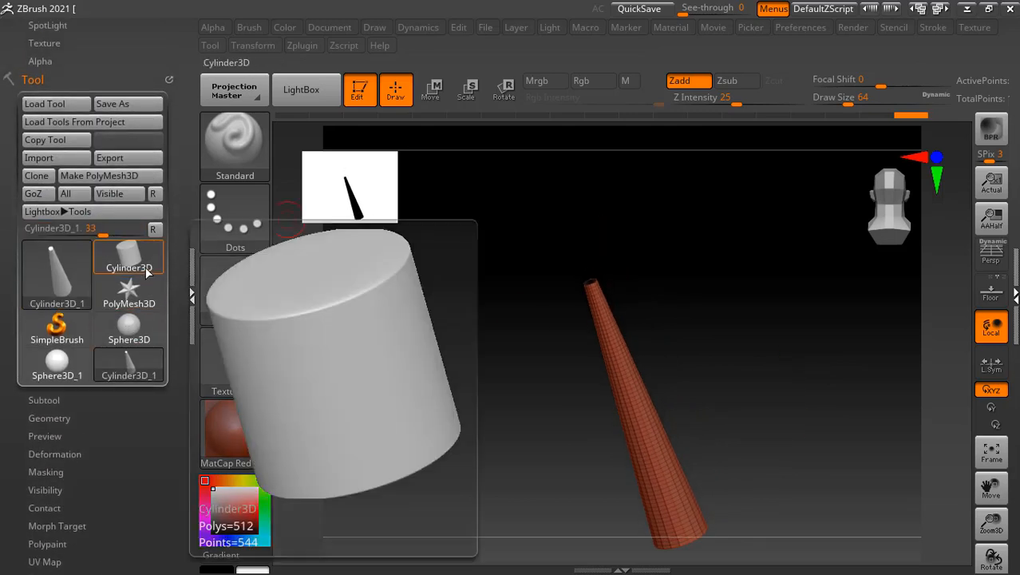
pyautogui.click(130, 328)
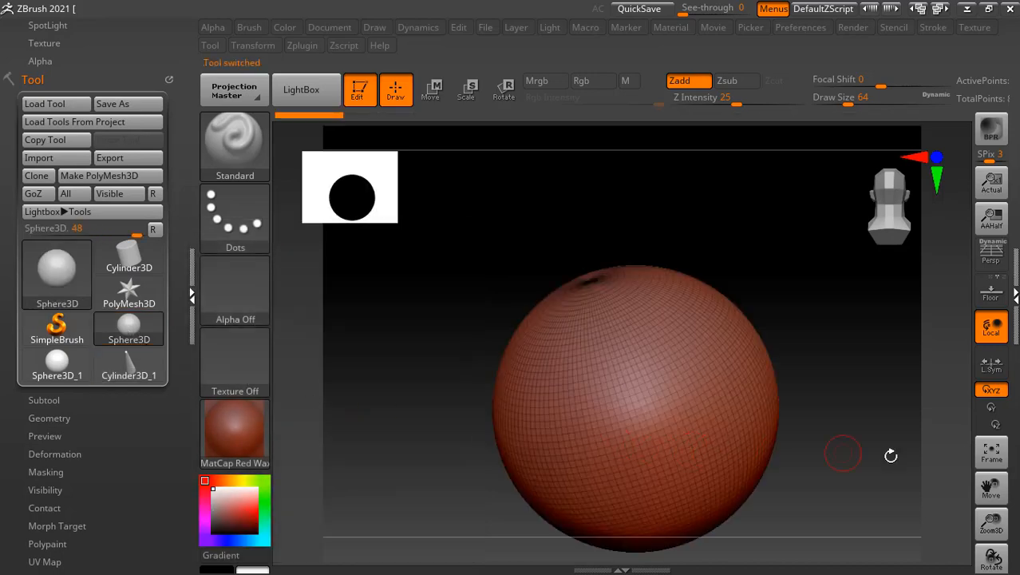
pyautogui.moveTo(180, 460); pyautogui.dragTo(184, 163)
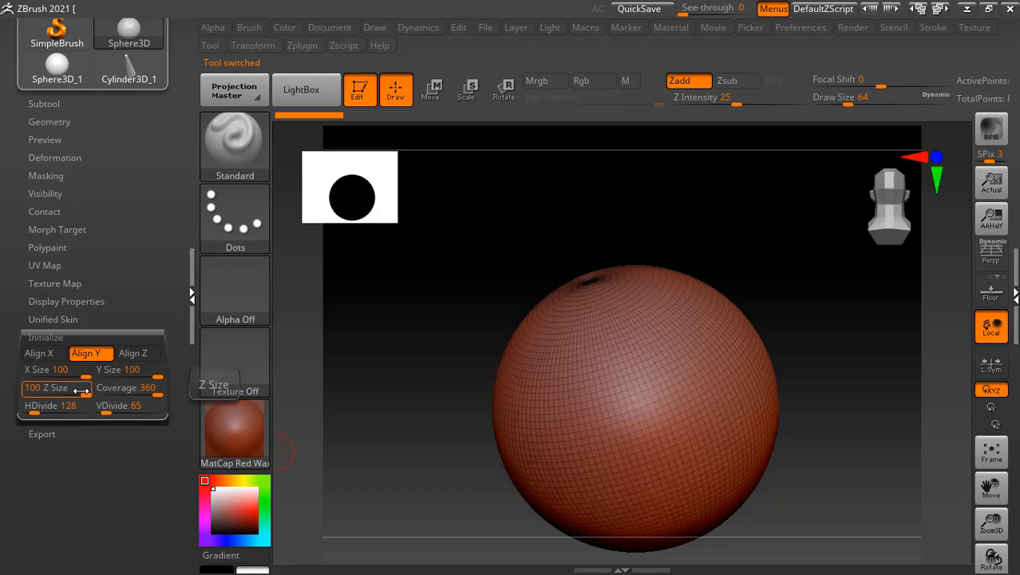
# Step: Reshape the sphere into an elongated ellipsoid with X Size 36 and Y Size 36, keeping Z Size at 100
pyautogui.moveTo(59, 373); pyautogui.dragTo(47, 373)
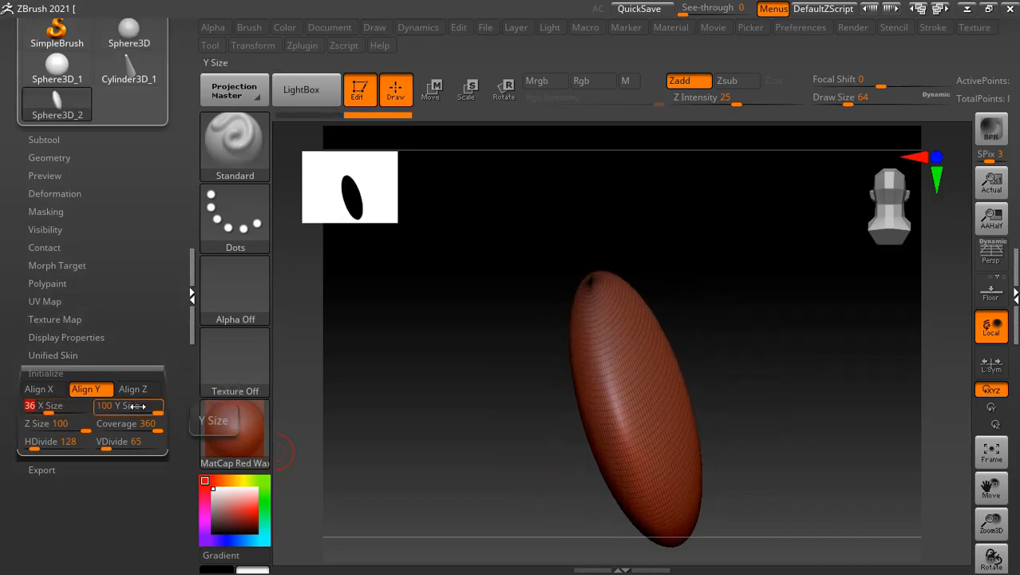
pyautogui.moveTo(137, 406); pyautogui.dragTo(109, 406)
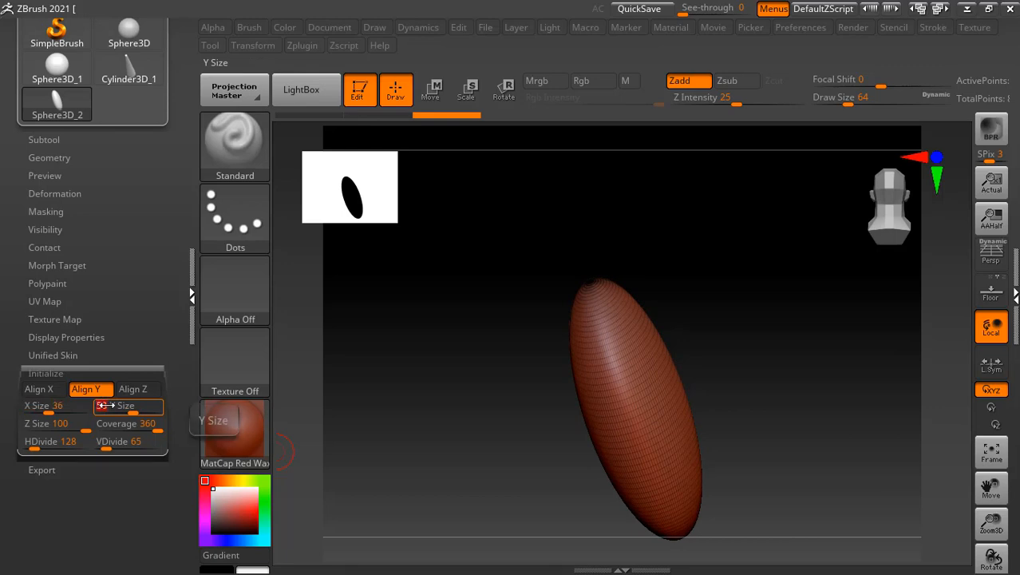
pyautogui.press('Return')
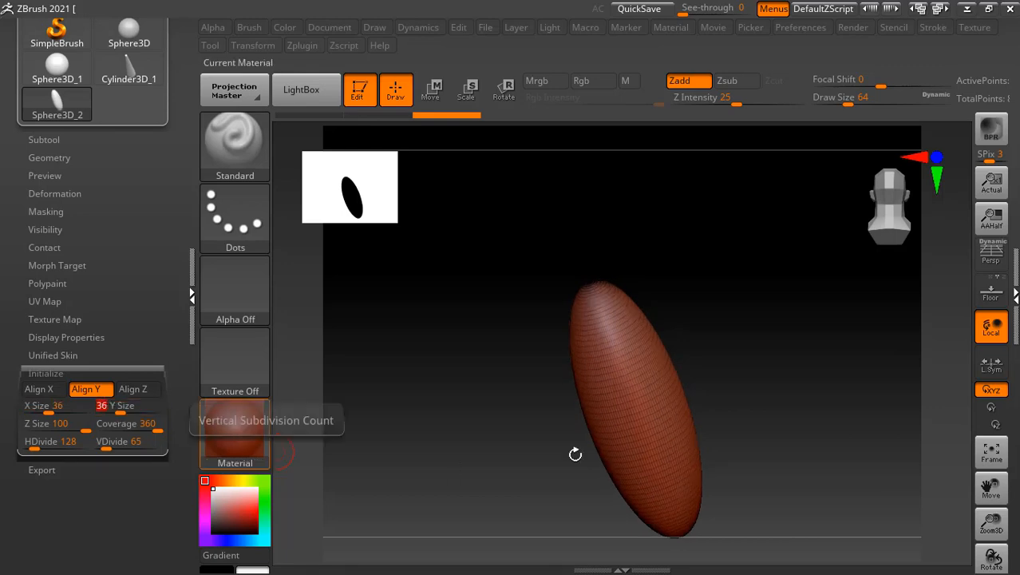
pyautogui.moveTo(834, 387); pyautogui.dragTo(888, 452)
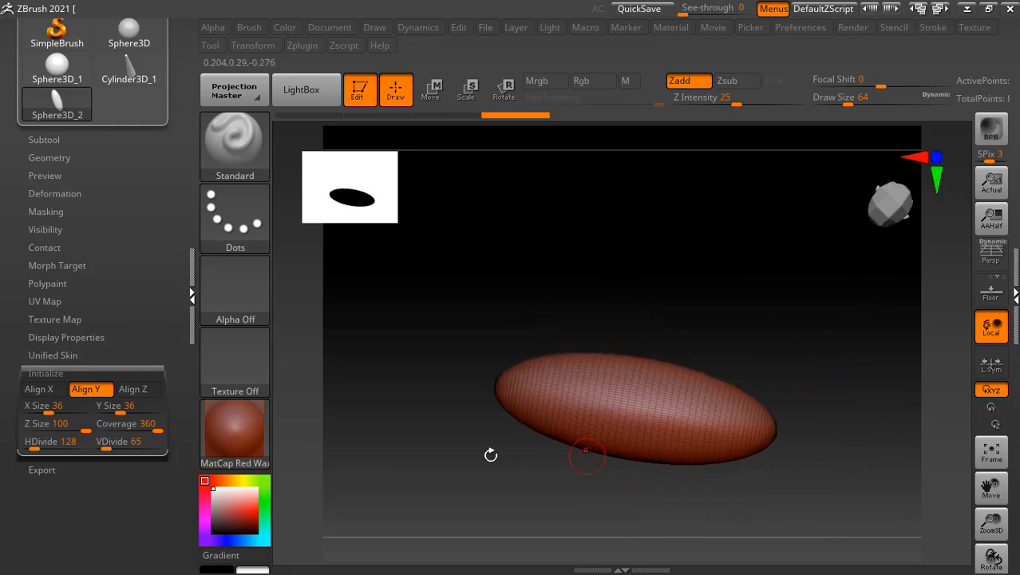
pyautogui.moveTo(71, 426)
pyautogui.mouseDown()
pyautogui.moveTo(53, 427)
pyautogui.moveTo(84, 428)
pyautogui.mouseUp()
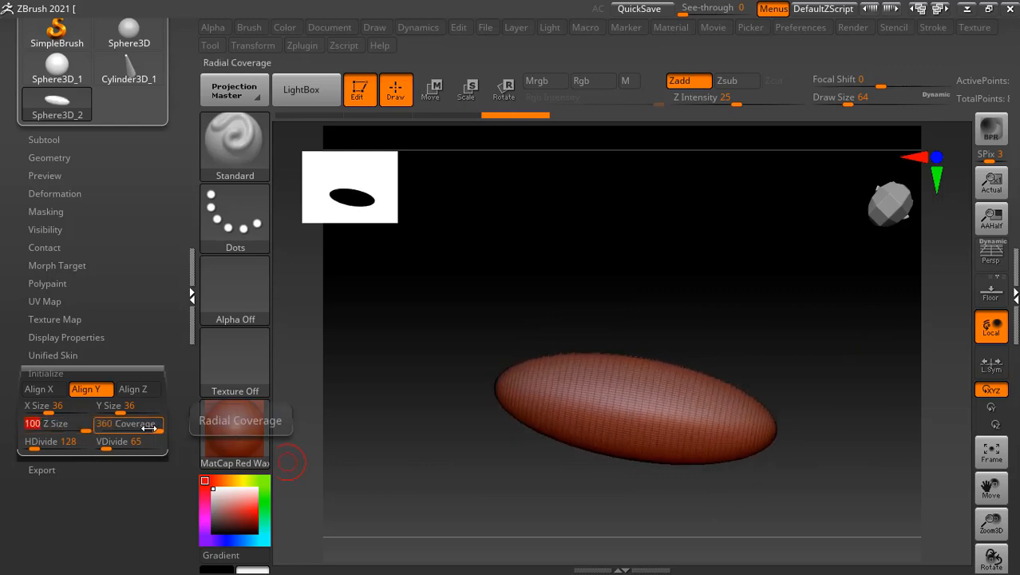
# Step: Cut the ellipsoid down to a narrow wedge by reducing its radial Coverage to 65
pyautogui.moveTo(148, 429); pyautogui.dragTo(113, 429)
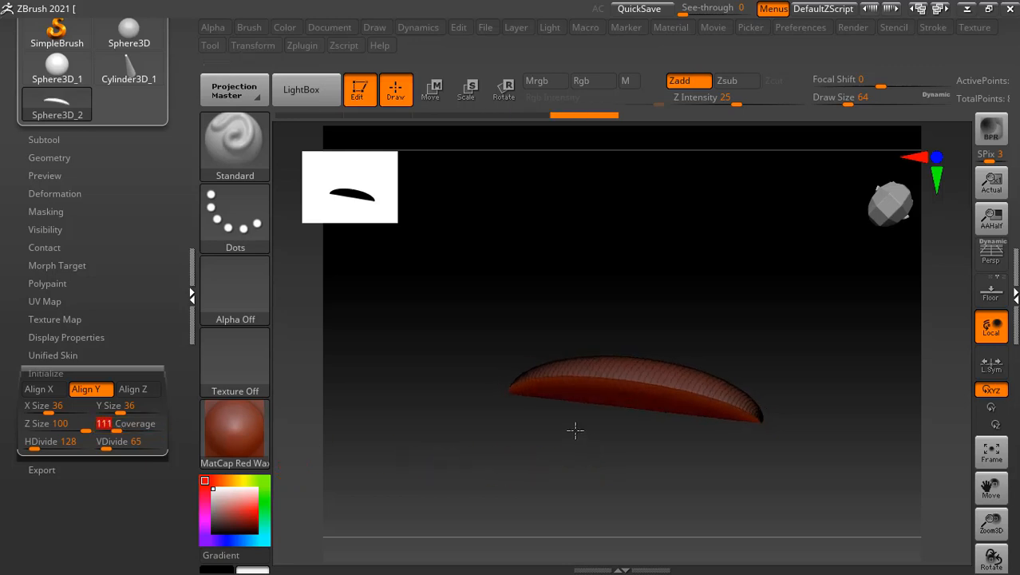
pyautogui.moveTo(574, 431); pyautogui.dragTo(541, 397)
pyautogui.moveTo(774, 475); pyautogui.dragTo(801, 344)
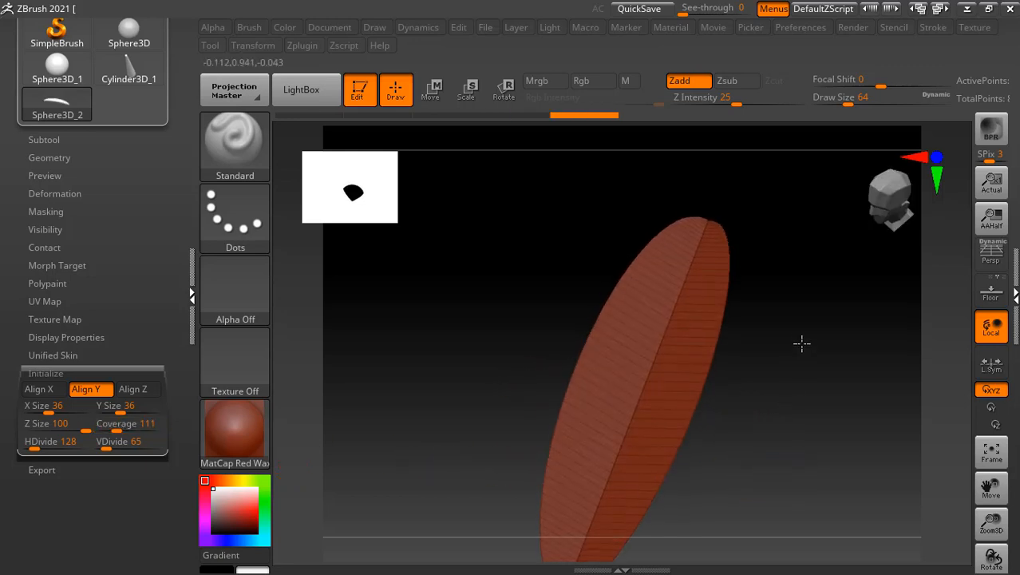
pyautogui.moveTo(118, 432)
pyautogui.mouseDown()
pyautogui.moveTo(172, 436)
pyautogui.moveTo(132, 442)
pyautogui.mouseUp()
pyautogui.moveTo(127, 441); pyautogui.dragTo(114, 439)
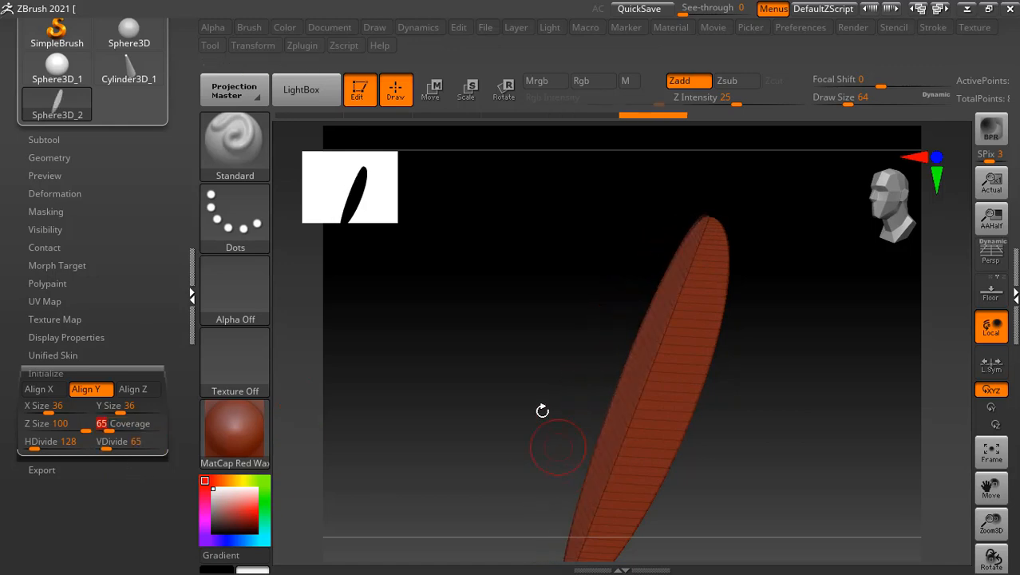
# Step: Increase the wedge's mesh density by setting HDivide to 134 and VDivide to 349
pyautogui.moveTo(542, 411); pyautogui.dragTo(750, 479)
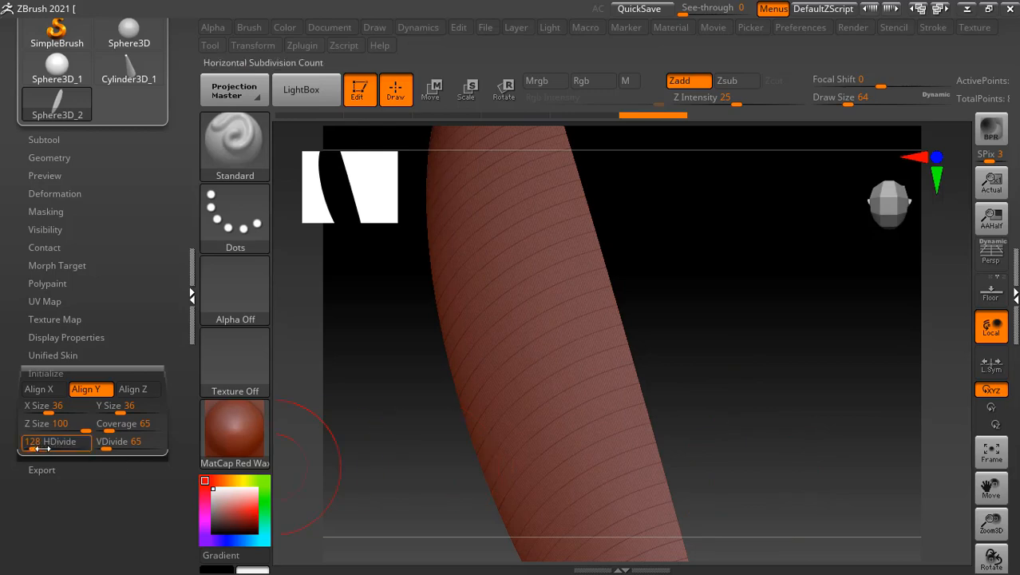
pyautogui.moveTo(41, 449); pyautogui.dragTo(135, 449)
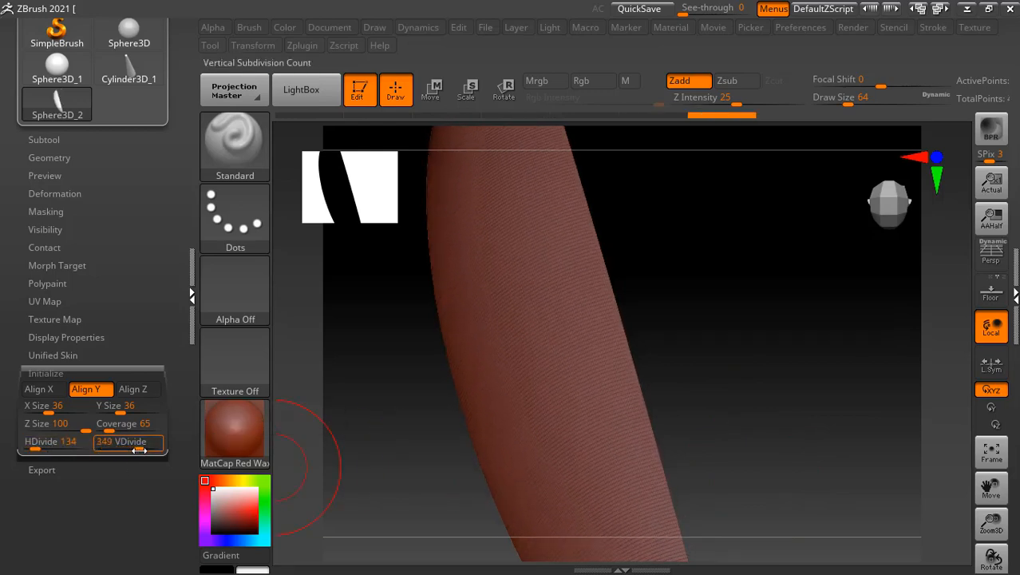
# Step: Increase the wedge's HDivide to 252 and close it into a full ellipsoid by setting the radial Coverage to 360
pyautogui.moveTo(37, 449)
pyautogui.mouseDown()
pyautogui.moveTo(56, 449)
pyautogui.moveTo(40, 450)
pyautogui.mouseUp()
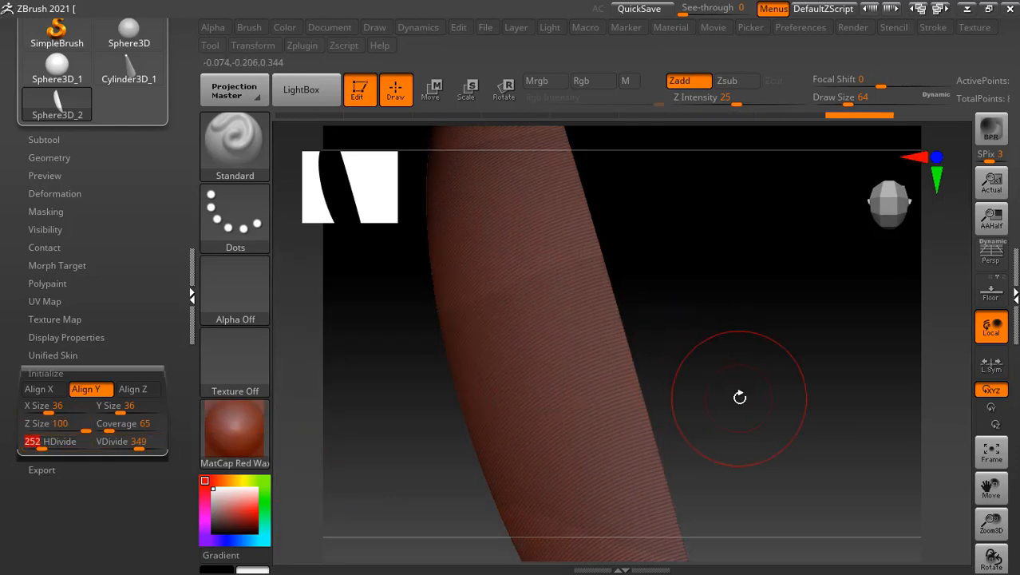
pyautogui.moveTo(119, 423); pyautogui.dragTo(232, 431)
pyautogui.moveTo(146, 428); pyautogui.dragTo(173, 426)
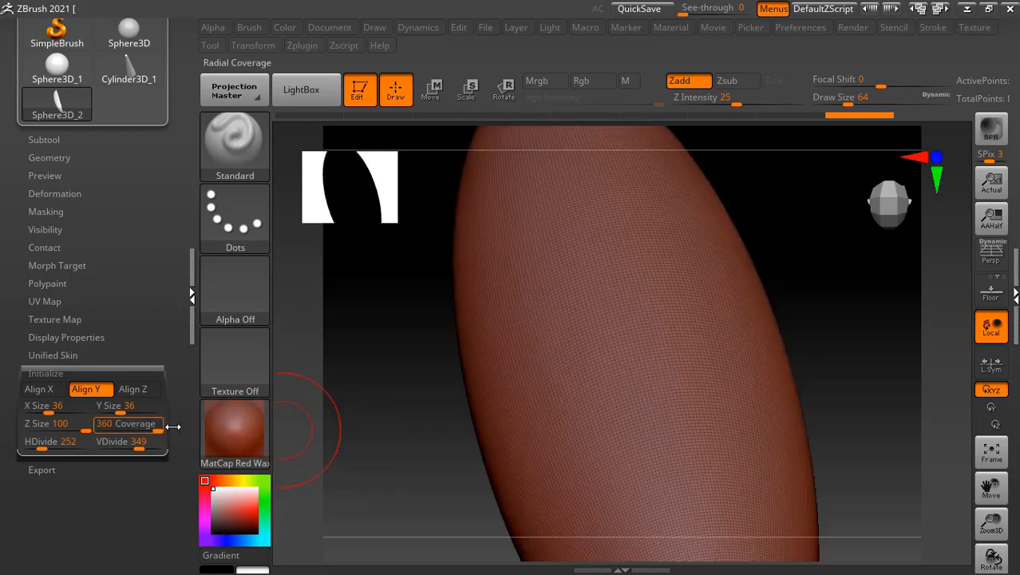
# Step: Examine the whole ellipsoid from several angles, including straight-on views of its side and its round end
pyautogui.keyDown('alt'); pyautogui.moveTo(434, 470); pyautogui.dragTo(413, 333); pyautogui.keyUp('alt')
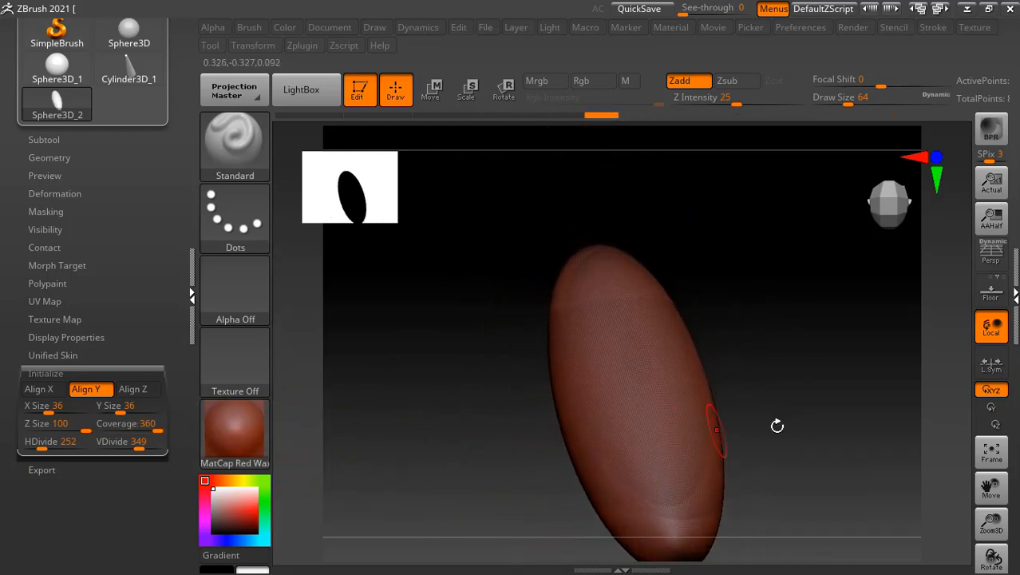
pyautogui.moveTo(776, 426)
pyautogui.mouseDown()
pyautogui.moveTo(795, 312)
pyautogui.moveTo(829, 453)
pyautogui.moveTo(852, 457)
pyautogui.moveTo(793, 455)
pyautogui.moveTo(868, 471)
pyautogui.moveTo(822, 420)
pyautogui.moveTo(827, 434)
pyautogui.moveTo(845, 426)
pyautogui.moveTo(877, 388)
pyautogui.mouseUp()
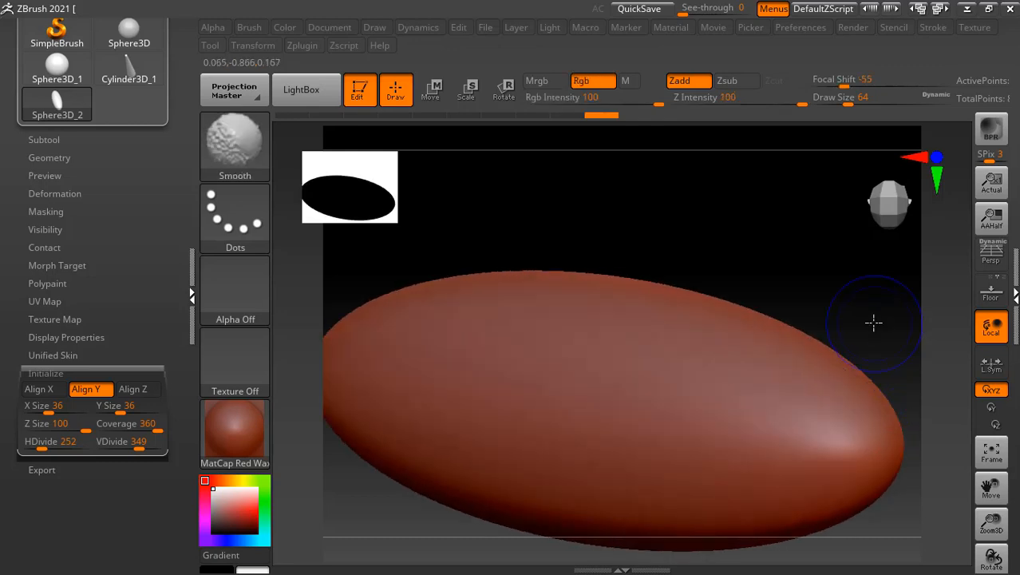
pyautogui.keyDown('shift'); pyautogui.moveTo(874, 324); pyautogui.dragTo(845, 318); pyautogui.keyUp('shift')
pyautogui.keyDown('alt'); pyautogui.moveTo(754, 237); pyautogui.dragTo(666, 118); pyautogui.keyUp('alt')
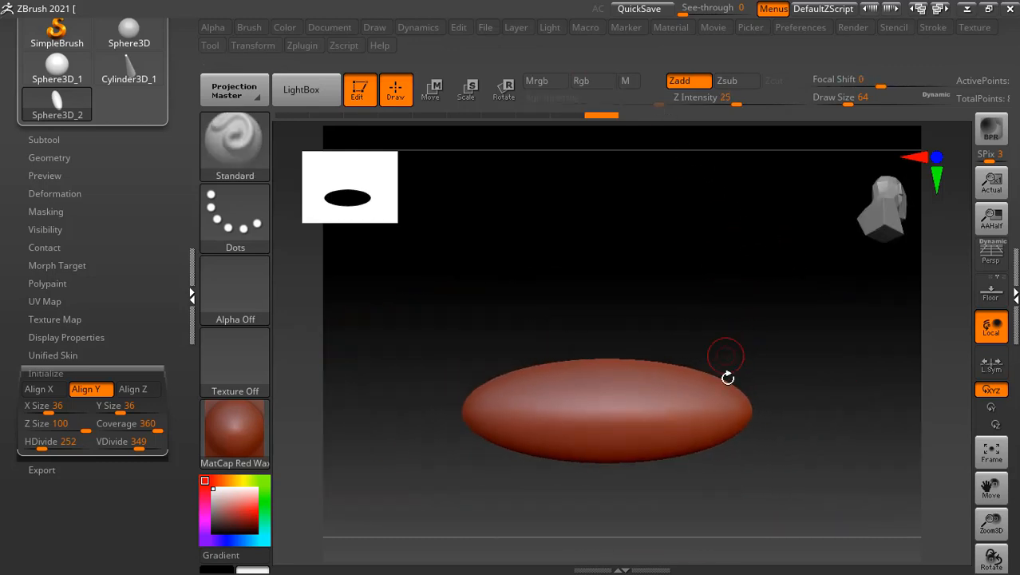
pyautogui.moveTo(804, 350)
pyautogui.mouseDown()
pyautogui.moveTo(758, 353)
pyautogui.moveTo(840, 366)
pyautogui.mouseUp()
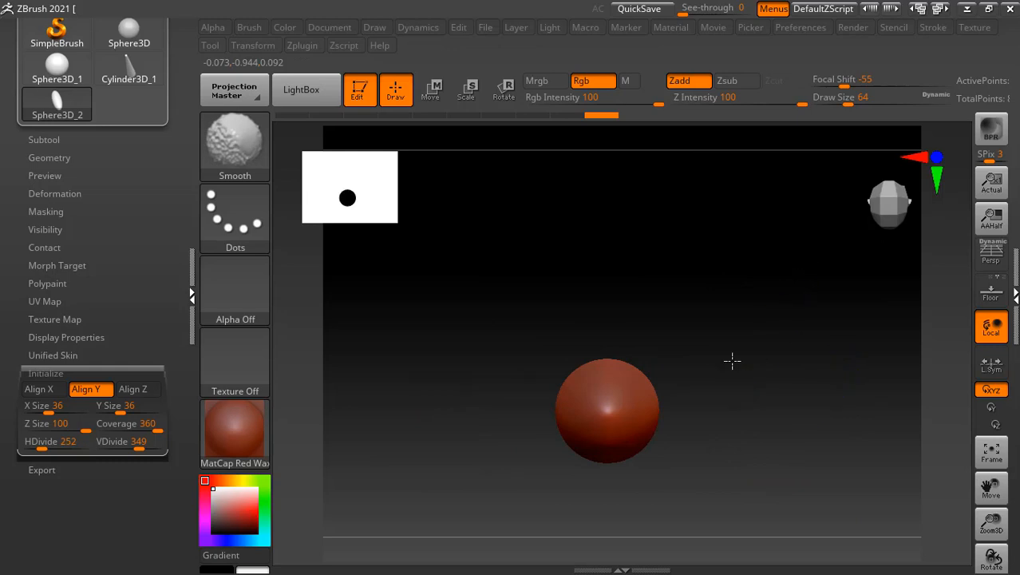
pyautogui.moveTo(732, 361)
pyautogui.mouseDown()
pyautogui.moveTo(742, 401)
pyautogui.moveTo(758, 291)
pyautogui.moveTo(748, 360)
pyautogui.moveTo(748, 293)
pyautogui.mouseUp()
pyautogui.moveTo(801, 357)
pyautogui.mouseDown()
pyautogui.moveTo(724, 368)
pyautogui.moveTo(825, 388)
pyautogui.mouseUp()
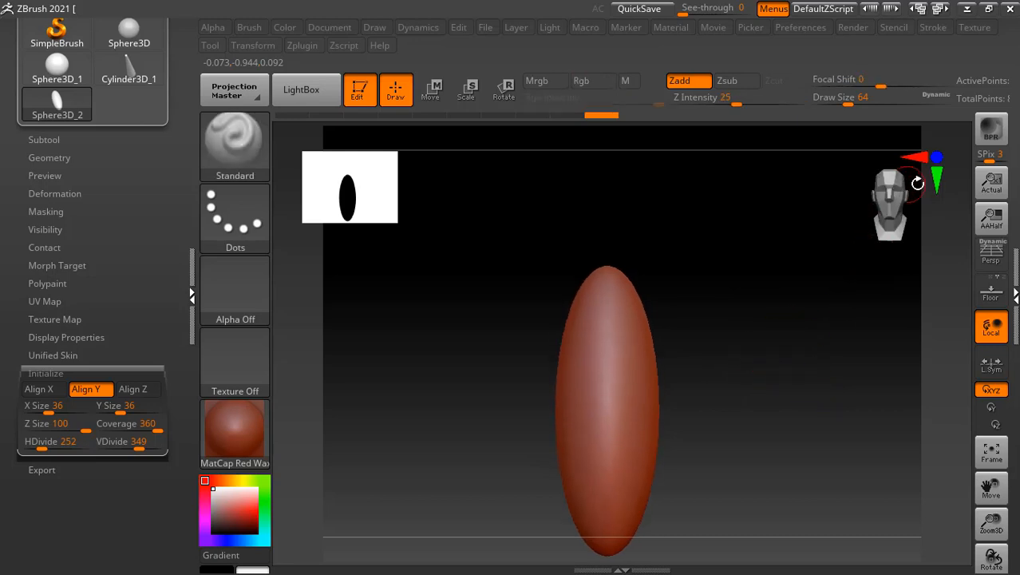
# Step: Align the view to the X, Y and Z axes in turn to inspect the ellipsoid from the front, side and end
pyautogui.click(922, 160)
pyautogui.click(939, 176)
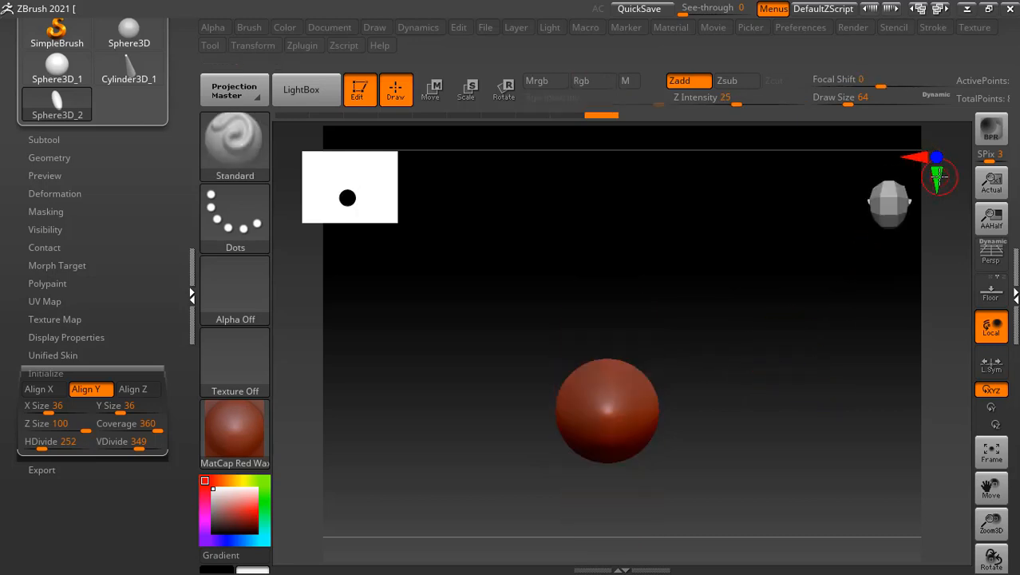
pyautogui.click(940, 158)
pyautogui.click(917, 157)
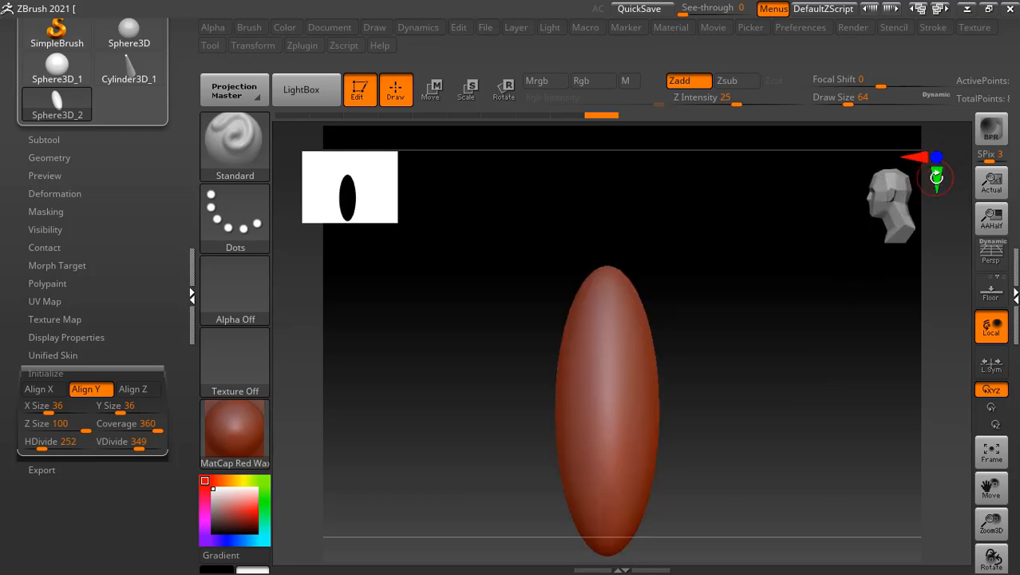
pyautogui.click(936, 179)
pyautogui.click(936, 160)
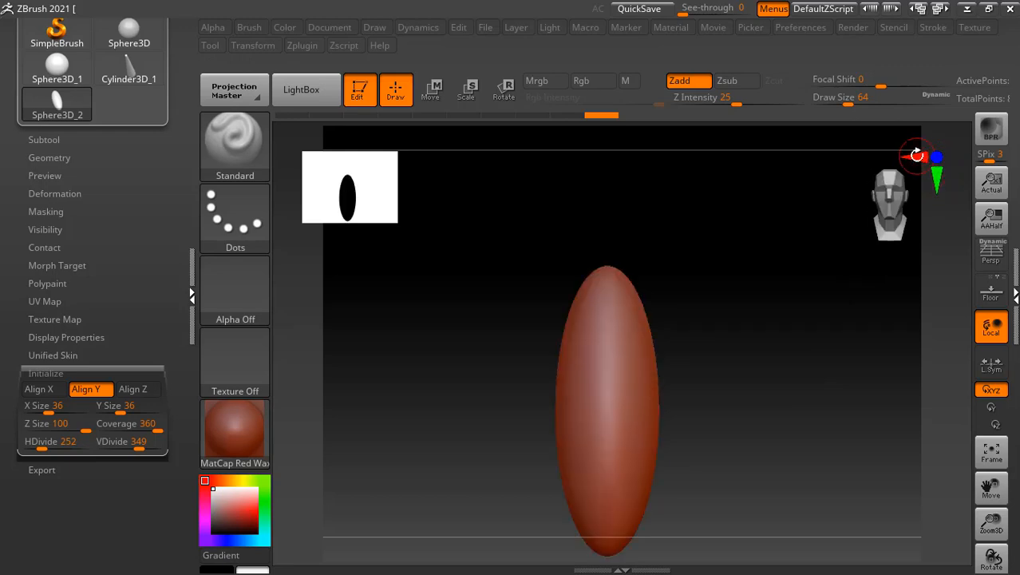
pyautogui.moveTo(767, 408); pyautogui.dragTo(645, 416)
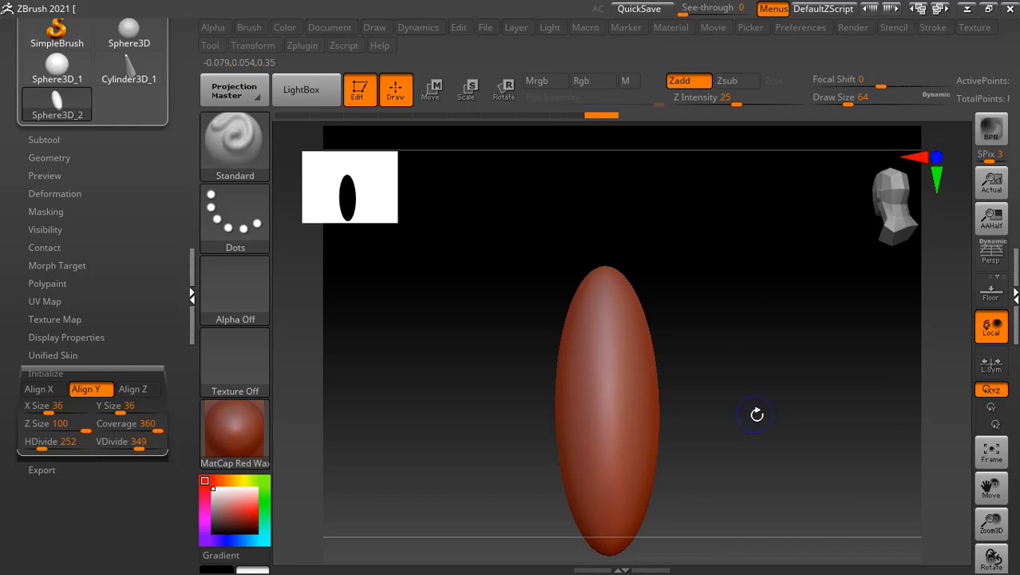
# Step: Switch the active tool to Cylinder3D_1 and inspect the tapered cylinder from its side and base
pyautogui.click(129, 68)
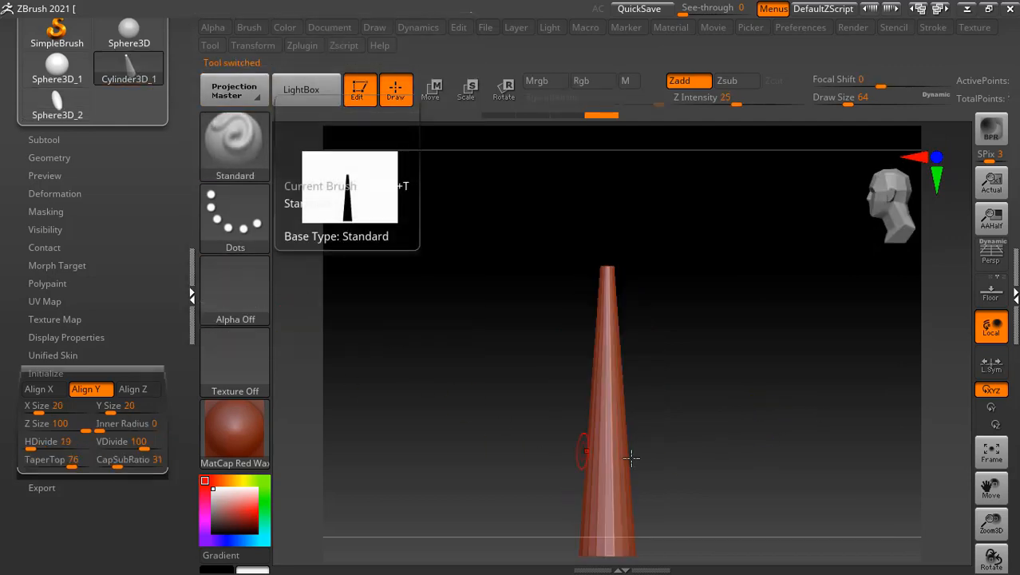
pyautogui.keyDown('alt'); pyautogui.moveTo(699, 446); pyautogui.dragTo(686, 411); pyautogui.keyUp('alt')
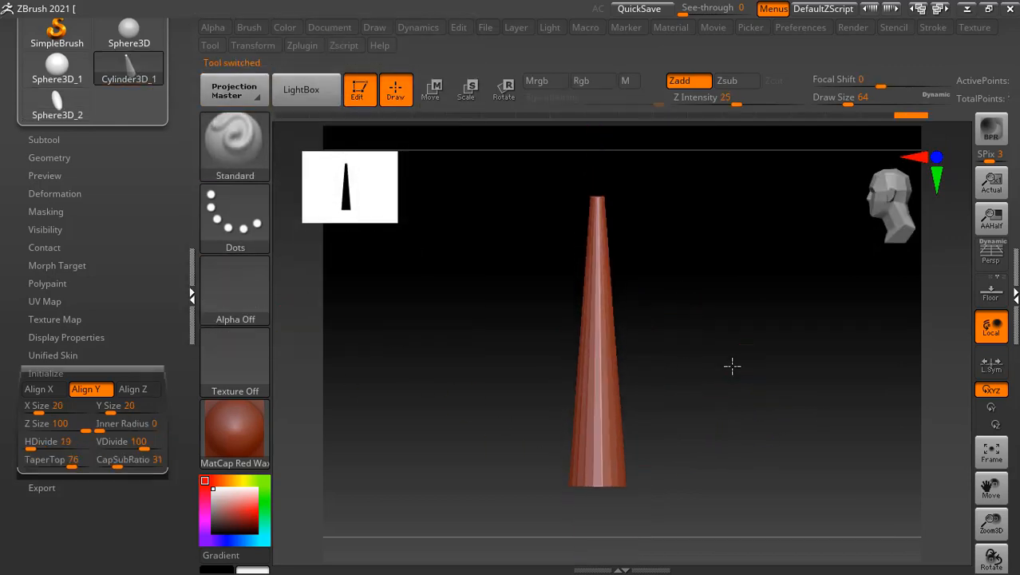
pyautogui.moveTo(724, 325)
pyautogui.mouseDown()
pyautogui.moveTo(735, 439)
pyautogui.moveTo(789, 418)
pyautogui.moveTo(745, 335)
pyautogui.moveTo(738, 356)
pyautogui.moveTo(777, 412)
pyautogui.mouseUp()
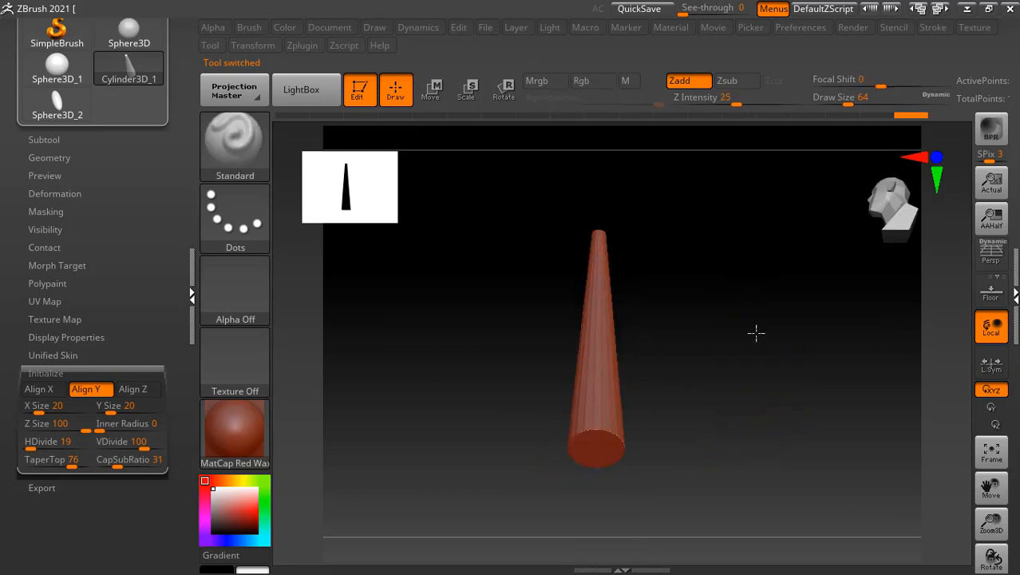
pyautogui.moveTo(756, 333)
pyautogui.mouseDown()
pyautogui.moveTo(740, 403)
pyautogui.moveTo(754, 364)
pyautogui.moveTo(745, 462)
pyautogui.moveTo(783, 401)
pyautogui.moveTo(825, 406)
pyautogui.moveTo(735, 392)
pyautogui.moveTo(699, 477)
pyautogui.mouseUp()
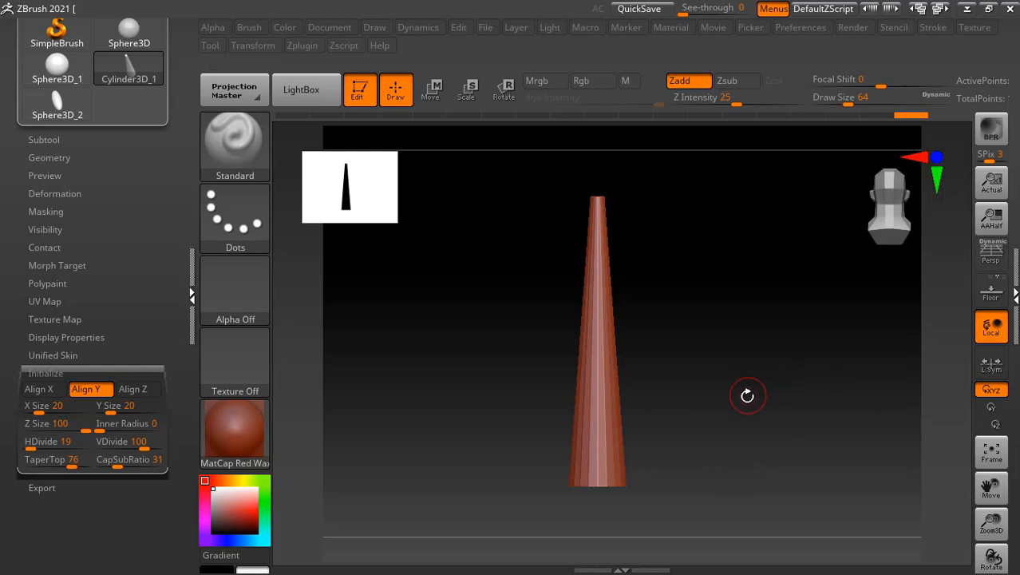
pyautogui.hotkey('alt', 'Tab')
pyautogui.hotkey('alt', 'Tab')
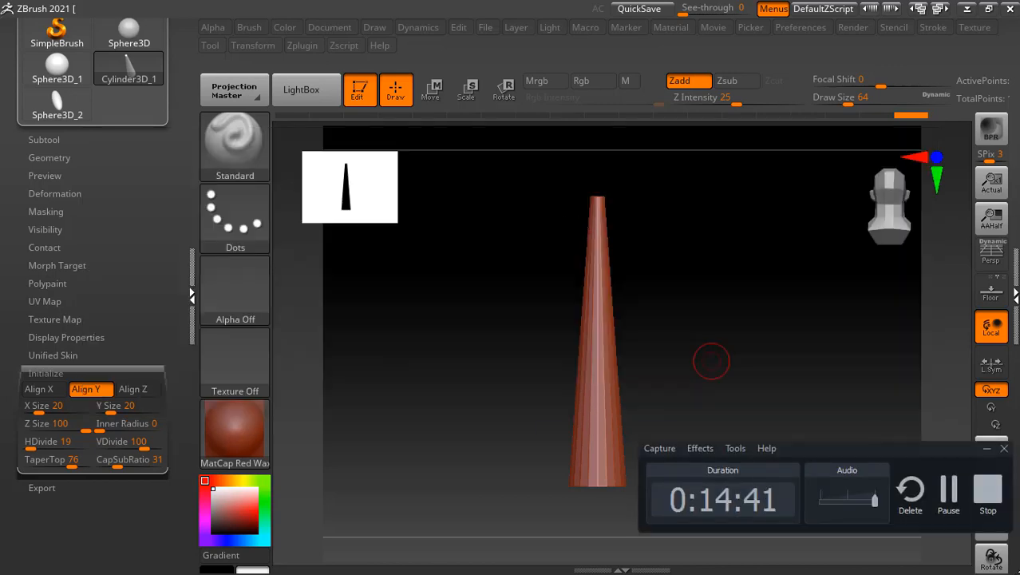
pyautogui.click(958, 510)
pyautogui.moveTo(778, 407); pyautogui.dragTo(795, 424)
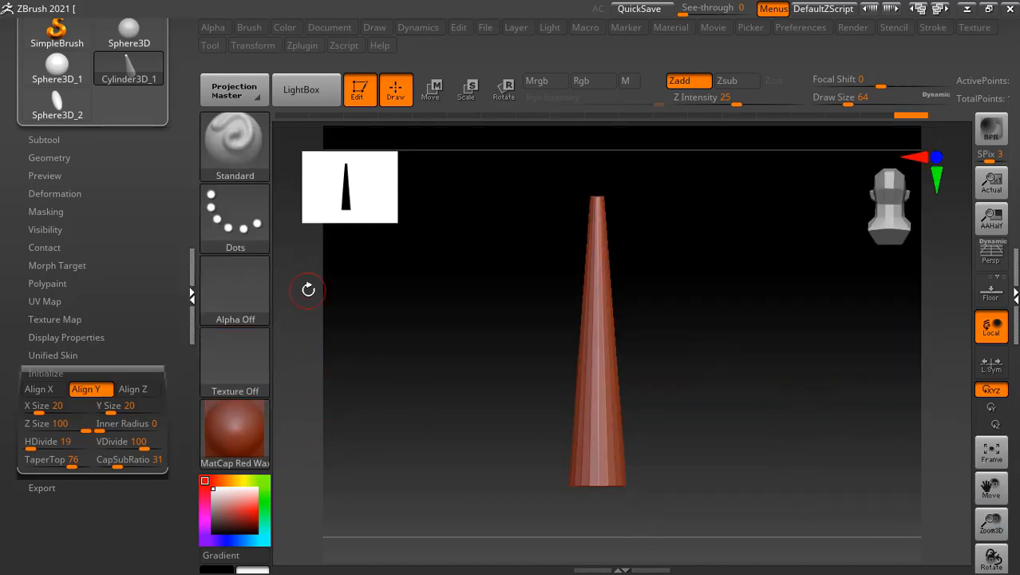
# Step: Review the available 3D tools and their settings, try Sphere3D, and make the Sphere3D_2 ellipsoid the active tool
pyautogui.scroll(5, 16, 200)
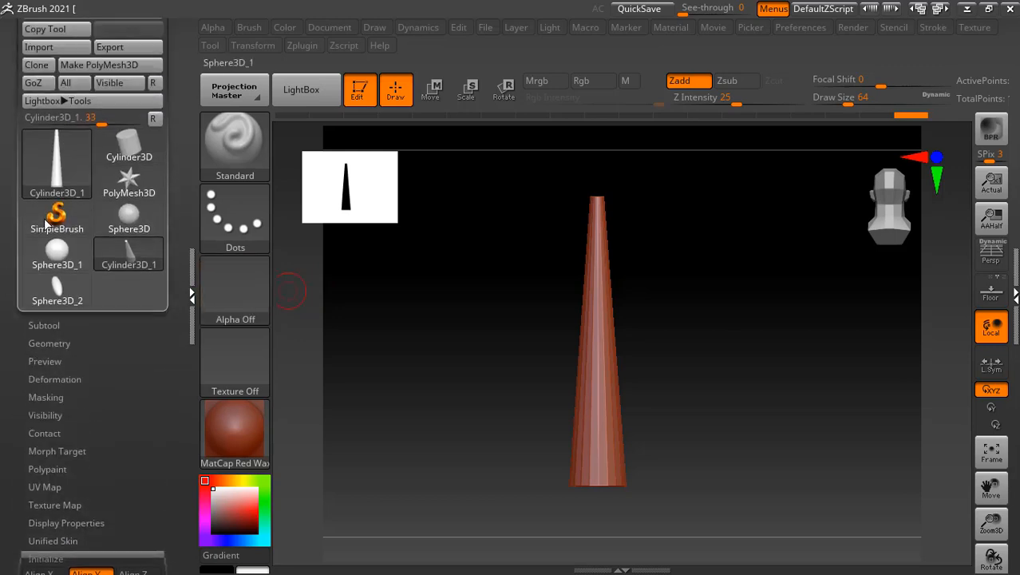
pyautogui.moveTo(63, 170)
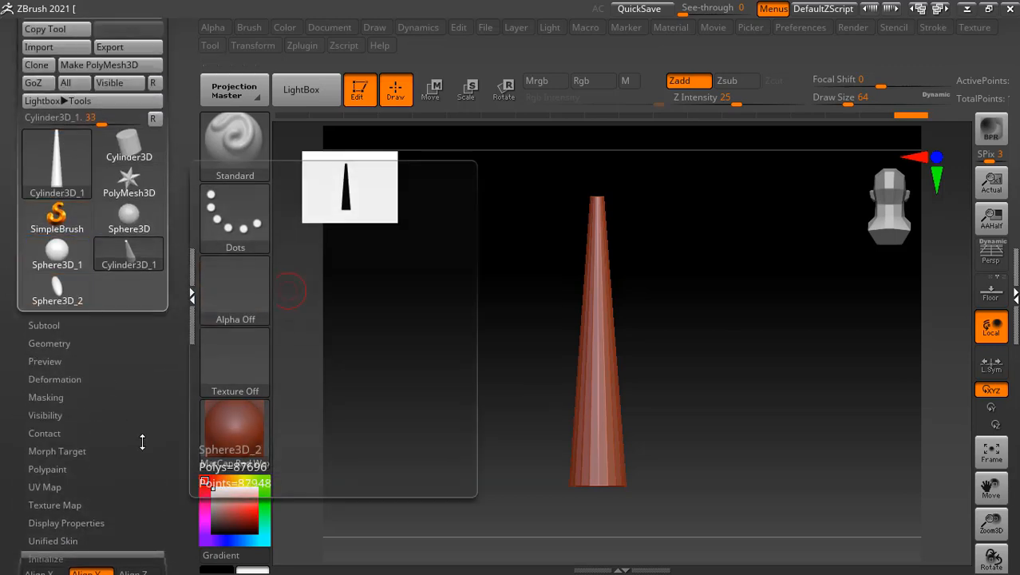
pyautogui.scroll(-8, 120, 343)
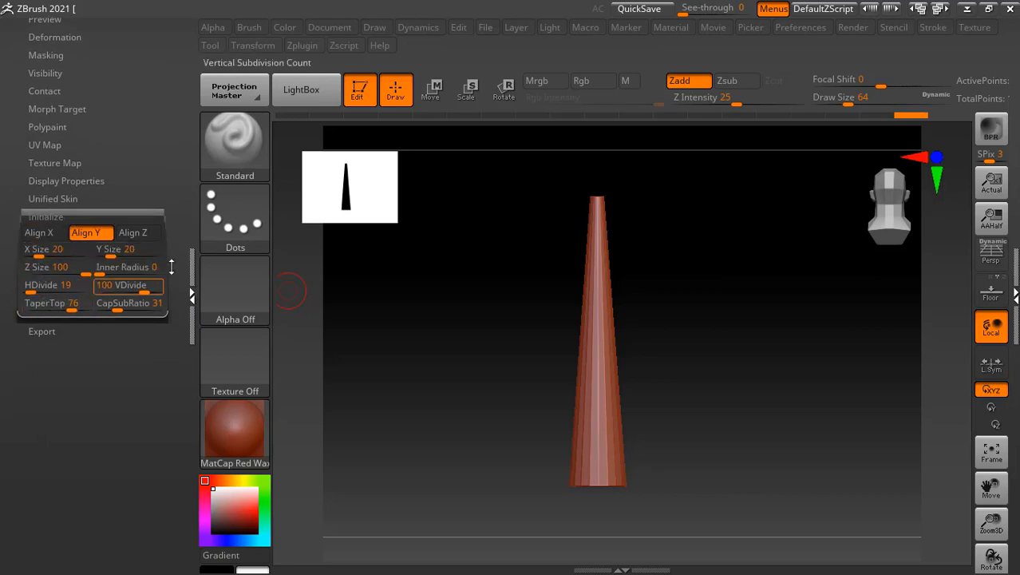
pyautogui.scroll(5, 164, 364)
pyautogui.scroll(-5, 164, 364)
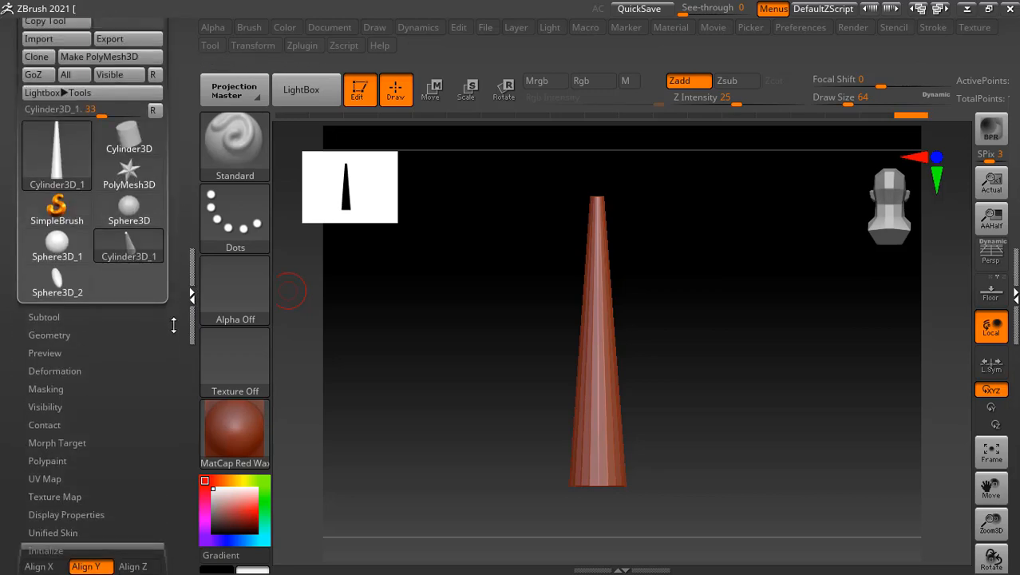
pyautogui.click(128, 213)
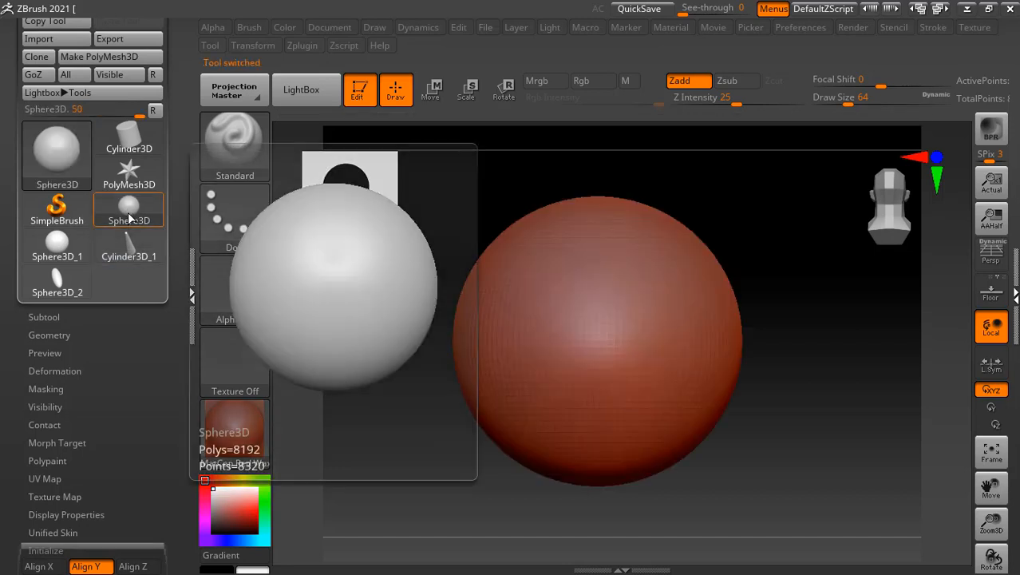
pyautogui.click(58, 280)
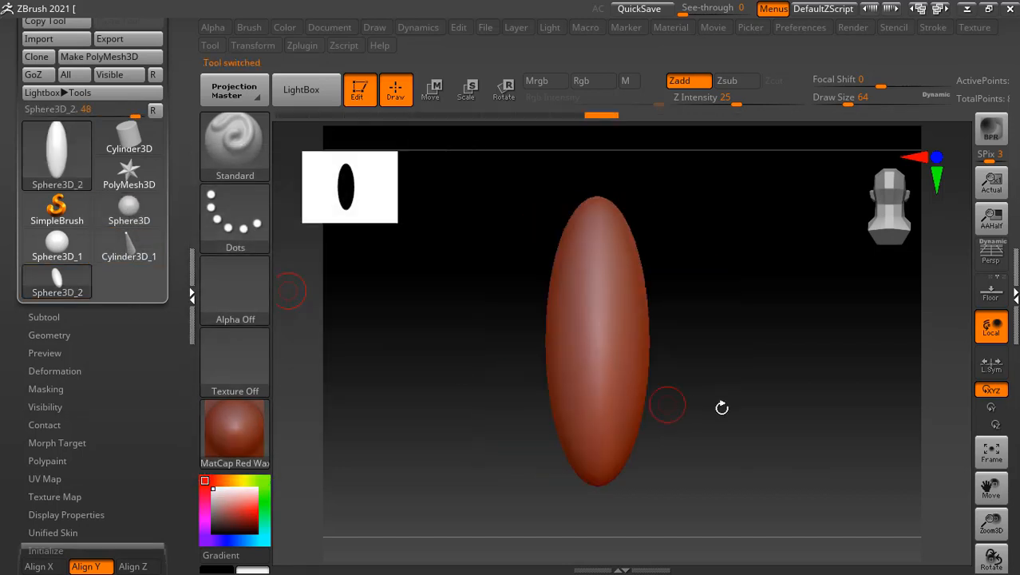
pyautogui.moveTo(816, 390); pyautogui.dragTo(747, 373)
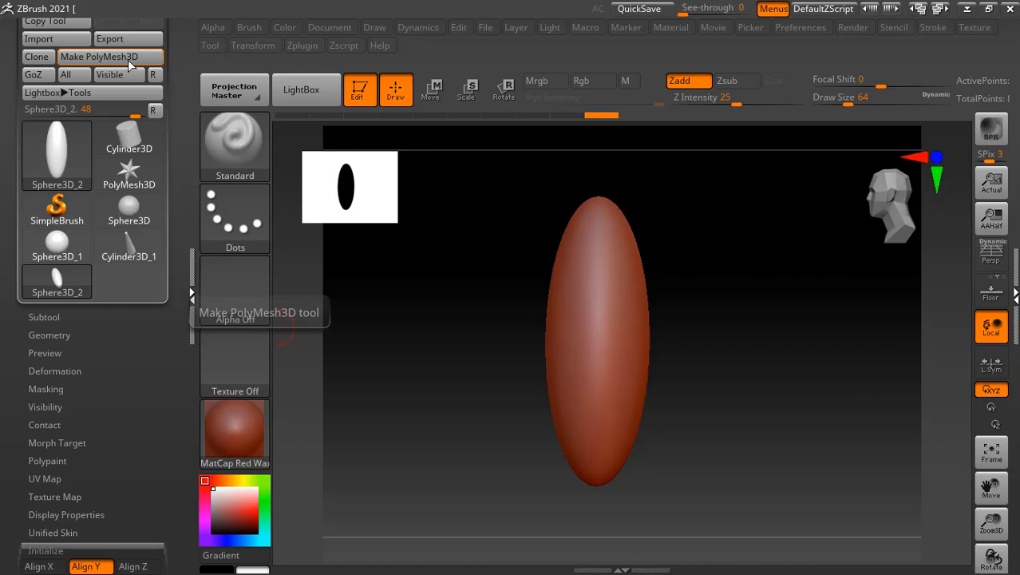
# Step: Convert the ellipsoid primitive to a sculptable PolyMesh3D and bring its Initialize settings into view
pyautogui.scroll(3, 52, 209)
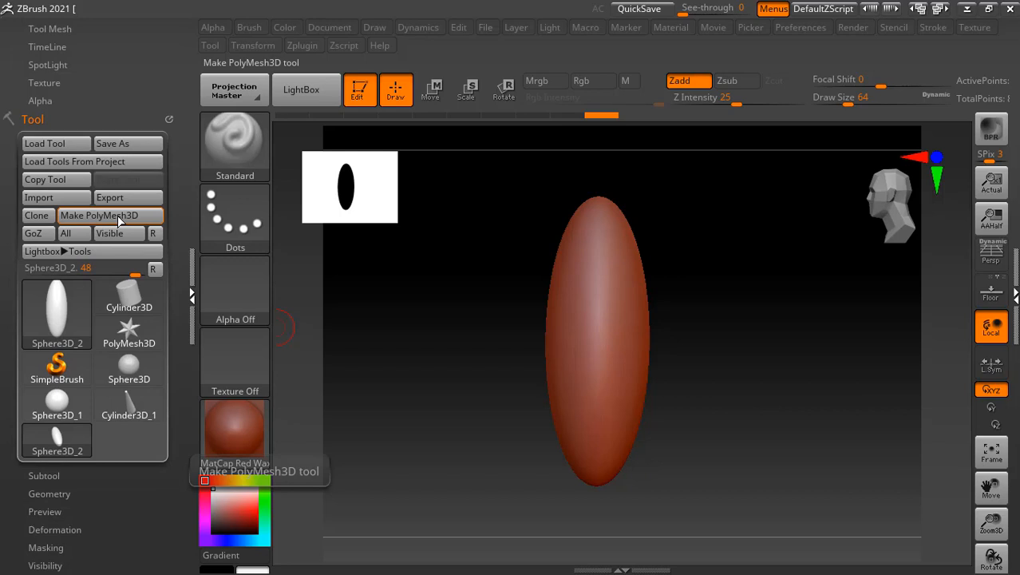
pyautogui.click(605, 274)
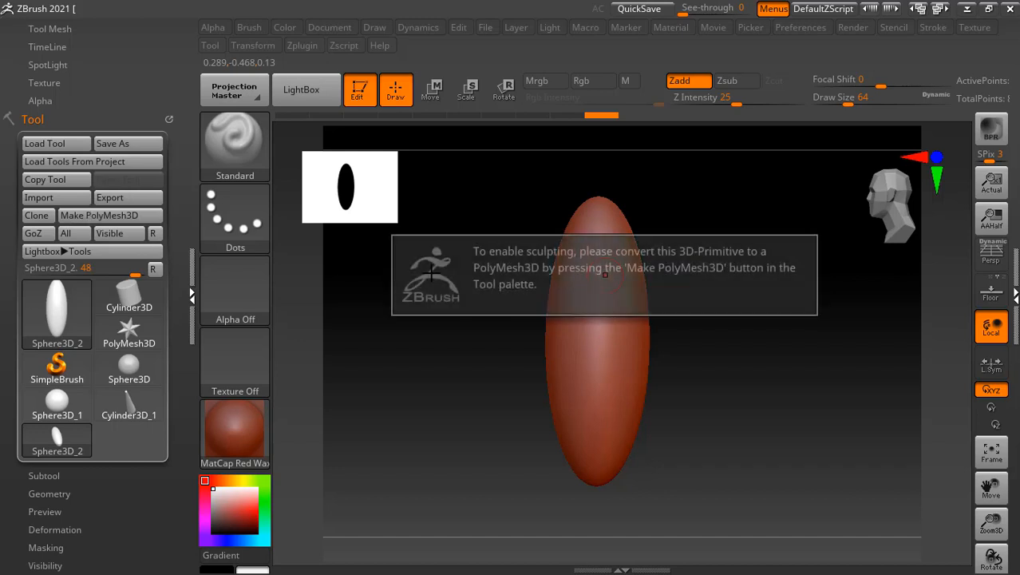
pyautogui.click(113, 219)
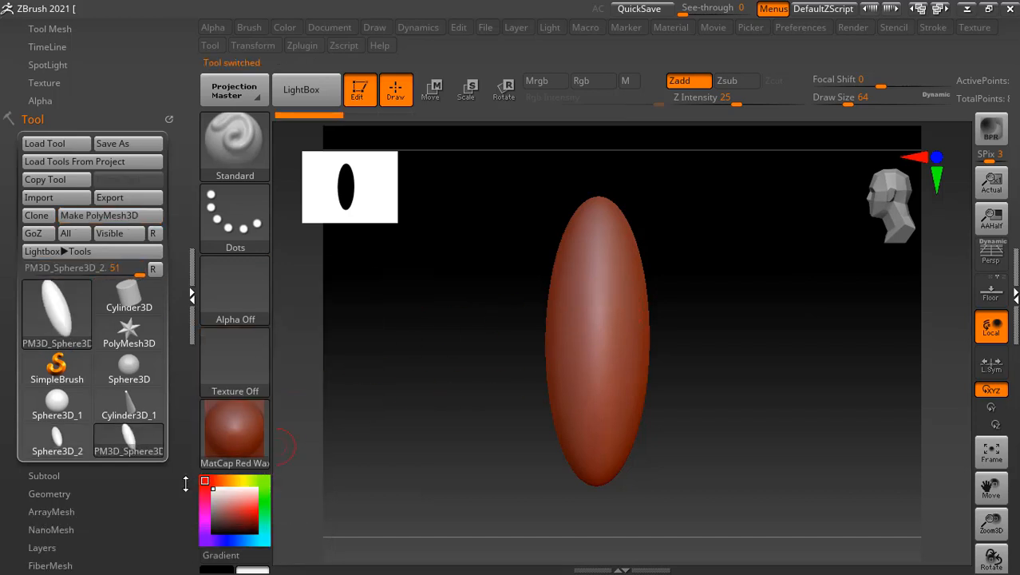
pyautogui.moveTo(185, 484); pyautogui.dragTo(193, 329)
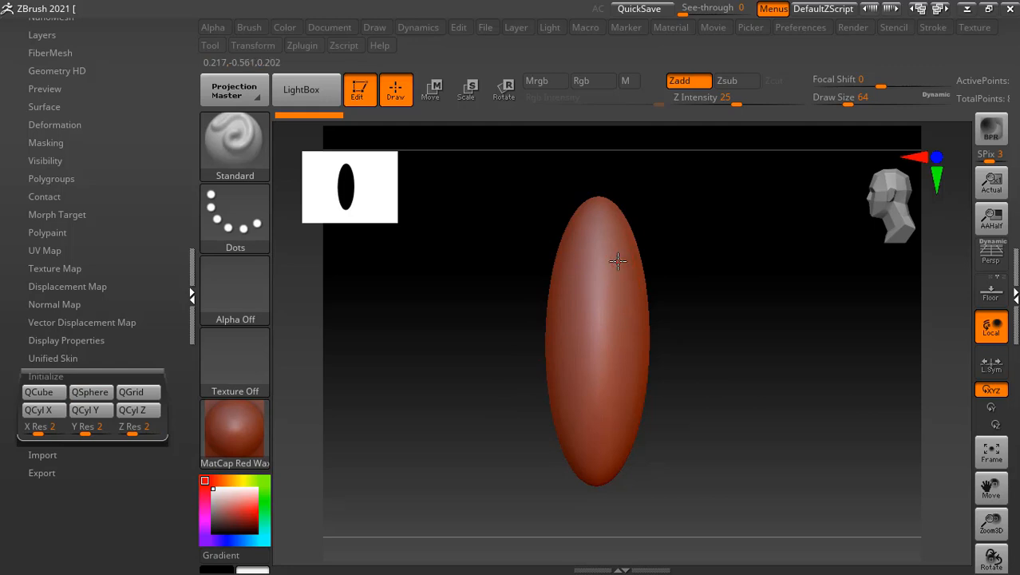
# Step: Test a diagonal Standard brush stroke down the ellipsoid's surface and undo it
pyautogui.moveTo(615, 260); pyautogui.dragTo(582, 402)
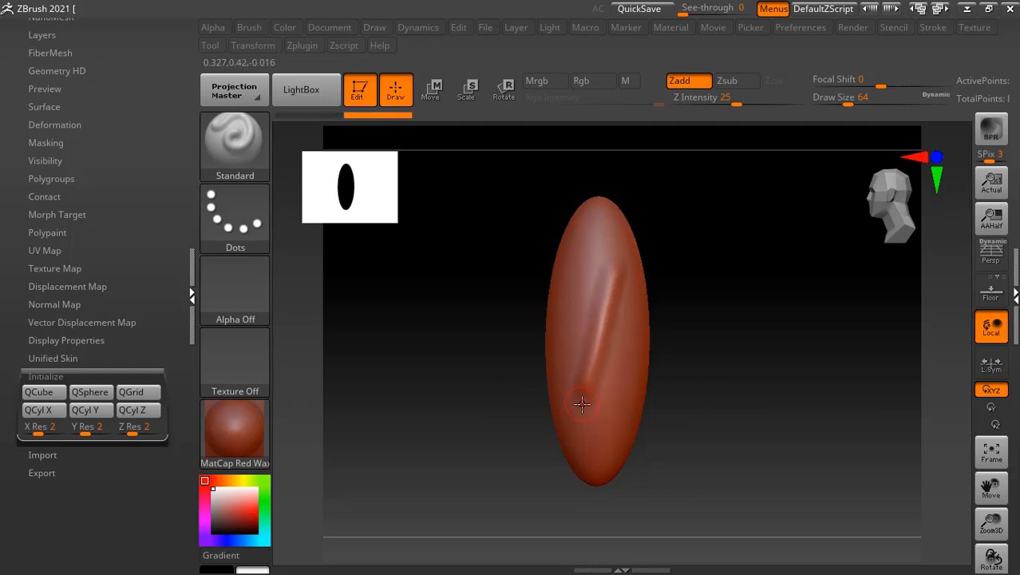
pyautogui.hotkey('ctrl', 'z')
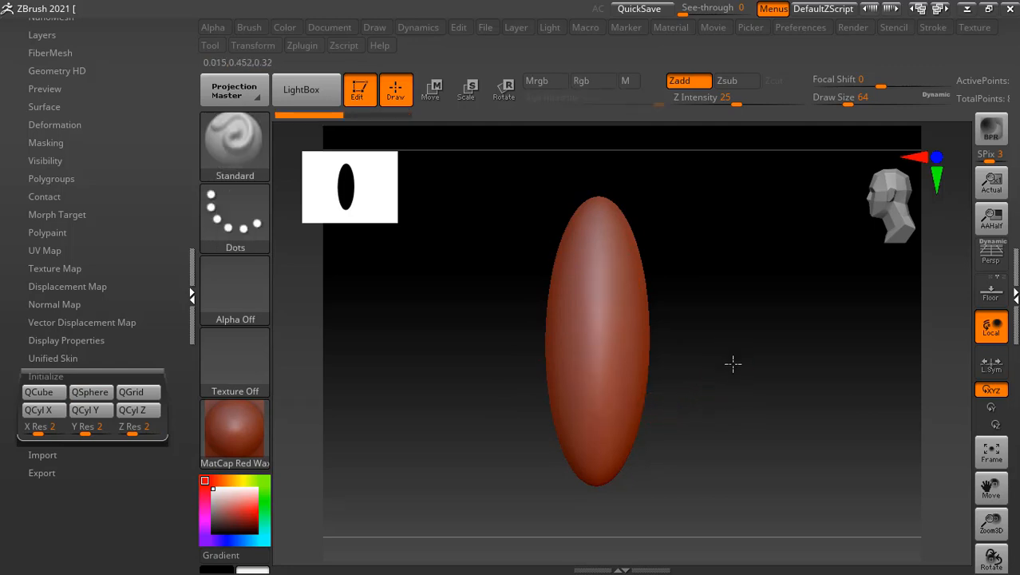
pyautogui.moveTo(733, 364)
pyautogui.keyDown('alt'); pyautogui.mouseDown()
pyautogui.moveTo(749, 399)
pyautogui.moveTo(788, 381)
pyautogui.mouseUp(); pyautogui.keyUp('alt')
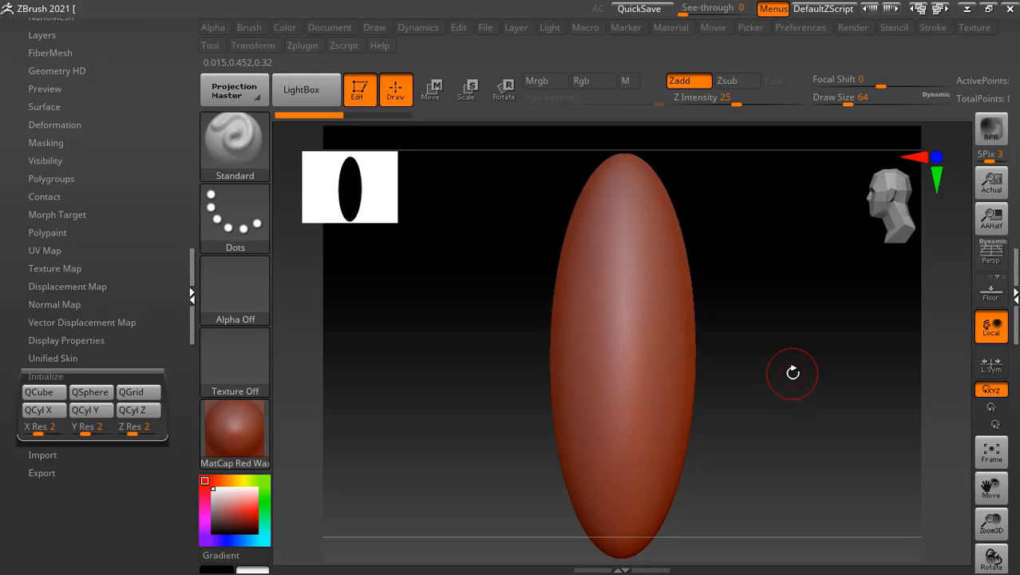
# Step: Look through the library of sculpting brushes, including the IMM insert-mesh brushes, keeping the Standard brush
pyautogui.click(242, 160)
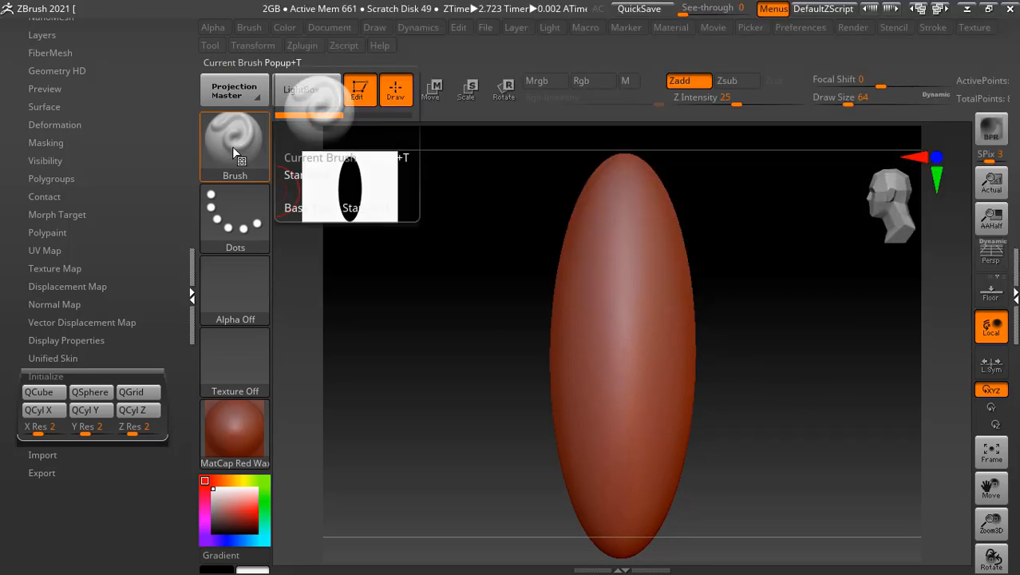
pyautogui.click(232, 146)
pyautogui.moveTo(750, 231)
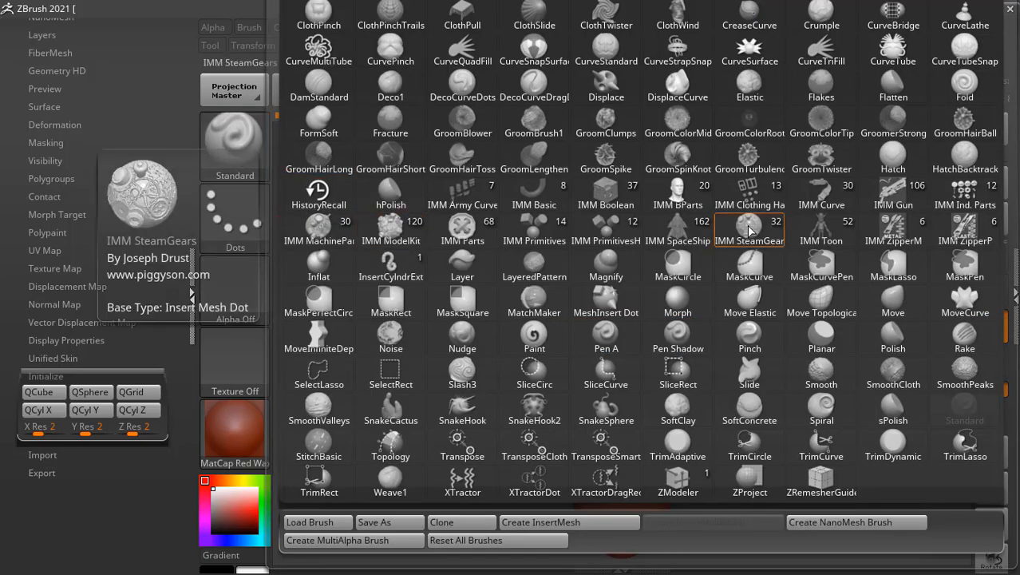
pyautogui.moveTo(708, 265)
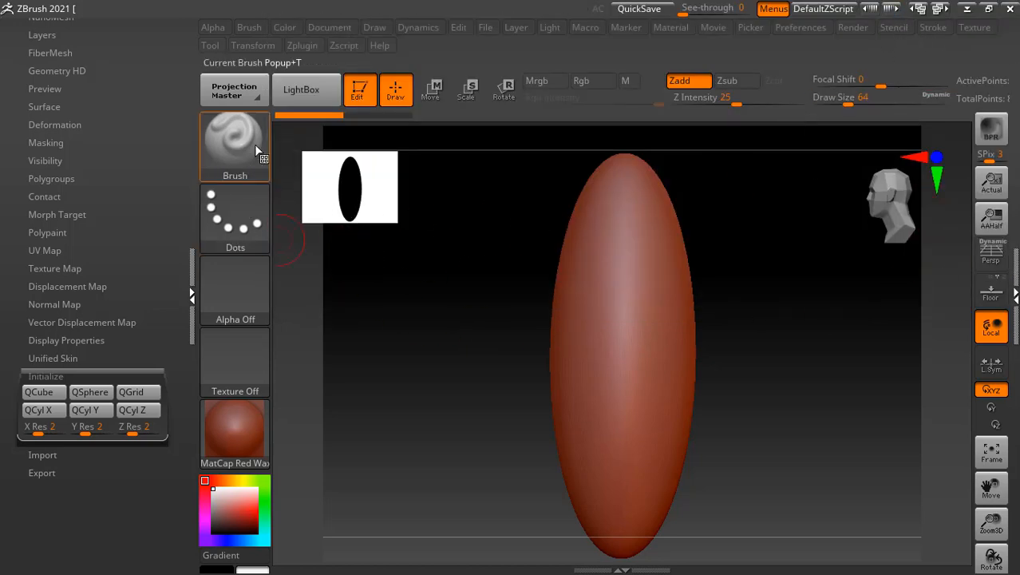
# Step: Switch the interface to the layout with the Tool palette opposite the brush column and a brush shelf below the canvas
pyautogui.click(940, 8)
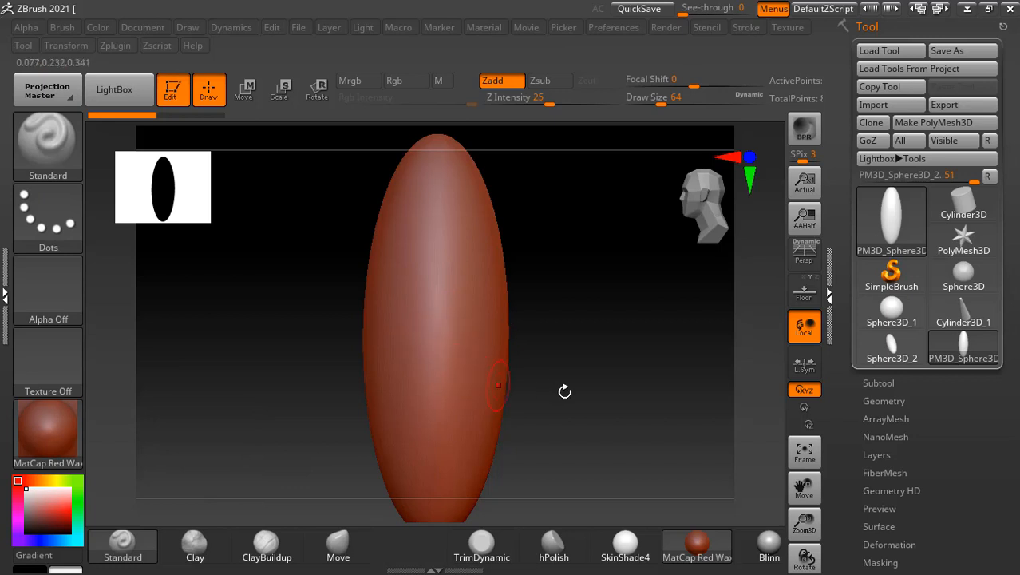
# Step: Sculpt a diagonal Standard brush stroke down the ellipsoid's upper half and apply BasicMaterial to the model
pyautogui.moveTo(563, 392); pyautogui.dragTo(587, 383)
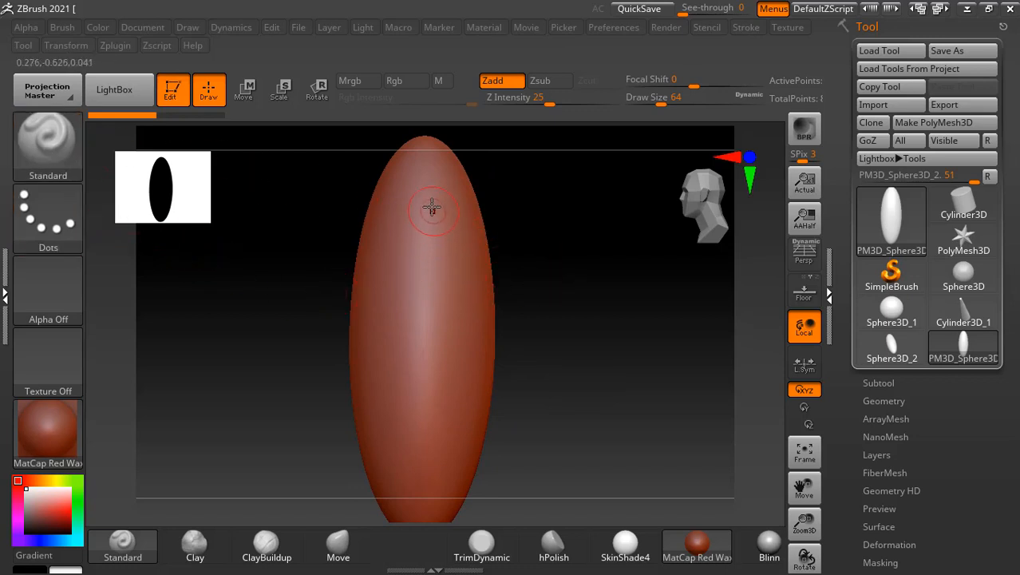
pyautogui.moveTo(435, 191); pyautogui.dragTo(395, 327)
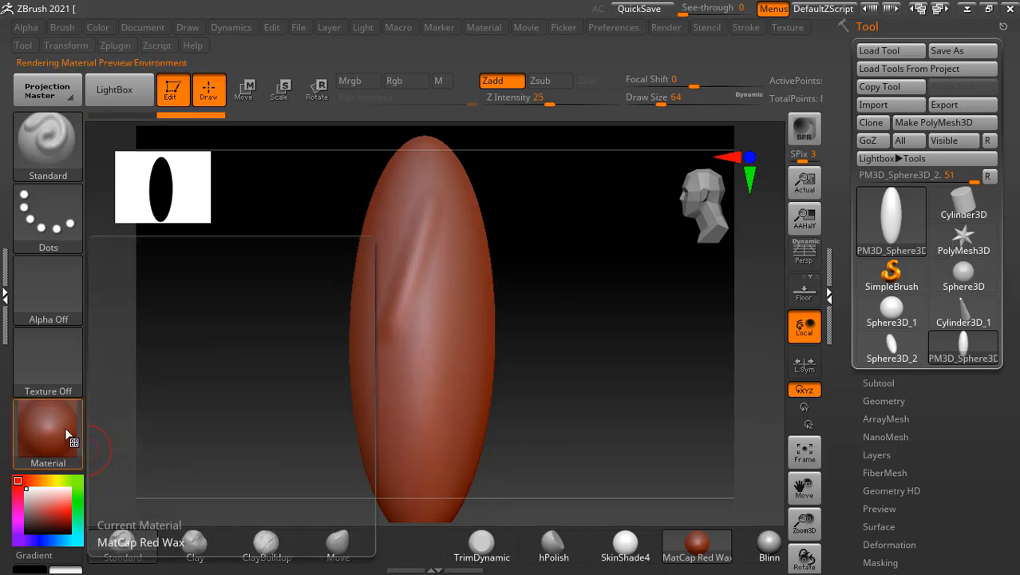
pyautogui.click(68, 435)
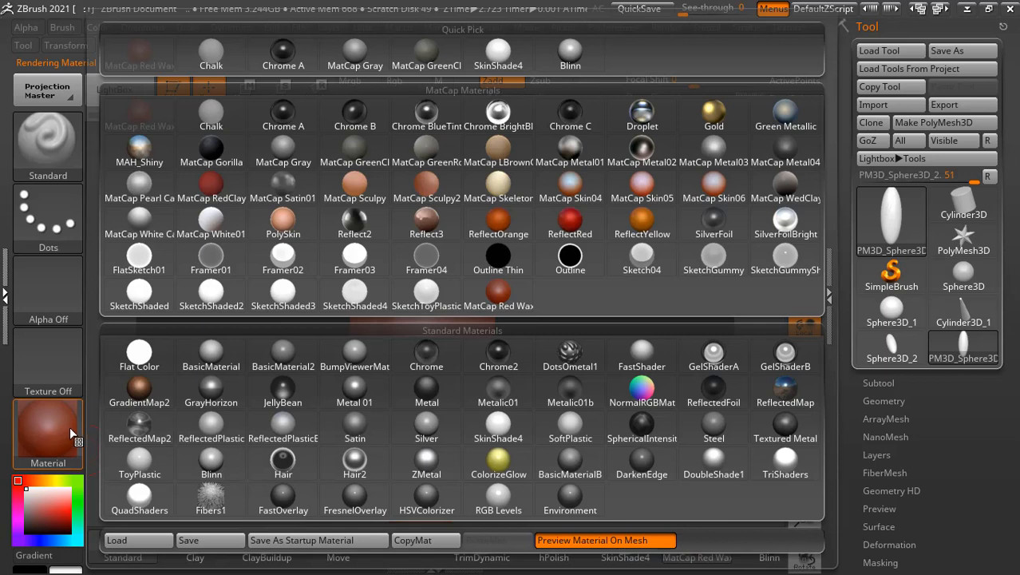
pyautogui.click(233, 361)
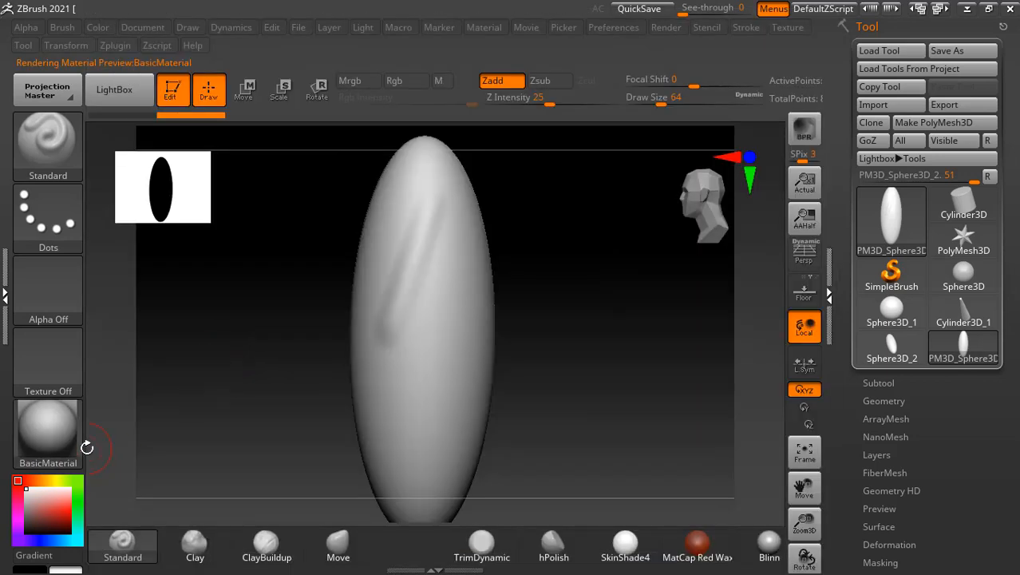
# Step: Try the Gold and ReflectRed materials on the ellipsoid and go back to BasicMaterial
pyautogui.click(66, 446)
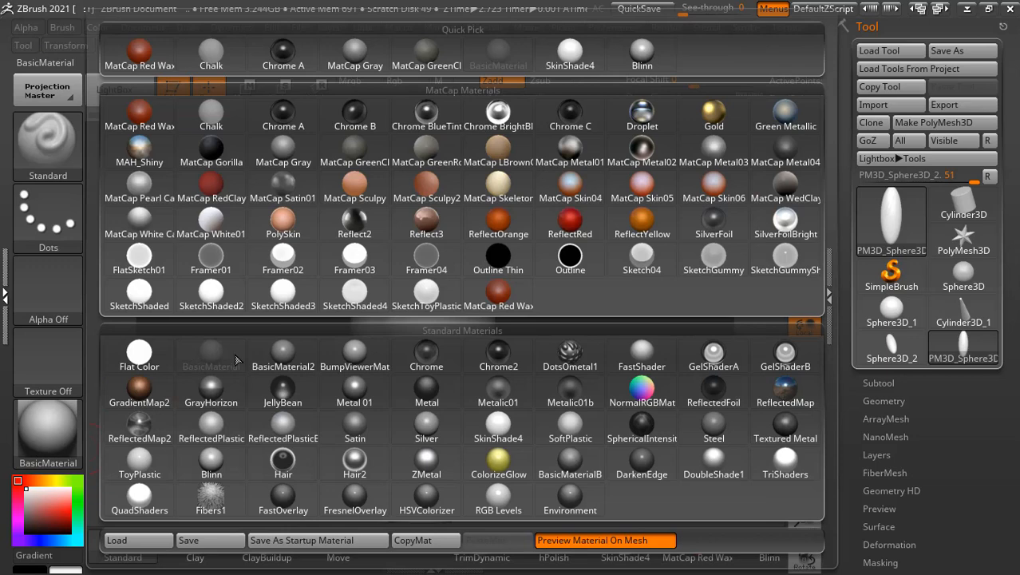
pyautogui.click(715, 114)
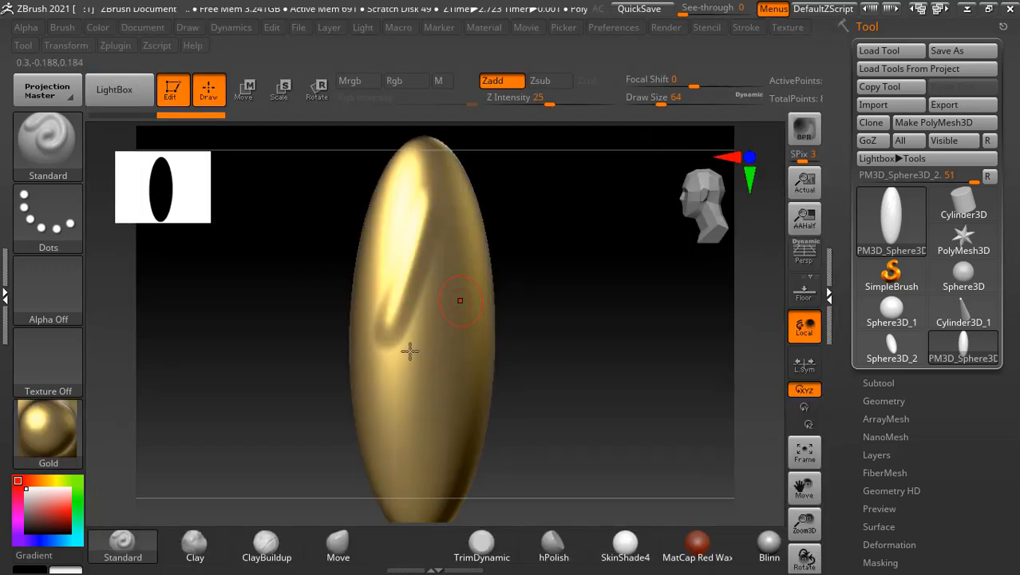
pyautogui.click(52, 426)
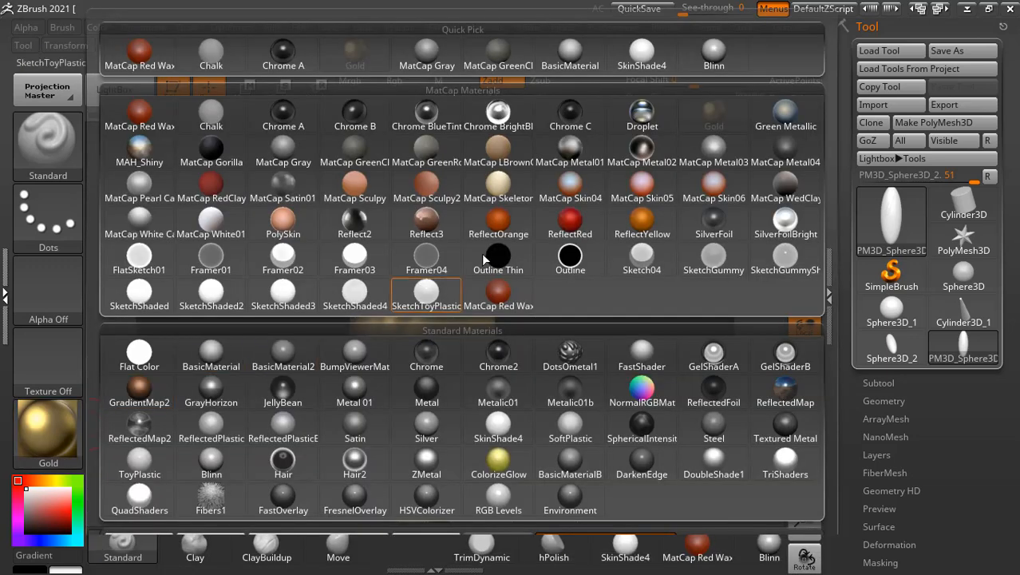
pyautogui.click(586, 233)
pyautogui.click(78, 425)
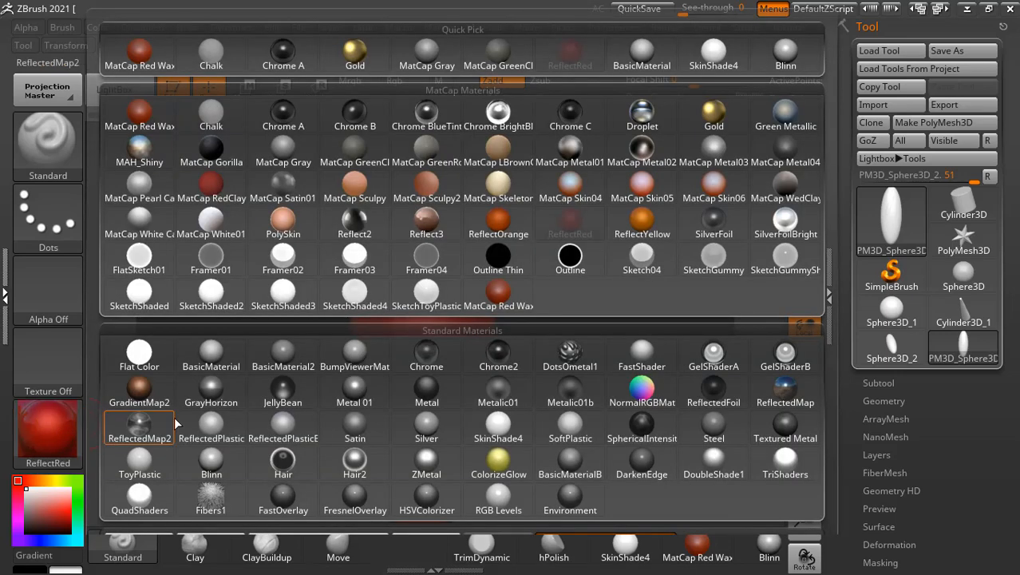
pyautogui.click(211, 357)
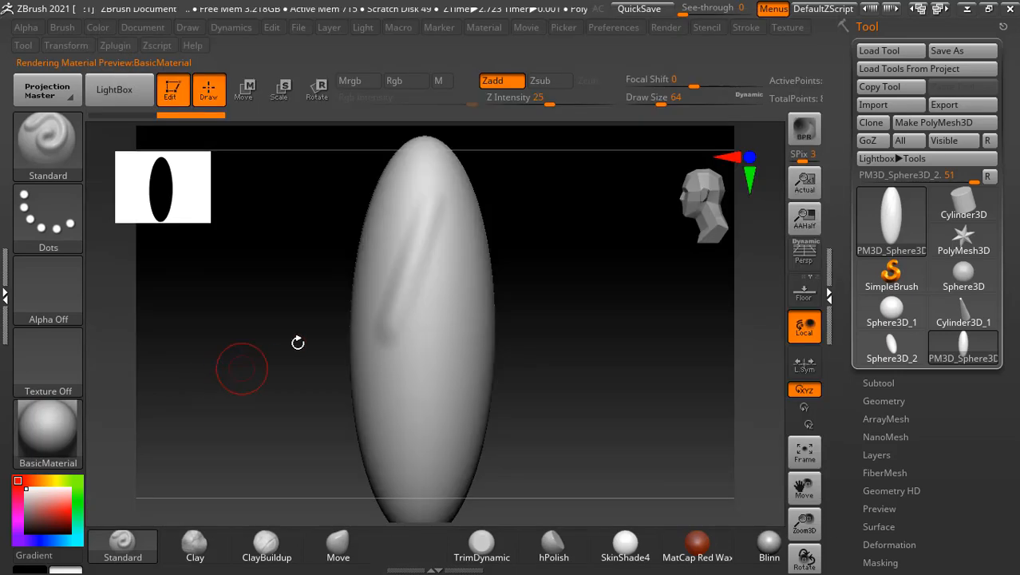
# Step: Try tilting the ellipsoid in the screen plane with the Rotate gizmo and undo the tilt
pyautogui.moveTo(569, 289); pyautogui.dragTo(533, 324)
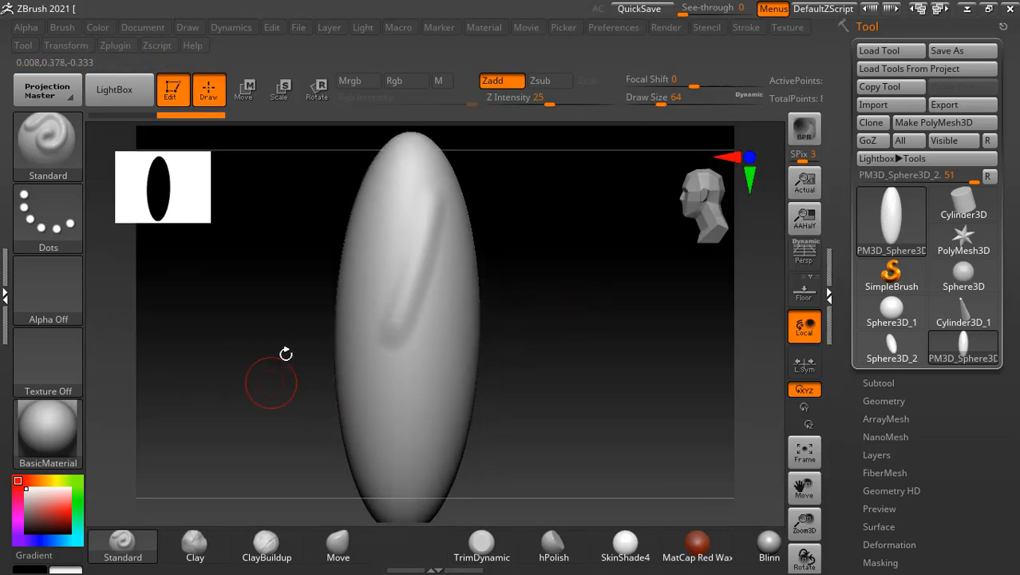
pyautogui.moveTo(581, 295)
pyautogui.mouseDown()
pyautogui.moveTo(519, 292)
pyautogui.moveTo(574, 293)
pyautogui.mouseUp()
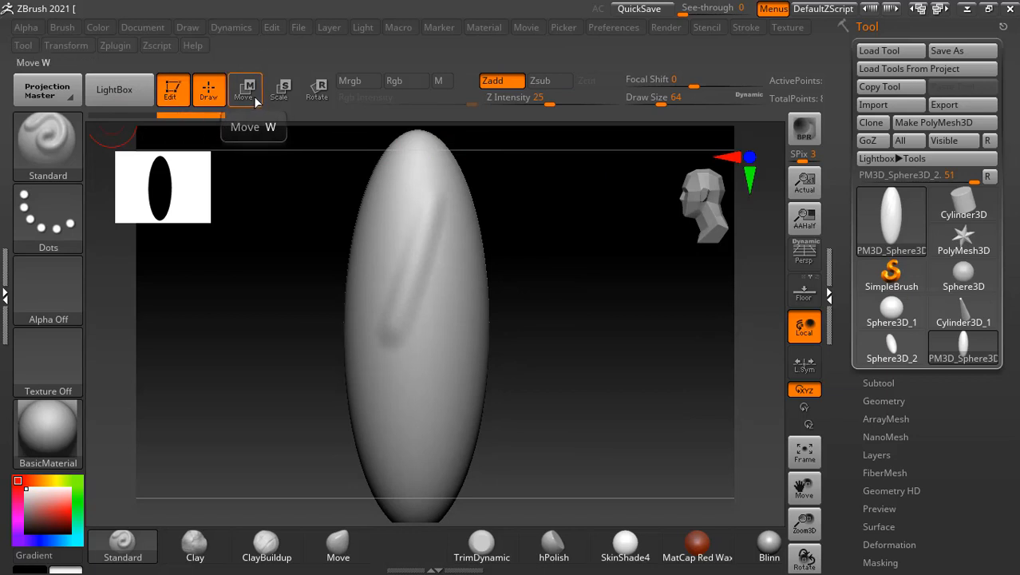
pyautogui.click(319, 98)
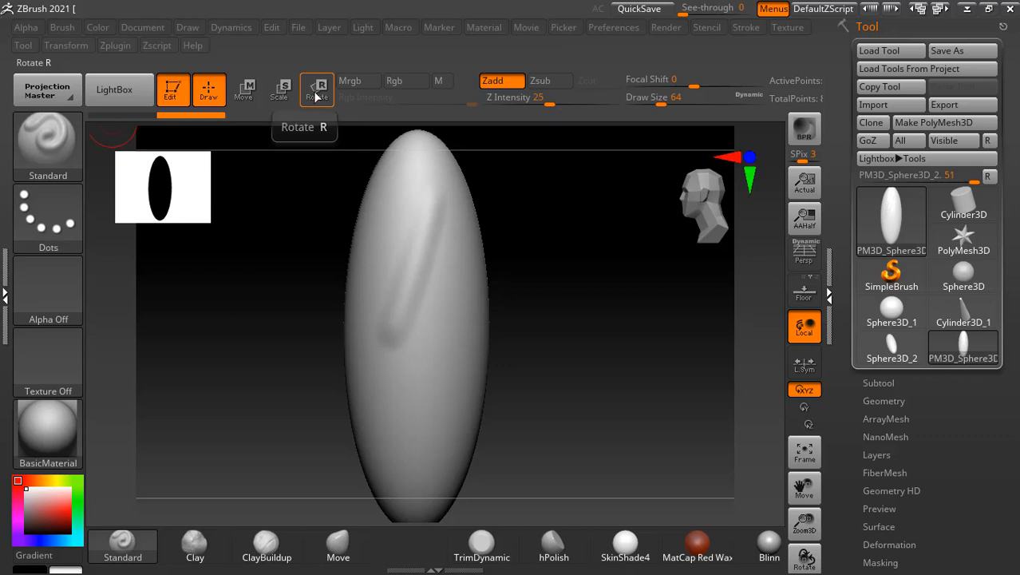
pyautogui.moveTo(371, 288)
pyautogui.mouseDown()
pyautogui.moveTo(356, 309)
pyautogui.moveTo(371, 286)
pyautogui.moveTo(360, 291)
pyautogui.mouseUp()
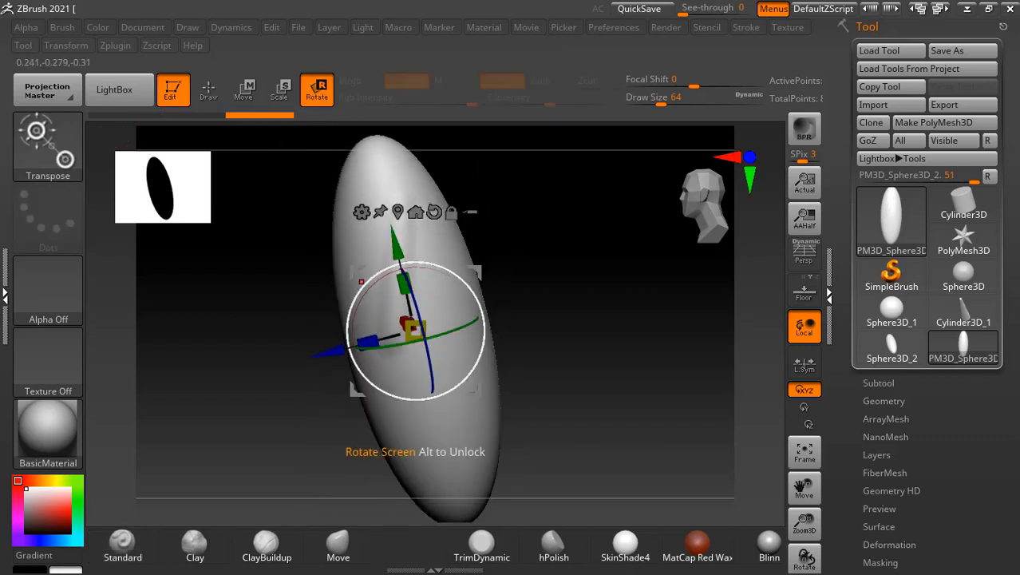
pyautogui.hotkey('ctrl', 'z')
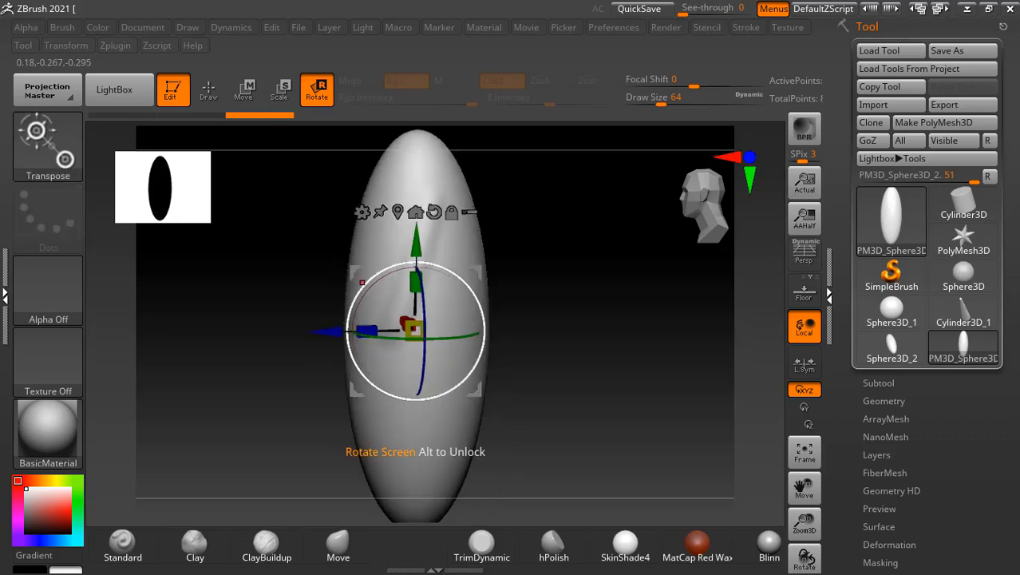
# Step: Scale the ellipsoid down with the Scale gizmo along its Y and Z axes and uniformly in XYZ
pyautogui.click(281, 89)
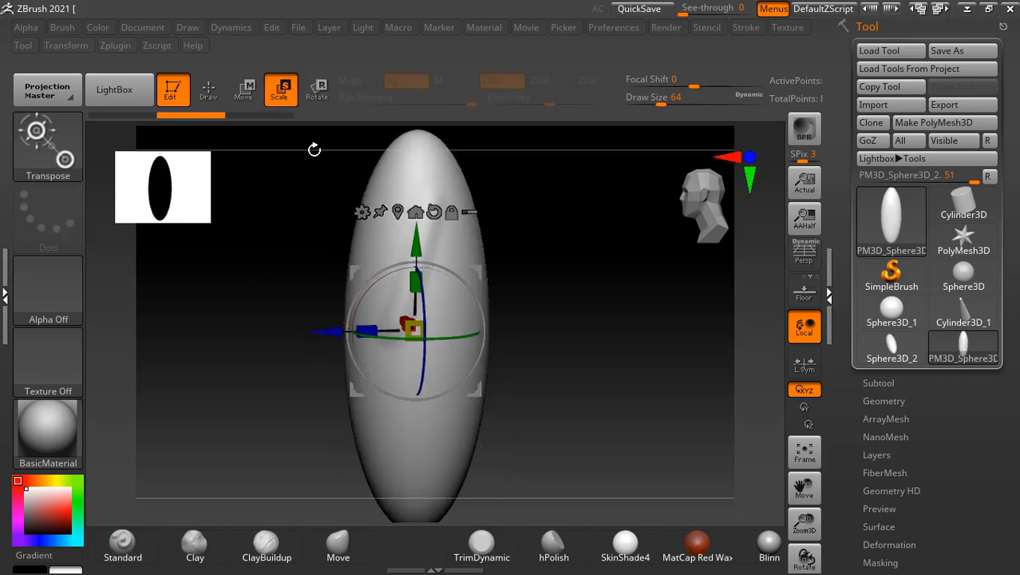
pyautogui.moveTo(484, 317); pyautogui.dragTo(569, 315)
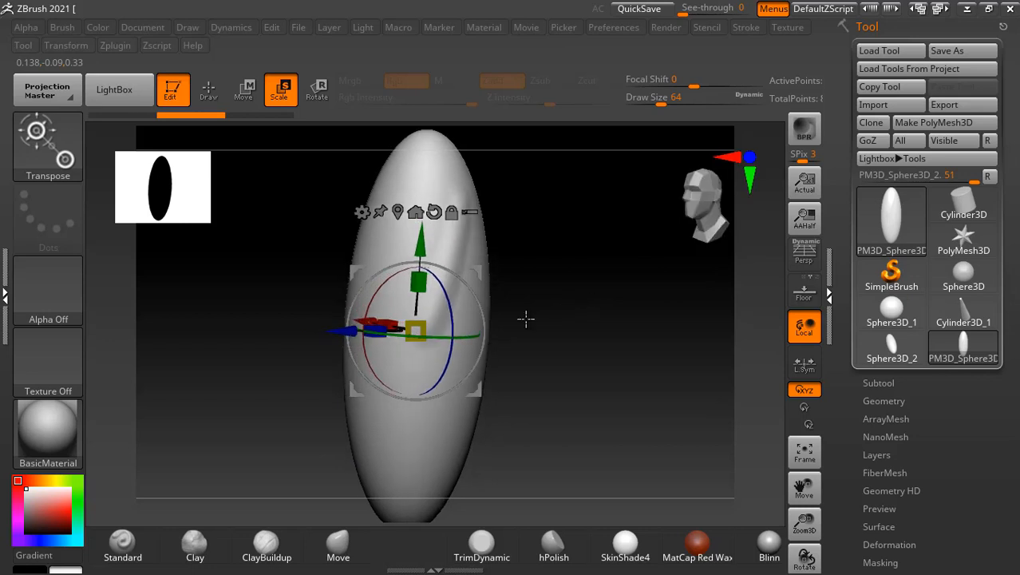
pyautogui.moveTo(421, 329); pyautogui.dragTo(415, 331)
pyautogui.moveTo(417, 281); pyautogui.dragTo(416, 297)
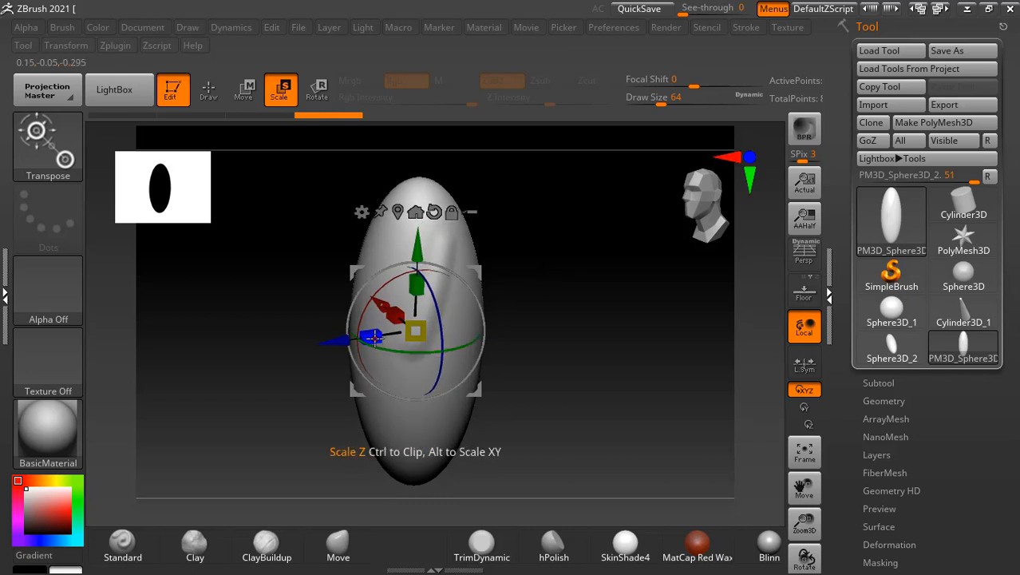
pyautogui.moveTo(372, 335); pyautogui.dragTo(408, 323)
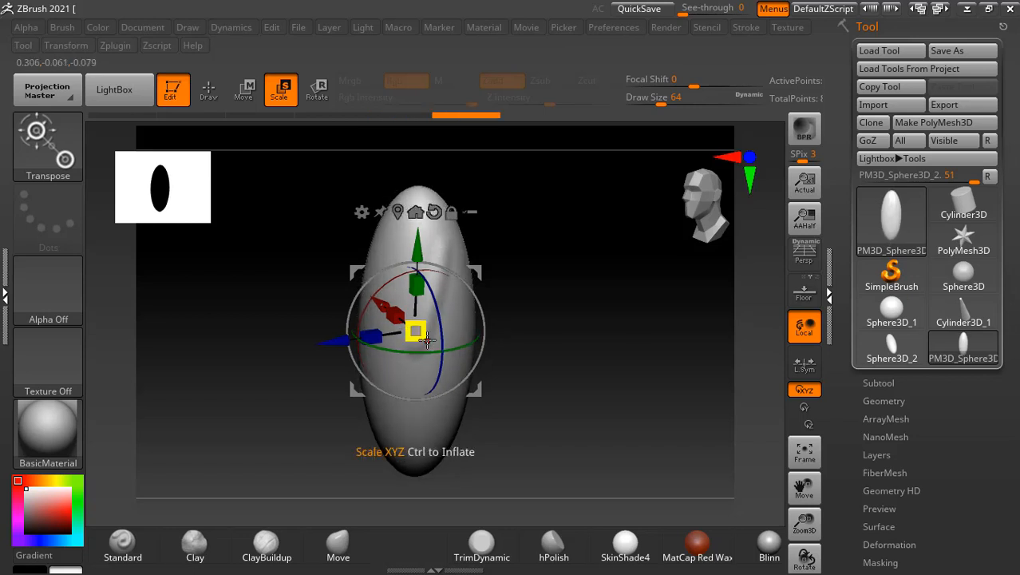
pyautogui.moveTo(415, 330); pyautogui.dragTo(429, 380)
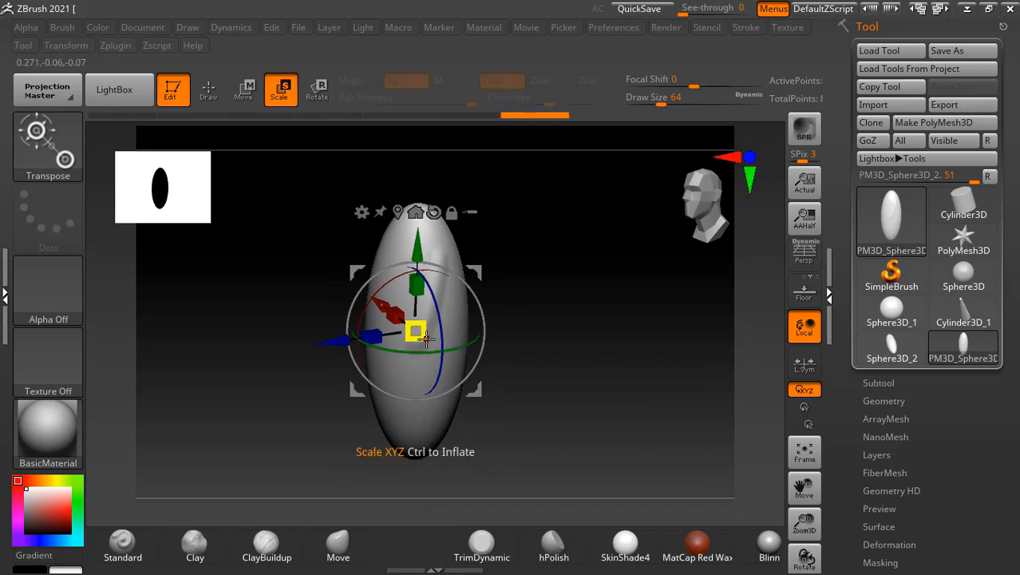
# Step: Try moving the ellipsoid sideways across the canvas with the Move gizmo and undo the moves
pyautogui.click(237, 101)
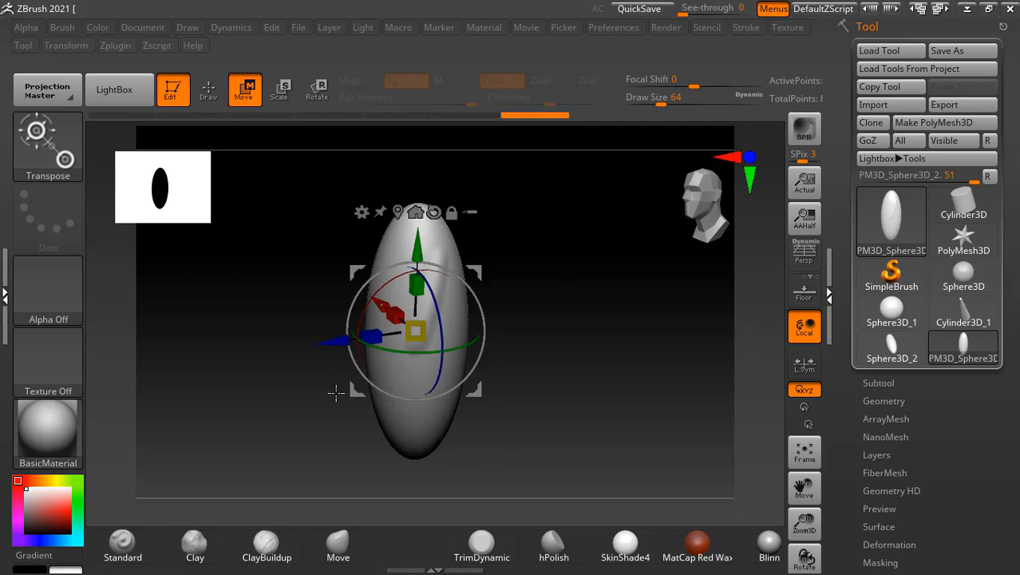
pyautogui.moveTo(340, 336); pyautogui.dragTo(474, 333)
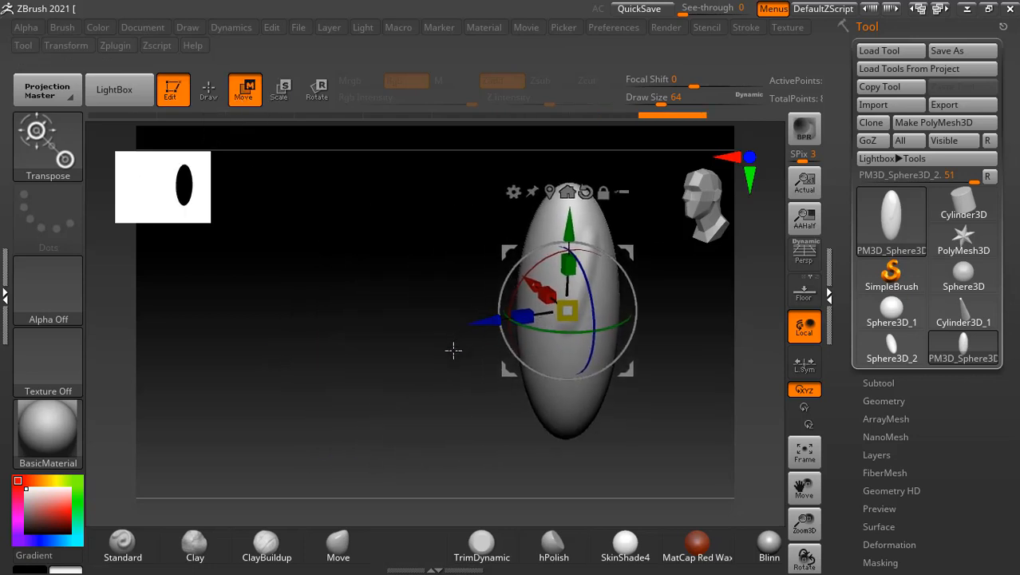
pyautogui.press('ctrl')
pyautogui.hotkey('ctrl', 'z')
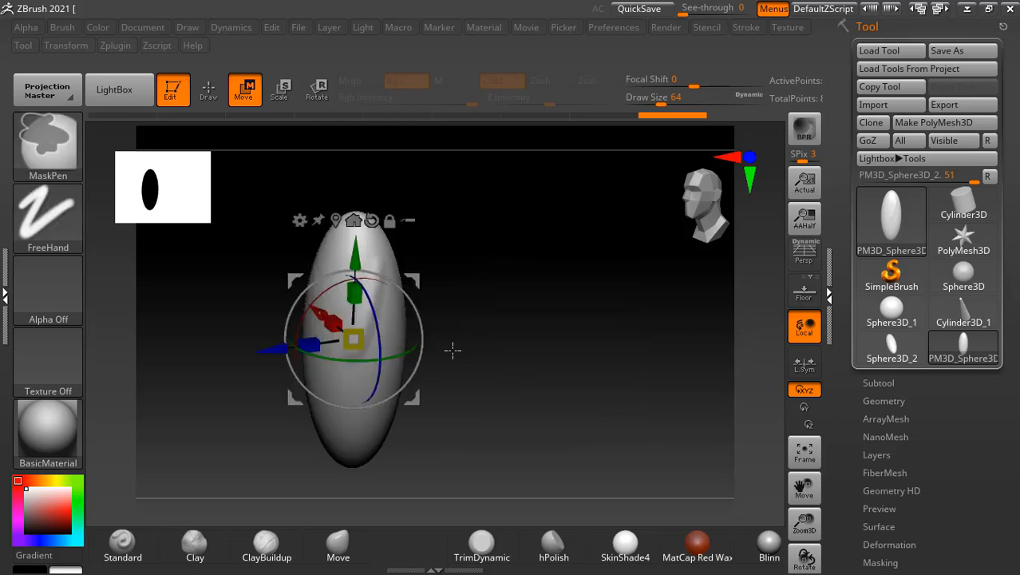
pyautogui.hotkey('ctrl', 'z')
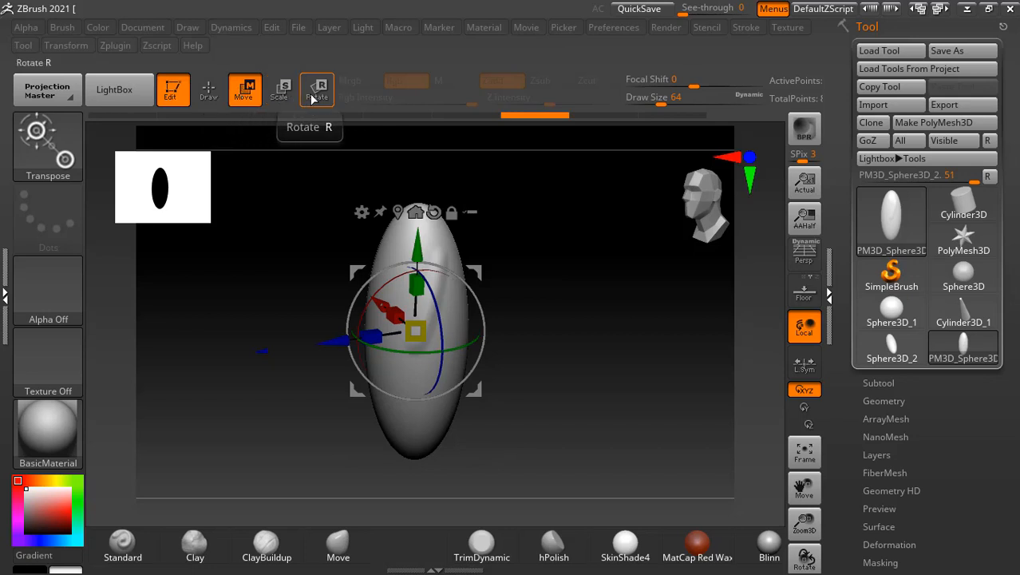
# Step: Orbit around the ellipsoid and align the camera to the side view and the front view using the axis gizmo
pyautogui.moveTo(661, 324); pyautogui.dragTo(661, 353)
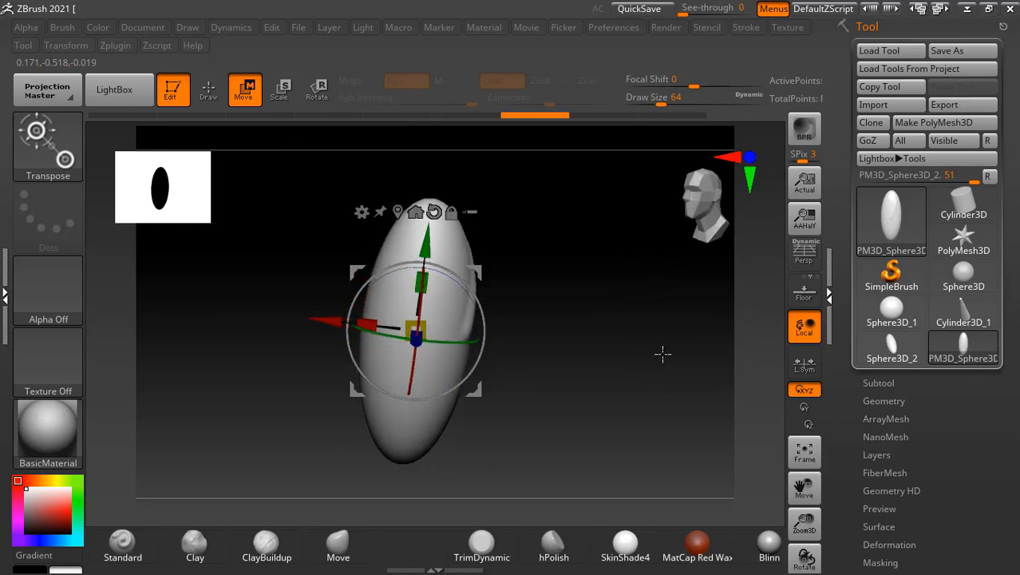
pyautogui.click(751, 157)
pyautogui.click(725, 158)
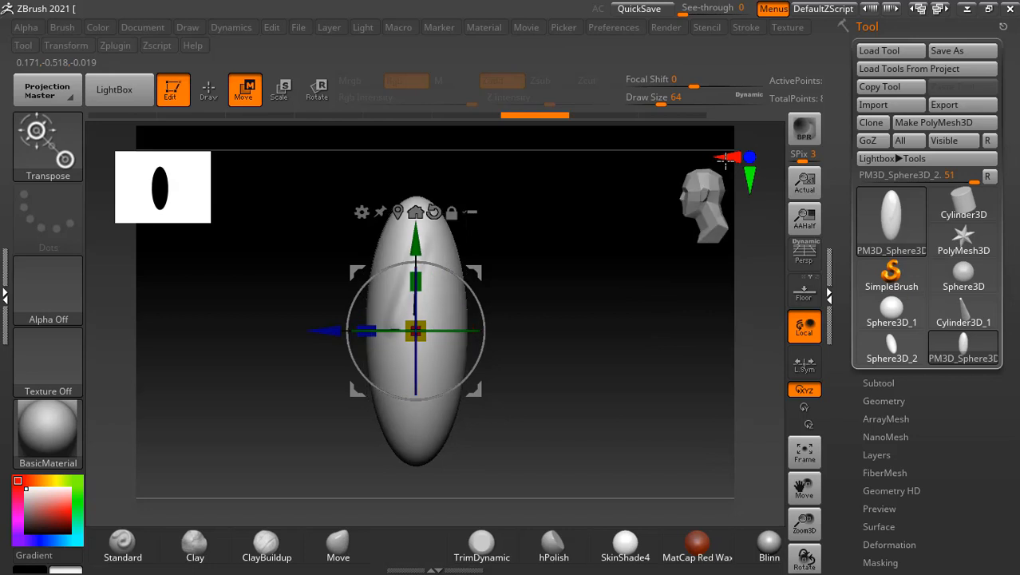
pyautogui.click(725, 158)
pyautogui.click(724, 158)
pyautogui.click(751, 157)
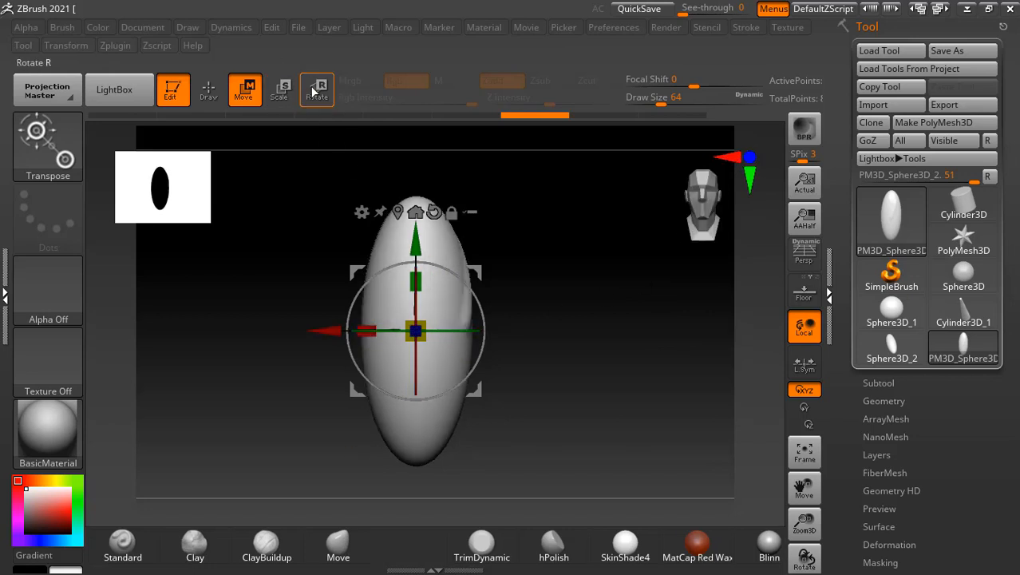
# Step: Try rotating the ellipsoid from upright to roughly horizontal with the Rotate gizmo and undo the rotation
pyautogui.press('r')
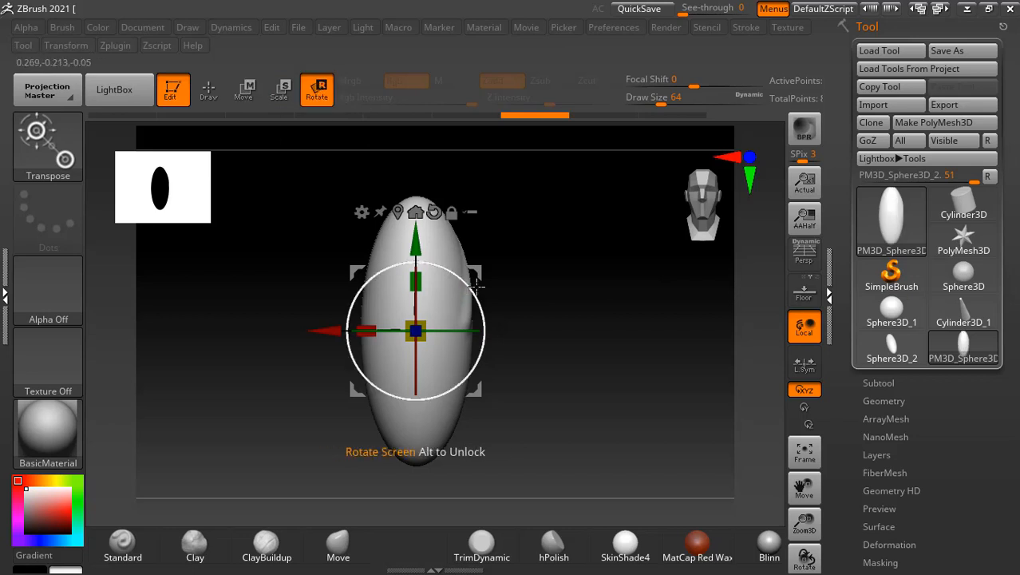
pyautogui.moveTo(473, 289); pyautogui.dragTo(494, 426)
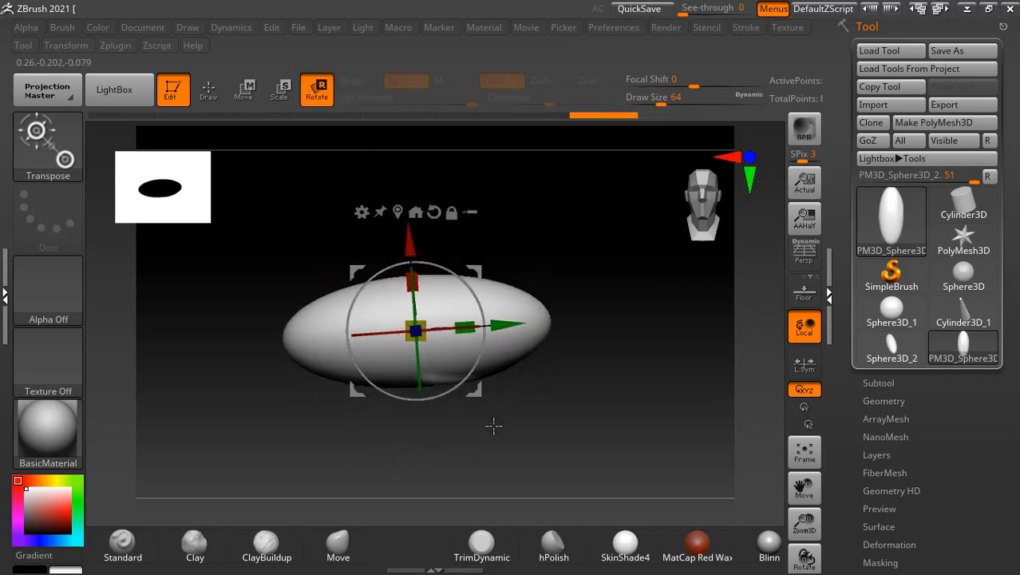
pyautogui.hotkey('ctrl', 'z')
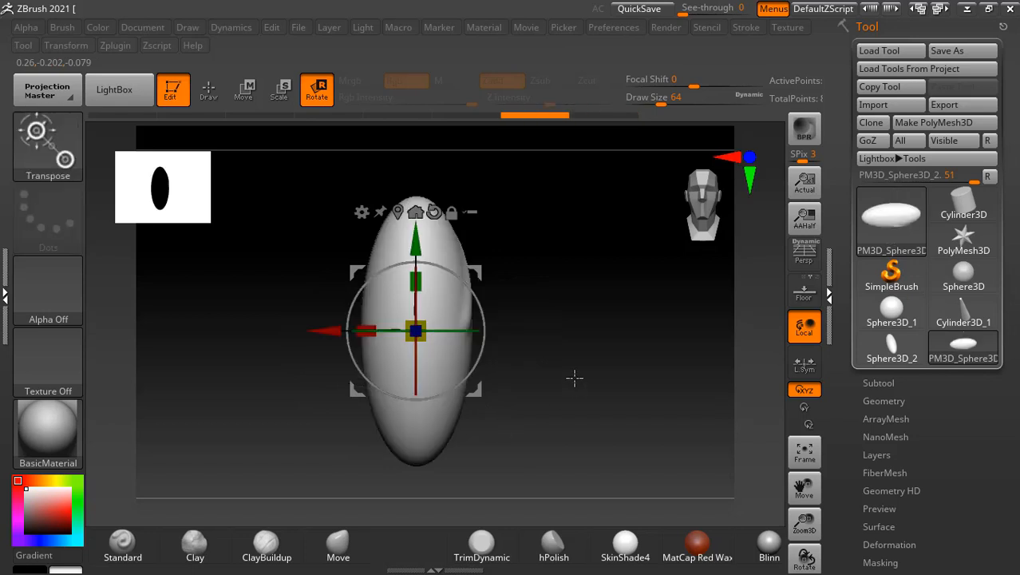
# Step: Return to Draw mode, test a diagonal Standard brush stroke on the ellipsoid's front and undo the stroke
pyautogui.click(251, 91)
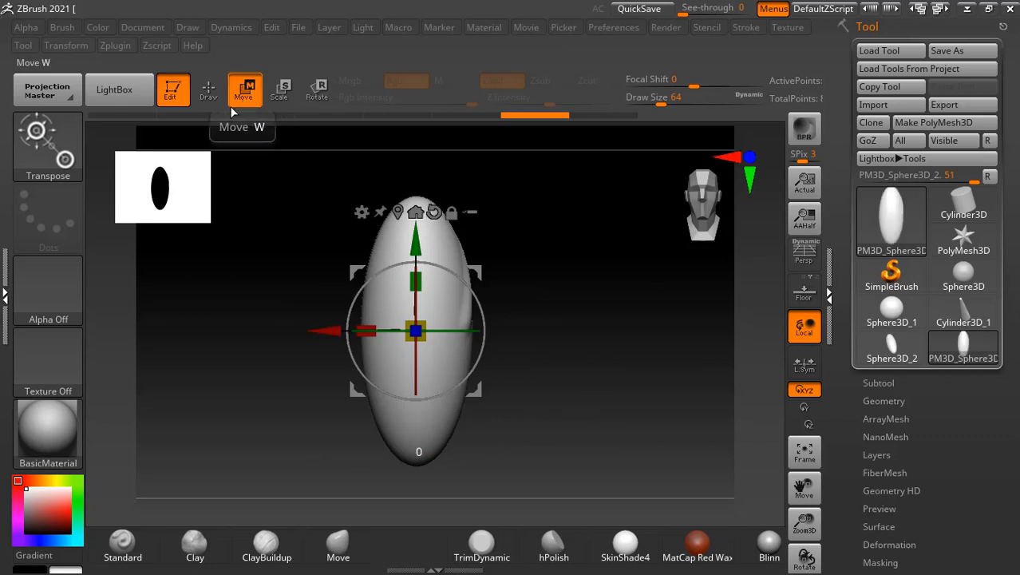
pyautogui.click(209, 92)
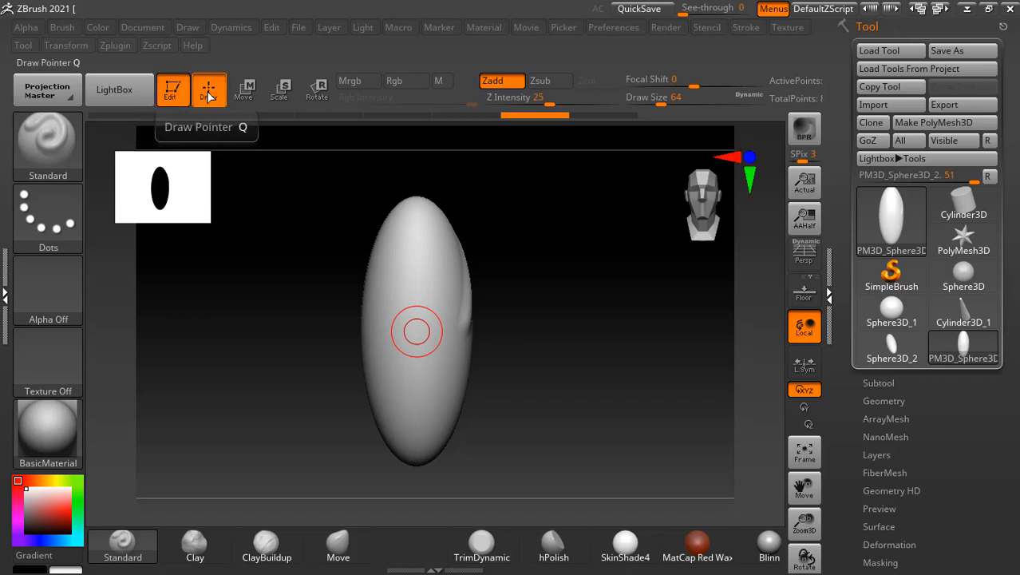
pyautogui.moveTo(423, 254)
pyautogui.mouseDown()
pyautogui.moveTo(390, 344)
pyautogui.moveTo(374, 349)
pyautogui.mouseUp()
pyautogui.hotkey('ctrl', 'z')
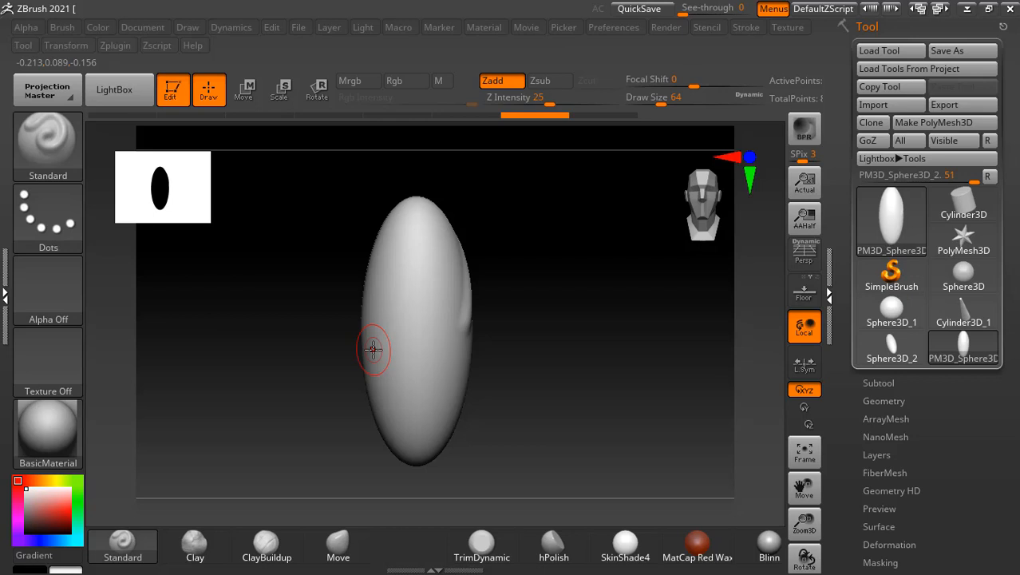
# Step: Load the DemoRhino.ZPR project from LightBox's DemoProjects folder without saving changes to the current project, and orbit around the rhino
pyautogui.moveTo(545, 312); pyautogui.dragTo(611, 313)
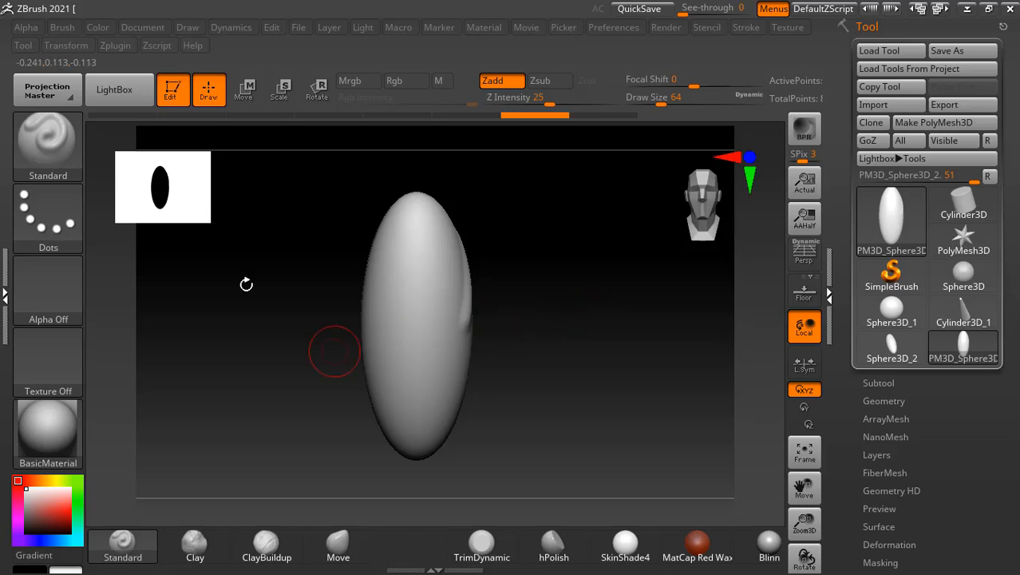
pyautogui.click(119, 96)
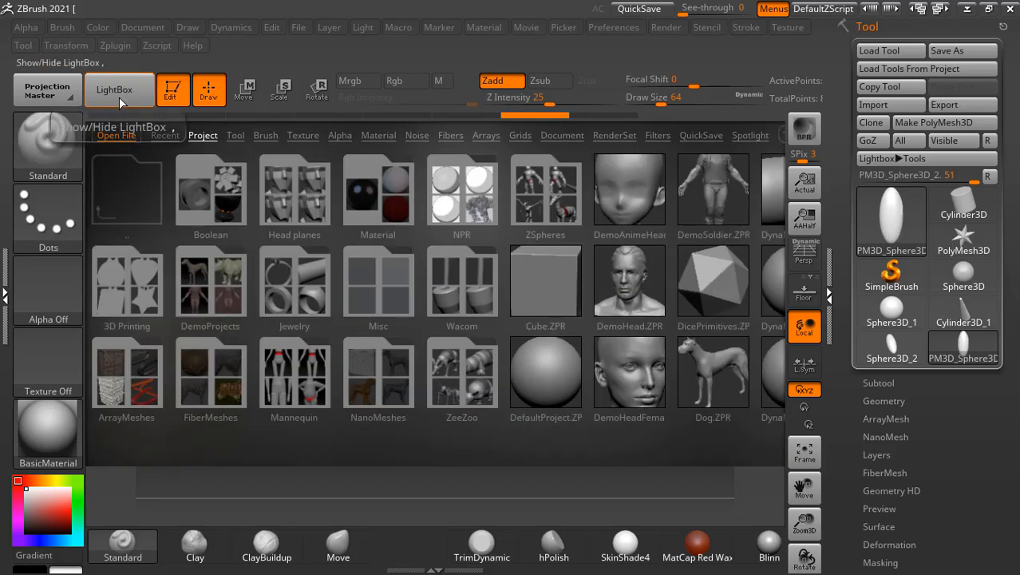
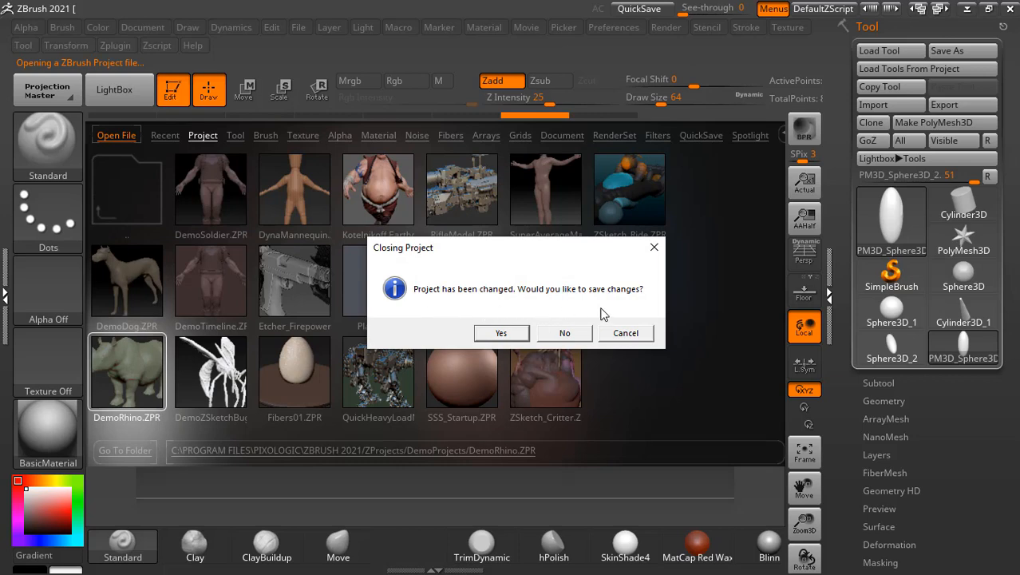
pyautogui.click(567, 334)
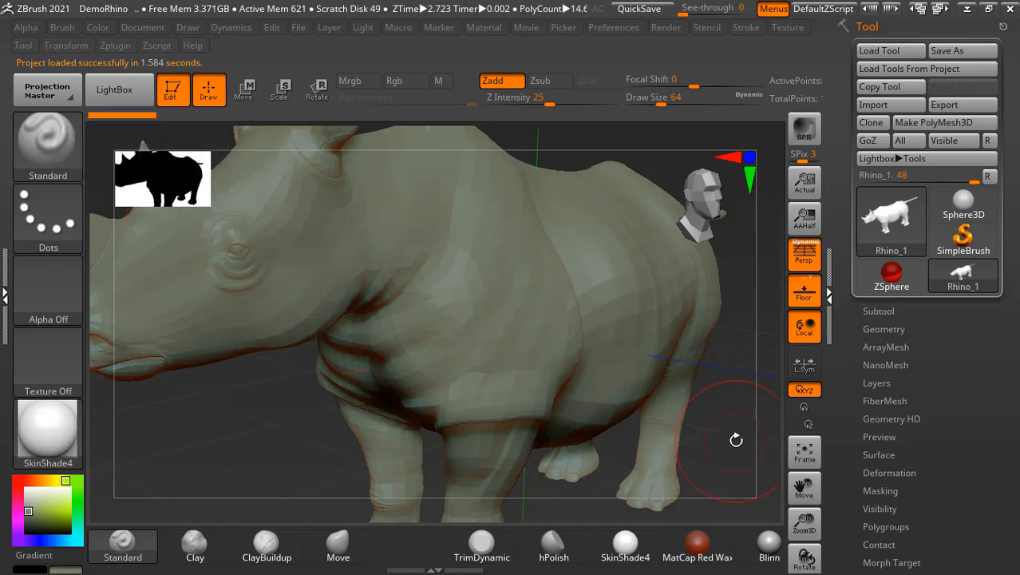
pyautogui.moveTo(702, 394); pyautogui.dragTo(688, 402)
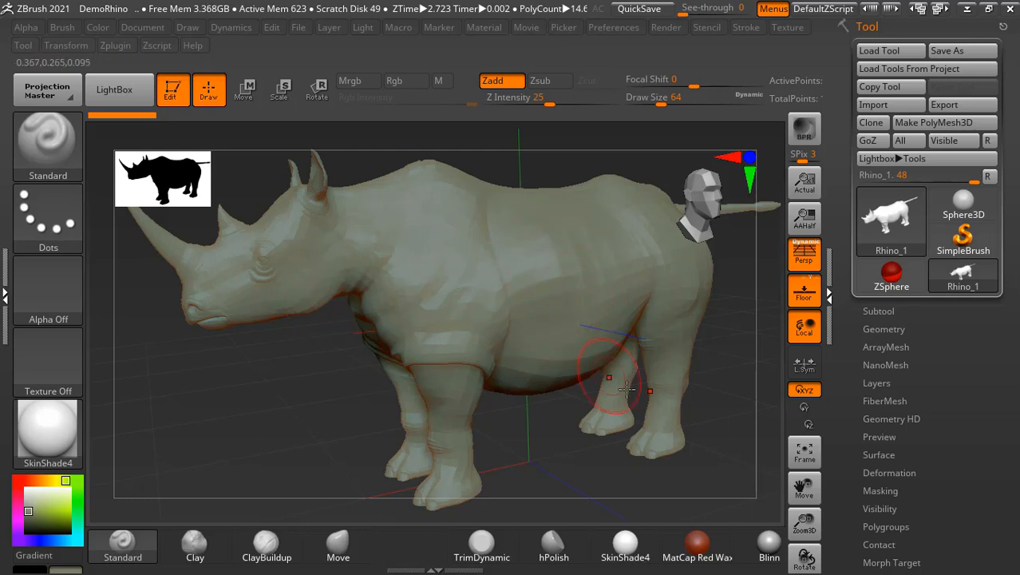
pyautogui.moveTo(742, 337)
pyautogui.mouseDown()
pyautogui.moveTo(740, 353)
pyautogui.moveTo(731, 339)
pyautogui.mouseUp()
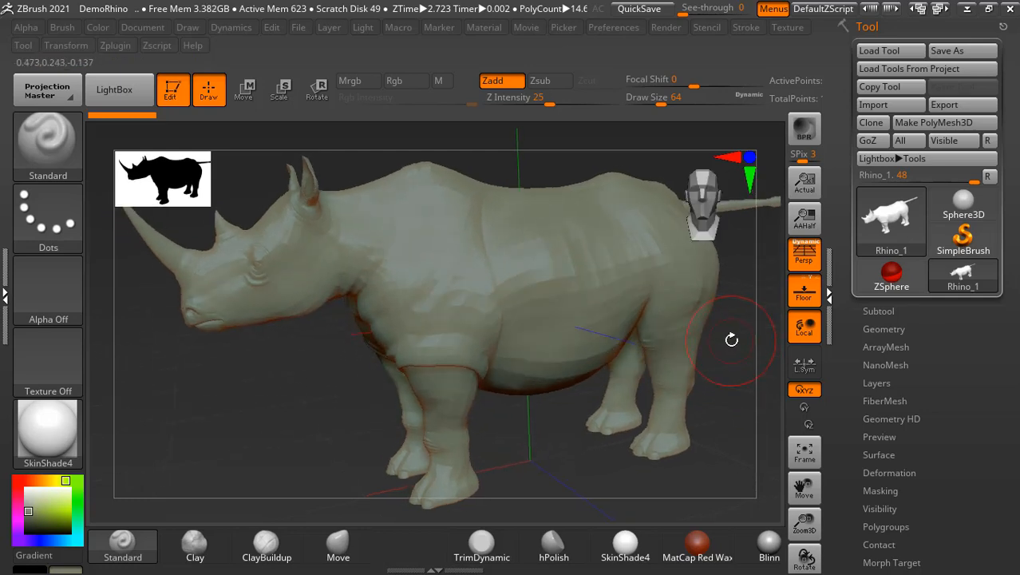
# Step: Look through the Subtool options for the rhino model, from the subtool list down to the merge and extract settings
pyautogui.click(879, 311)
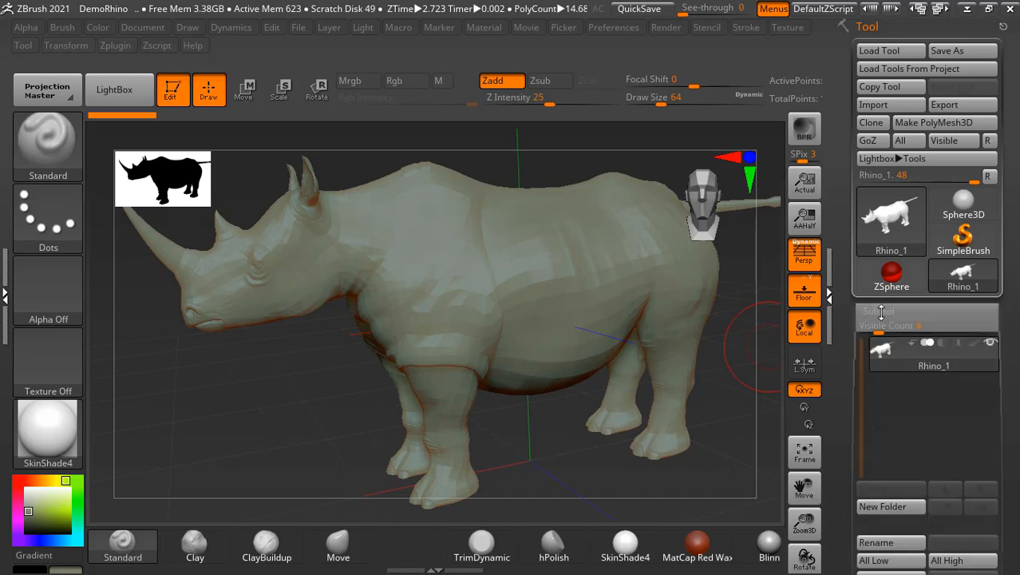
pyautogui.click(881, 311)
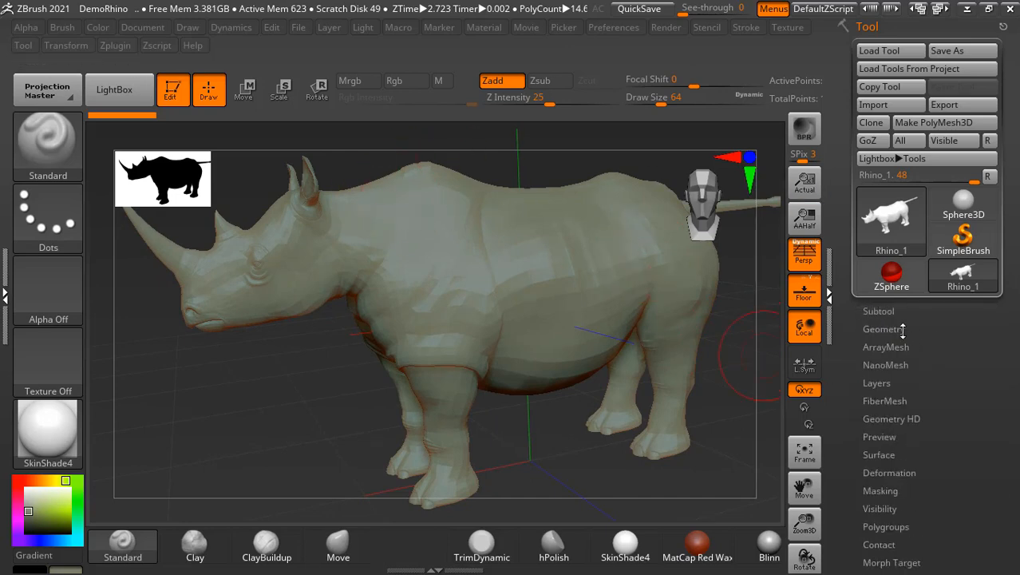
pyautogui.click(882, 312)
pyautogui.moveTo(848, 385); pyautogui.dragTo(852, 265)
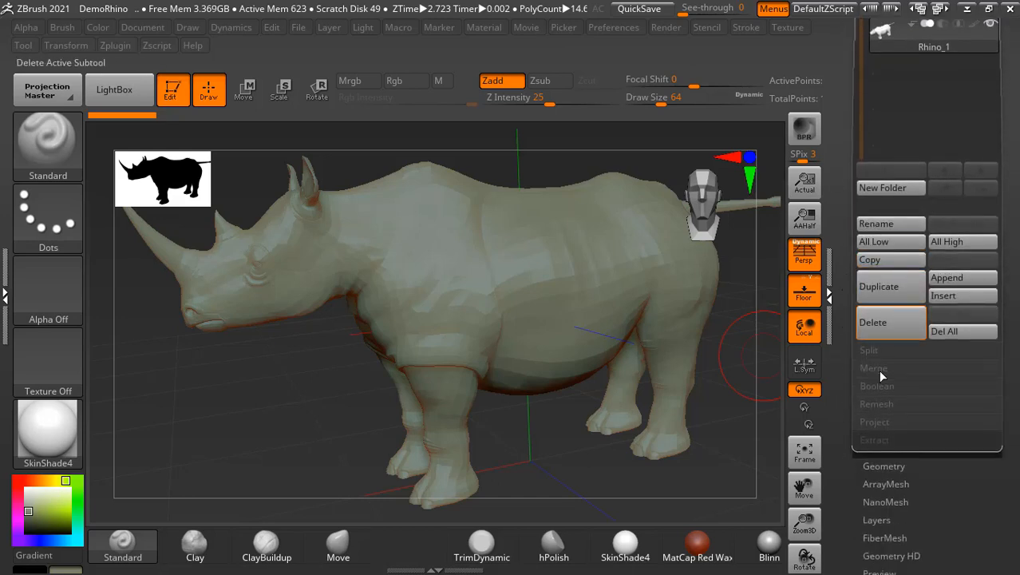
# Step: Subdivide the rhino's geometry with Divide up to subdivision level 4, keeping Smt smoothing on
pyautogui.click(884, 465)
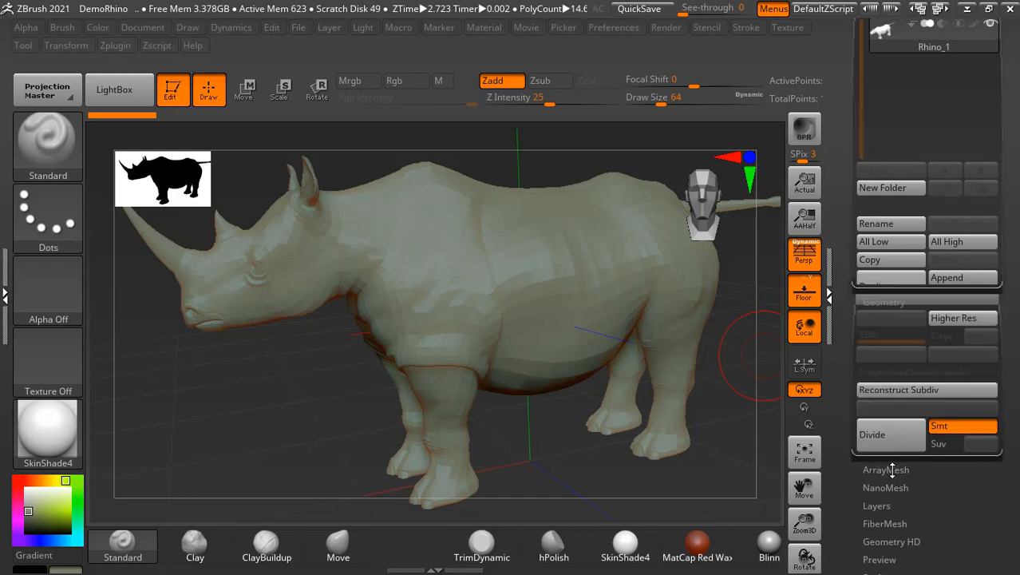
pyautogui.moveTo(893, 471); pyautogui.dragTo(899, 302)
pyautogui.moveTo(848, 141); pyautogui.dragTo(848, 420)
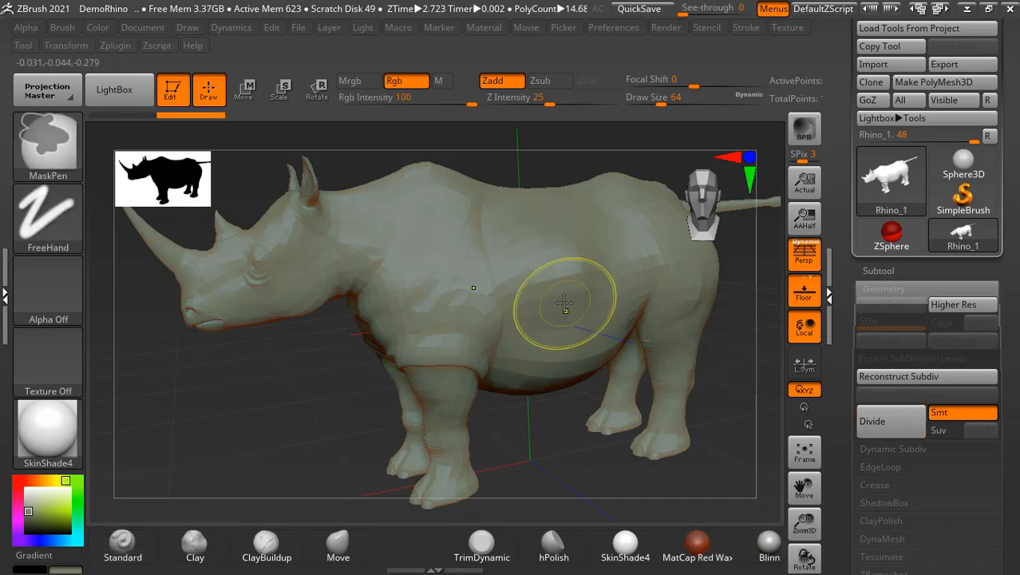
pyautogui.click(880, 429)
pyautogui.click(880, 429)
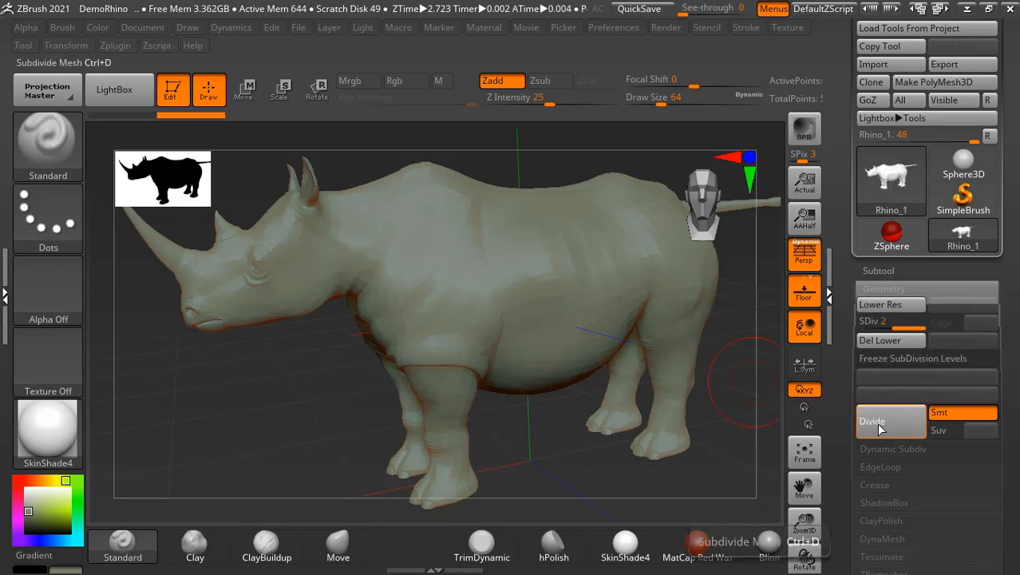
pyautogui.click(879, 429)
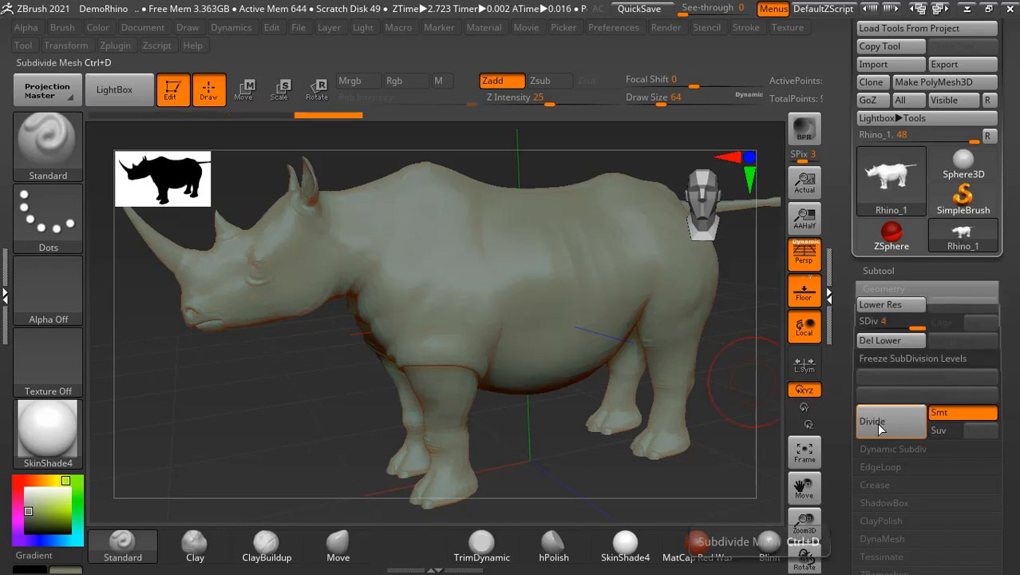
# Step: Compare the rhino at subdivision levels 1 and 4, and divide the mesh once more to level 5
pyautogui.moveTo(911, 327); pyautogui.dragTo(851, 322)
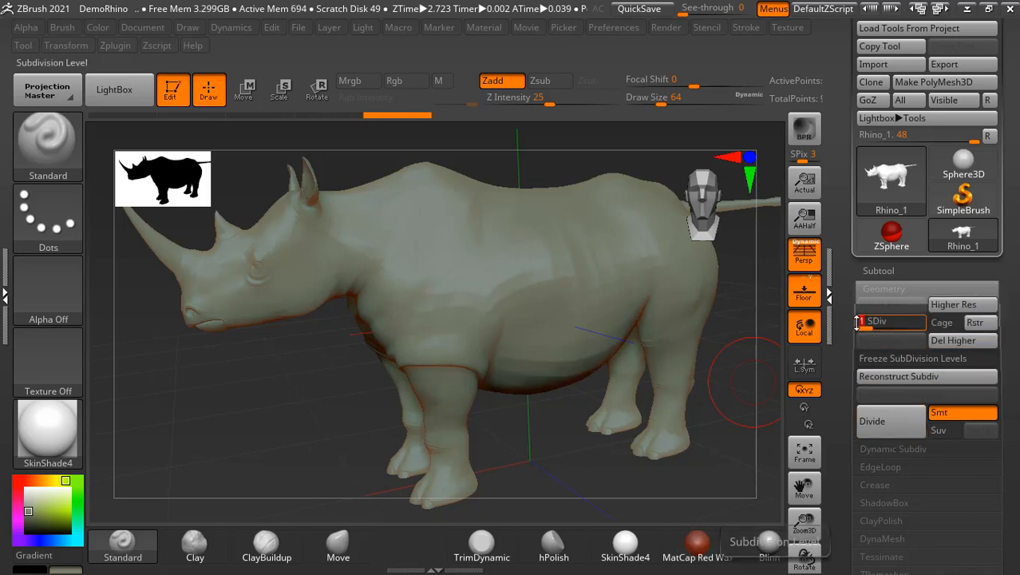
pyautogui.moveTo(862, 323); pyautogui.dragTo(926, 323)
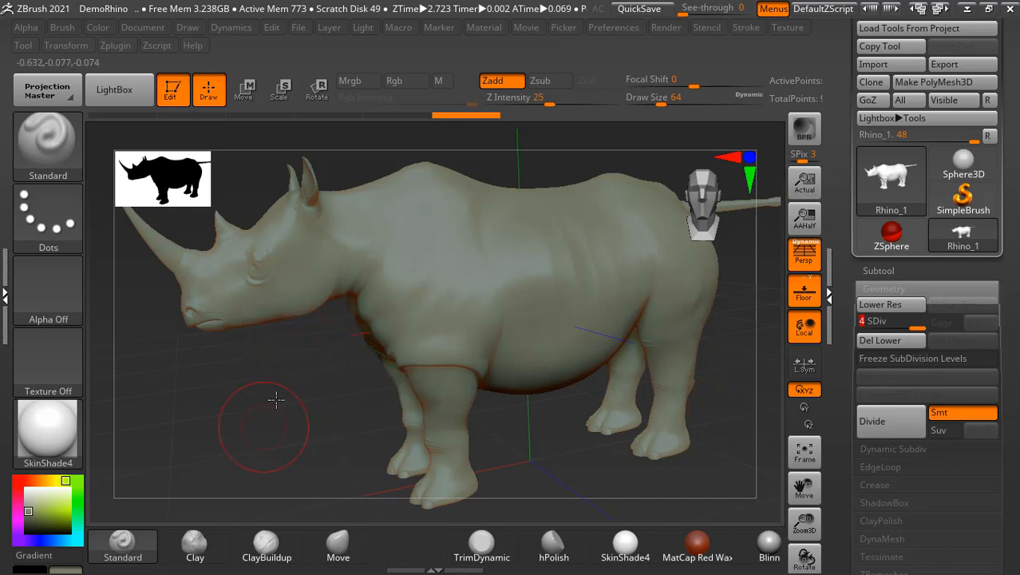
pyautogui.moveTo(277, 400); pyautogui.dragTo(264, 420)
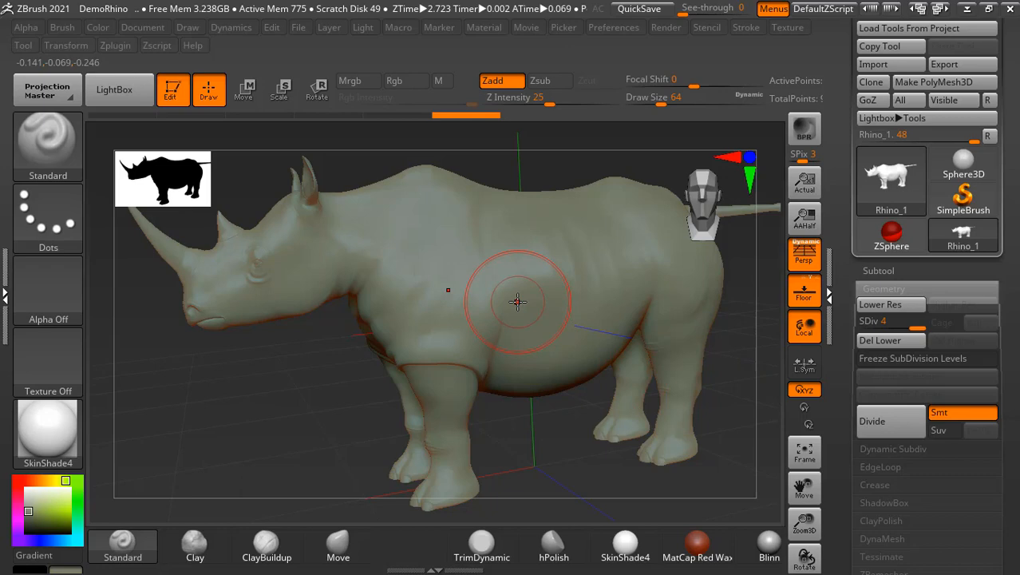
pyautogui.hotkey('ctrl', 'd')
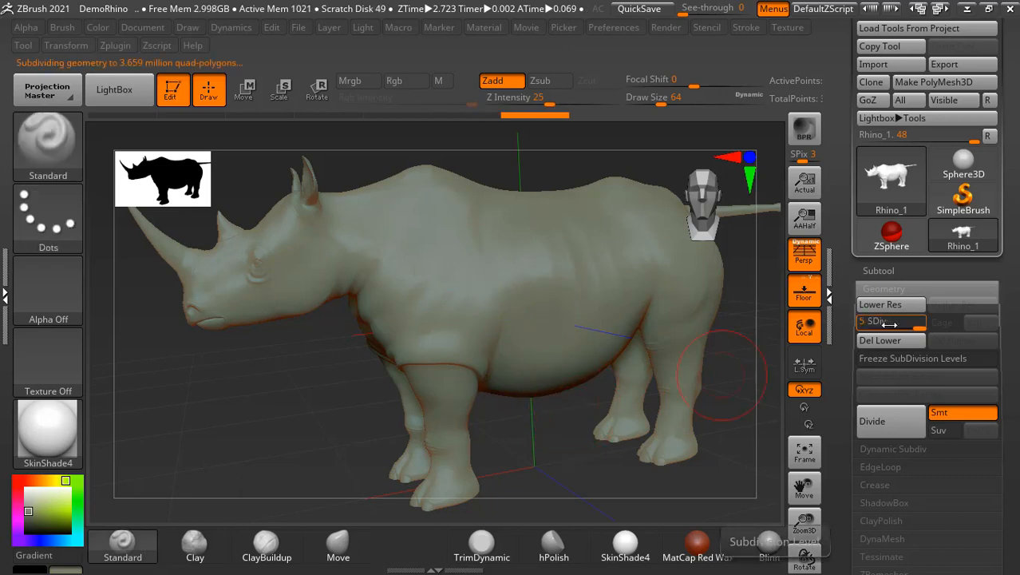
# Step: Step the rhino's subdivision down to level 2 and back up to level 5
pyautogui.press('shift')
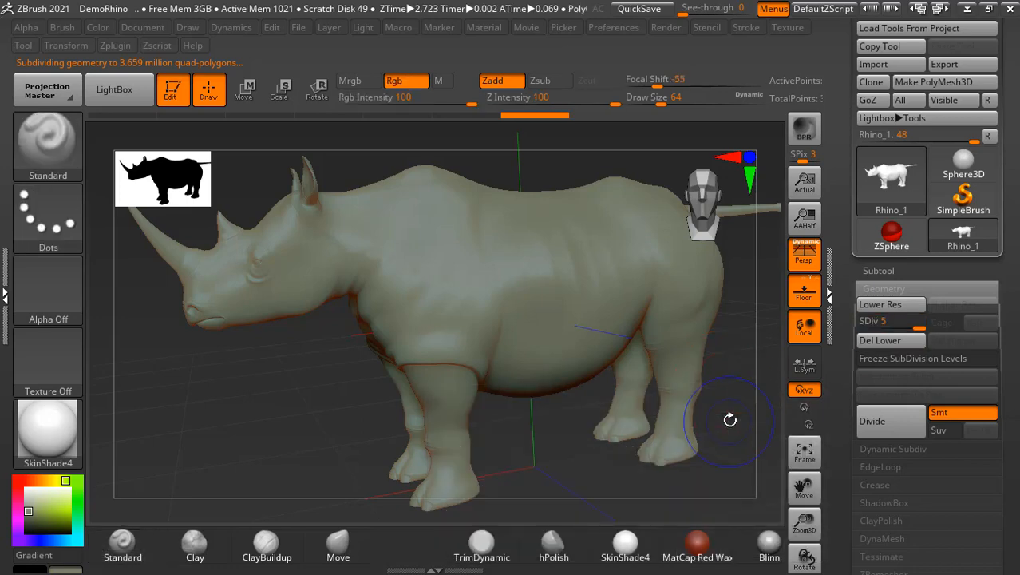
pyautogui.hotkey('shift', 'd')
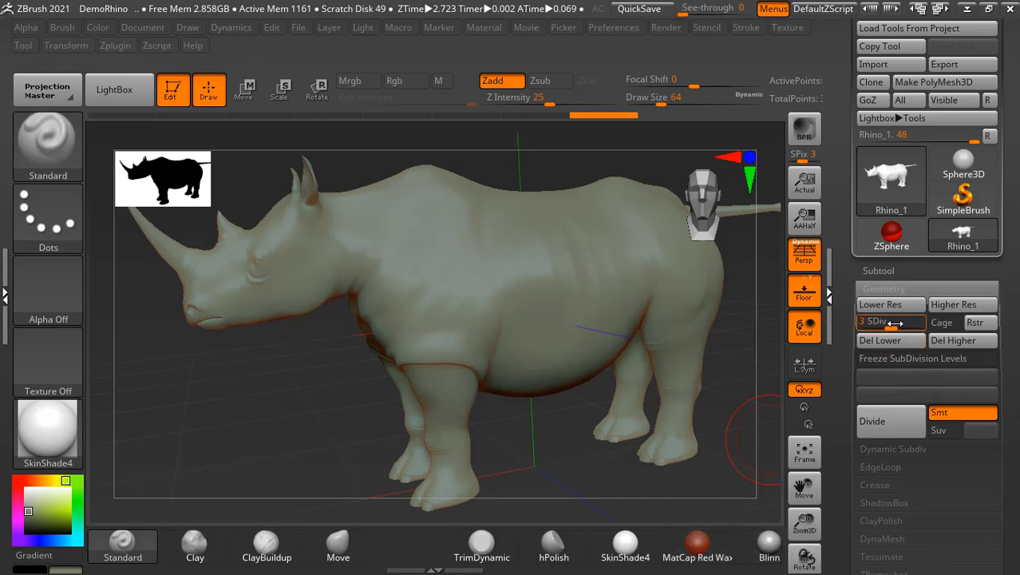
pyautogui.press('shift')
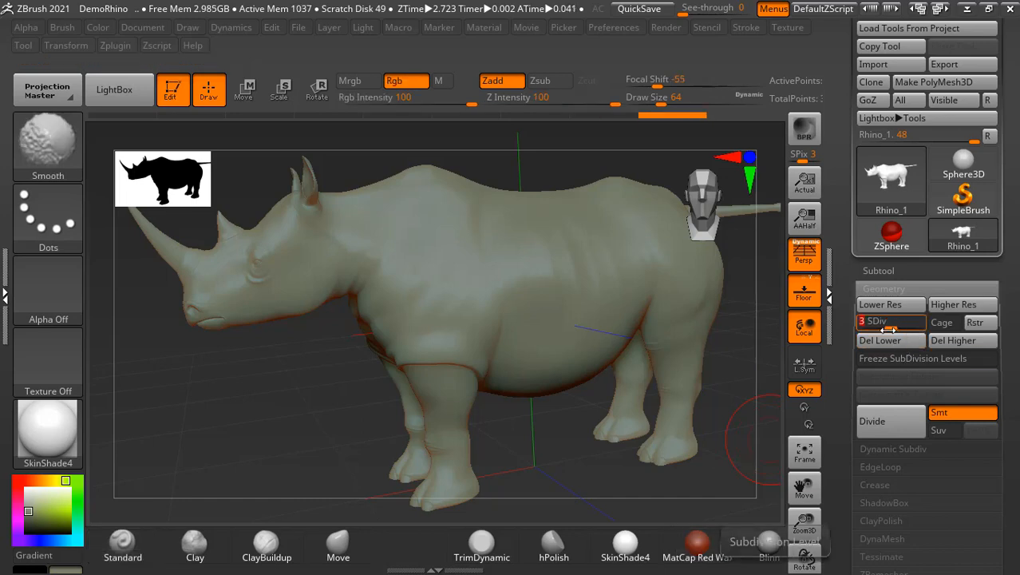
pyautogui.hotkey('shift', 'd')
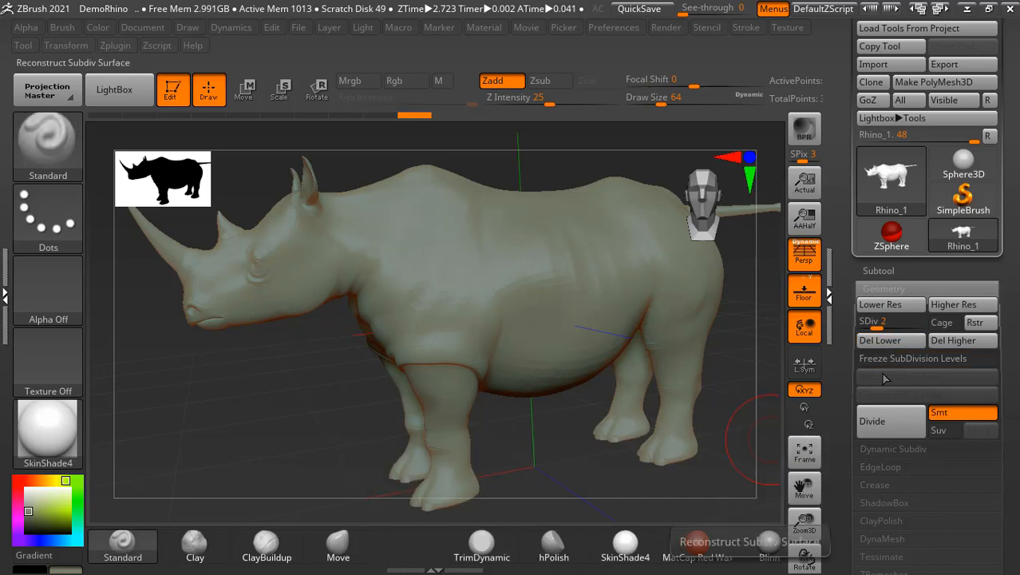
pyautogui.press('d')
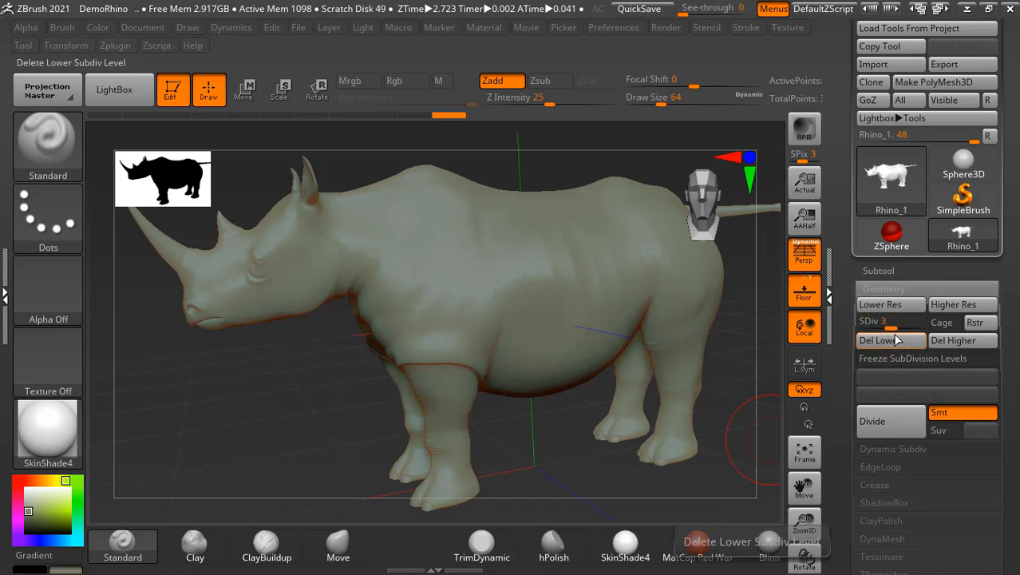
pyautogui.press('d')
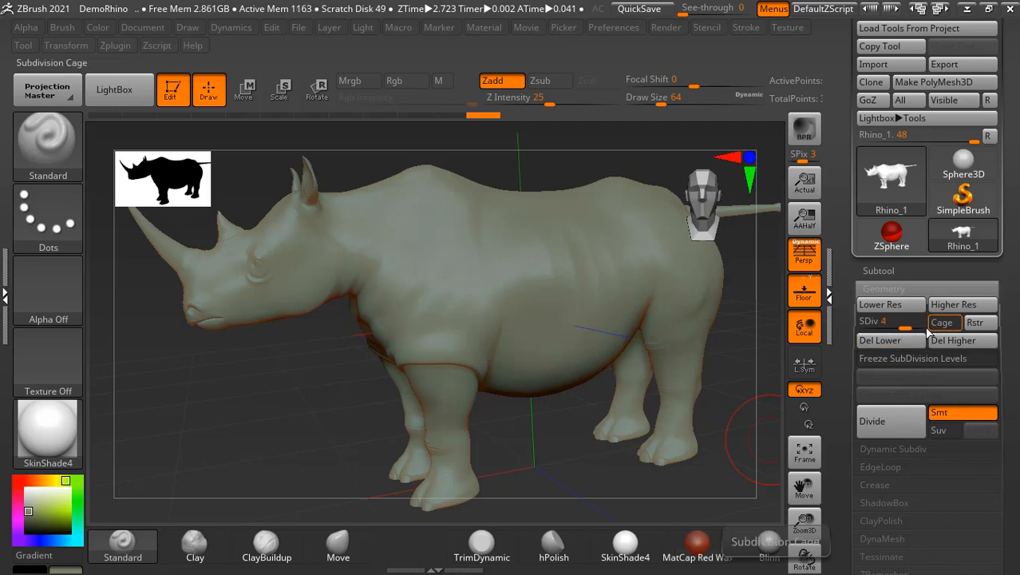
pyautogui.press('d')
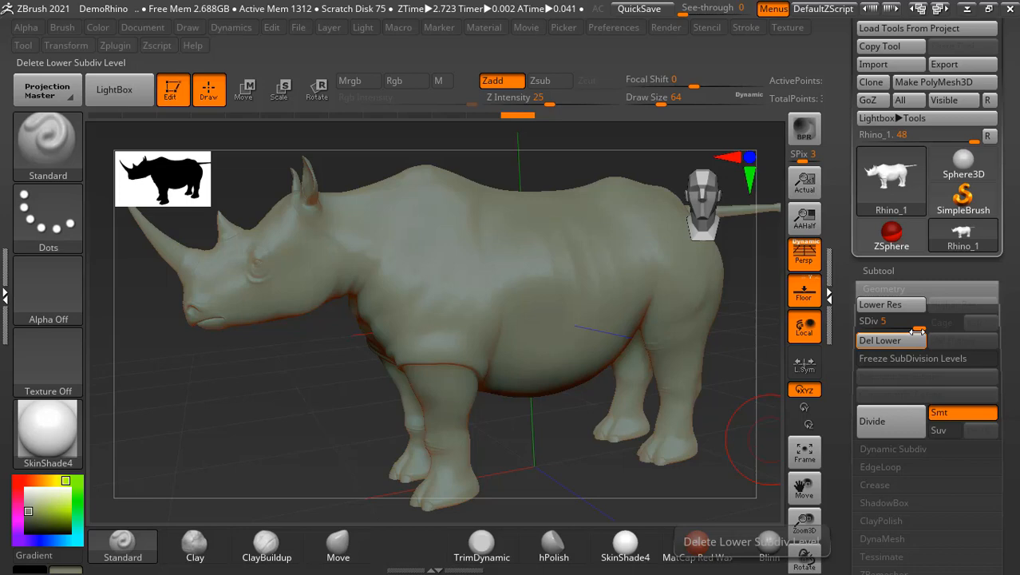
# Step: Step the rhino down through its subdivision levels to level 1 and return it to level 5
pyautogui.press('shift')
pyautogui.hotkey('shift', 'd')
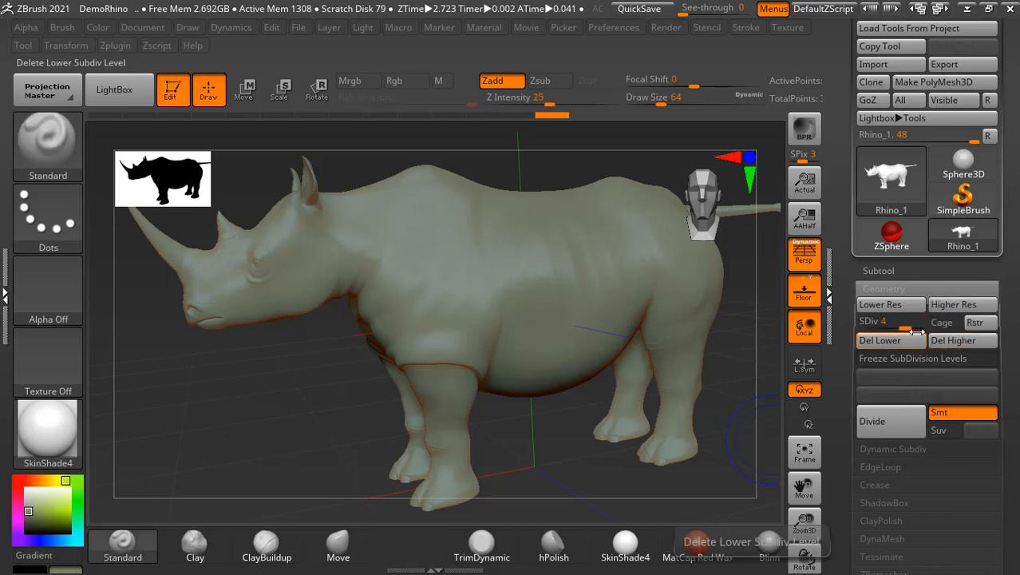
pyautogui.press('shift')
pyautogui.hotkey('shift', 'd')
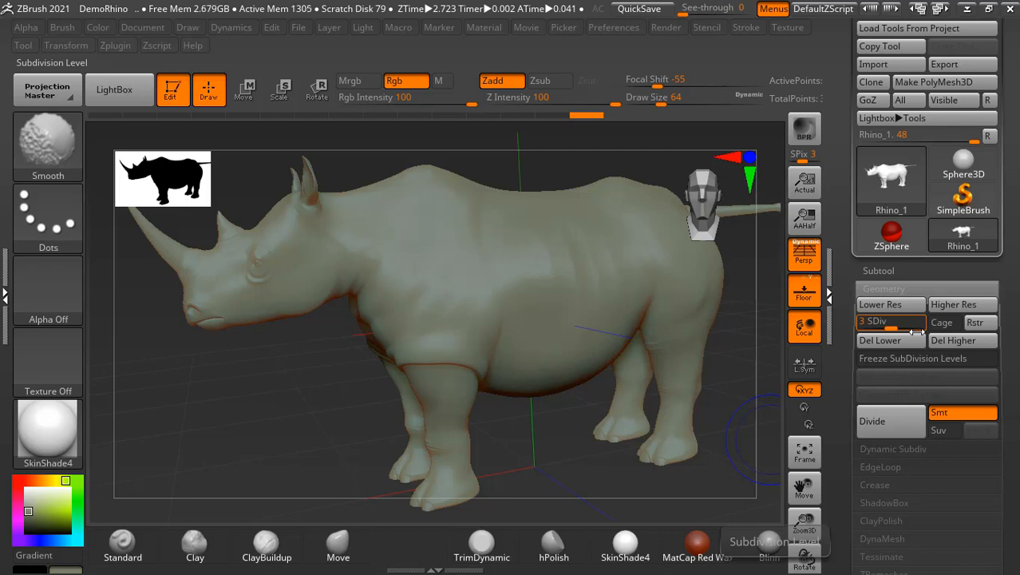
pyautogui.hotkey('shift', 'd')
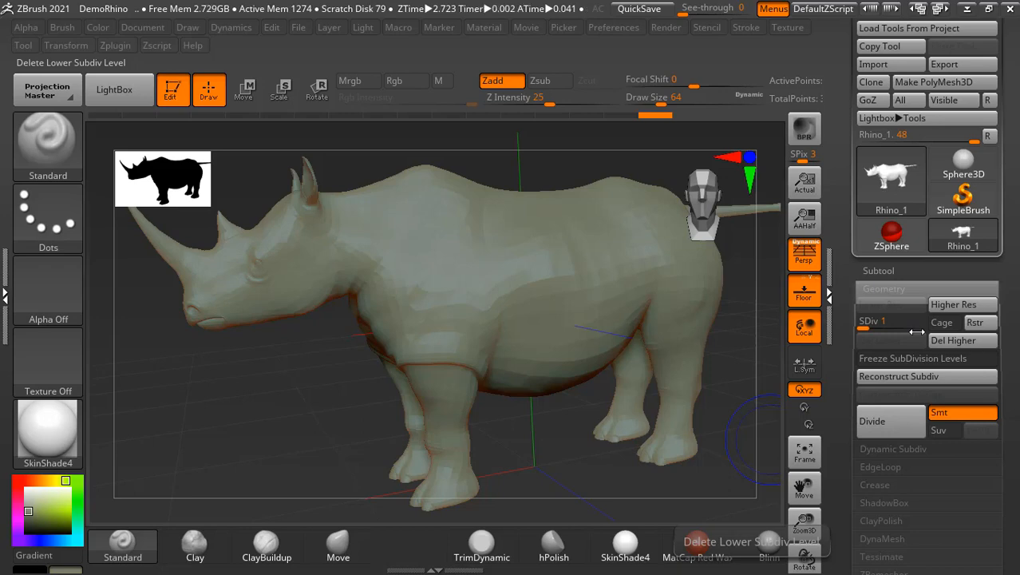
pyautogui.press('d')
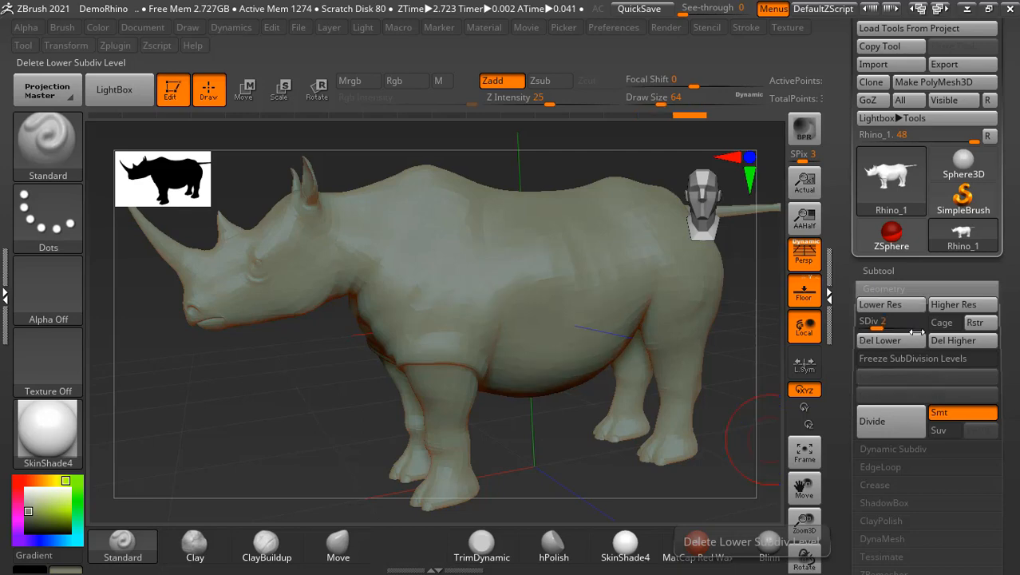
pyautogui.press('d')
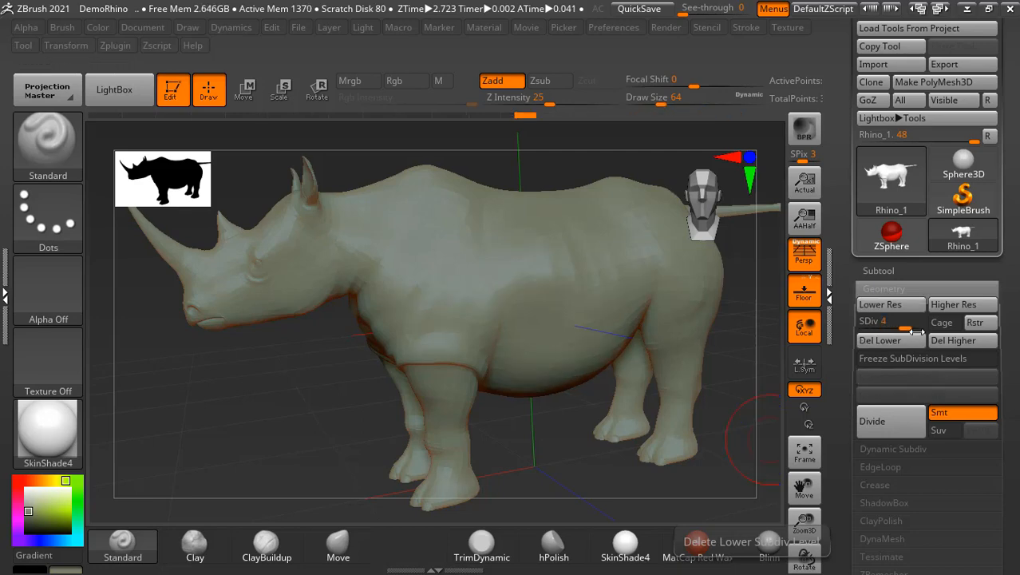
pyautogui.press('d')
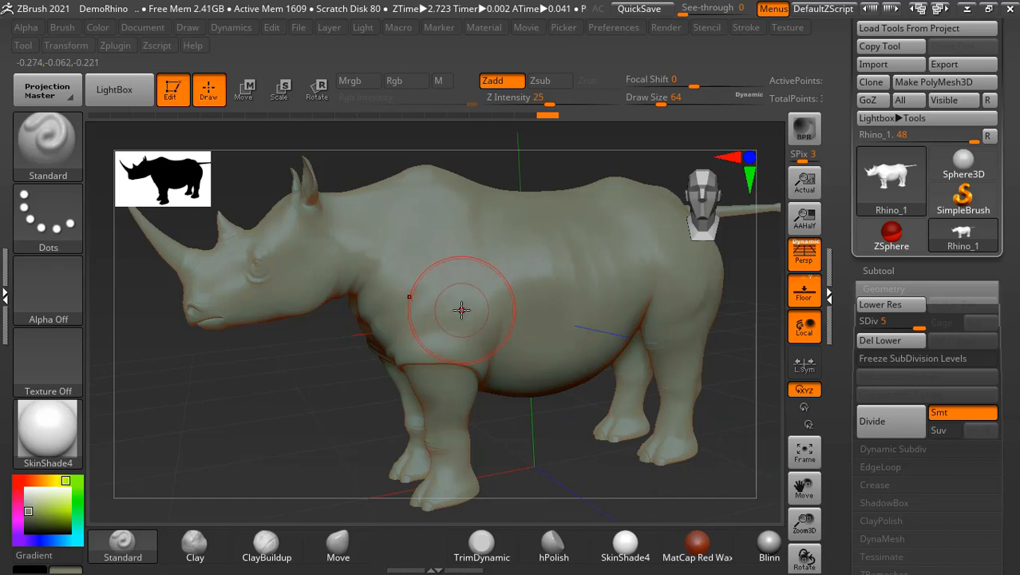
# Step: Set Draw Size to 20 and sculpt test creases on the rhino's shoulder and flank, changing Focal Shift from -18 to 64 and 76
pyautogui.moveTo(567, 426); pyautogui.dragTo(561, 420)
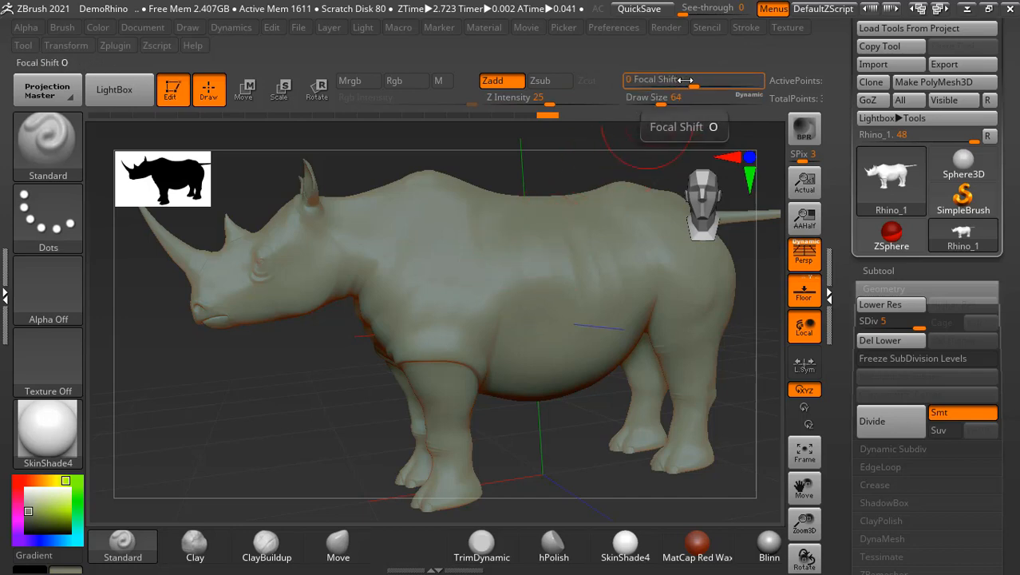
pyautogui.moveTo(685, 80)
pyautogui.mouseDown()
pyautogui.moveTo(672, 86)
pyautogui.moveTo(717, 85)
pyautogui.moveTo(667, 86)
pyautogui.moveTo(680, 85)
pyautogui.moveTo(657, 102)
pyautogui.mouseUp()
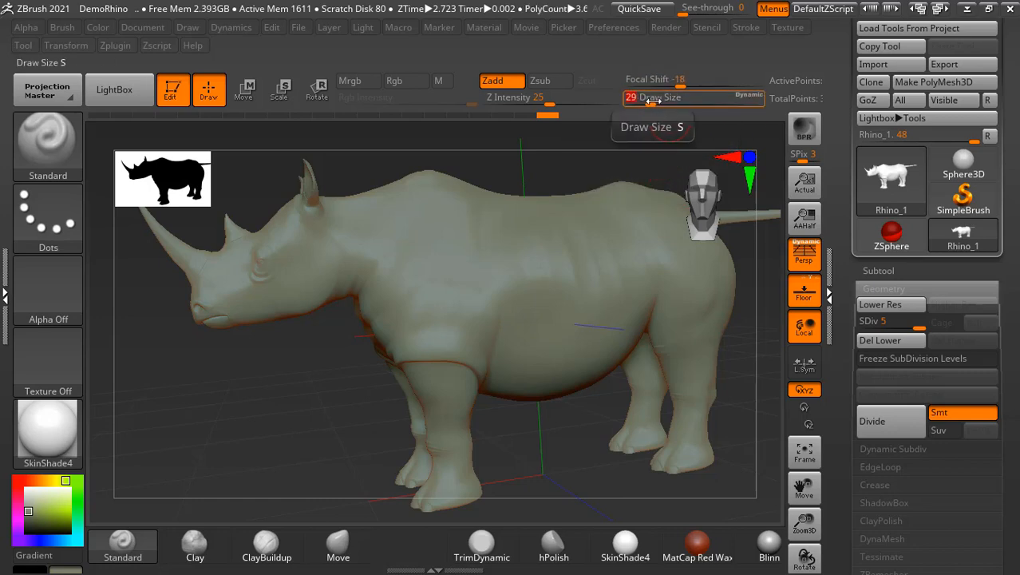
pyautogui.moveTo(650, 103); pyautogui.dragTo(651, 104)
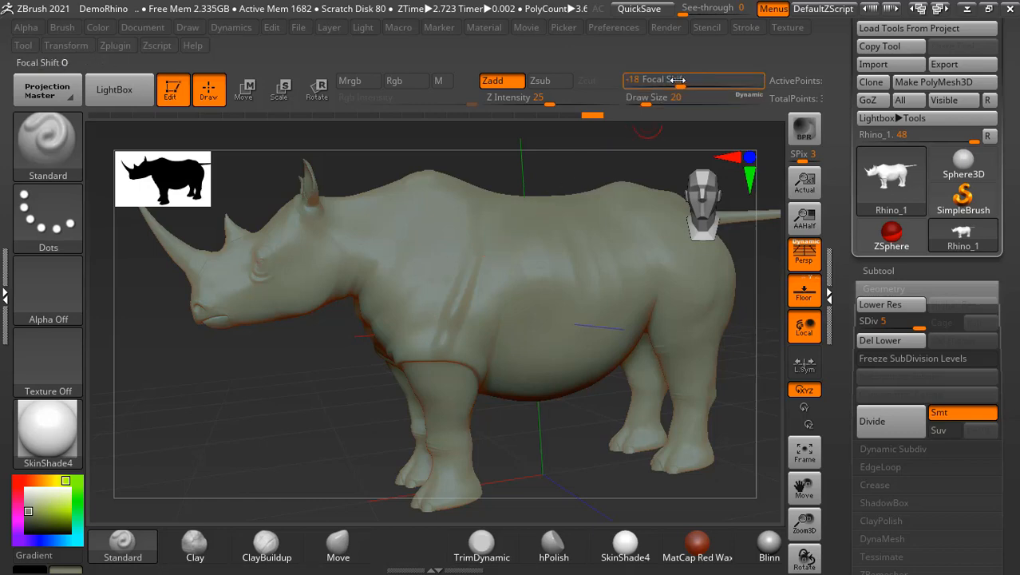
pyautogui.moveTo(681, 81)
pyautogui.mouseDown()
pyautogui.moveTo(707, 84)
pyautogui.moveTo(682, 81)
pyautogui.mouseUp()
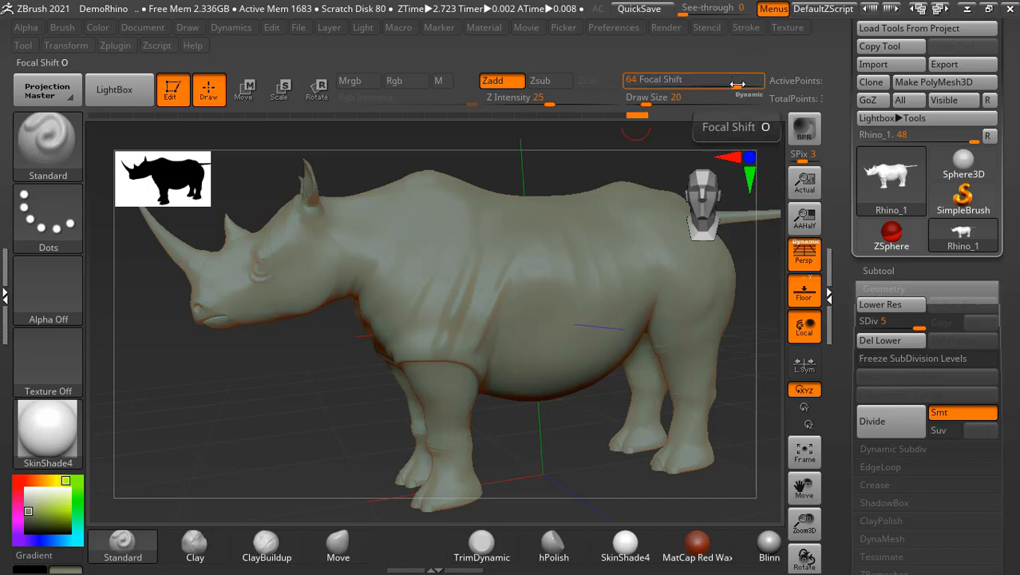
pyautogui.moveTo(736, 84); pyautogui.dragTo(747, 84)
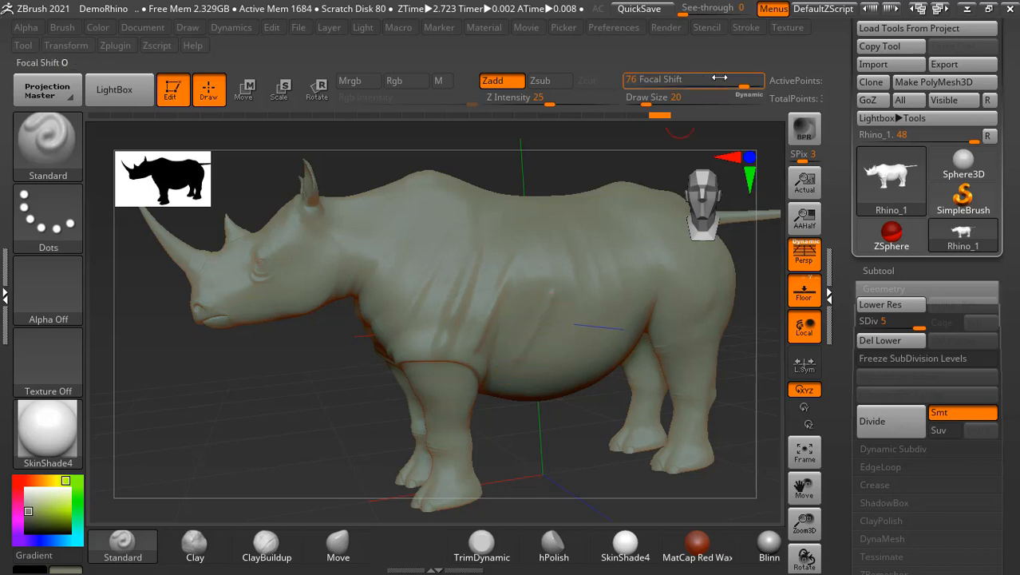
# Step: Change Focal Shift to -67 and back to -18, sculpting test creases on the rhino's flank
pyautogui.moveTo(731, 79)
pyautogui.mouseDown()
pyautogui.moveTo(653, 80)
pyautogui.moveTo(721, 79)
pyautogui.mouseUp()
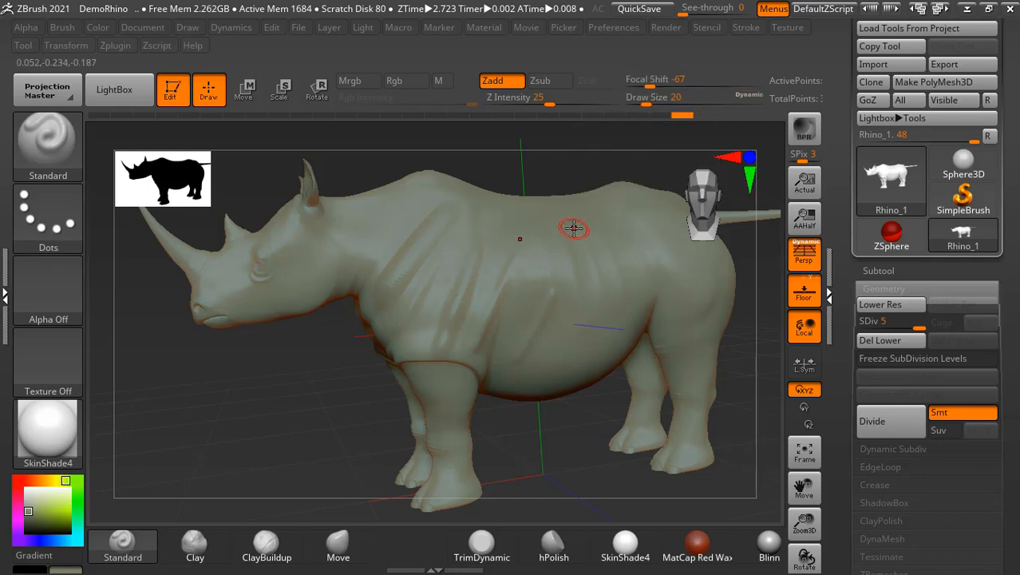
pyautogui.press('o')
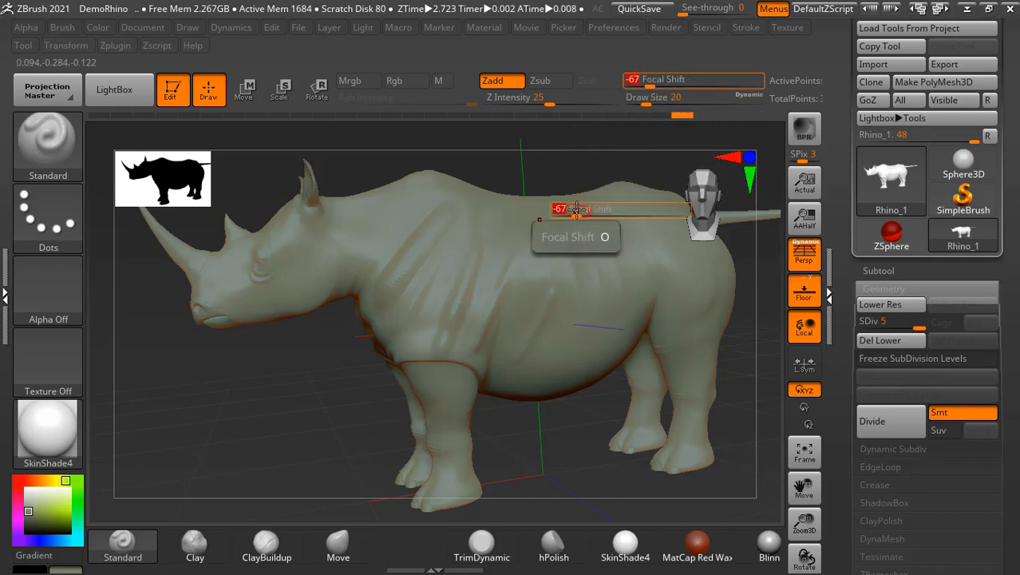
pyautogui.moveTo(577, 209); pyautogui.dragTo(610, 212)
pyautogui.moveTo(595, 305); pyautogui.dragTo(567, 354)
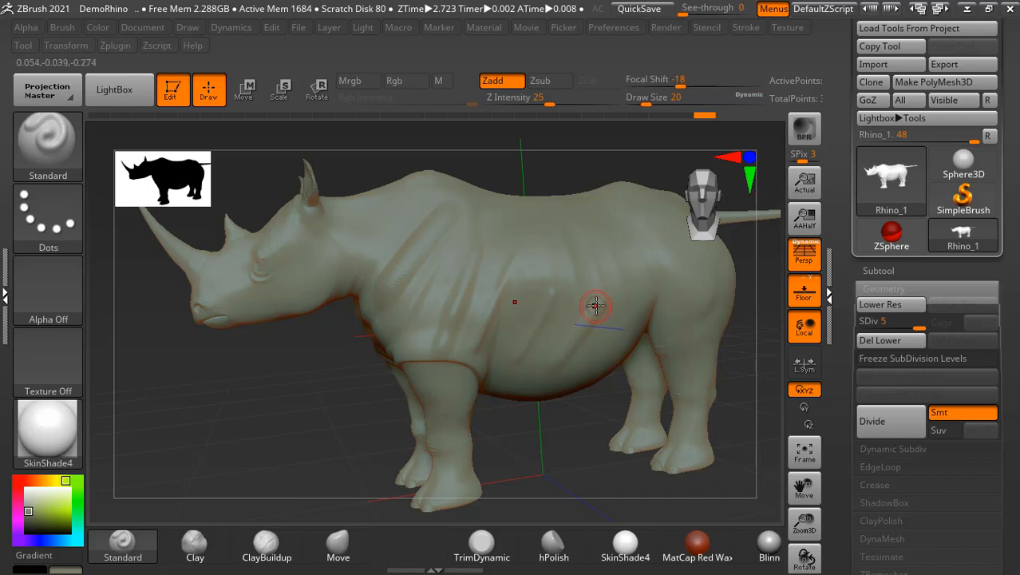
# Step: Raise Focal Shift to 55 and 69, sculpting more test creases along the rhino's flank
pyautogui.press('o')
pyautogui.moveTo(599, 281)
pyautogui.mouseDown()
pyautogui.moveTo(572, 281)
pyautogui.moveTo(623, 281)
pyautogui.moveTo(601, 279)
pyautogui.mouseUp()
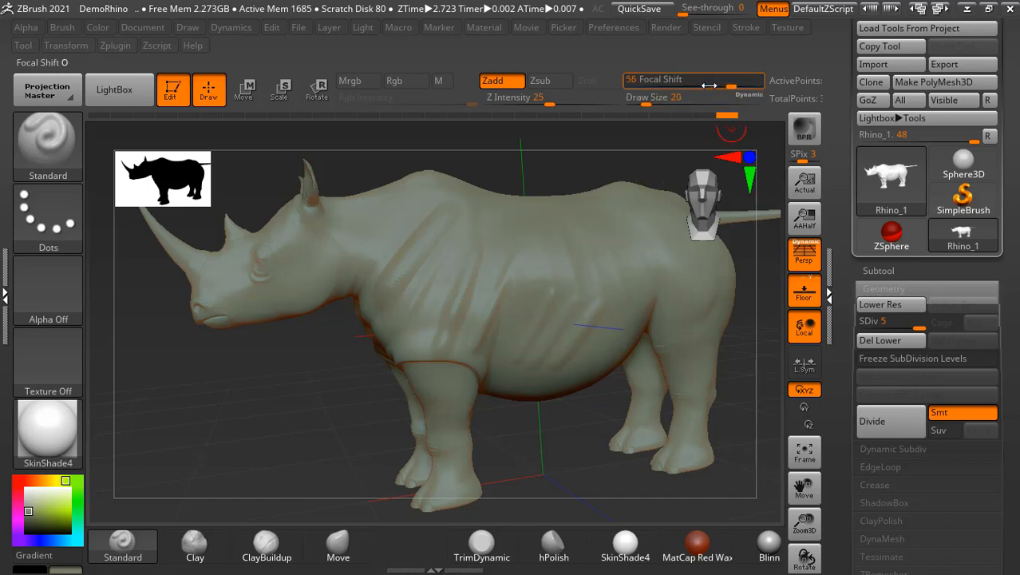
pyautogui.moveTo(709, 85); pyautogui.dragTo(717, 84)
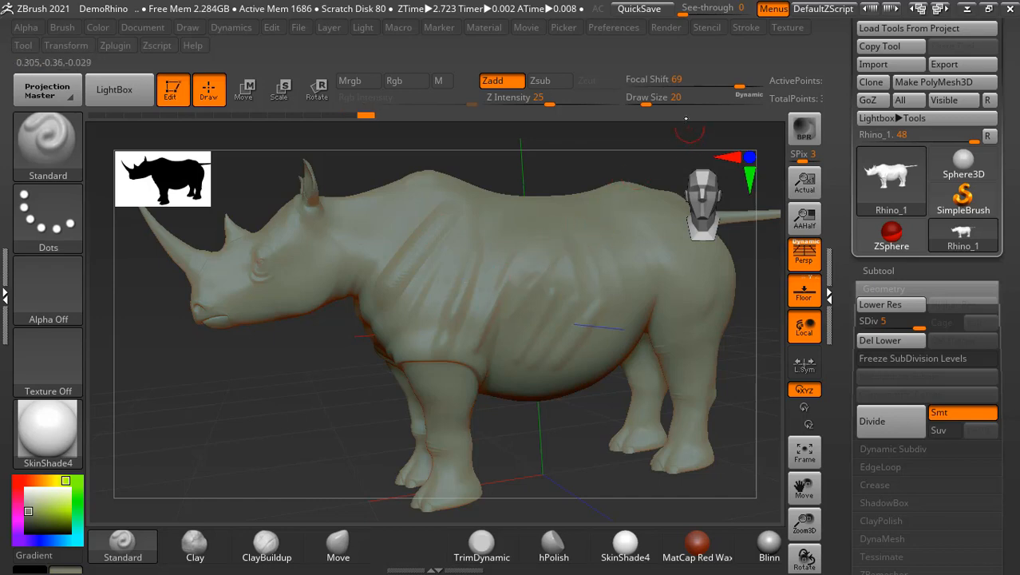
# Step: Change Draw Size to 80, reduce it to 13, and sculpt fine raised creases across the rhino's shoulder and side
pyautogui.moveTo(653, 104); pyautogui.dragTo(669, 104)
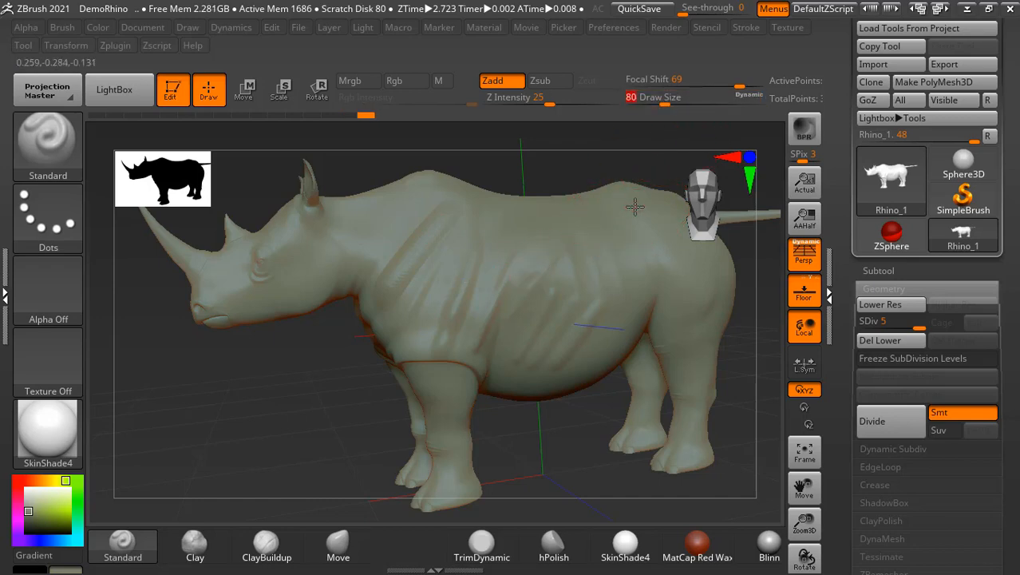
pyautogui.press('ctrl')
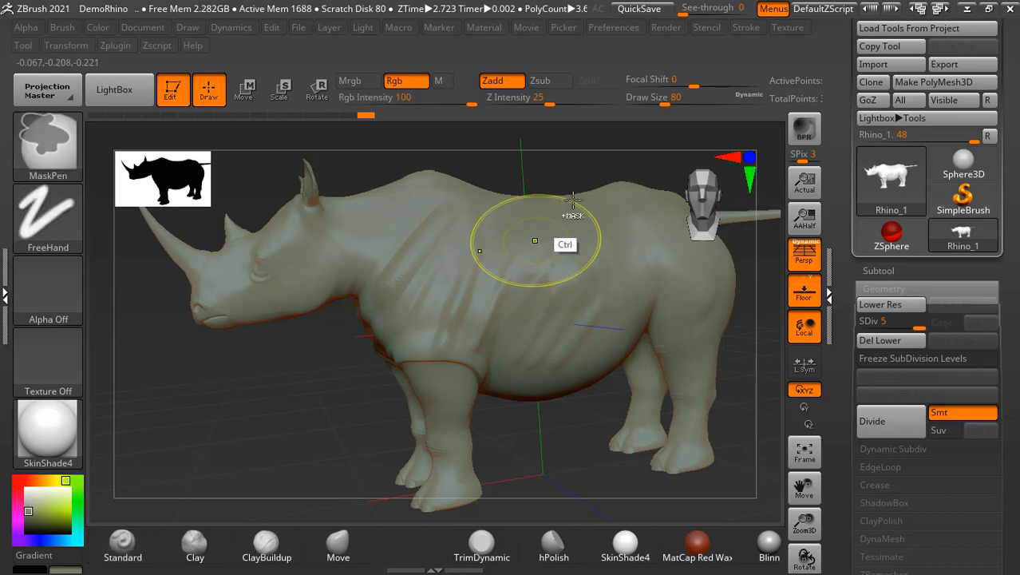
pyautogui.moveTo(665, 101); pyautogui.dragTo(641, 114)
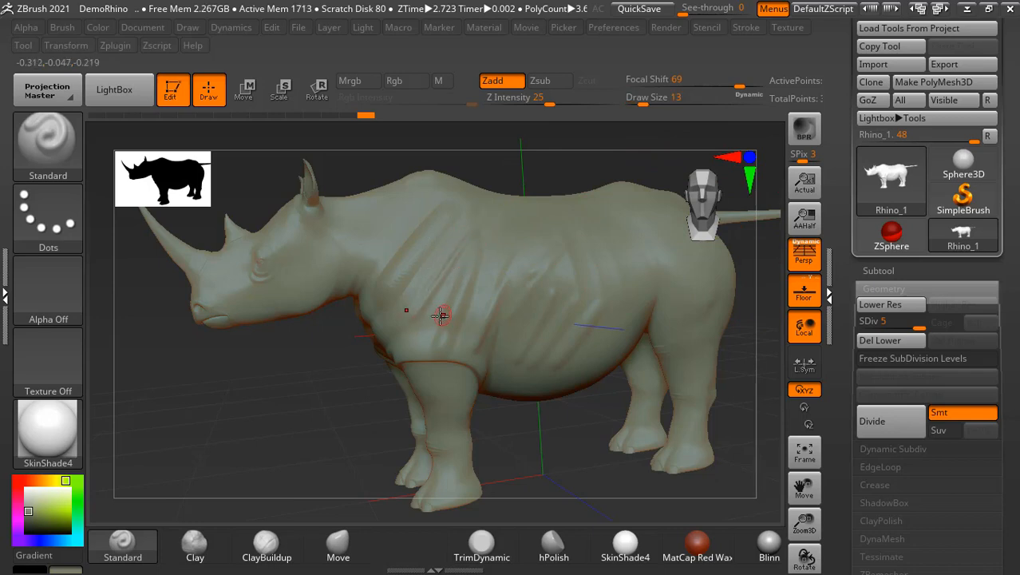
pyautogui.moveTo(481, 295)
pyautogui.mouseDown()
pyautogui.moveTo(501, 251)
pyautogui.moveTo(532, 231)
pyautogui.mouseUp()
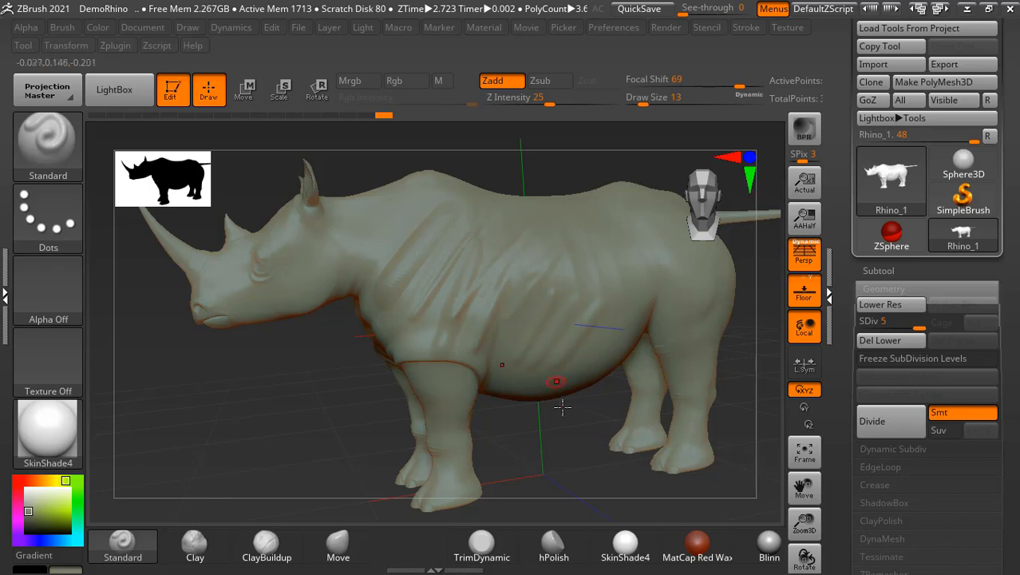
pyautogui.moveTo(558, 406)
pyautogui.mouseDown()
pyautogui.moveTo(583, 425)
pyautogui.moveTo(575, 415)
pyautogui.mouseUp()
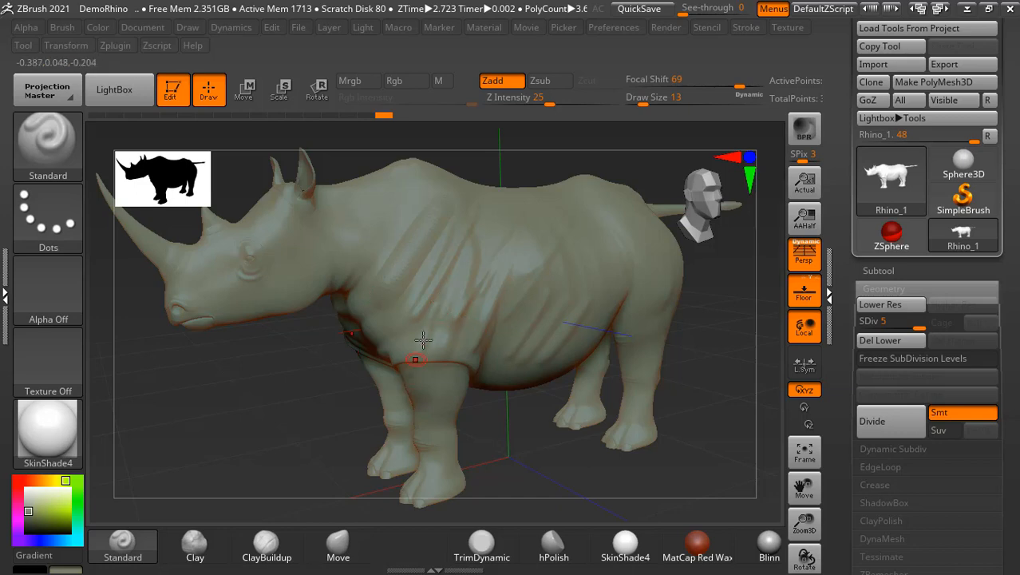
# Step: Switch the Standard brush to Zsub and carve diagonal grooves between the creases on the rhino's shoulder and flank
pyautogui.click(540, 81)
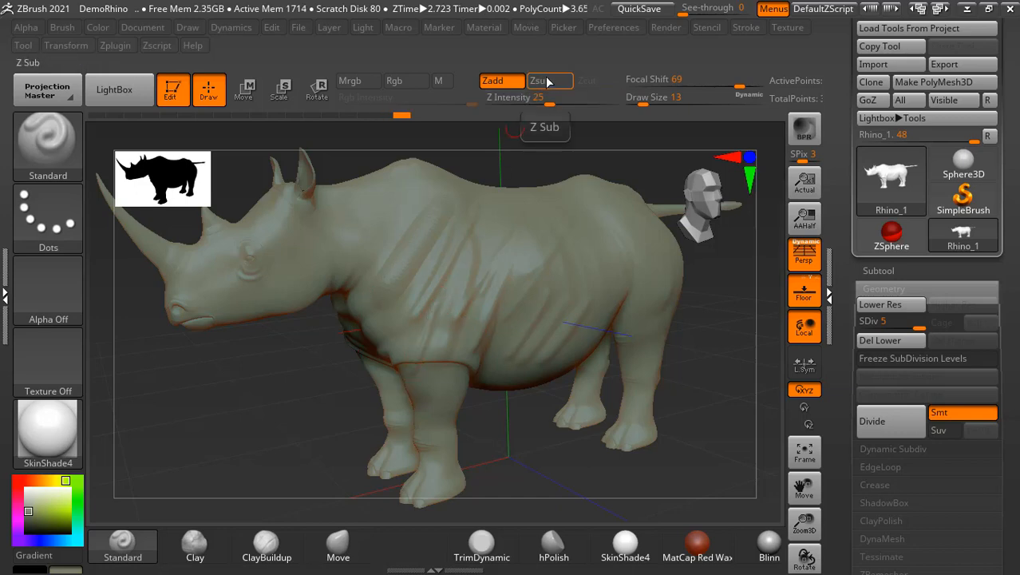
pyautogui.moveTo(714, 356); pyautogui.dragTo(713, 353)
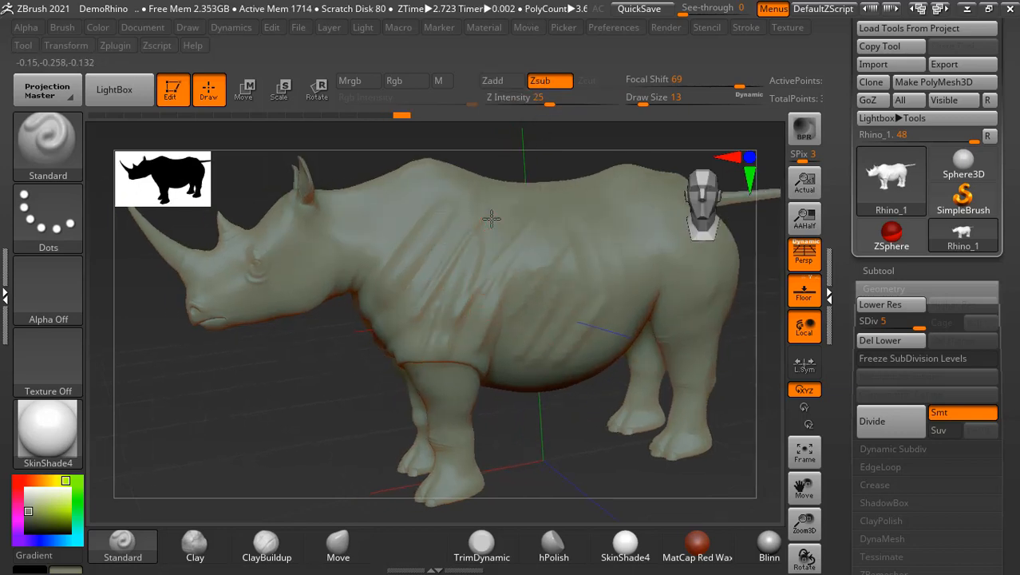
pyautogui.moveTo(480, 232); pyautogui.dragTo(462, 292)
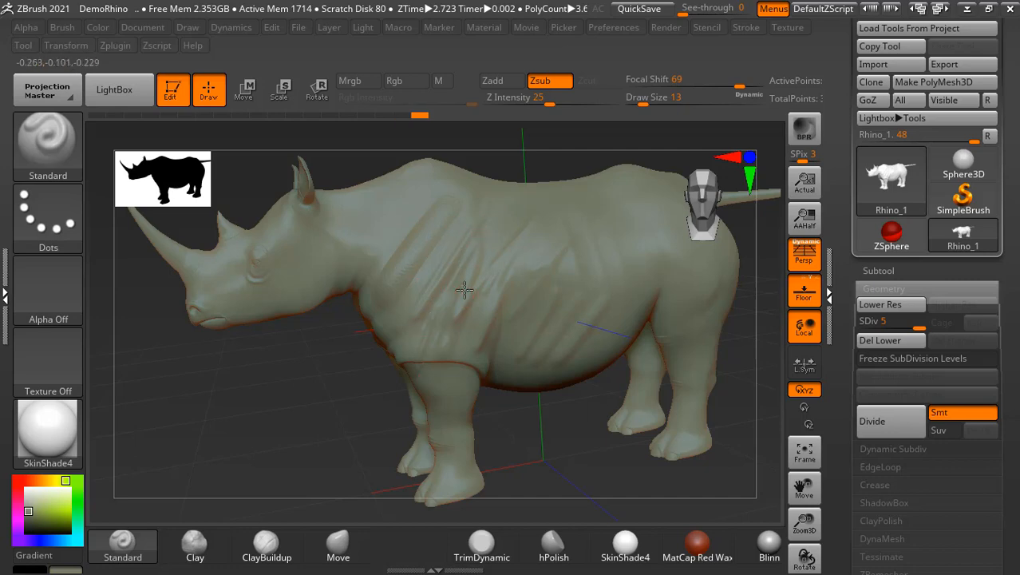
pyautogui.moveTo(516, 246); pyautogui.dragTo(471, 318)
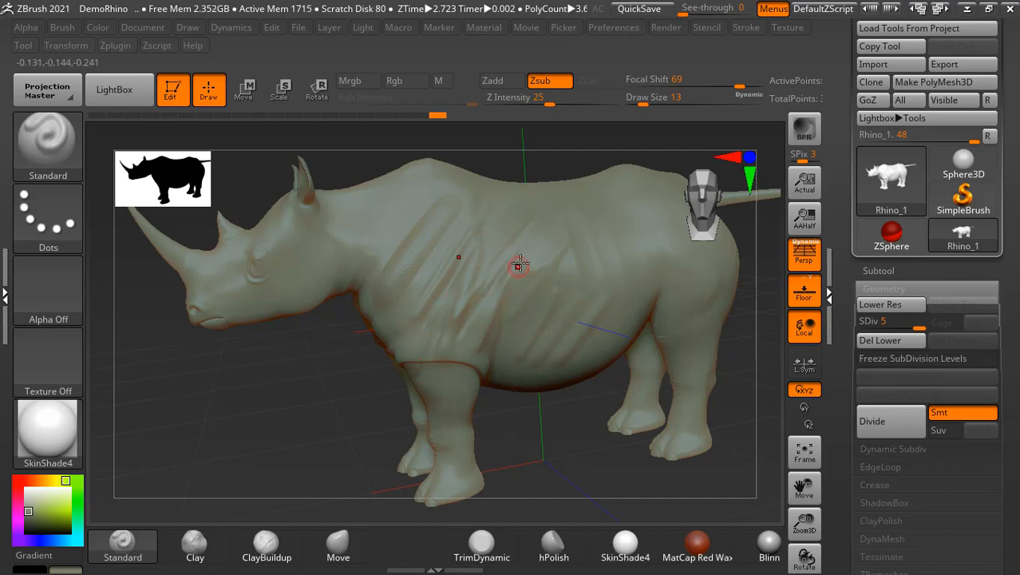
pyautogui.moveTo(519, 264); pyautogui.dragTo(481, 346)
pyautogui.moveTo(572, 251); pyautogui.dragTo(503, 336)
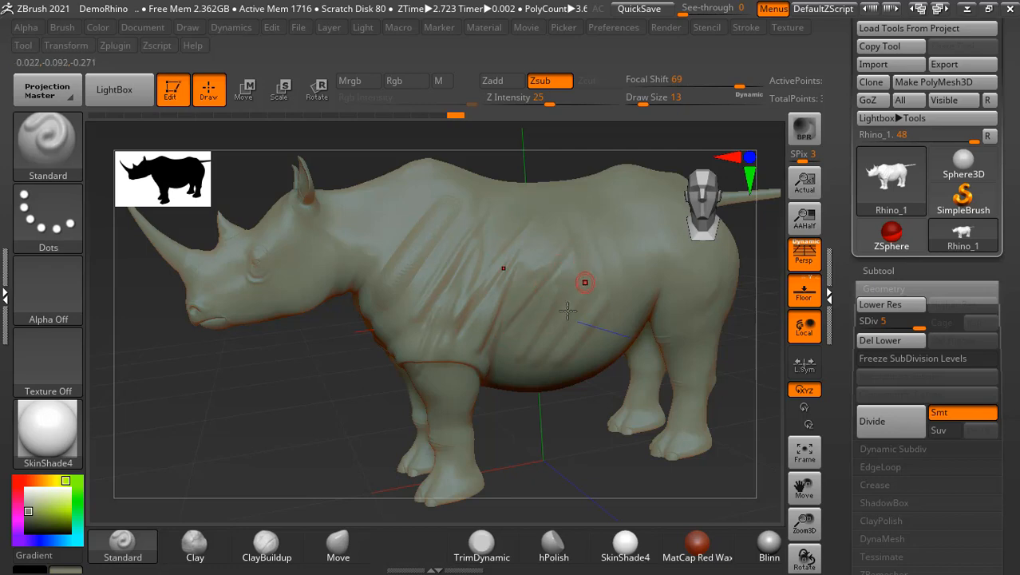
pyautogui.moveTo(569, 285); pyautogui.dragTo(510, 377)
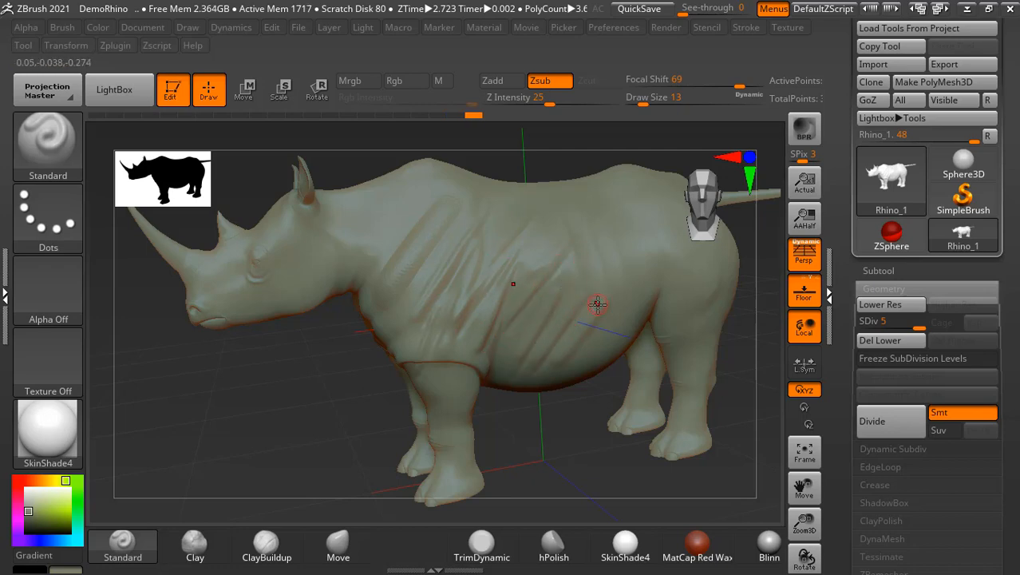
pyautogui.moveTo(612, 297); pyautogui.dragTo(550, 377)
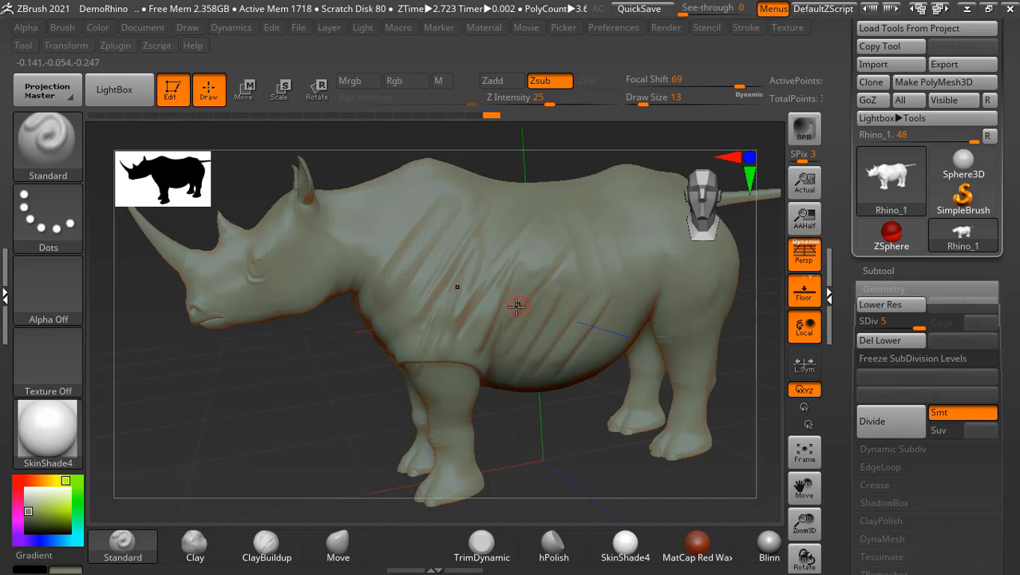
pyautogui.moveTo(462, 208); pyautogui.dragTo(411, 269)
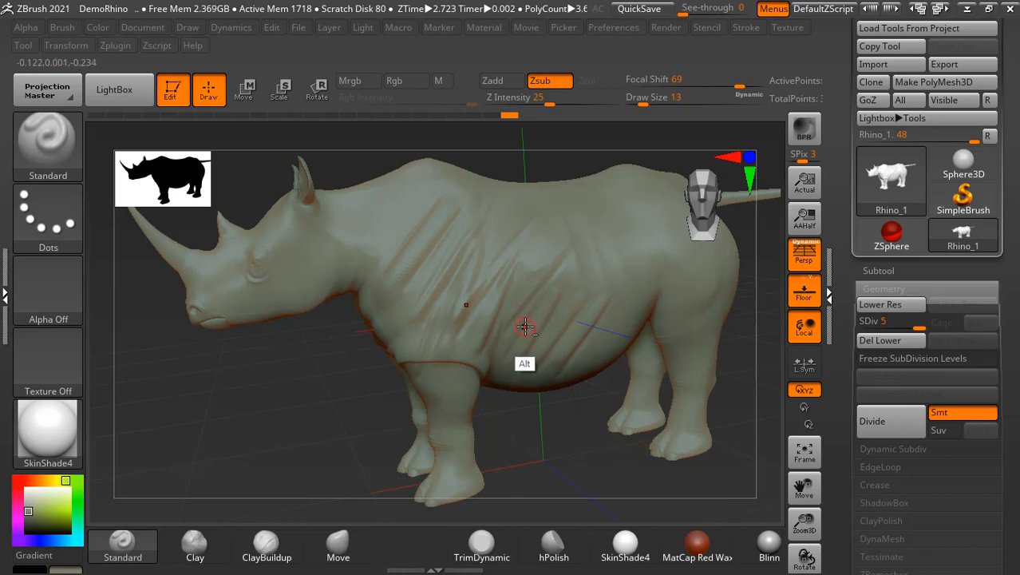
pyautogui.hotkey('alt', 'Tab')
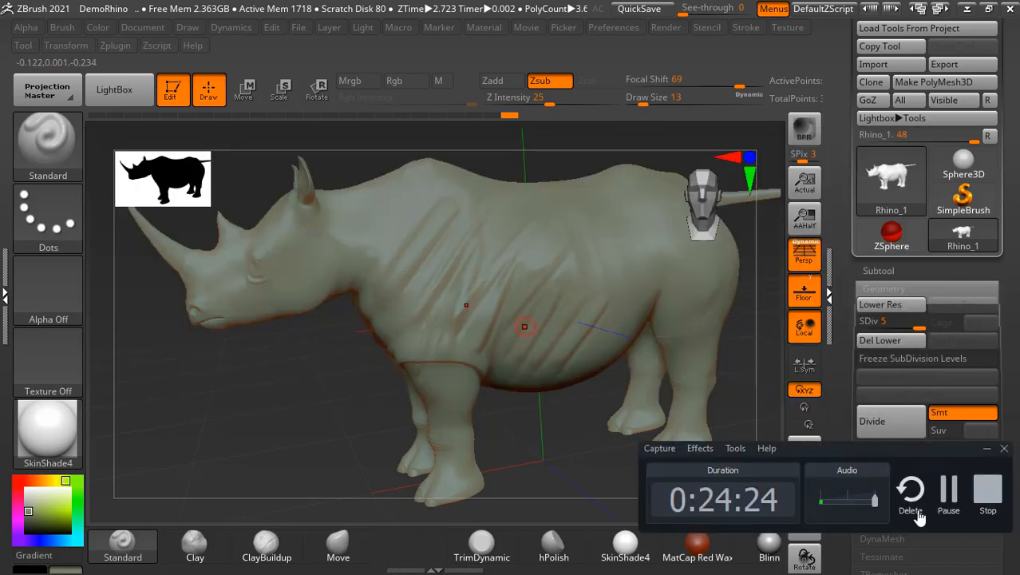
pyautogui.click(949, 499)
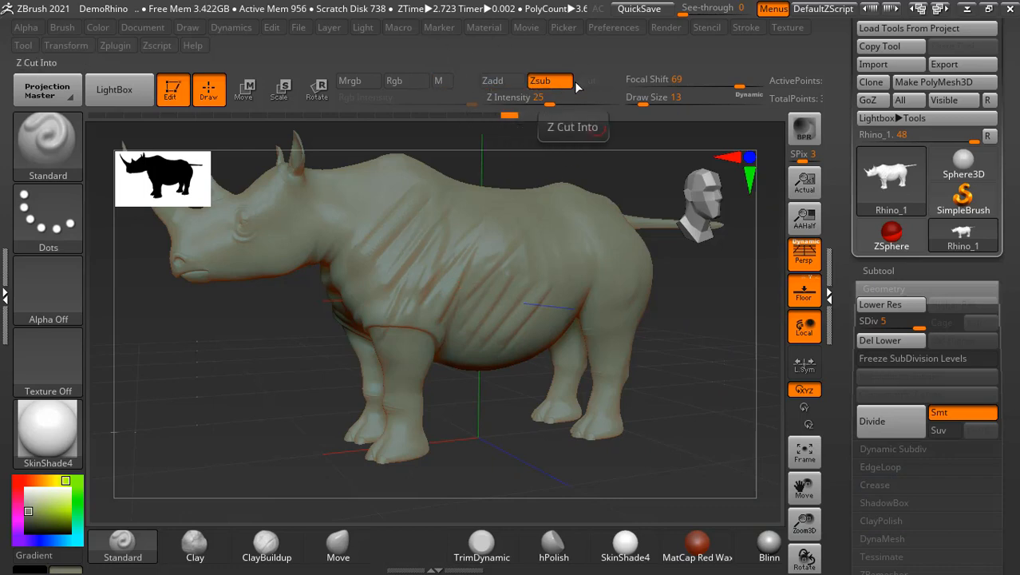
# Step: Choose the Move brush, show the rhino in side view and raise Draw Size to 89
pyautogui.click(59, 147)
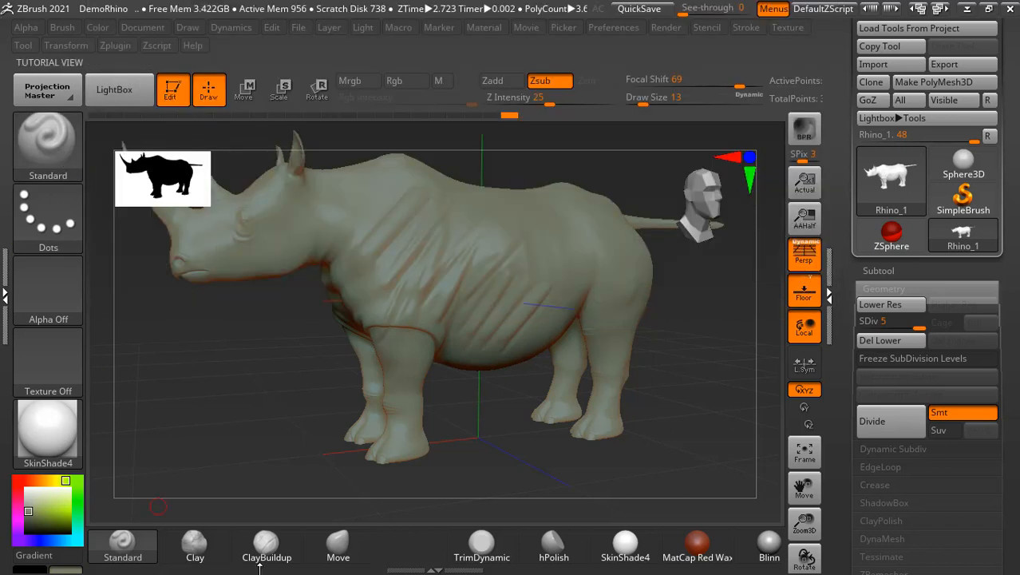
pyautogui.click(337, 546)
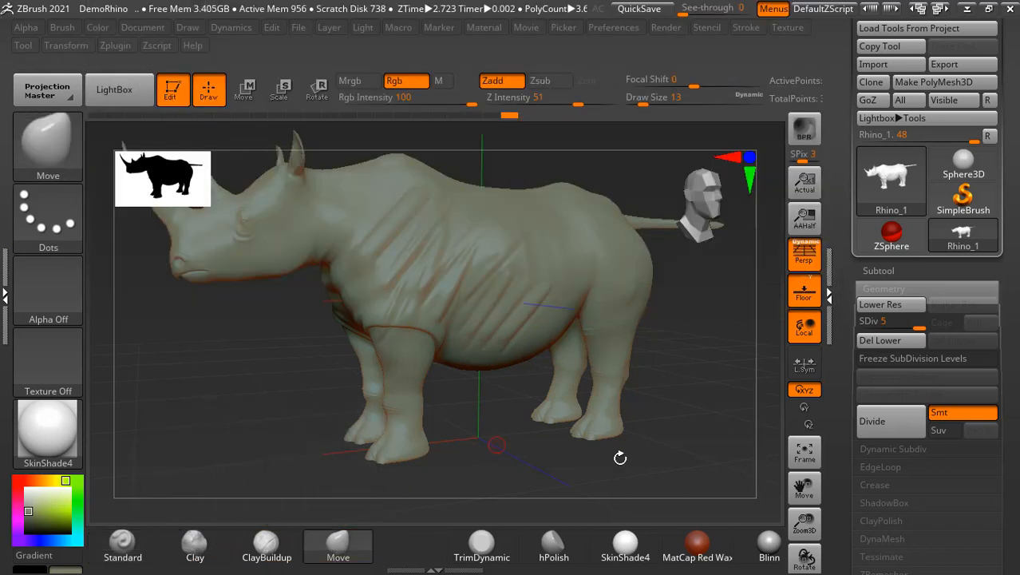
pyautogui.keyDown('shift'); pyautogui.moveTo(668, 460); pyautogui.dragTo(488, 343); pyautogui.keyUp('shift')
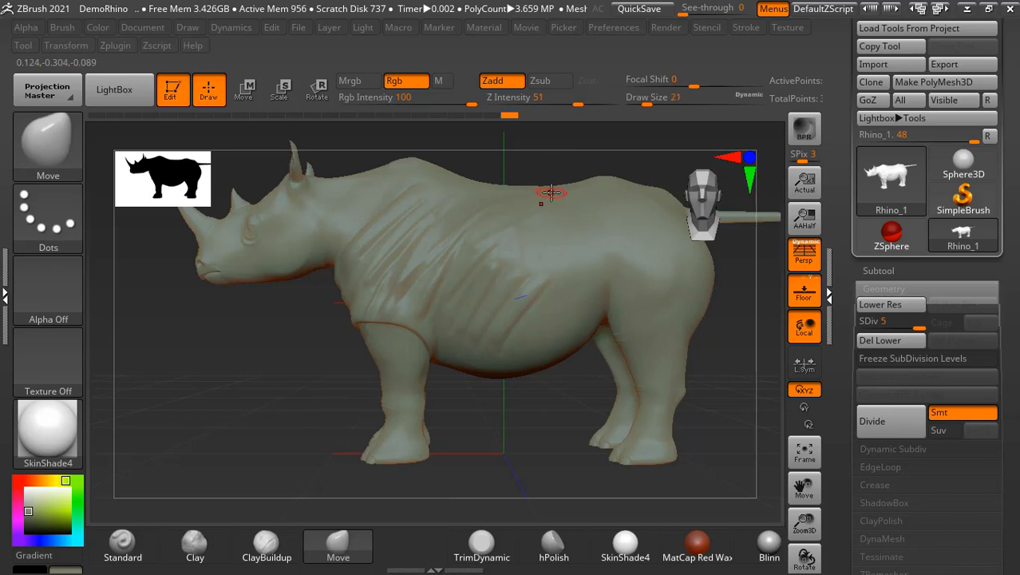
pyautogui.press(']')
pyautogui.press(']')
pyautogui.press(']')
pyautogui.press(']')
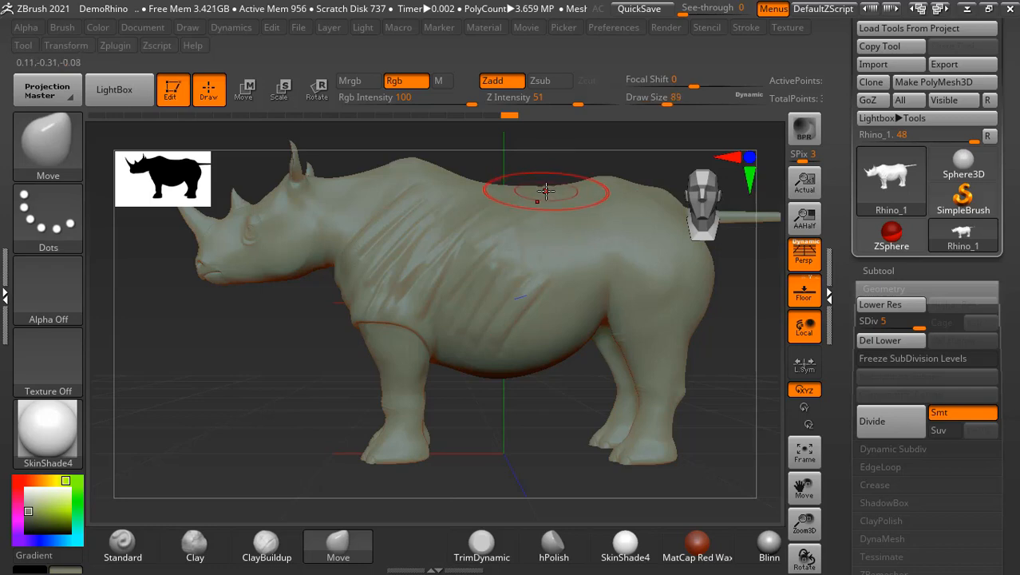
# Step: Reshape the rhino's back and adjust its rear belly with the Move brush, using a Draw Size up to 105
pyautogui.moveTo(547, 191); pyautogui.dragTo(547, 187)
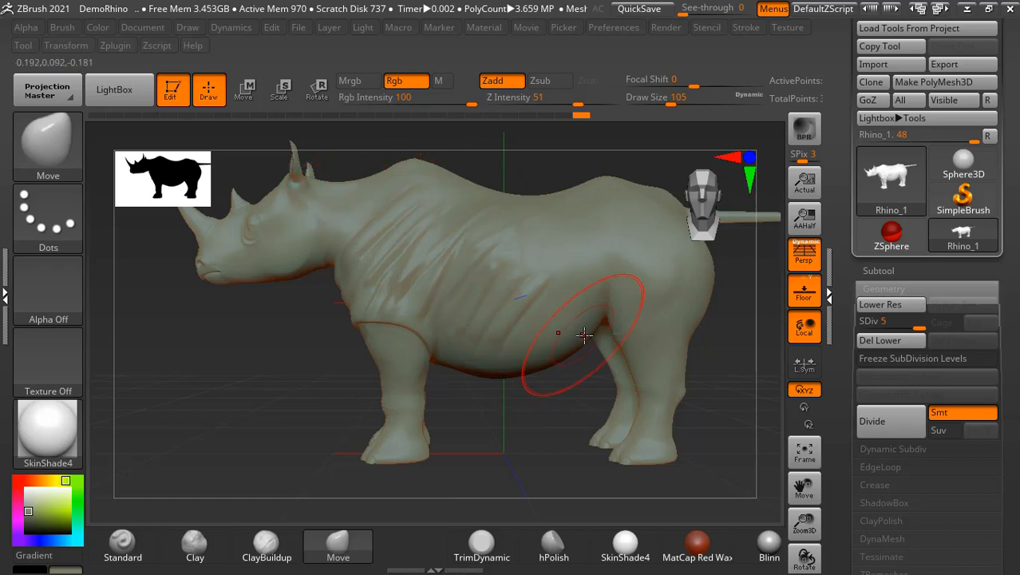
pyautogui.moveTo(585, 335); pyautogui.dragTo(586, 339)
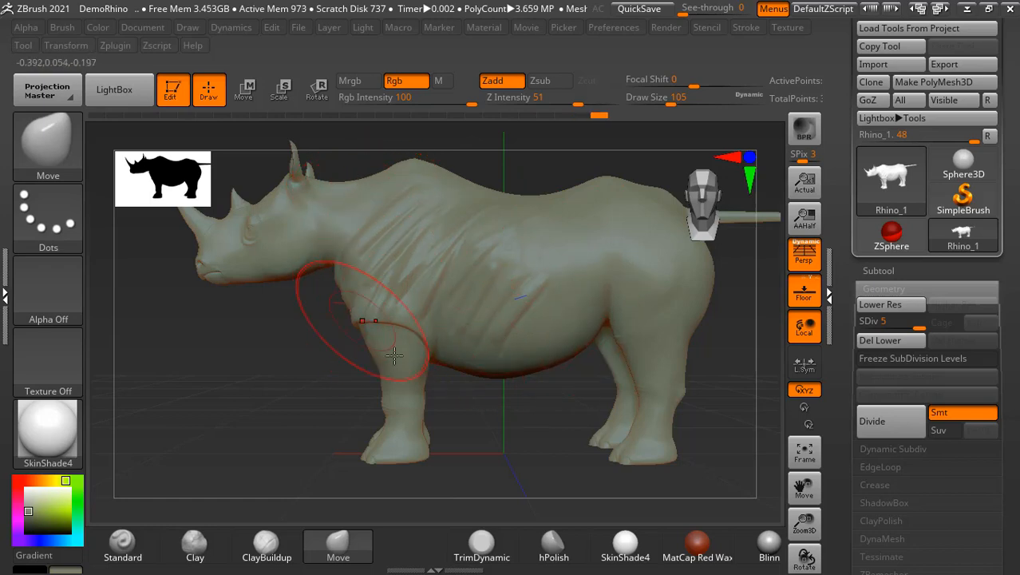
pyautogui.moveTo(467, 424); pyautogui.dragTo(515, 436)
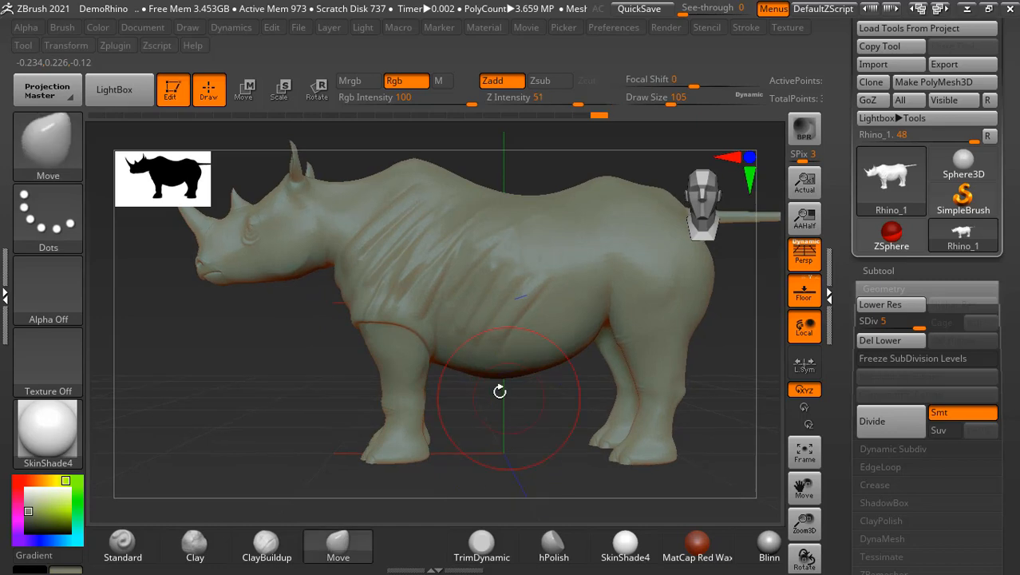
# Step: Switch back to the Standard brush with its Dots stroke
pyautogui.click(65, 161)
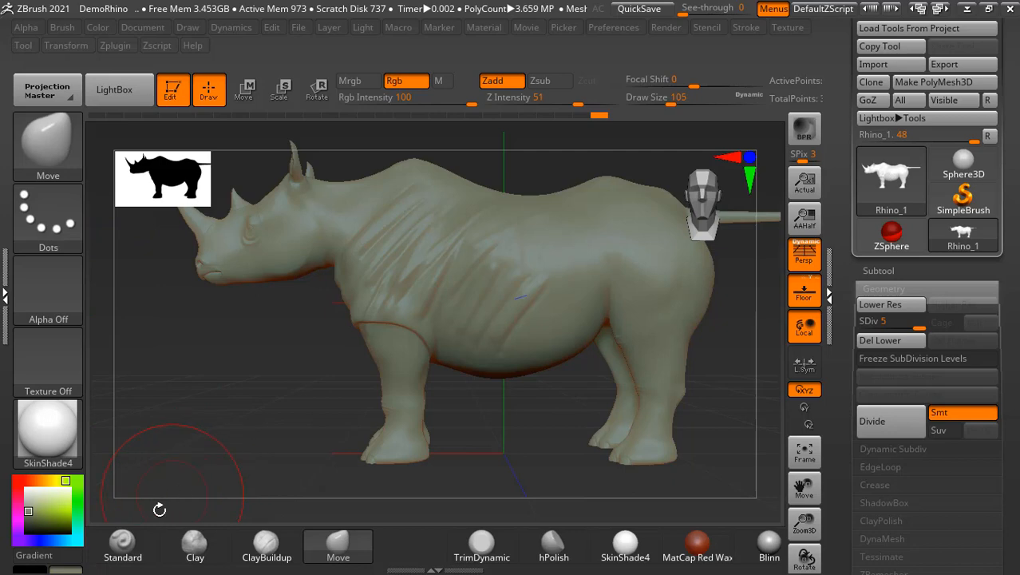
pyautogui.click(123, 545)
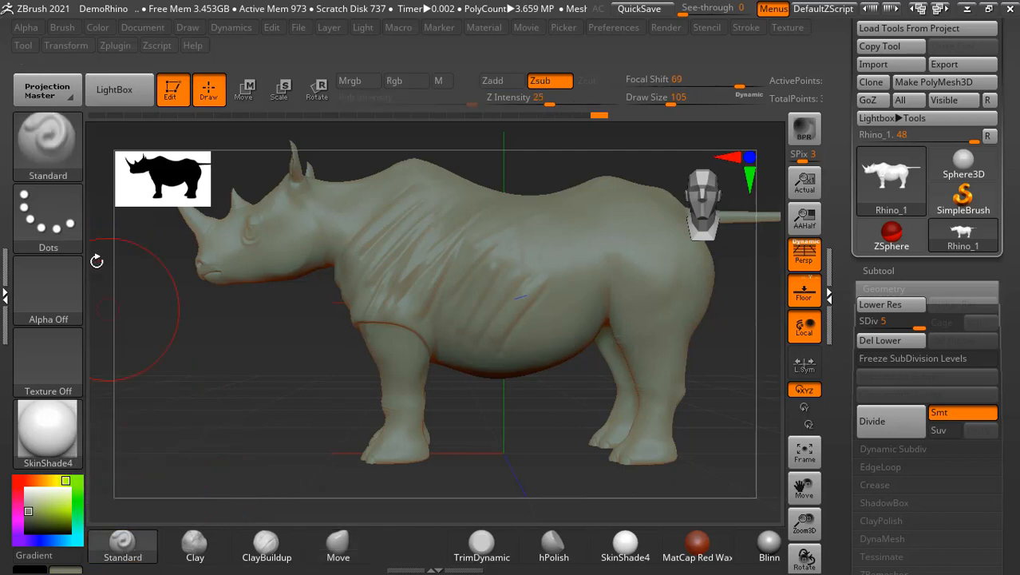
pyautogui.click(48, 226)
# Step: View the rhino's opposite side and hindquarters from above, and reduce the Standard brush's Draw Size to 13
pyautogui.moveTo(171, 330)
pyautogui.mouseDown()
pyautogui.moveTo(209, 348)
pyautogui.moveTo(537, 388)
pyautogui.mouseUp()
pyautogui.keyDown('alt'); pyautogui.moveTo(340, 393); pyautogui.dragTo(458, 376); pyautogui.keyUp('alt')
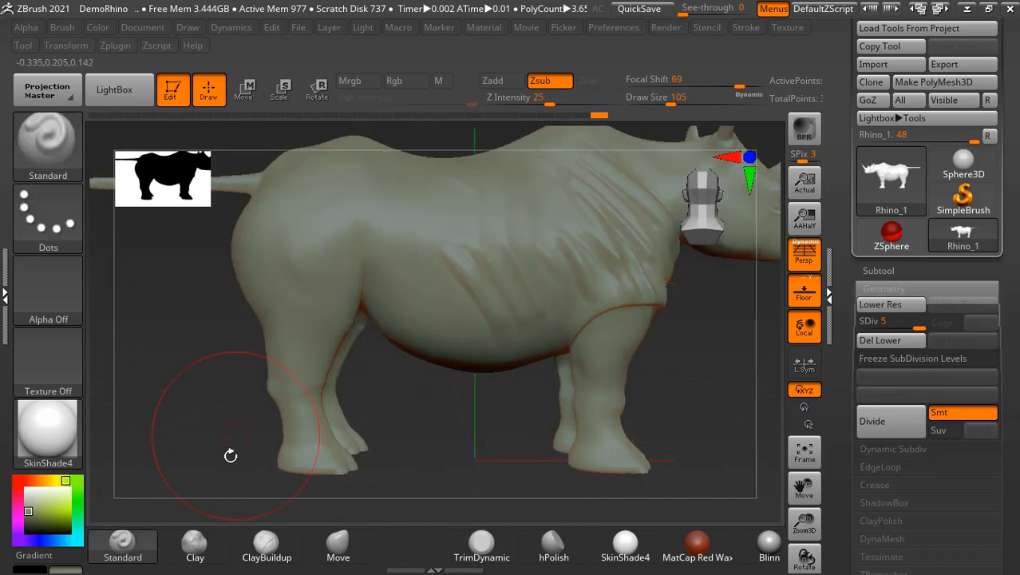
pyautogui.moveTo(207, 364); pyautogui.dragTo(231, 297)
pyautogui.moveTo(363, 404); pyautogui.dragTo(425, 360)
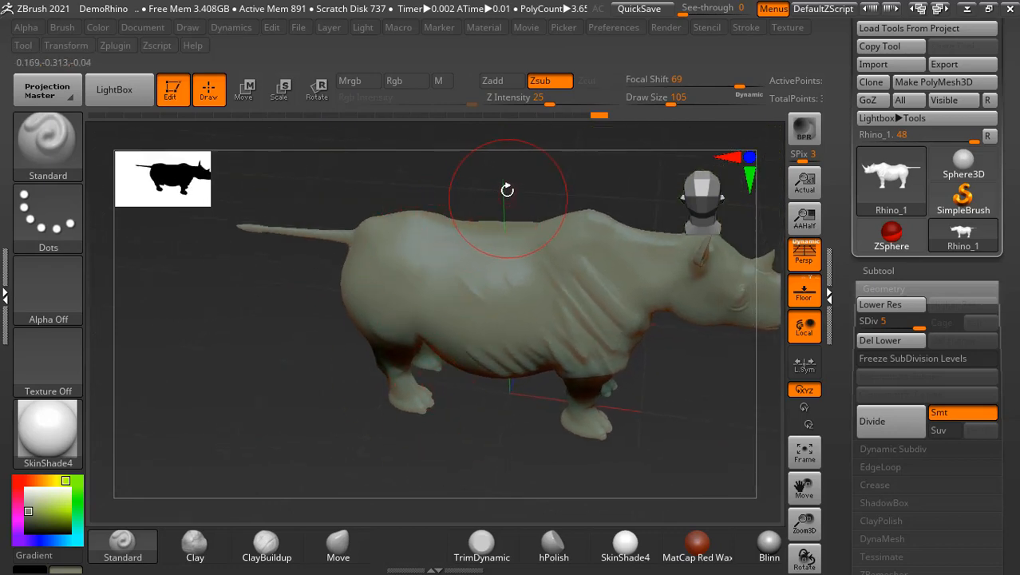
pyautogui.moveTo(507, 190)
pyautogui.mouseDown()
pyautogui.moveTo(508, 205)
pyautogui.moveTo(494, 201)
pyautogui.moveTo(475, 219)
pyautogui.mouseUp()
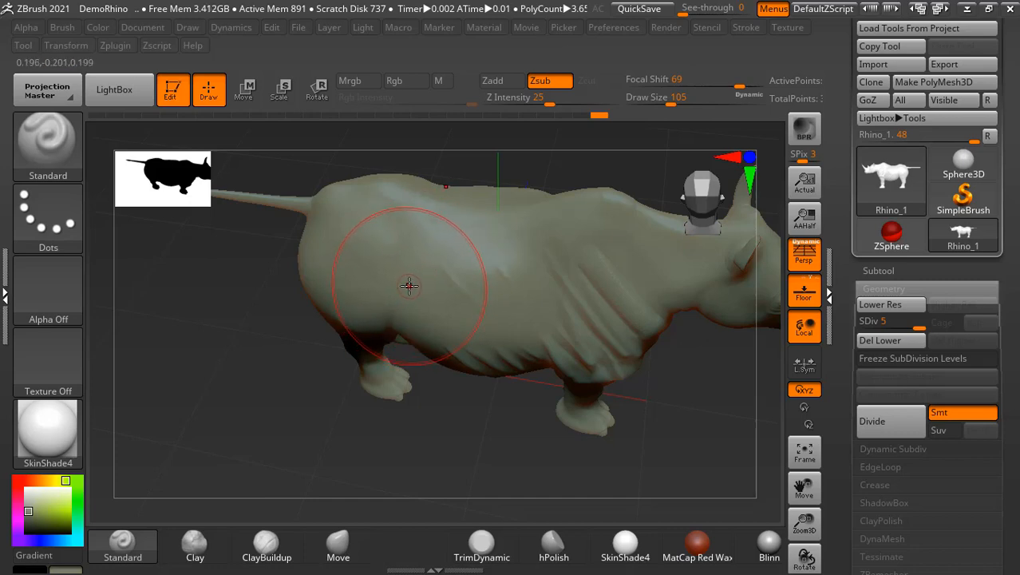
pyautogui.press('[')
pyautogui.press('[')
pyautogui.press('[')
pyautogui.press('[')
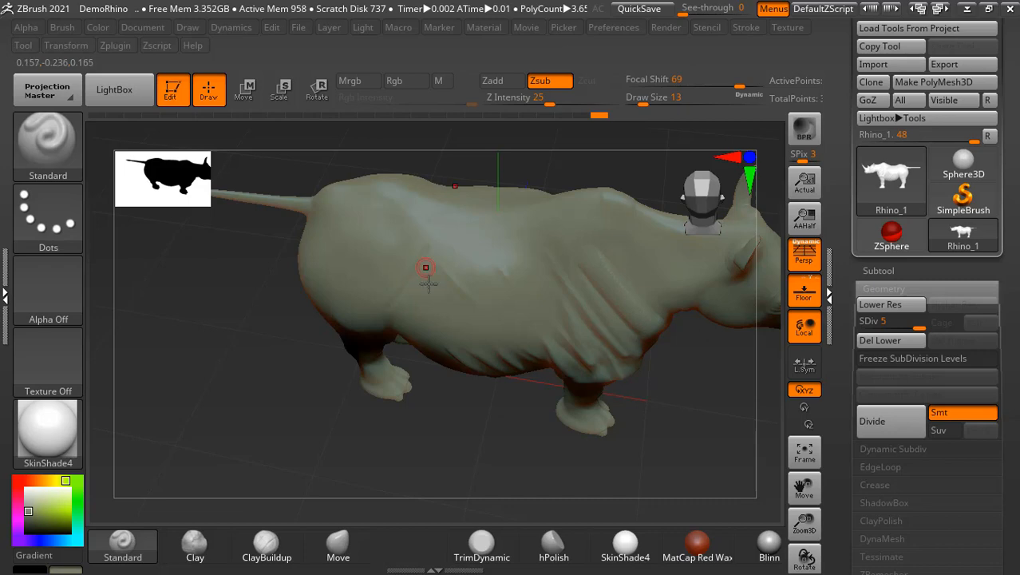
pyautogui.press('ctrl')
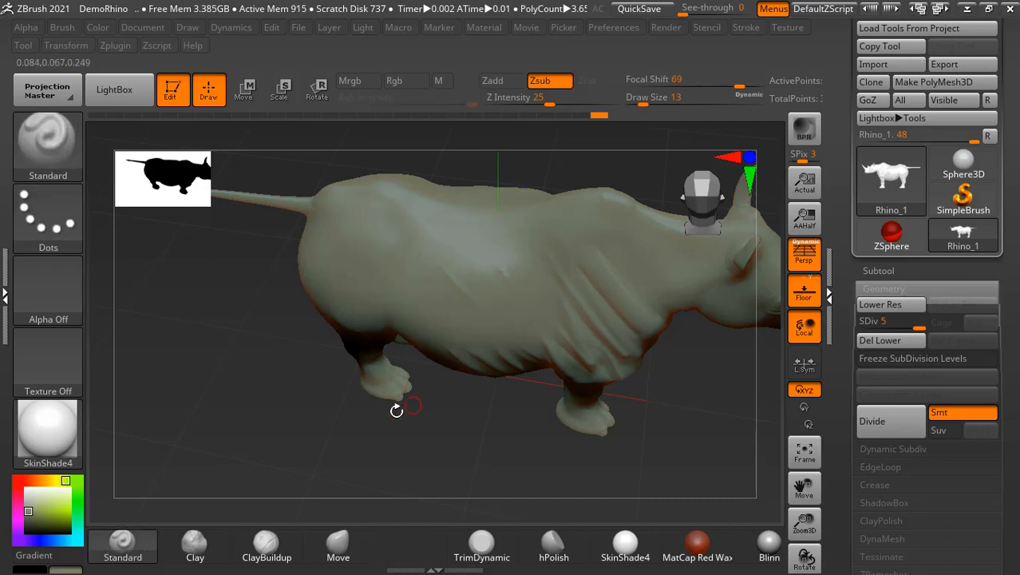
pyautogui.moveTo(343, 411)
pyautogui.mouseDown()
pyautogui.moveTo(271, 319)
pyautogui.moveTo(244, 365)
pyautogui.moveTo(273, 399)
pyautogui.moveTo(372, 296)
pyautogui.mouseUp()
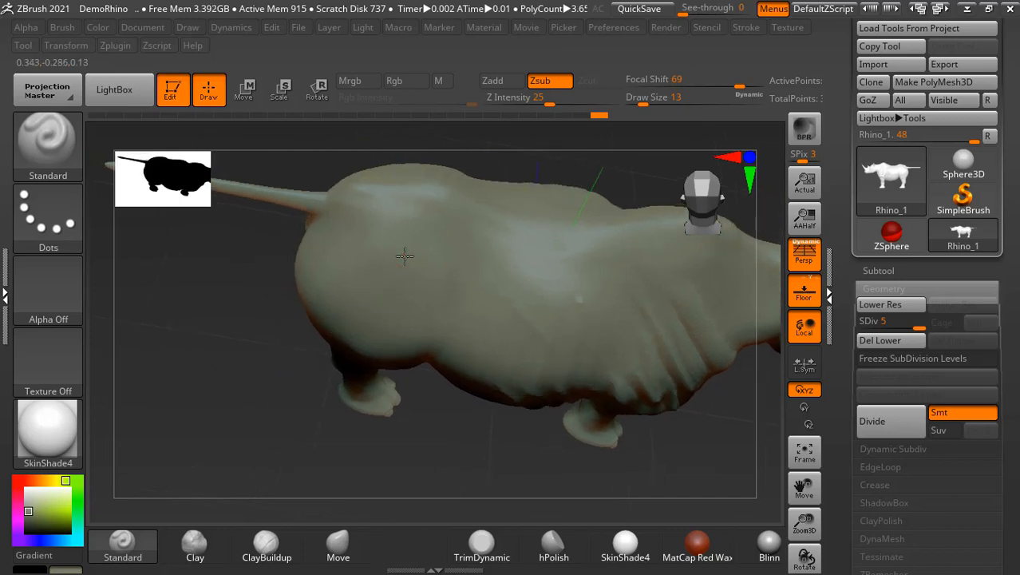
# Step: Undo the test strokes on the rhino's hindquarters by returning to state 56 in the Undo History
pyautogui.moveTo(276, 320); pyautogui.dragTo(273, 382)
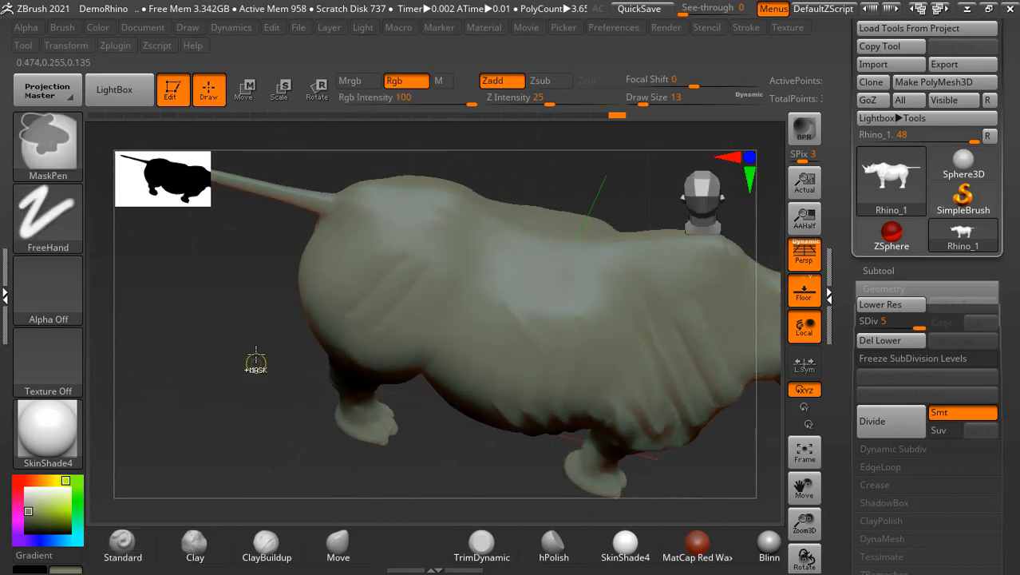
pyautogui.press('ctrl')
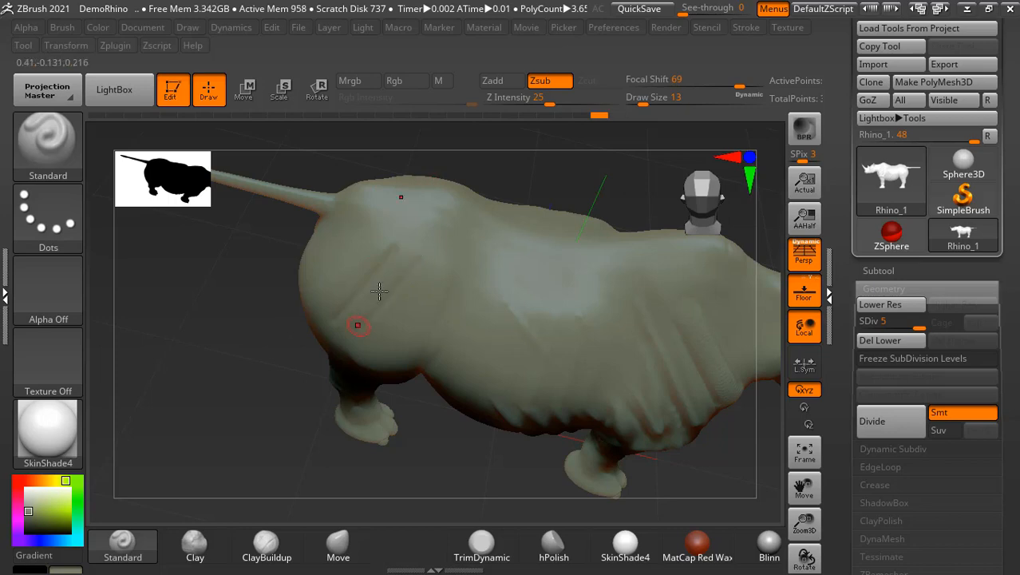
pyautogui.click(617, 114)
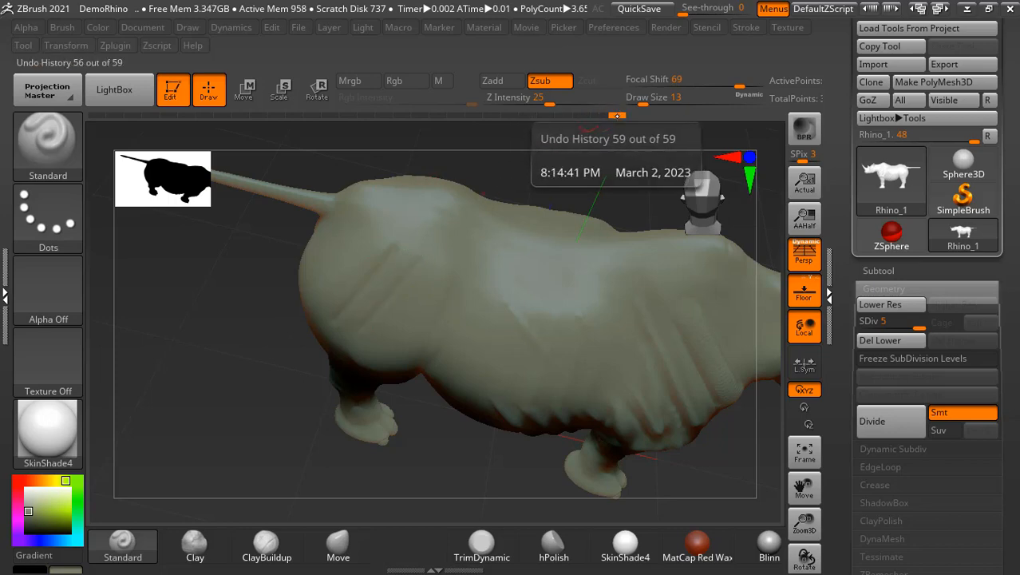
pyautogui.click(588, 115)
pyautogui.click(596, 115)
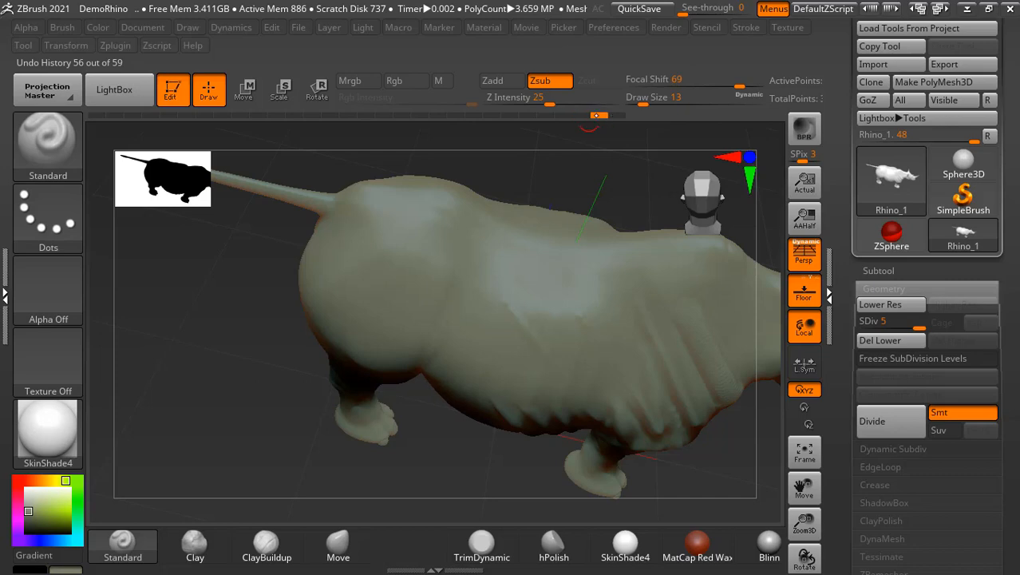
# Step: Set the Standard brush's stroke to DragRect and change the rhino's material to BasicMaterial
pyautogui.click(70, 224)
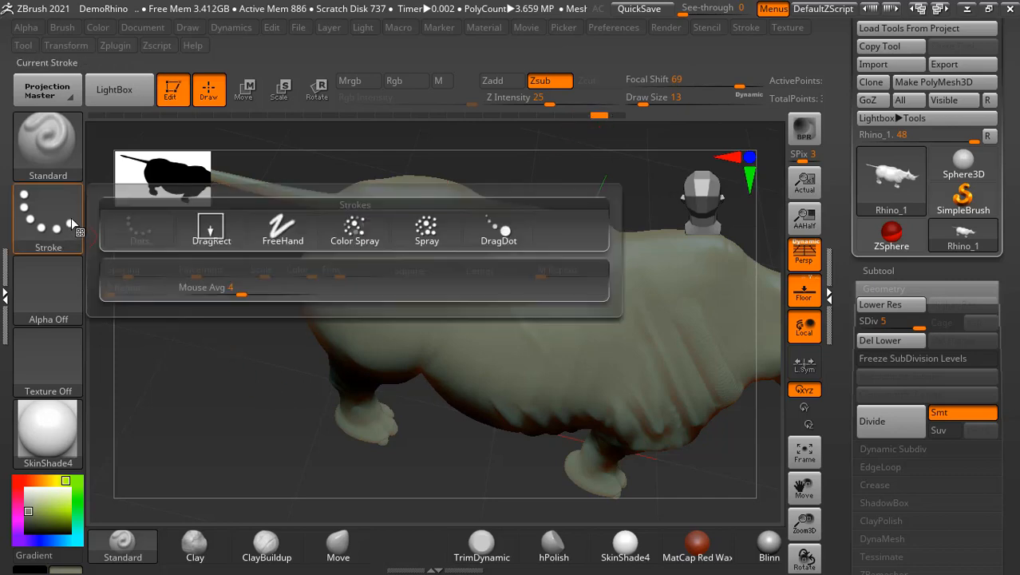
pyautogui.click(210, 232)
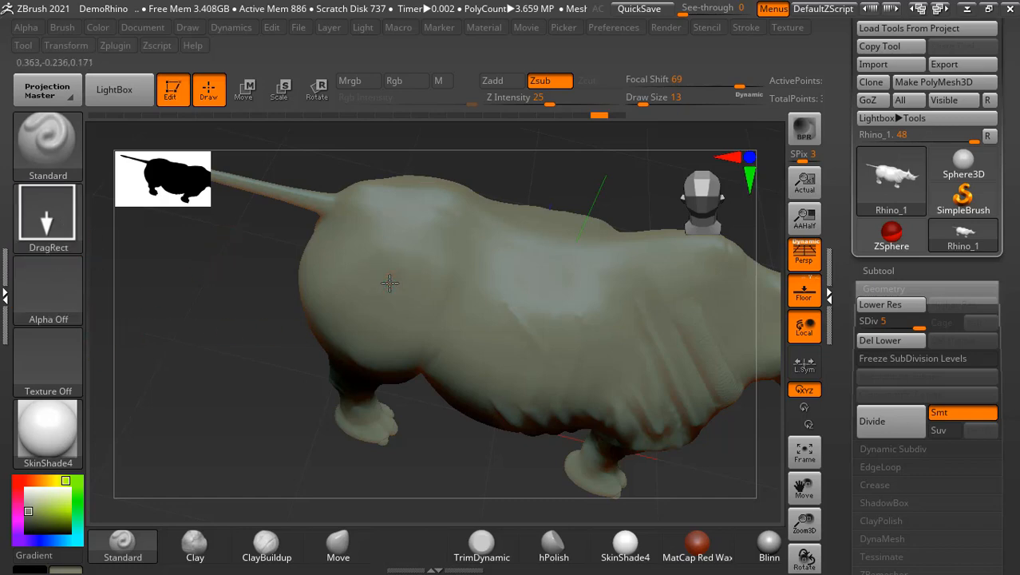
pyautogui.moveTo(363, 337)
pyautogui.mouseDown()
pyautogui.moveTo(262, 352)
pyautogui.moveTo(216, 409)
pyautogui.mouseUp()
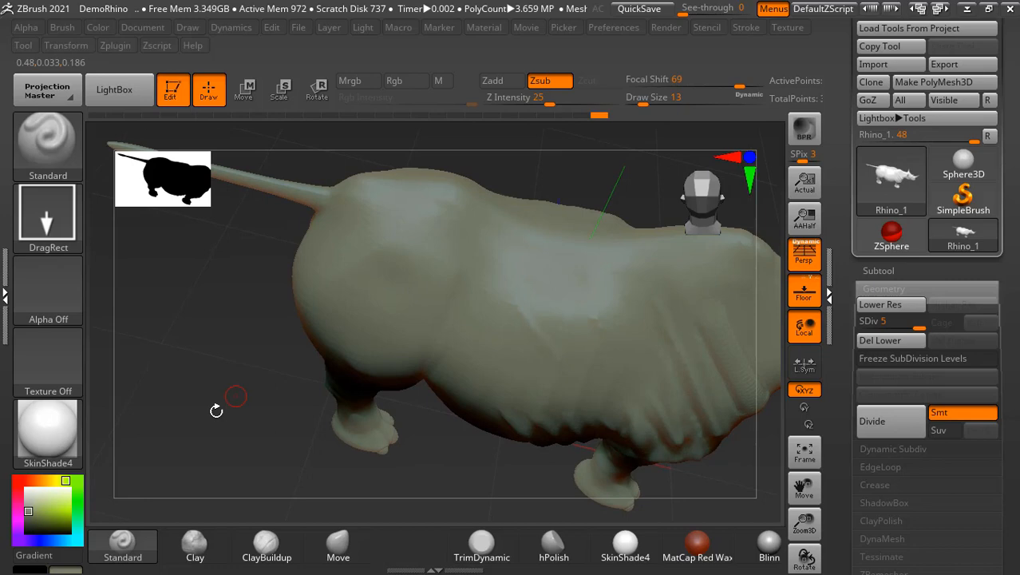
pyautogui.click(47, 441)
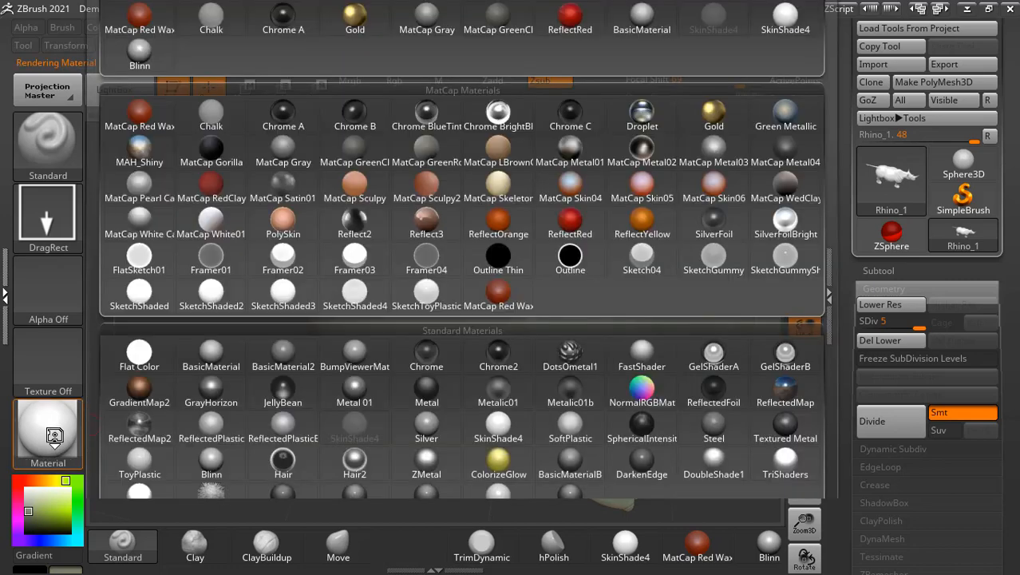
pyautogui.click(214, 351)
# Step: Stamp a series of small dents into the rhino's flank with the DragRect stroke in Zsub mode
pyautogui.moveTo(326, 372)
pyautogui.mouseDown()
pyautogui.moveTo(240, 395)
pyautogui.moveTo(375, 309)
pyautogui.moveTo(403, 315)
pyautogui.mouseUp()
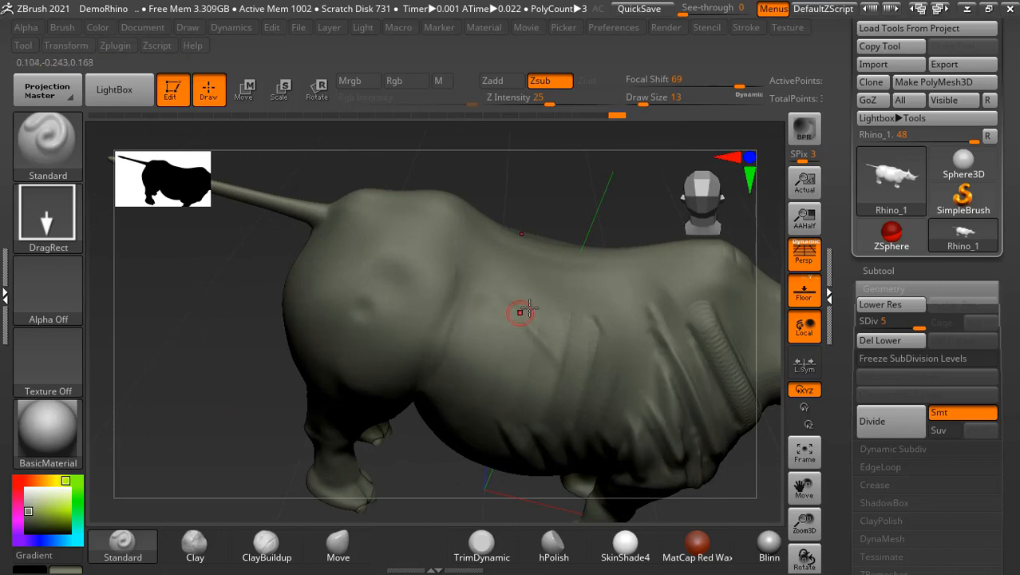
pyautogui.moveTo(530, 307); pyautogui.dragTo(558, 322)
pyautogui.moveTo(314, 461); pyautogui.dragTo(315, 461)
pyautogui.moveTo(507, 349)
pyautogui.mouseDown()
pyautogui.moveTo(502, 365)
pyautogui.moveTo(501, 344)
pyautogui.moveTo(534, 336)
pyautogui.mouseUp()
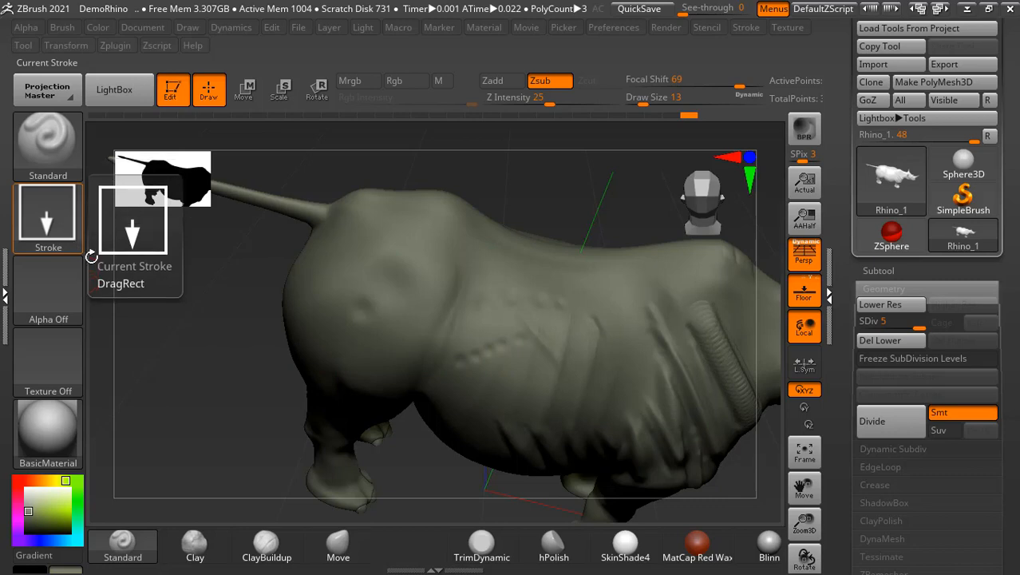
# Step: Switch to Zadd and stamp raised bumps beside the dents on the rhino's flank with the DragRect stroke
pyautogui.click(496, 81)
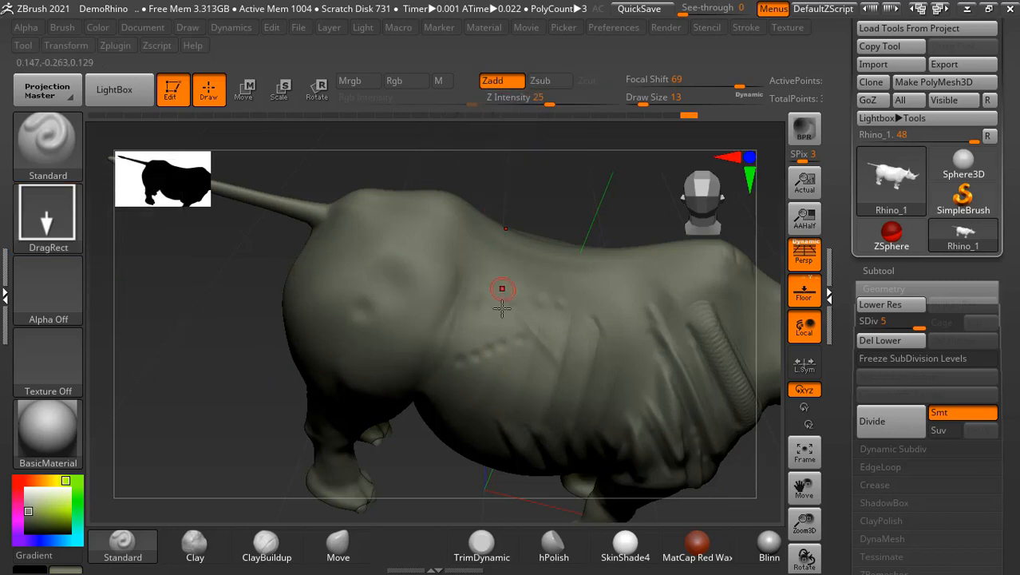
pyautogui.moveTo(470, 340); pyautogui.dragTo(503, 330)
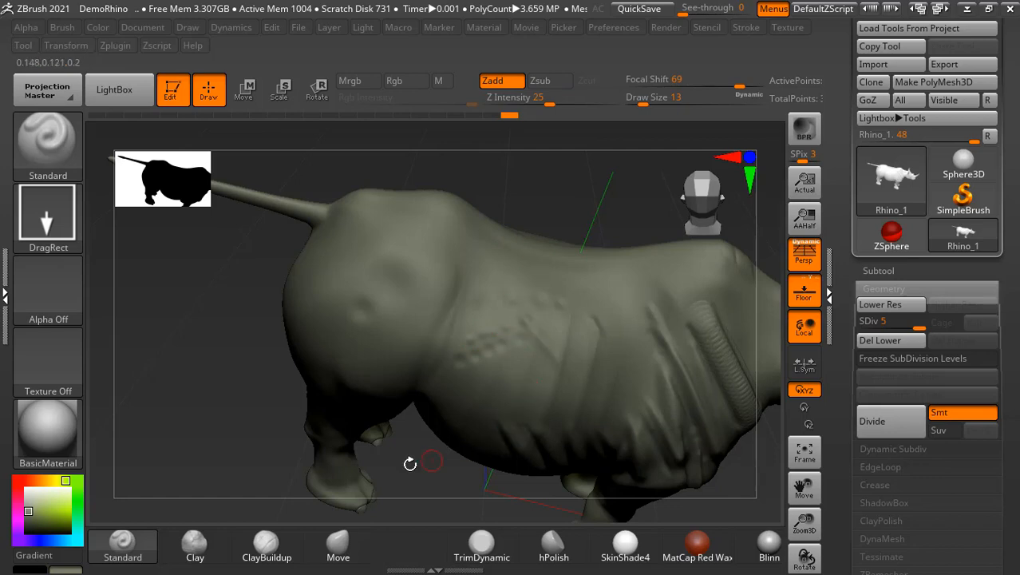
pyautogui.moveTo(410, 463)
pyautogui.mouseDown()
pyautogui.moveTo(391, 346)
pyautogui.moveTo(241, 387)
pyautogui.moveTo(251, 392)
pyautogui.moveTo(251, 335)
pyautogui.moveTo(419, 289)
pyautogui.mouseUp()
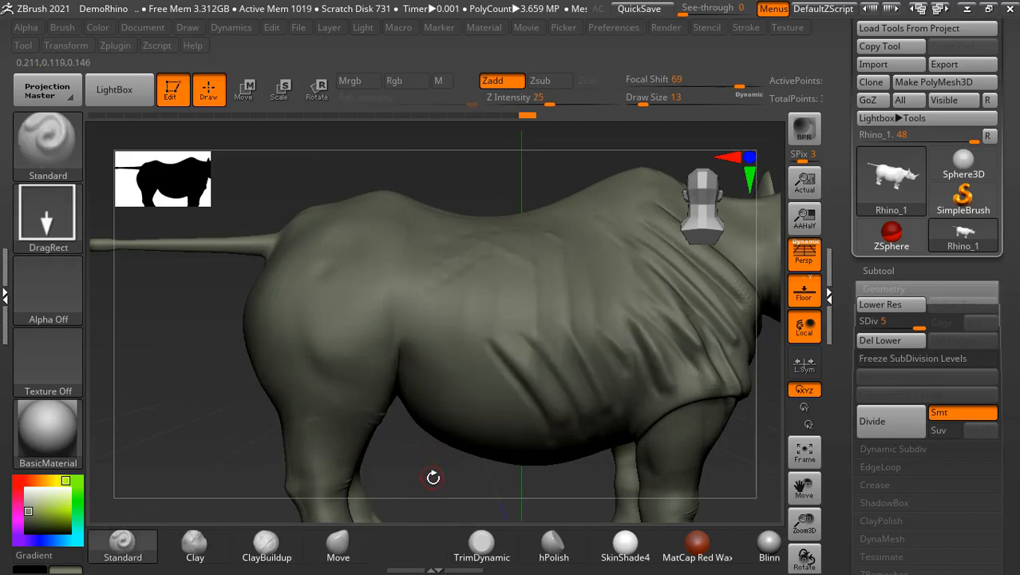
pyautogui.moveTo(432, 477); pyautogui.dragTo(430, 334)
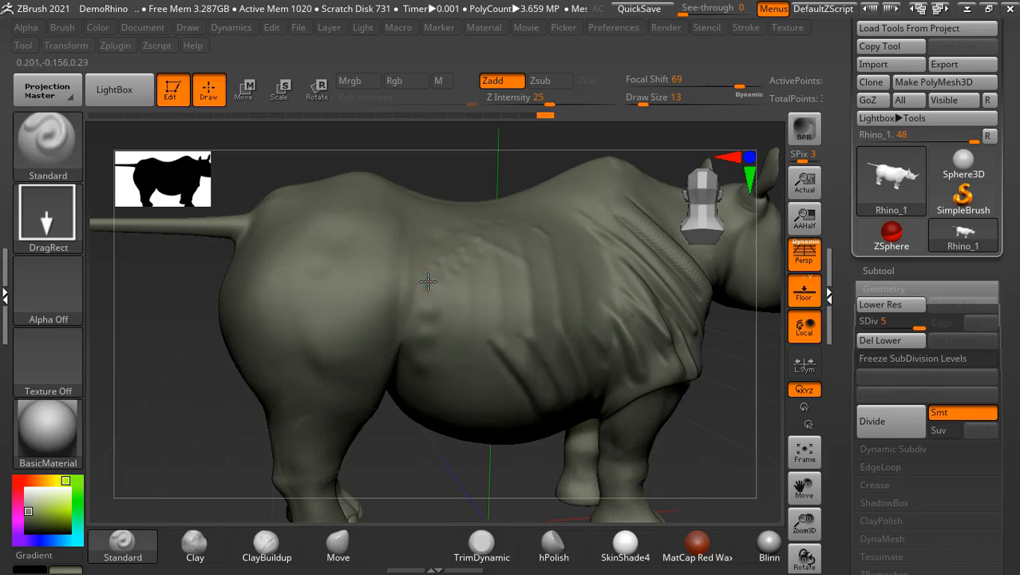
pyautogui.moveTo(428, 281); pyautogui.dragTo(429, 273)
pyautogui.moveTo(423, 229); pyautogui.dragTo(438, 246)
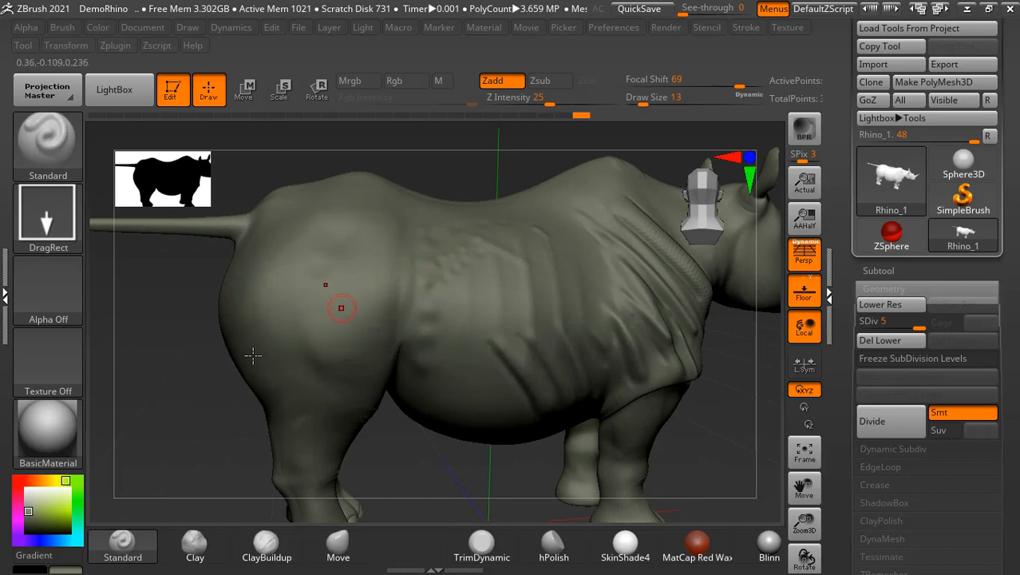
# Step: Load Alpha 52 and stamp a vertical row of its star-shaped bumps down the rhino's hindquarters
pyautogui.click(44, 303)
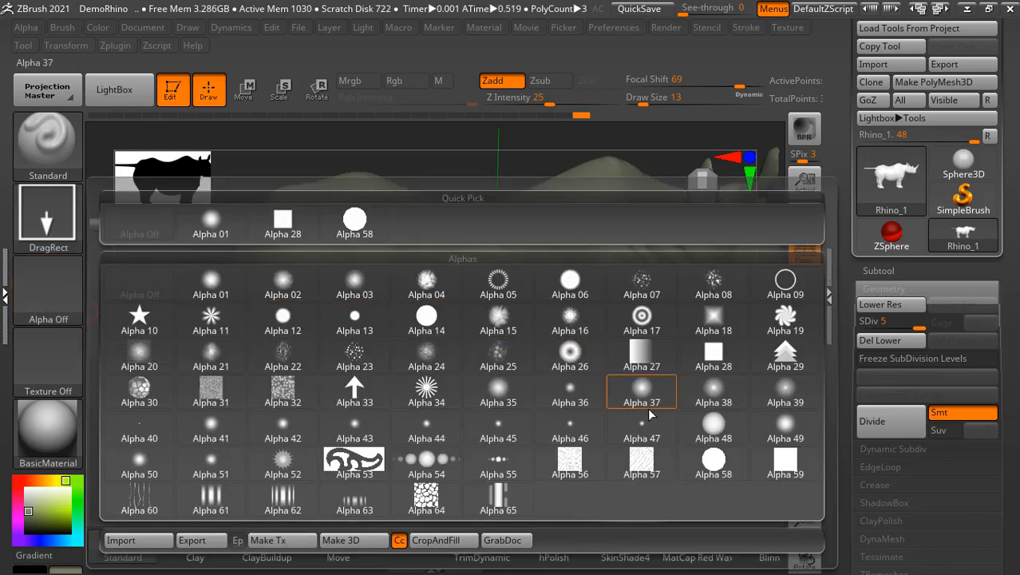
pyautogui.click(288, 466)
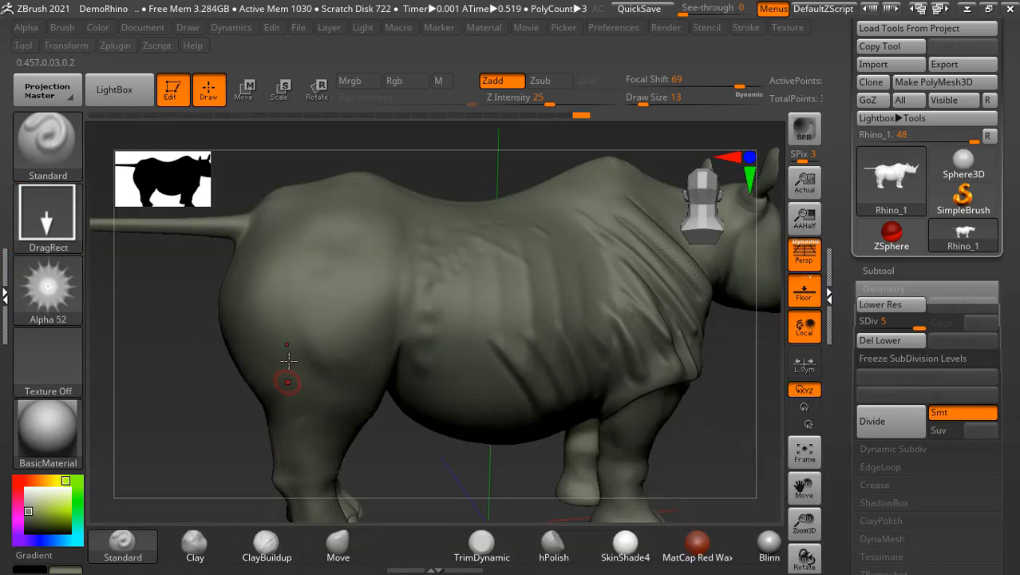
pyautogui.moveTo(353, 246); pyautogui.dragTo(353, 289)
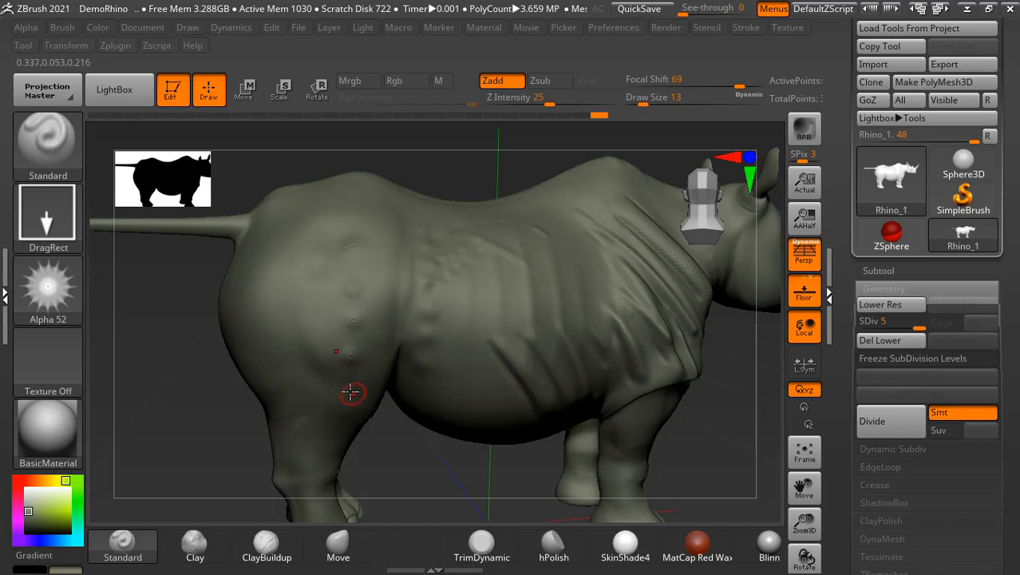
pyautogui.moveTo(434, 477); pyautogui.dragTo(374, 387)
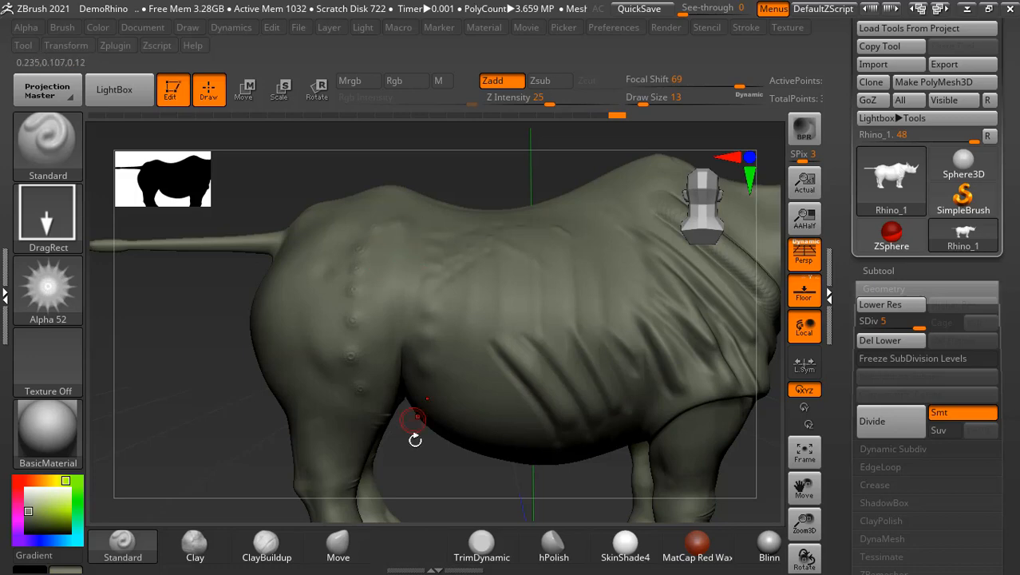
pyautogui.moveTo(416, 438)
pyautogui.mouseDown()
pyautogui.moveTo(417, 464)
pyautogui.moveTo(216, 397)
pyautogui.moveTo(167, 345)
pyautogui.moveTo(216, 327)
pyautogui.mouseUp()
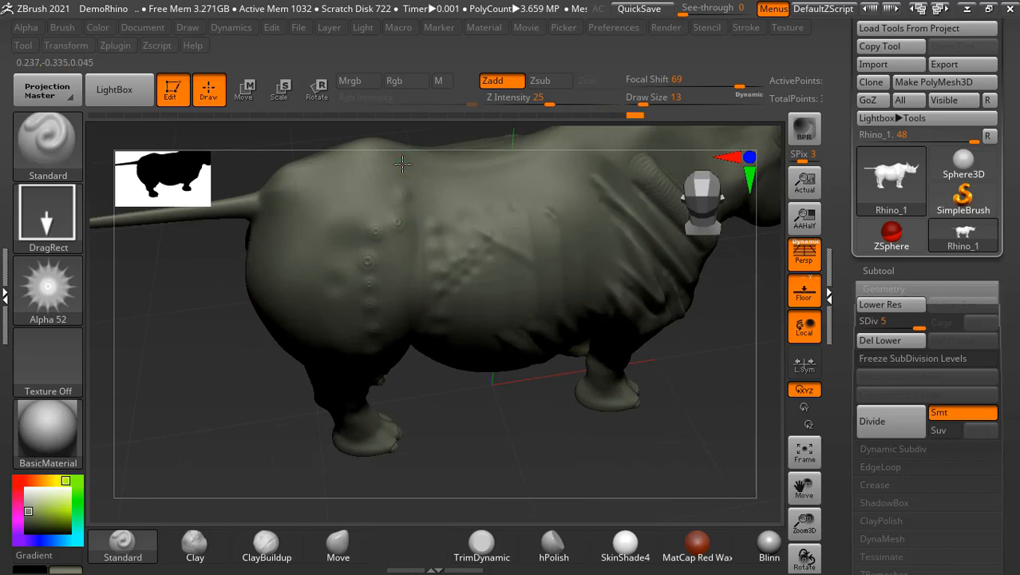
# Step: Draw raised diagonal ridges on the rhino's rump with the FreeHand stroke, and undo the last one
pyautogui.moveTo(50, 296)
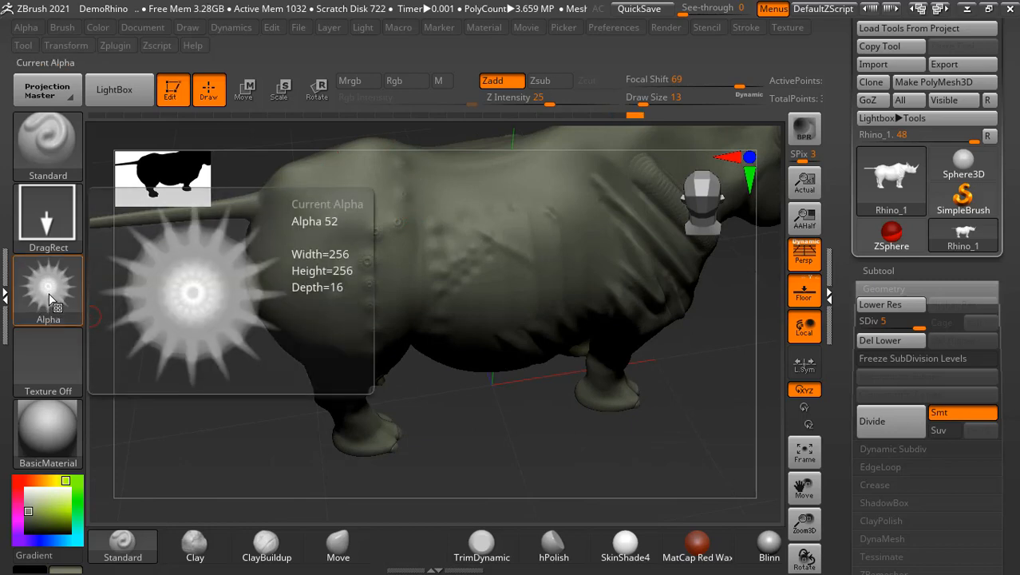
pyautogui.click(49, 214)
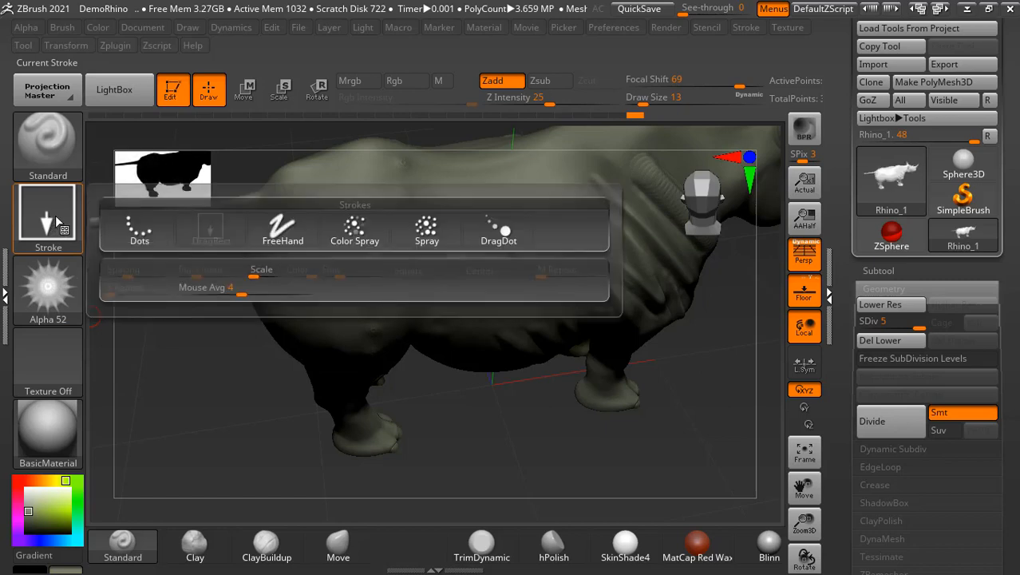
pyautogui.click(279, 231)
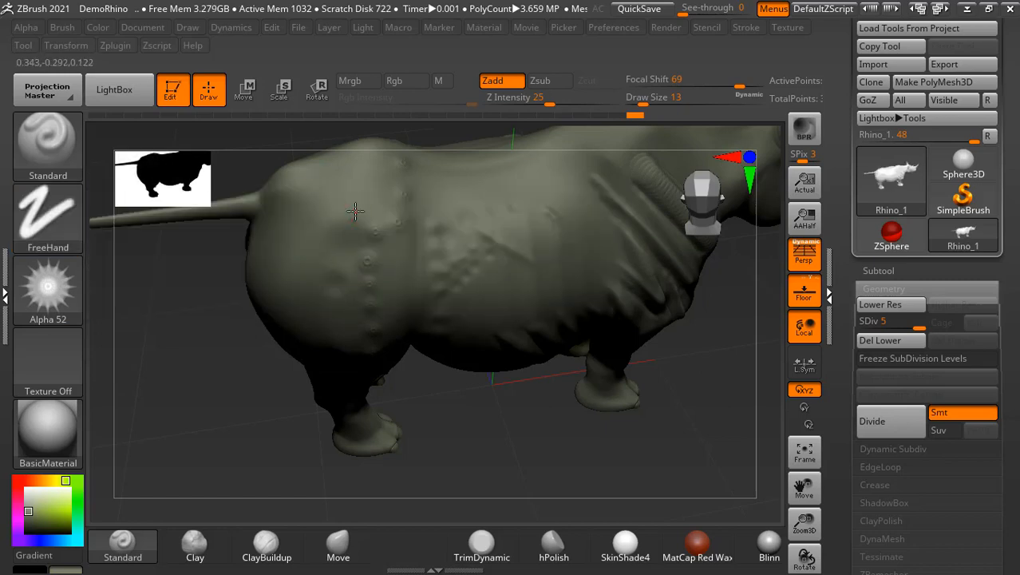
pyautogui.moveTo(245, 377); pyautogui.dragTo(274, 317)
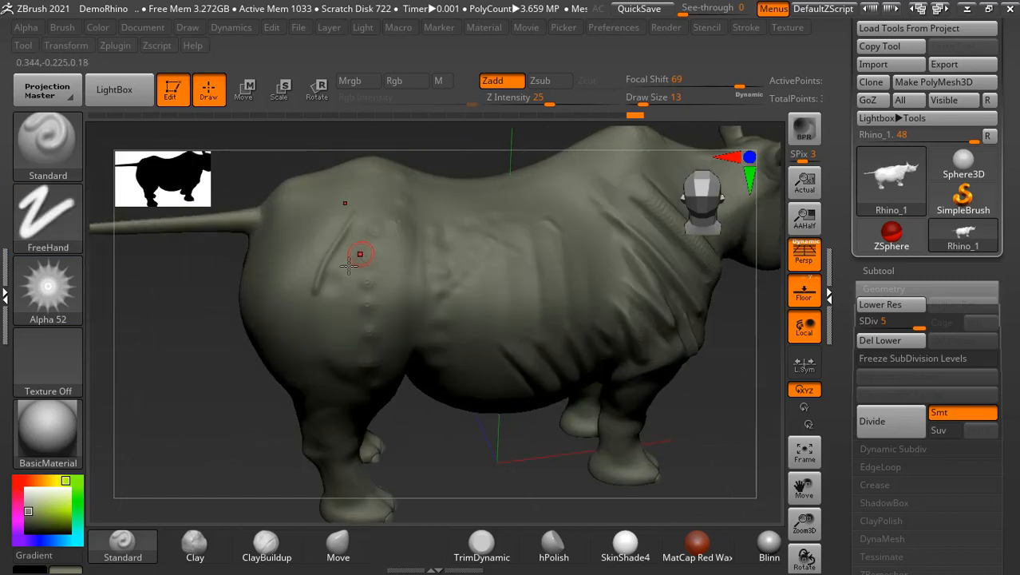
pyautogui.keyDown('alt'); pyautogui.moveTo(256, 352); pyautogui.dragTo(326, 336); pyautogui.keyUp('alt')
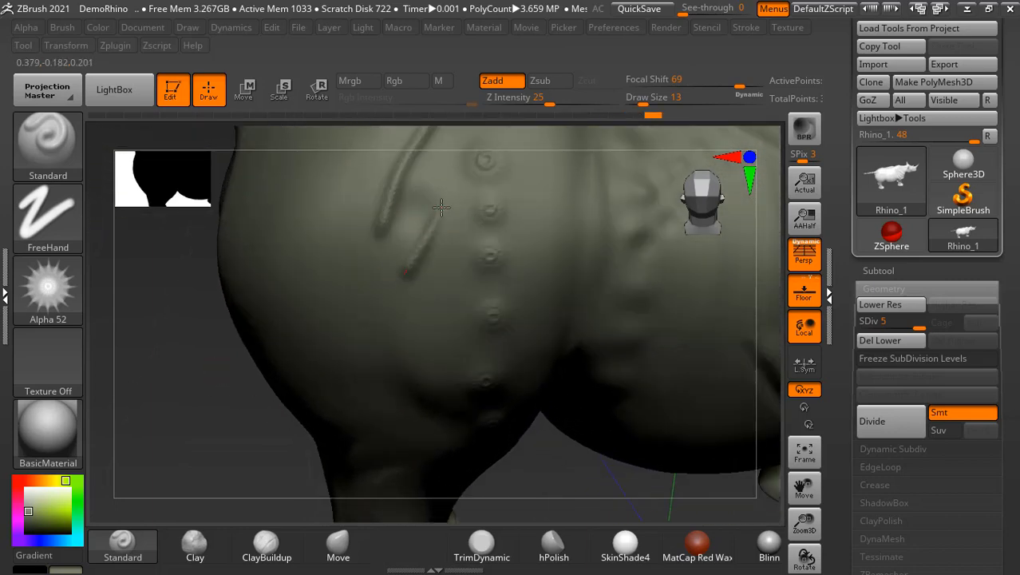
pyautogui.hotkey('ctrl', 'z')
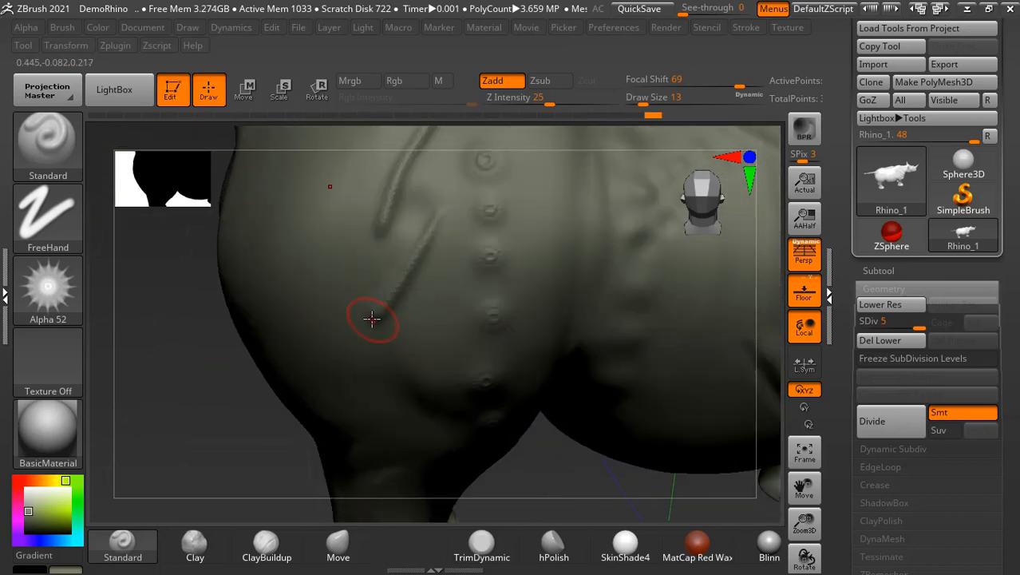
# Step: Change the stroke to Color Spray and spray a patch of bumpy texture over the rhino's rump
pyautogui.click(58, 219)
pyautogui.click(365, 229)
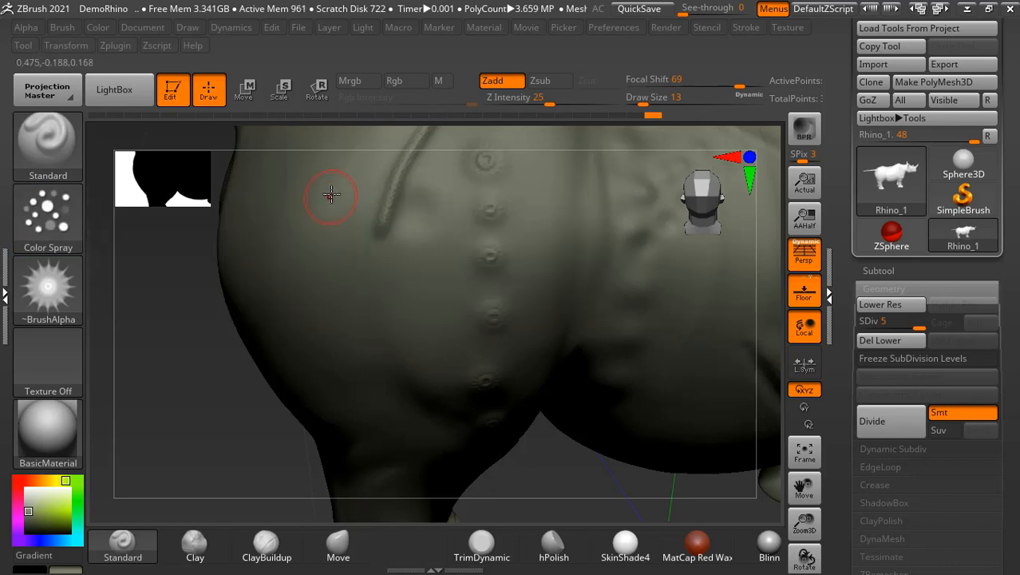
pyautogui.moveTo(332, 194)
pyautogui.mouseDown()
pyautogui.moveTo(389, 348)
pyautogui.moveTo(308, 300)
pyautogui.moveTo(319, 263)
pyautogui.mouseUp()
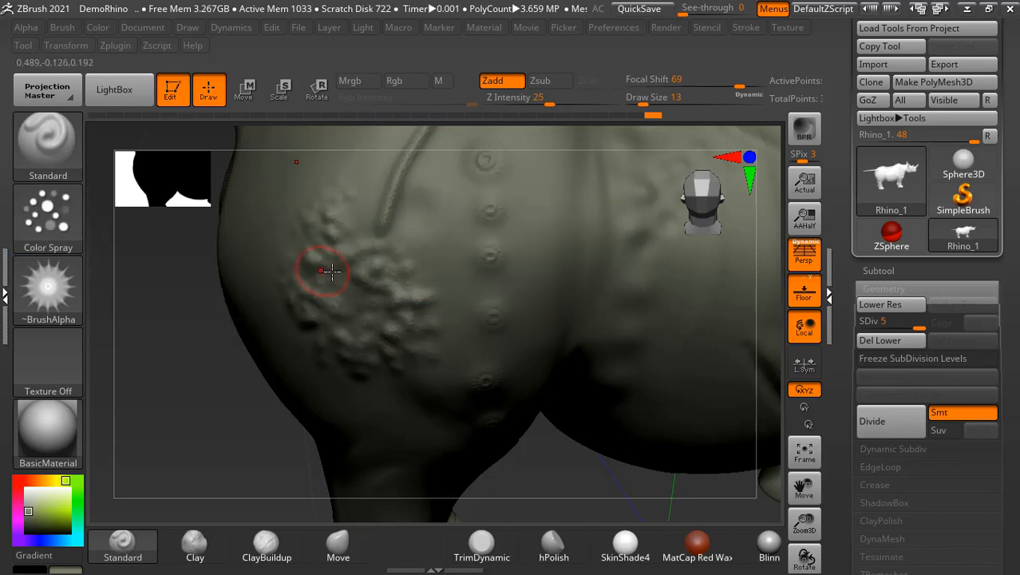
pyautogui.moveTo(417, 235); pyautogui.dragTo(420, 237)
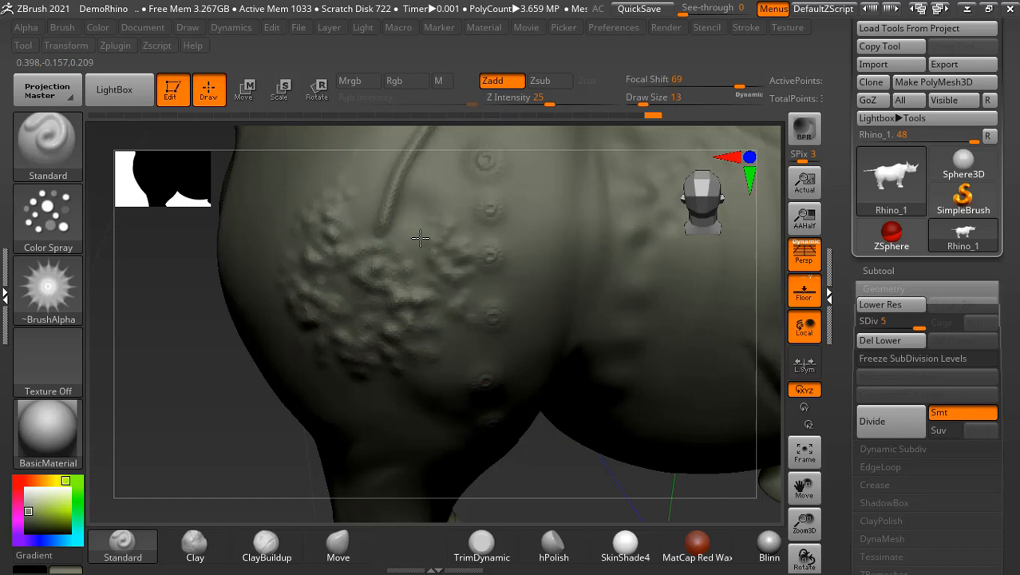
# Step: Switch the brush to the DragDot stroke, try a small bump on the rhino's flank in side view, and undo it
pyautogui.click(48, 214)
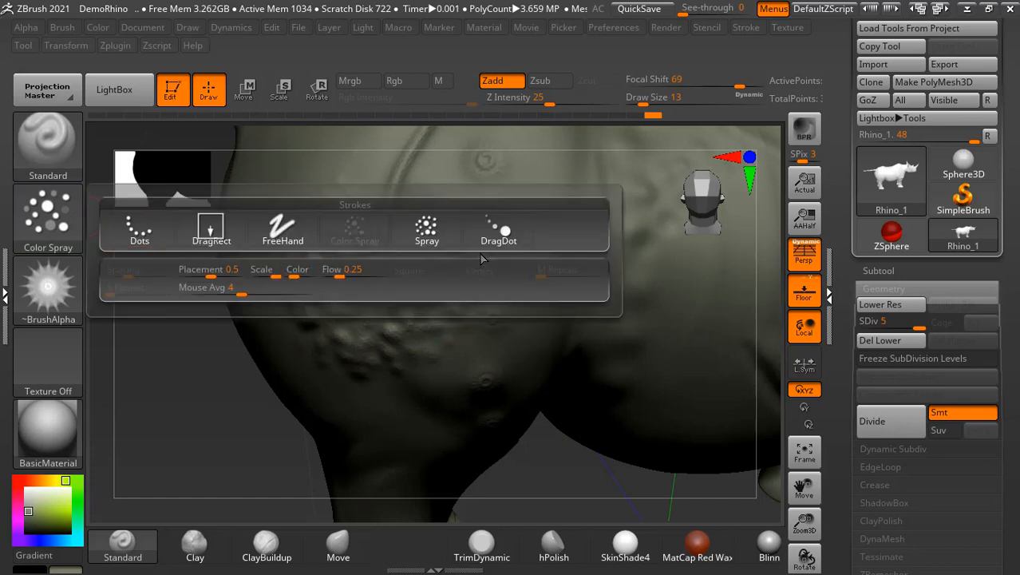
pyautogui.click(503, 240)
pyautogui.moveTo(579, 465); pyautogui.dragTo(537, 387)
pyautogui.keyDown('shift'); pyautogui.moveTo(296, 368); pyautogui.dragTo(307, 366); pyautogui.keyUp('shift')
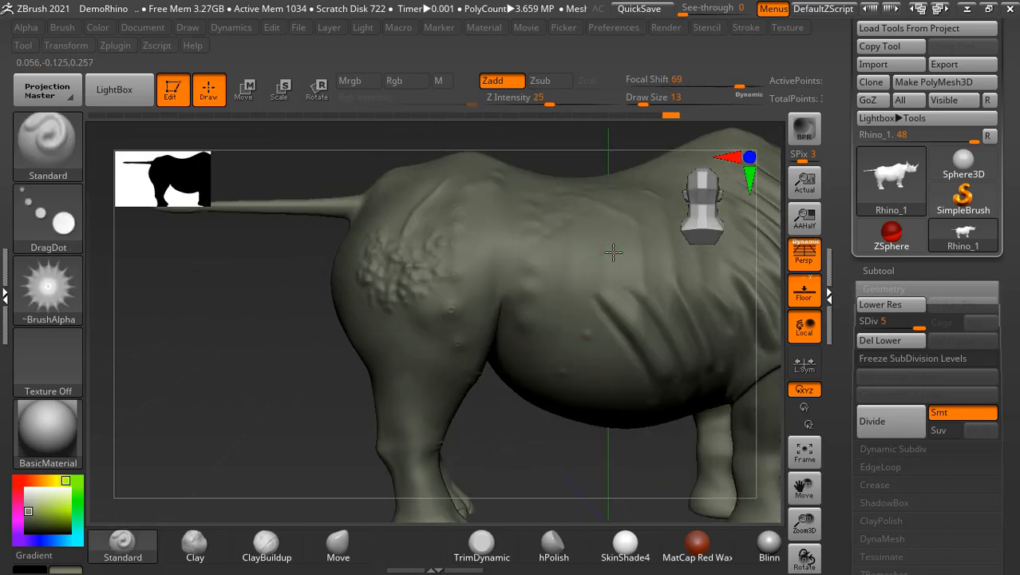
pyautogui.press('ctrl')
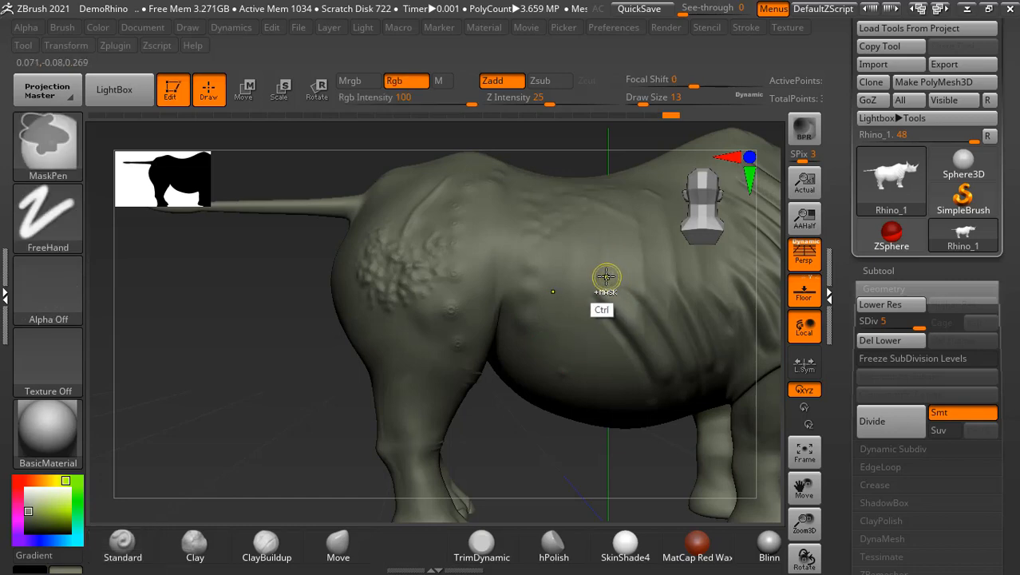
pyautogui.hotkey('ctrl', 'z')
# Step: Raise Draw Size to 35 and place several individual DragDot bumps across the rhino's flank
pyautogui.moveTo(647, 104); pyautogui.dragTo(652, 102)
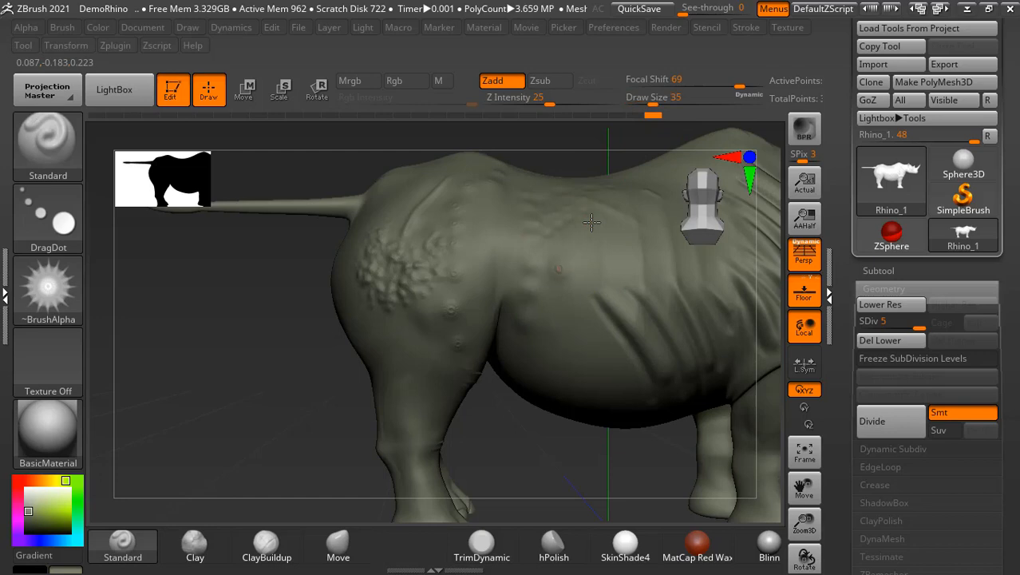
pyautogui.moveTo(591, 222); pyautogui.dragTo(550, 299)
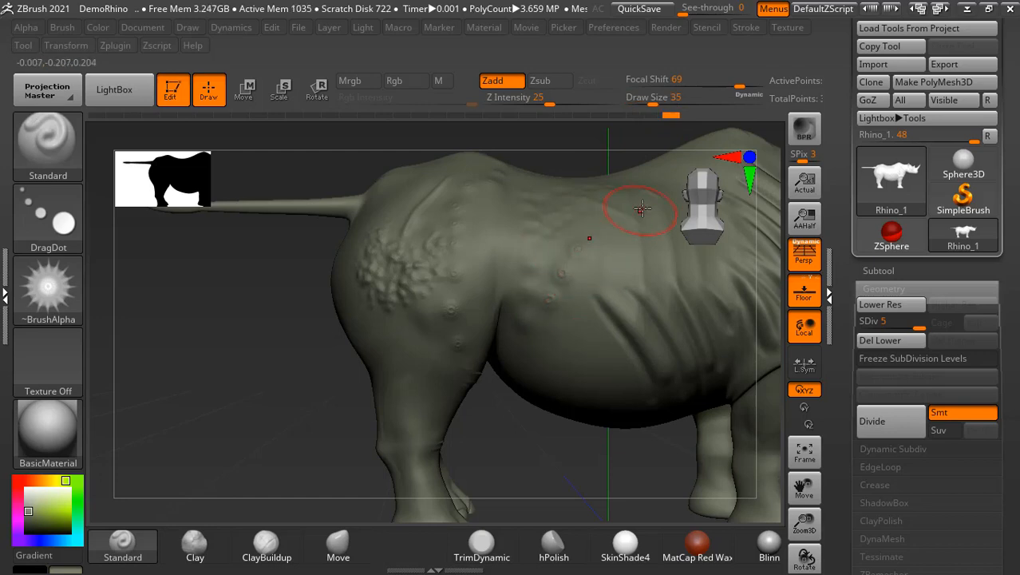
pyautogui.moveTo(595, 235); pyautogui.dragTo(603, 231)
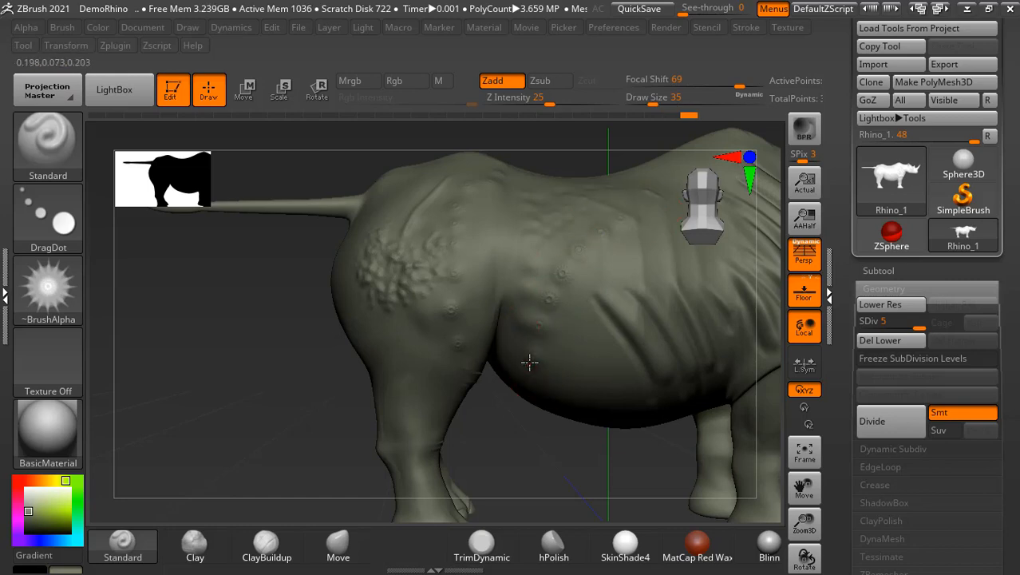
# Step: Place a few more DragDot bumps across the rhino's flank, and undo the last placement
pyautogui.moveTo(529, 362); pyautogui.dragTo(533, 362)
pyautogui.moveTo(623, 187)
pyautogui.mouseDown()
pyautogui.moveTo(621, 199)
pyautogui.moveTo(575, 212)
pyautogui.mouseUp()
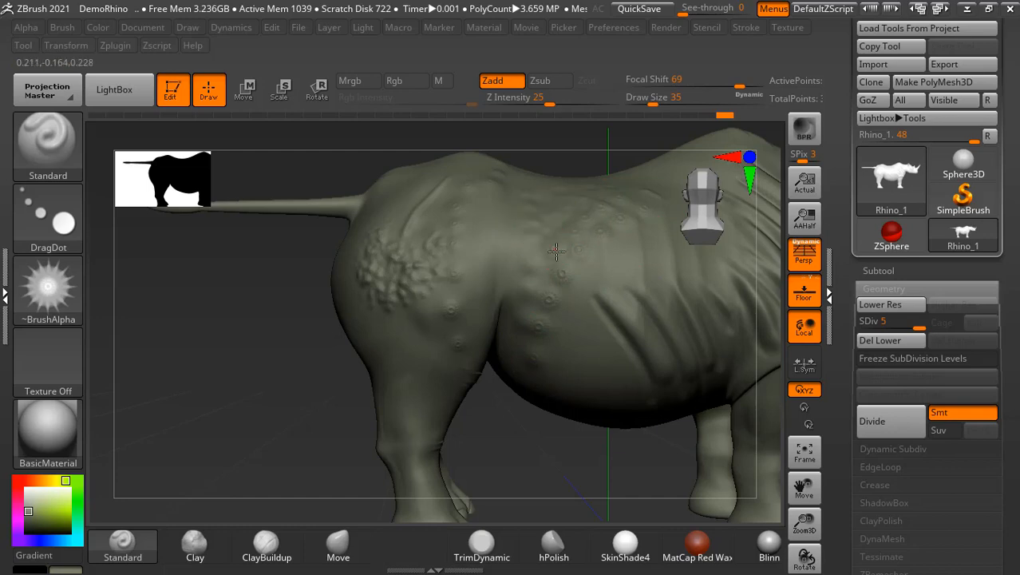
pyautogui.moveTo(556, 251); pyautogui.dragTo(520, 253)
pyautogui.hotkey('ctrl', 'z')
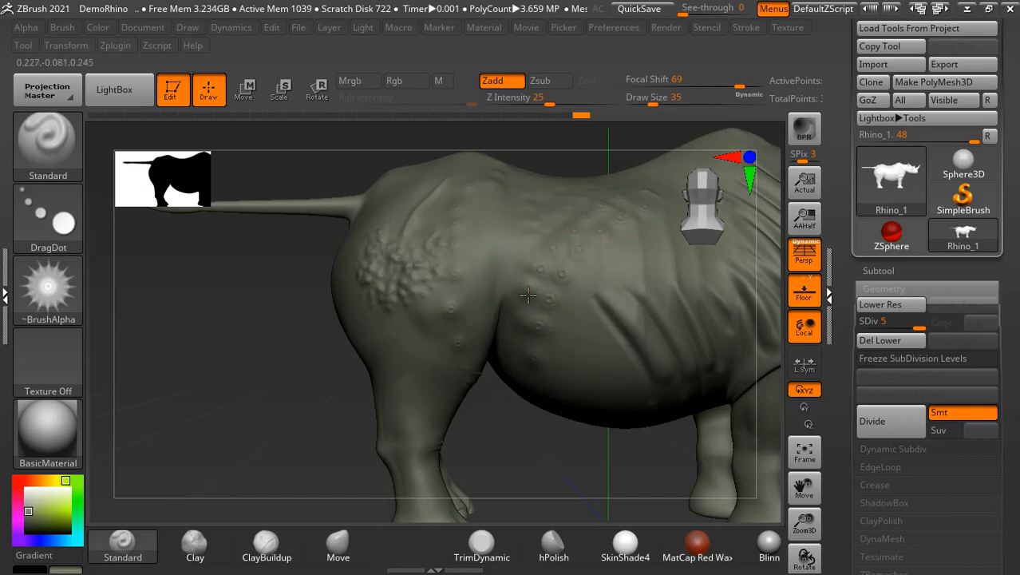
# Step: Choose Texture 10 as the brush texture, try a DragDot bump on the rhino's rump, and undo it
pyautogui.click(67, 287)
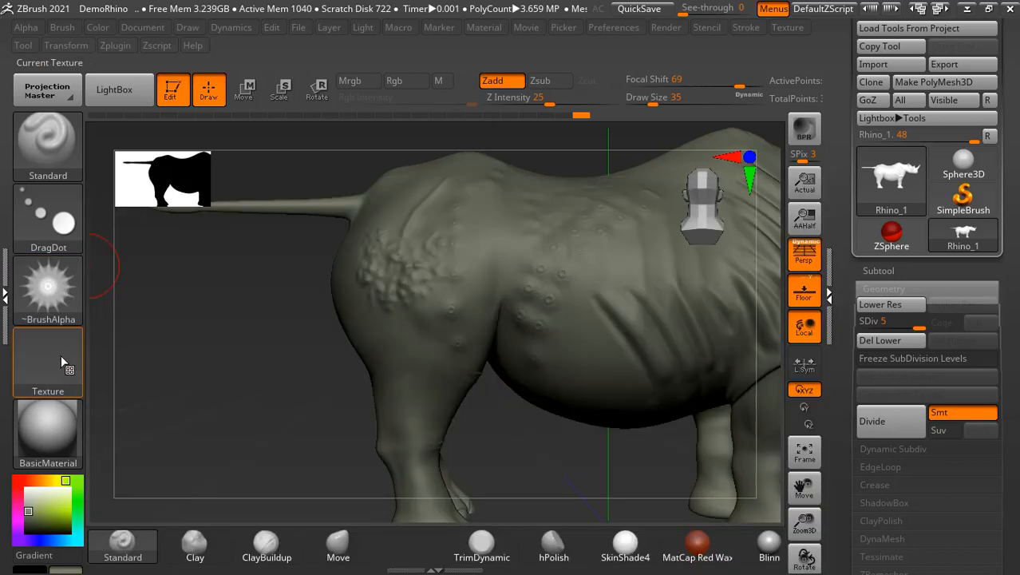
pyautogui.click(69, 348)
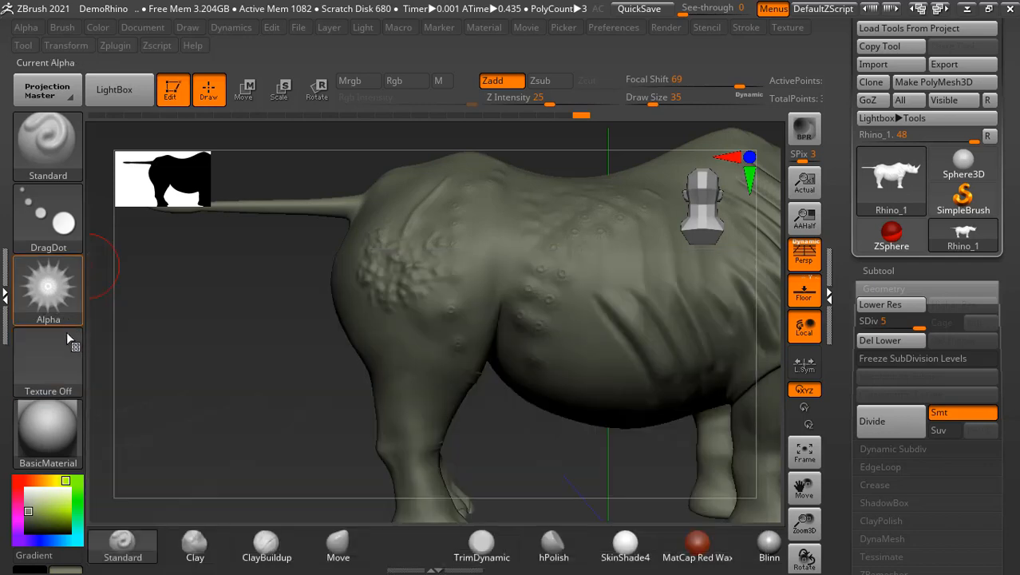
pyautogui.click(68, 351)
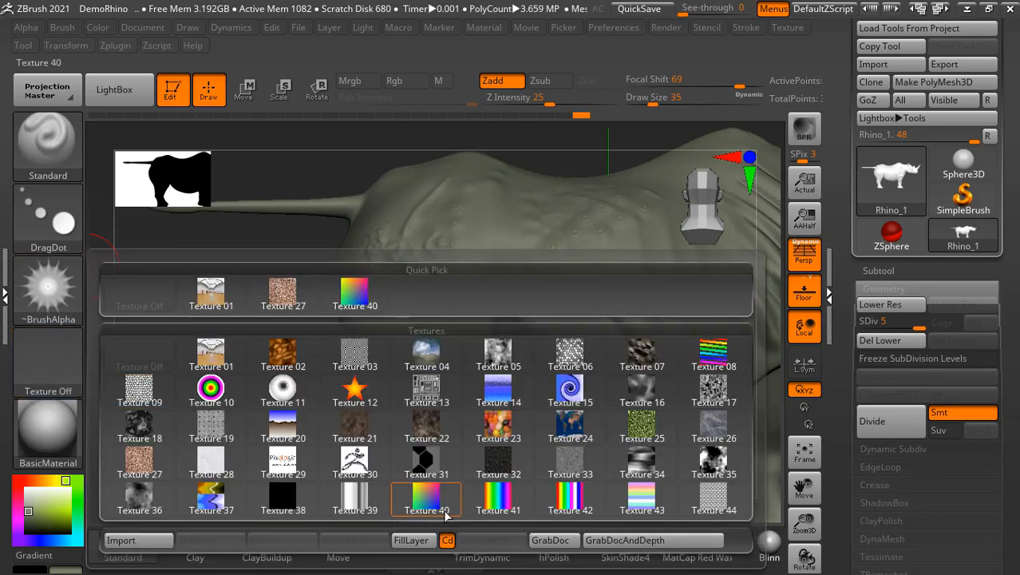
pyautogui.click(211, 389)
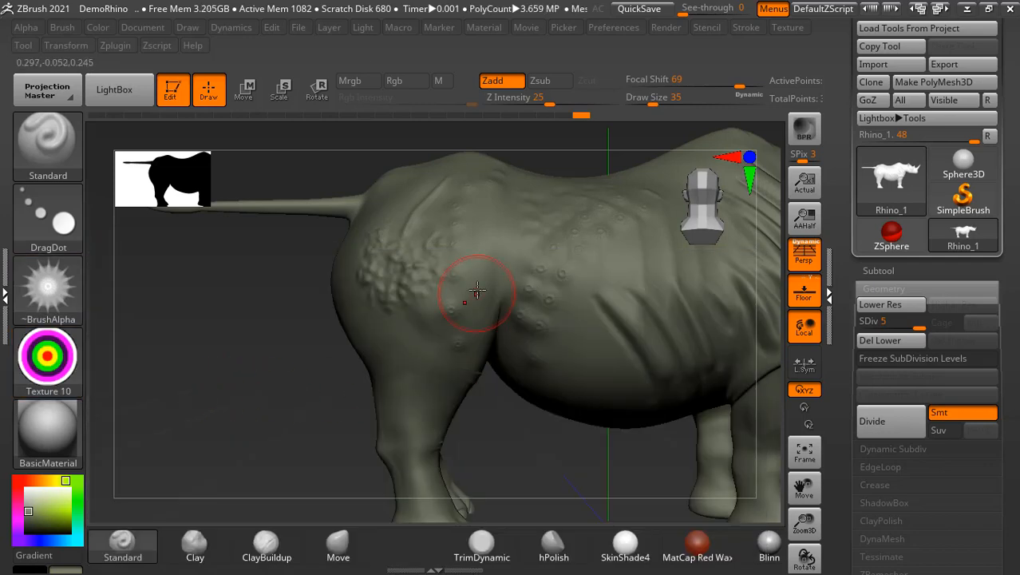
pyautogui.moveTo(476, 292)
pyautogui.mouseDown()
pyautogui.moveTo(482, 283)
pyautogui.moveTo(477, 316)
pyautogui.mouseUp()
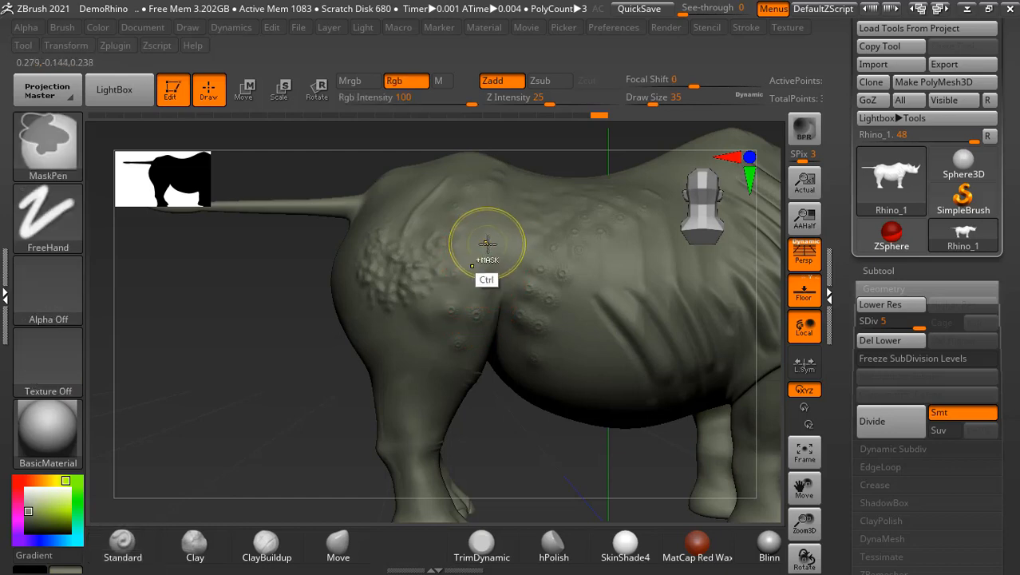
pyautogui.hotkey('ctrl', 'z')
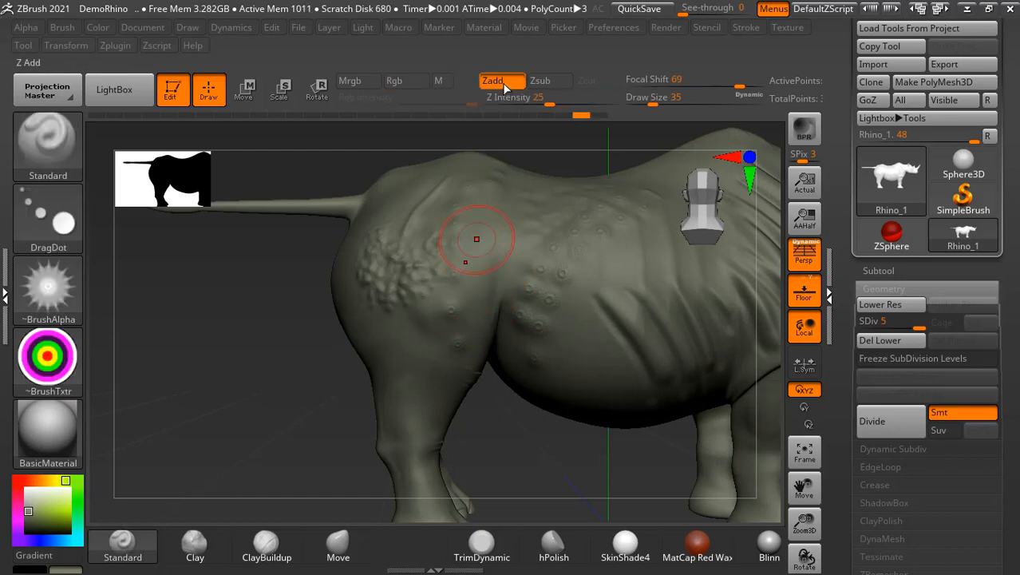
# Step: Turn on the Rgb channel, place a DragDot bump between rump and flank, and change the channel to Mrgb
pyautogui.click(409, 85)
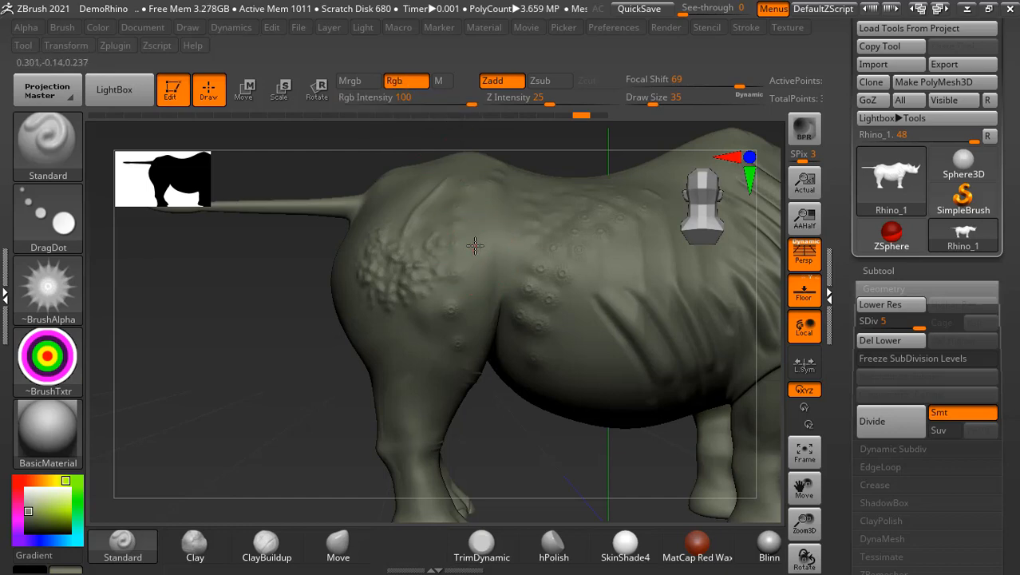
pyautogui.moveTo(469, 287); pyautogui.dragTo(482, 231)
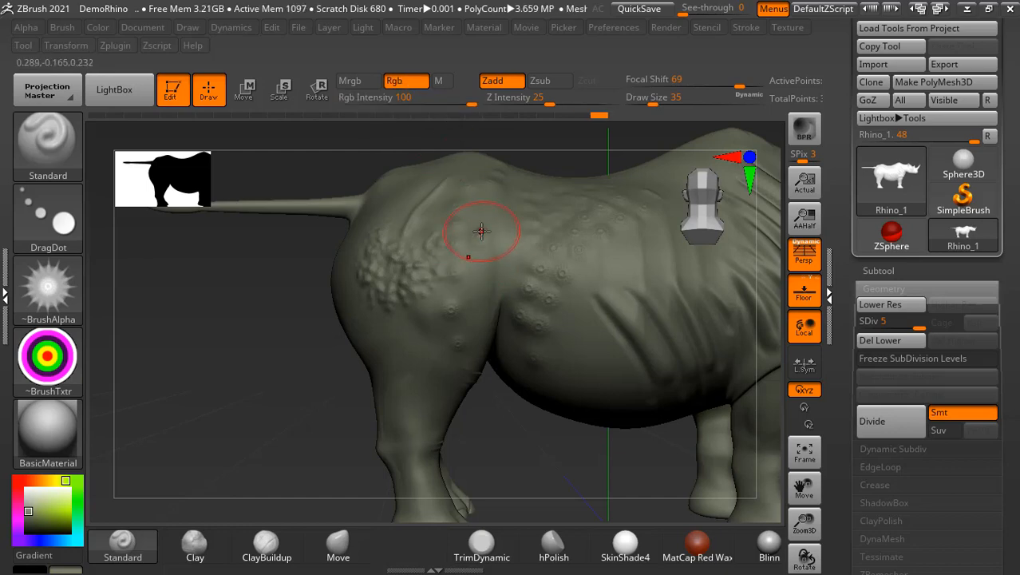
pyautogui.click(361, 81)
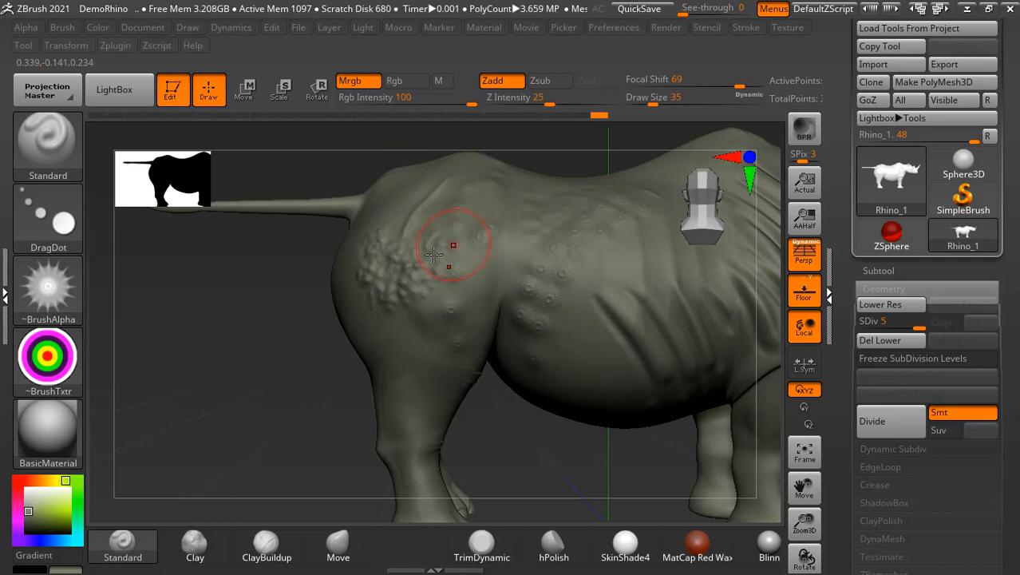
# Step: Change the brush texture to Texture 04 and place bumps on the rhino with the Mrgb and Rgb channels
pyautogui.click(71, 357)
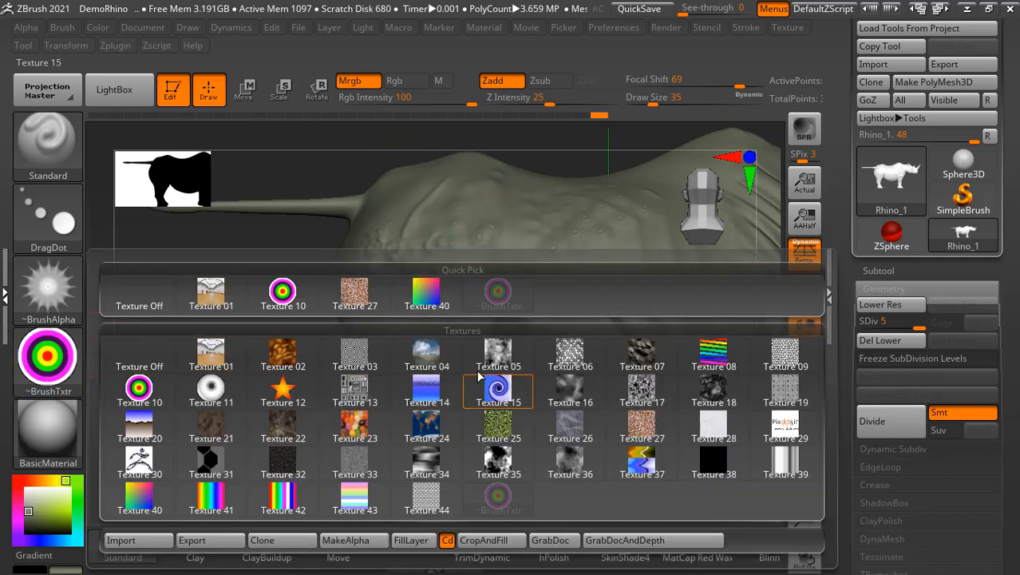
pyautogui.click(426, 353)
pyautogui.moveTo(620, 259); pyautogui.dragTo(581, 312)
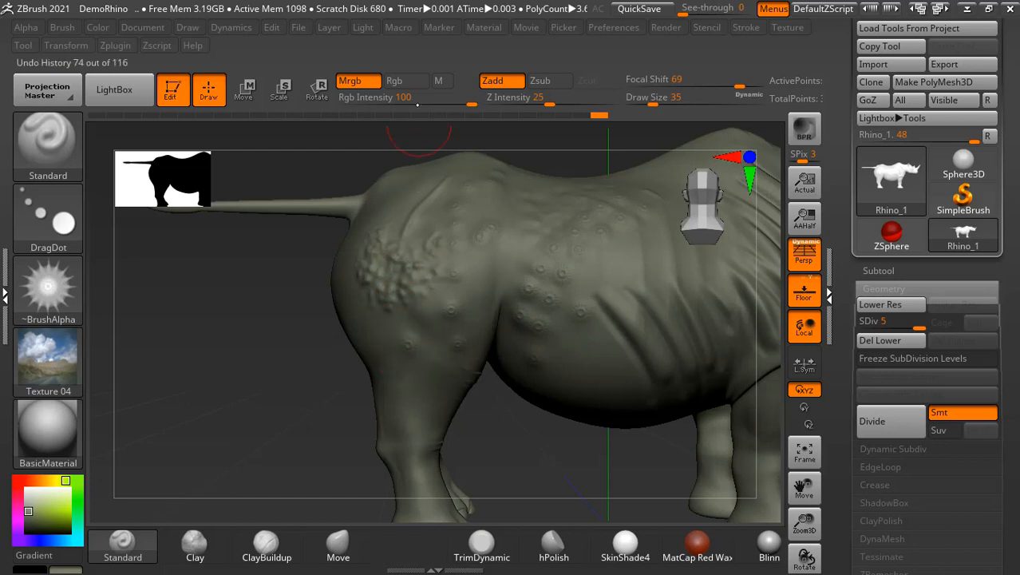
pyautogui.click(394, 81)
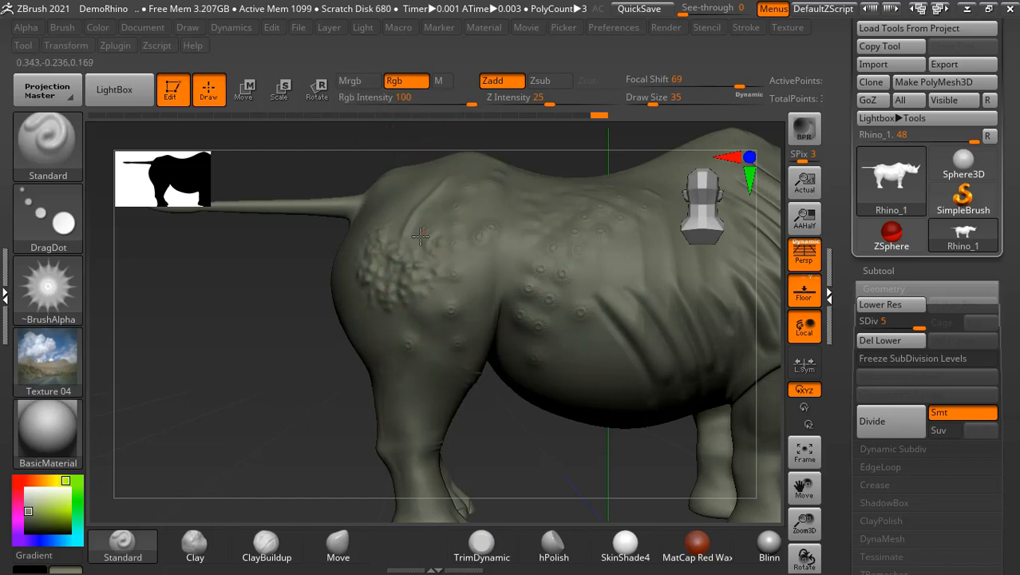
pyautogui.moveTo(421, 237); pyautogui.dragTo(423, 238)
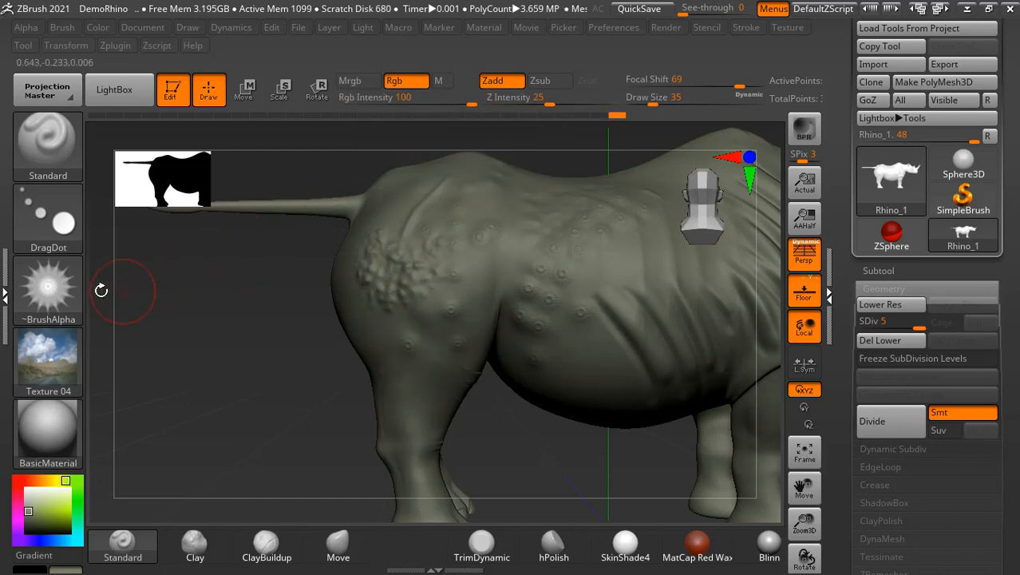
# Step: Change the stroke to Color Spray and spray bumps with Texture 04 across the rump and flank
pyautogui.click(71, 220)
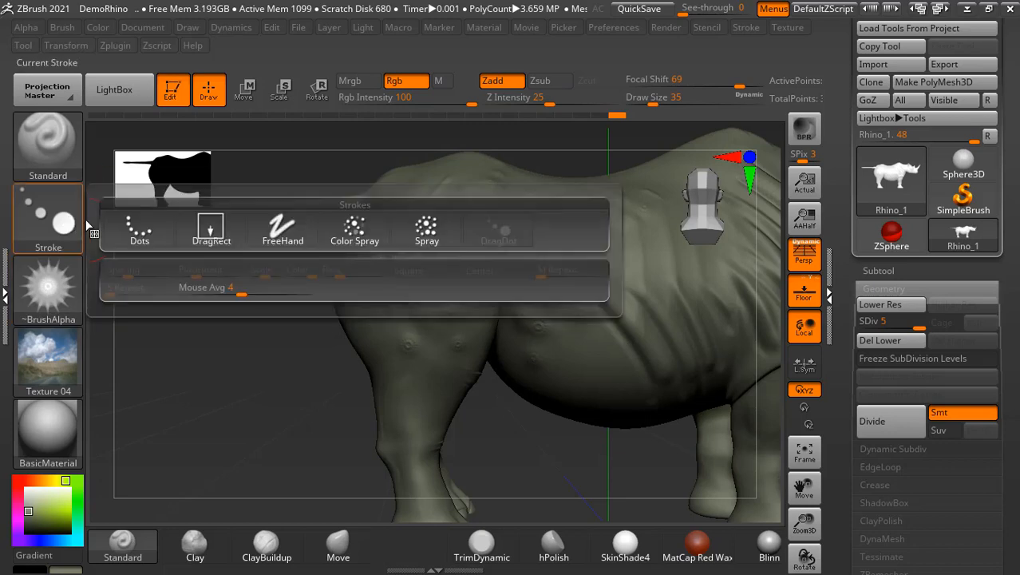
pyautogui.click(359, 240)
pyautogui.moveTo(389, 228)
pyautogui.mouseDown()
pyautogui.moveTo(467, 276)
pyautogui.moveTo(431, 287)
pyautogui.moveTo(544, 223)
pyautogui.mouseUp()
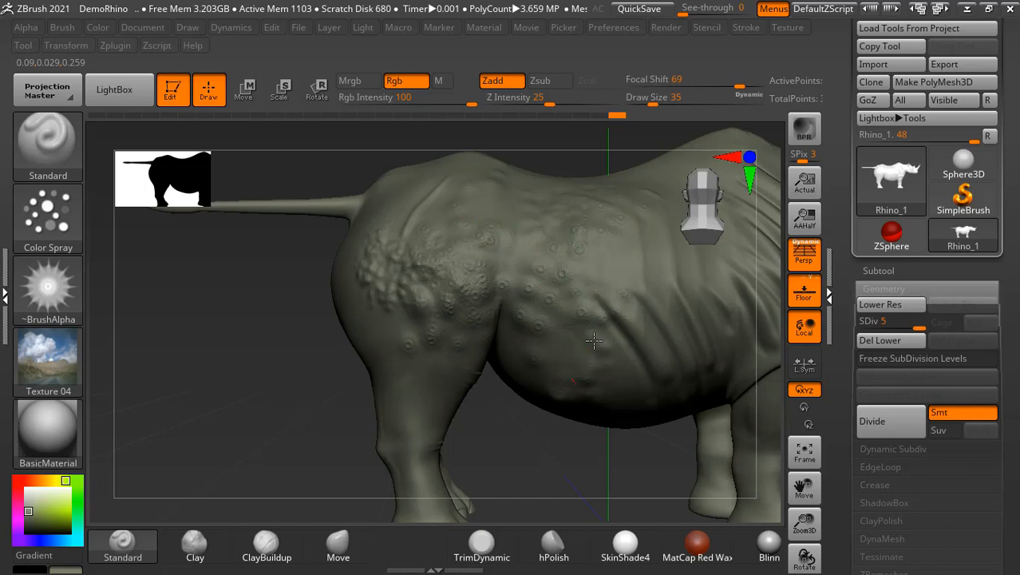
# Step: Change the brush texture to the rainbow-striped Texture 41 and spray bumps over the thigh and flank
pyautogui.click(45, 360)
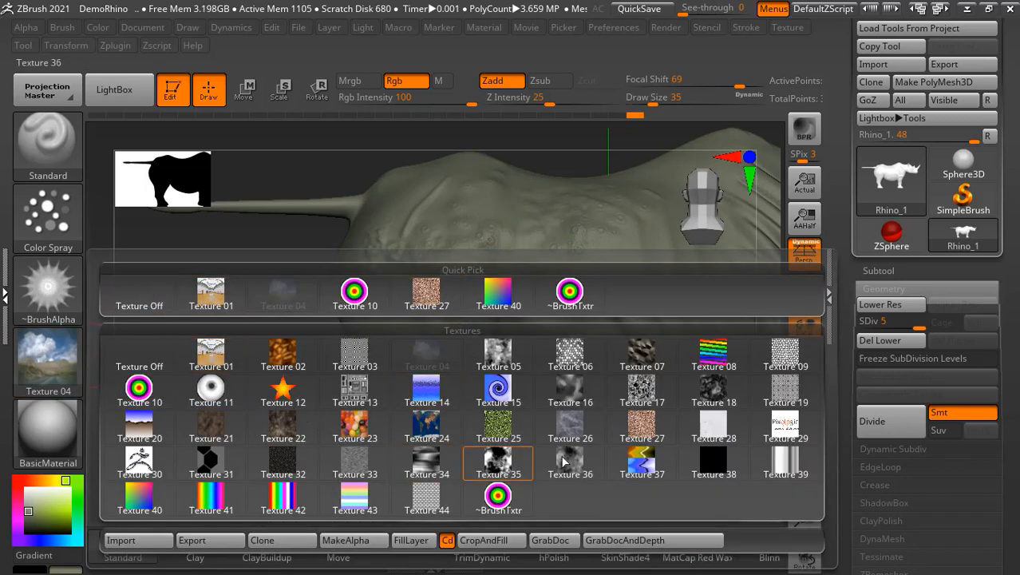
pyautogui.moveTo(578, 412)
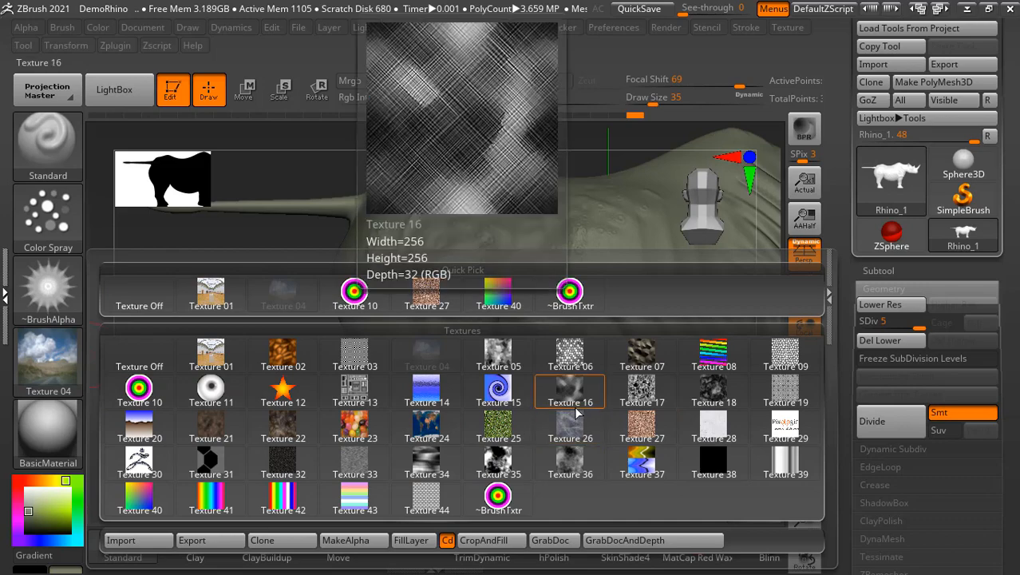
pyautogui.moveTo(580, 432)
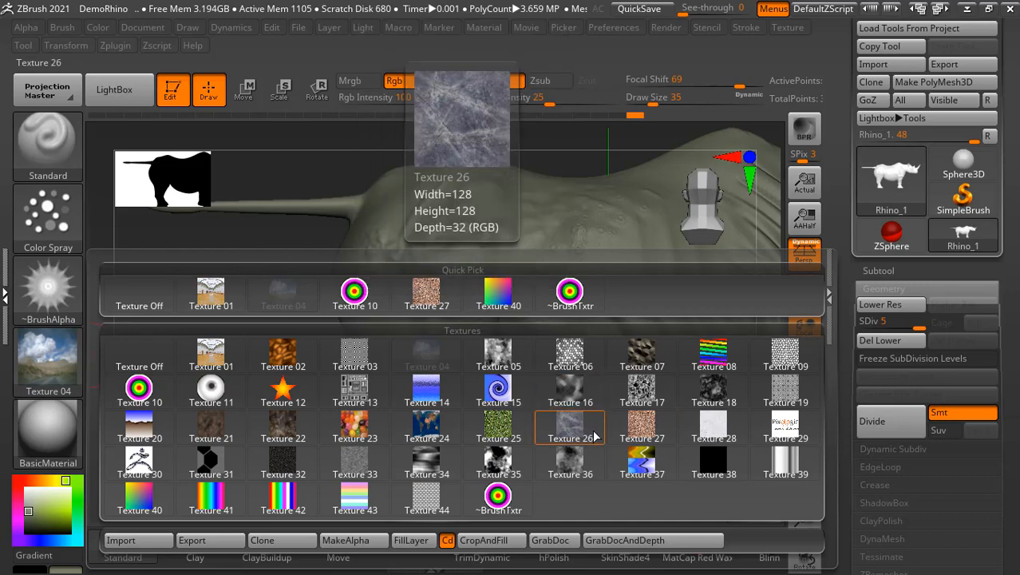
pyautogui.moveTo(721, 363)
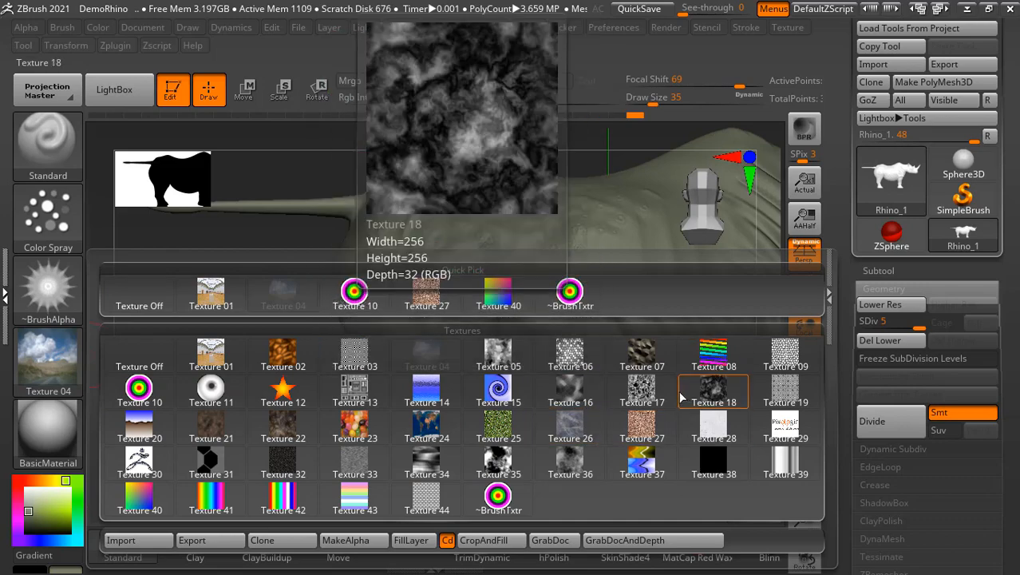
pyautogui.moveTo(244, 503)
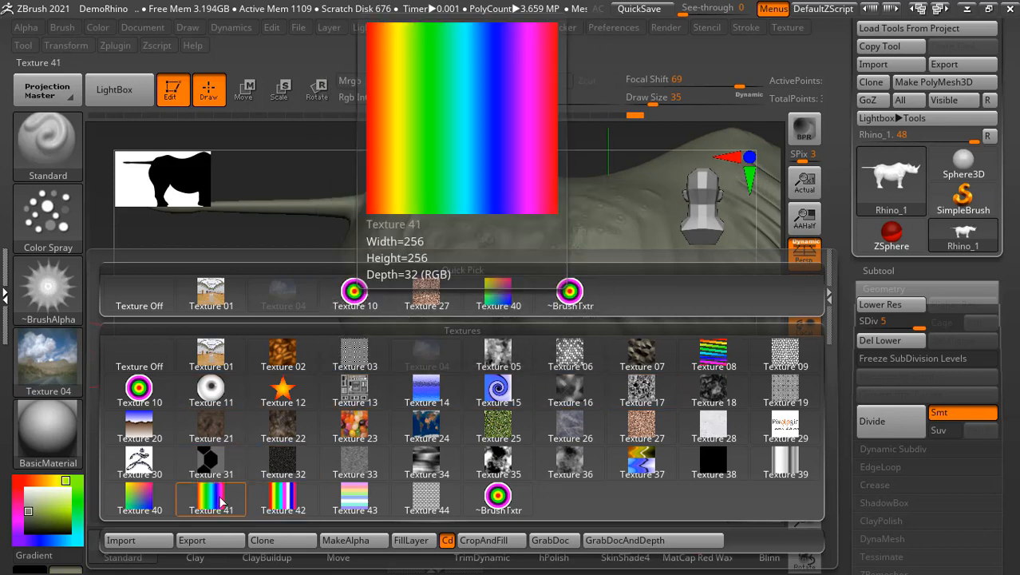
pyautogui.click(211, 495)
pyautogui.moveTo(403, 317)
pyautogui.mouseDown()
pyautogui.moveTo(386, 399)
pyautogui.moveTo(423, 367)
pyautogui.mouseUp()
pyautogui.moveTo(551, 278)
pyautogui.mouseDown()
pyautogui.moveTo(576, 272)
pyautogui.moveTo(534, 297)
pyautogui.mouseUp()
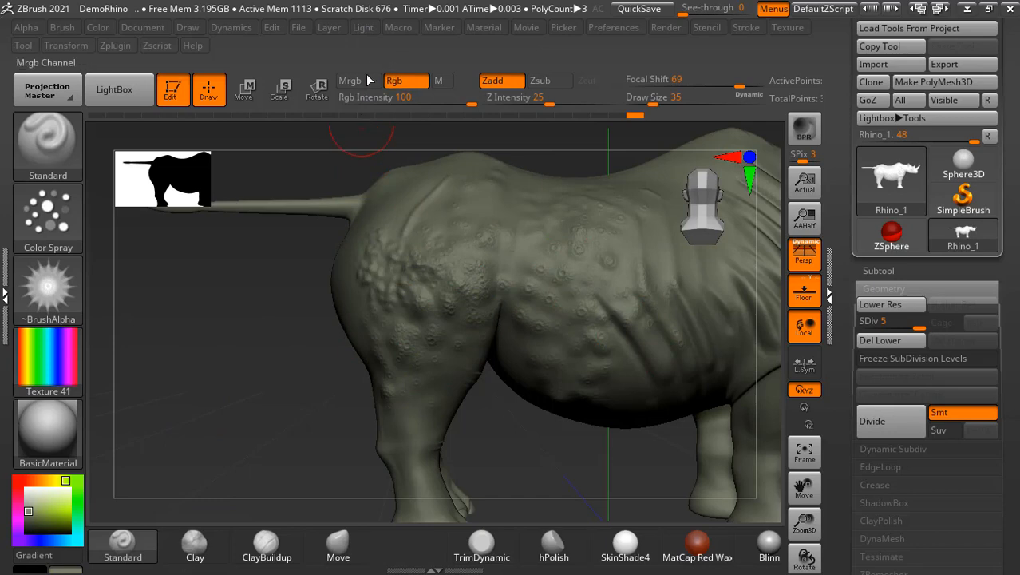
# Step: Spray more bumps over the rump with the material-only M channel, and turn the brush texture off
pyautogui.click(350, 81)
pyautogui.click(400, 80)
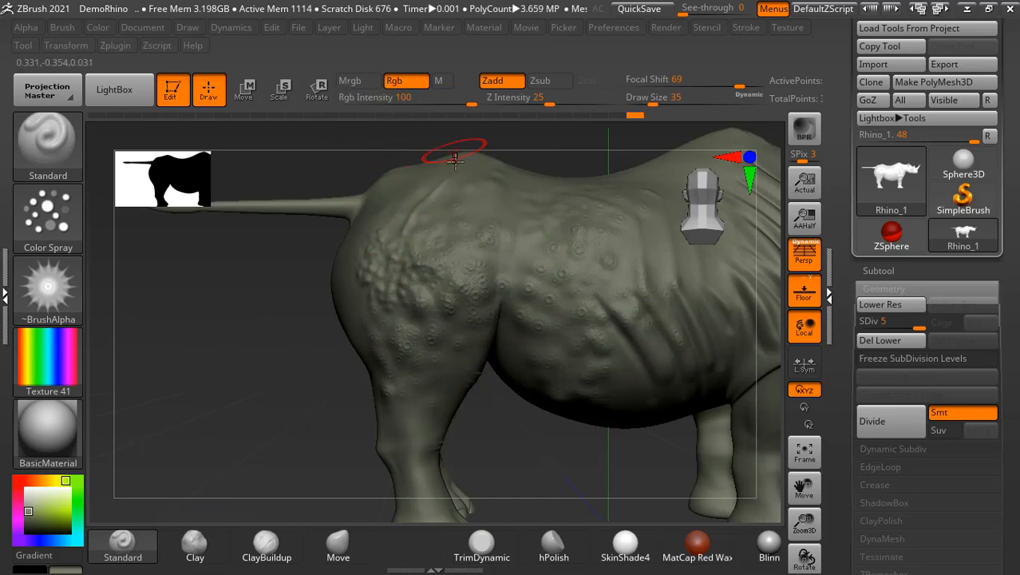
pyautogui.click(438, 81)
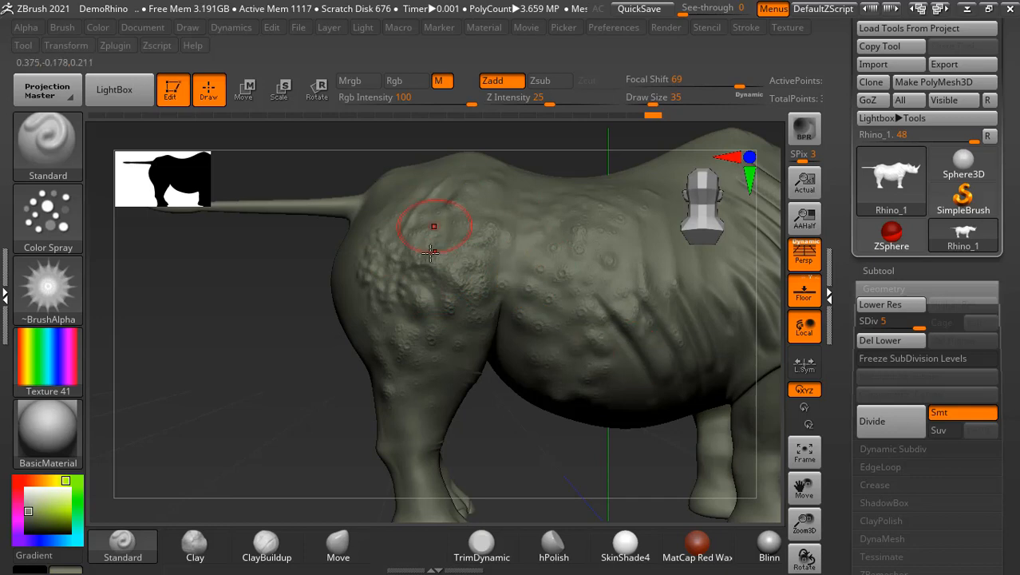
pyautogui.click(66, 353)
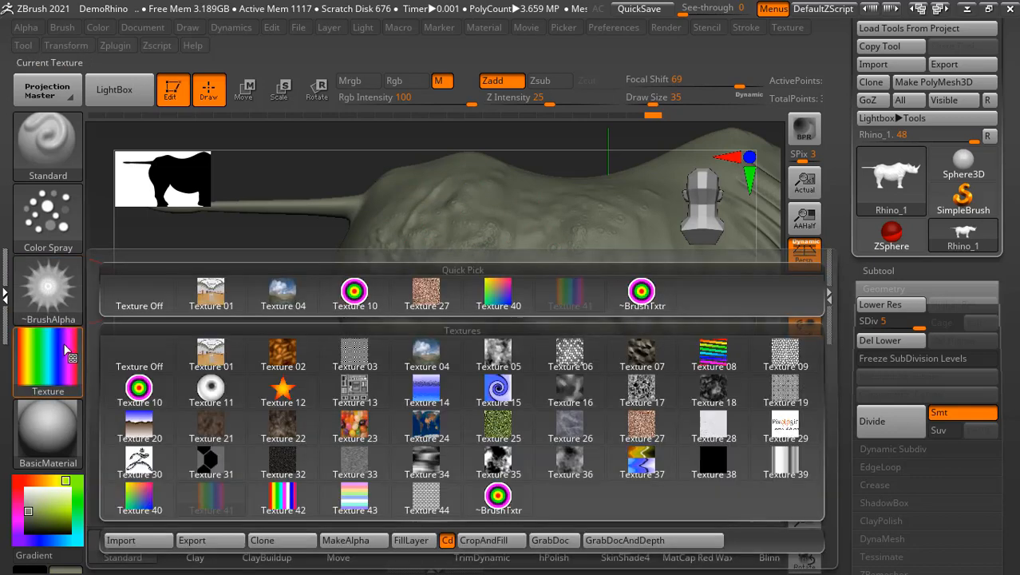
pyautogui.click(144, 289)
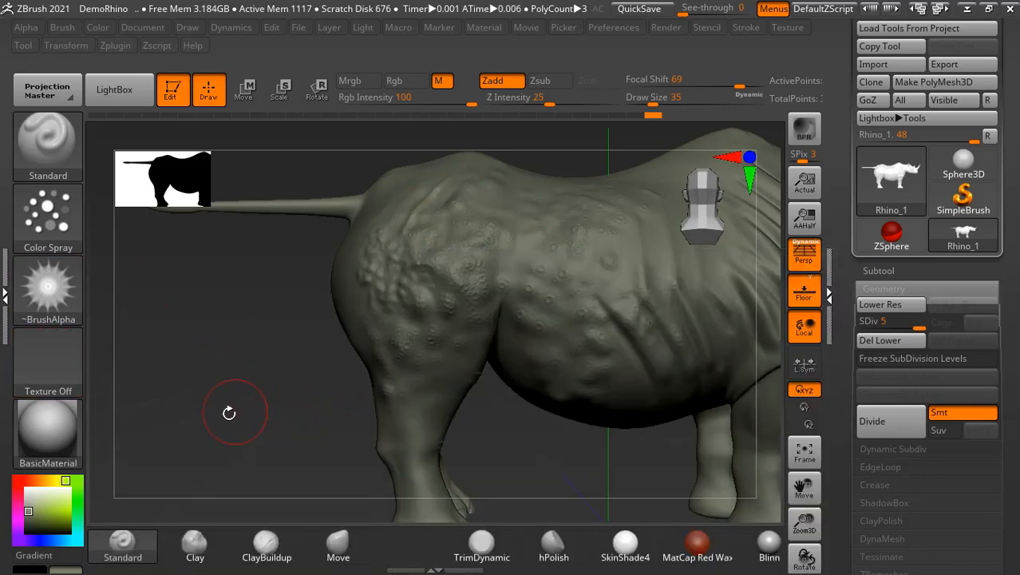
# Step: Pick a saturated green as the current colour and shift its hue to red
pyautogui.keyDown('alt'); pyautogui.moveTo(251, 409); pyautogui.dragTo(268, 346); pyautogui.keyUp('alt')
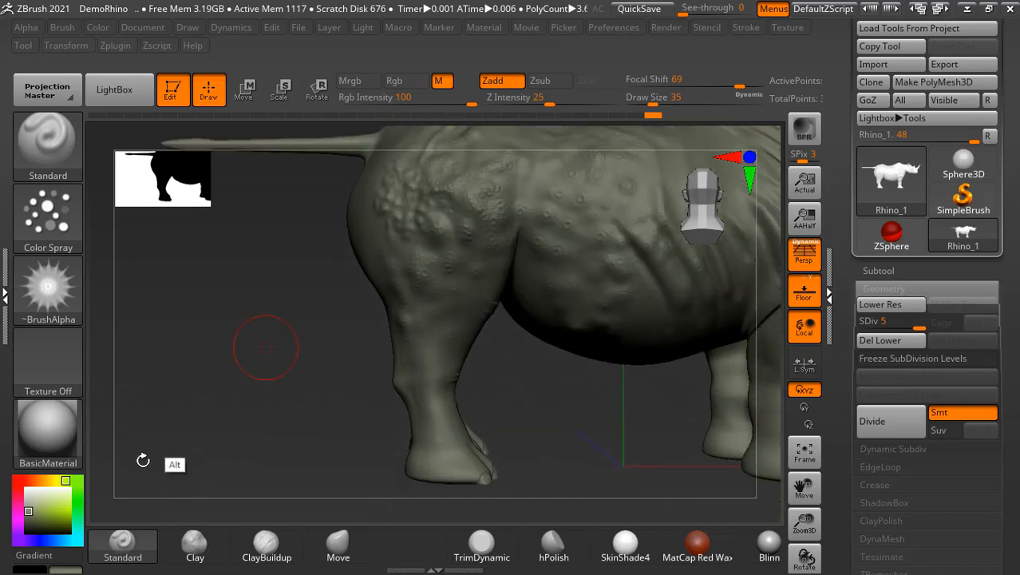
pyautogui.click(63, 511)
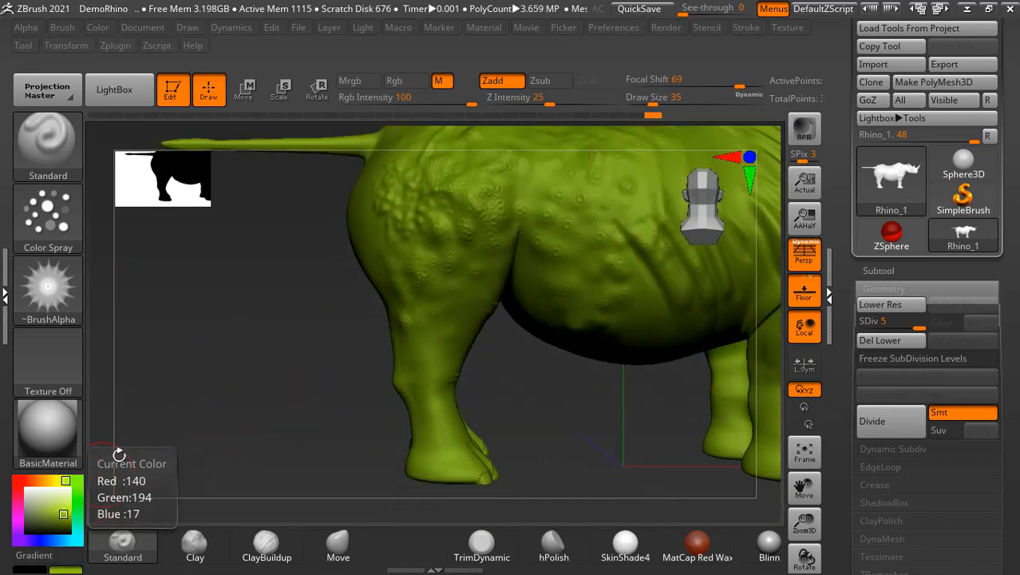
pyautogui.moveTo(65, 480); pyautogui.dragTo(26, 480)
pyautogui.keyDown('alt'); pyautogui.moveTo(269, 375); pyautogui.dragTo(214, 405); pyautogui.keyUp('alt')
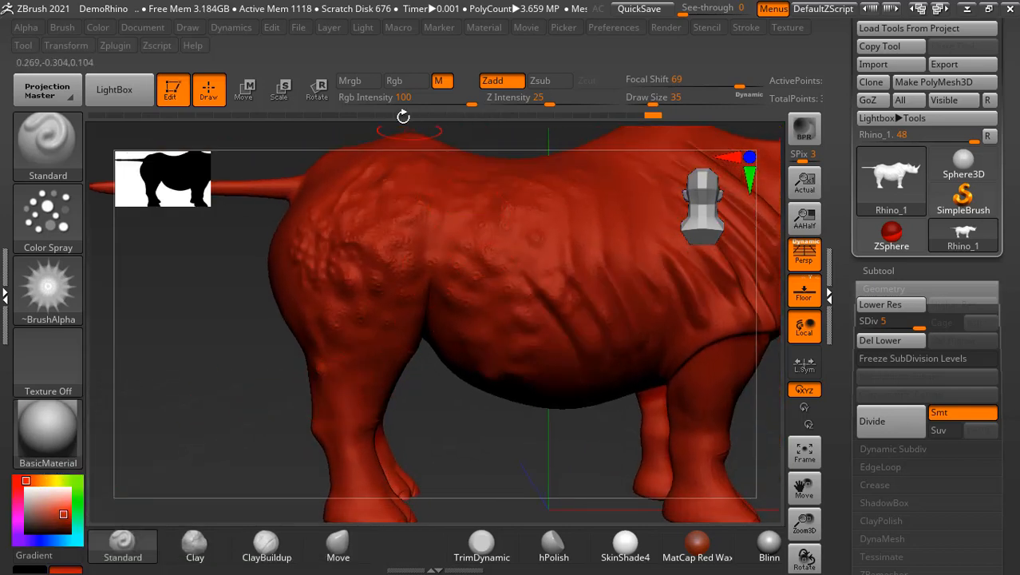
# Step: Enable the Rgb channel, set the current colour to olive yellow (172, 194, 17), and fill the whole rhino with it
pyautogui.click(394, 81)
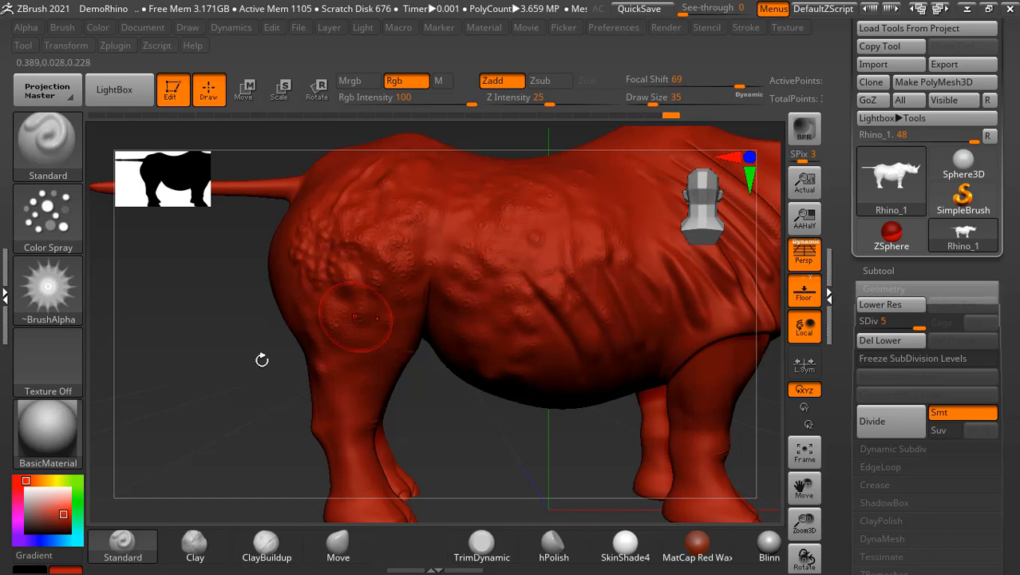
pyautogui.moveTo(60, 480); pyautogui.dragTo(72, 480)
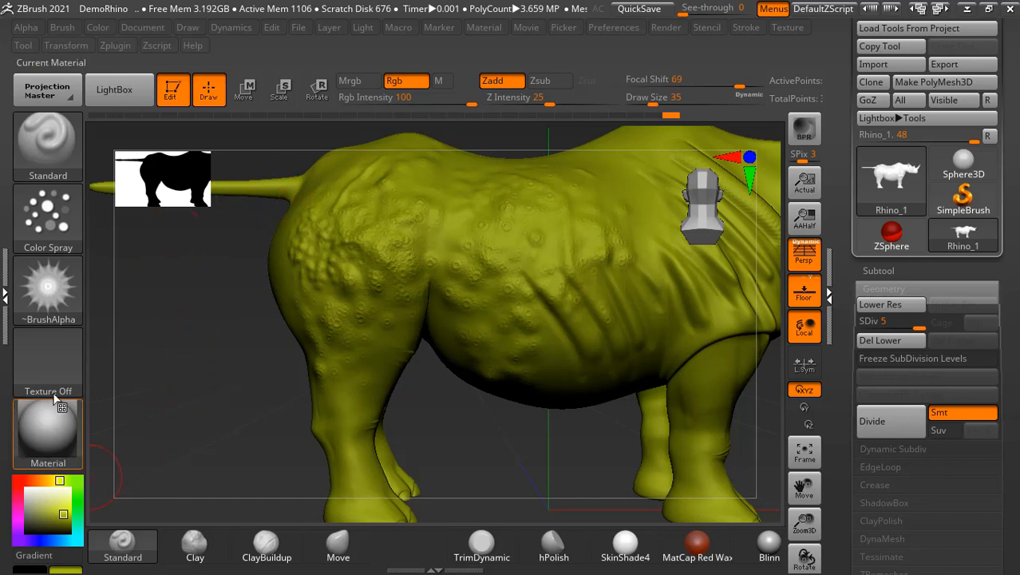
pyautogui.click(99, 28)
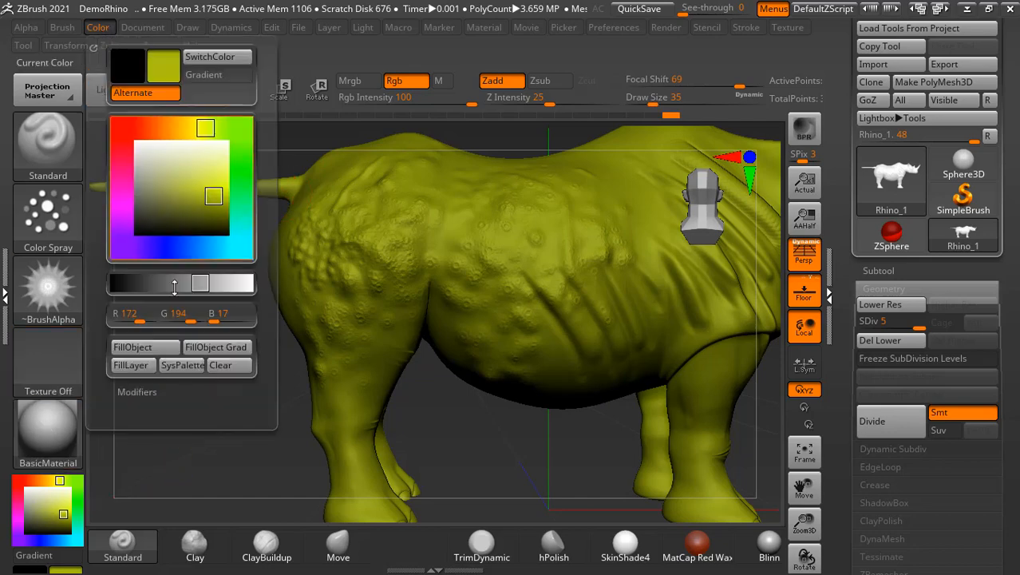
pyautogui.click(151, 349)
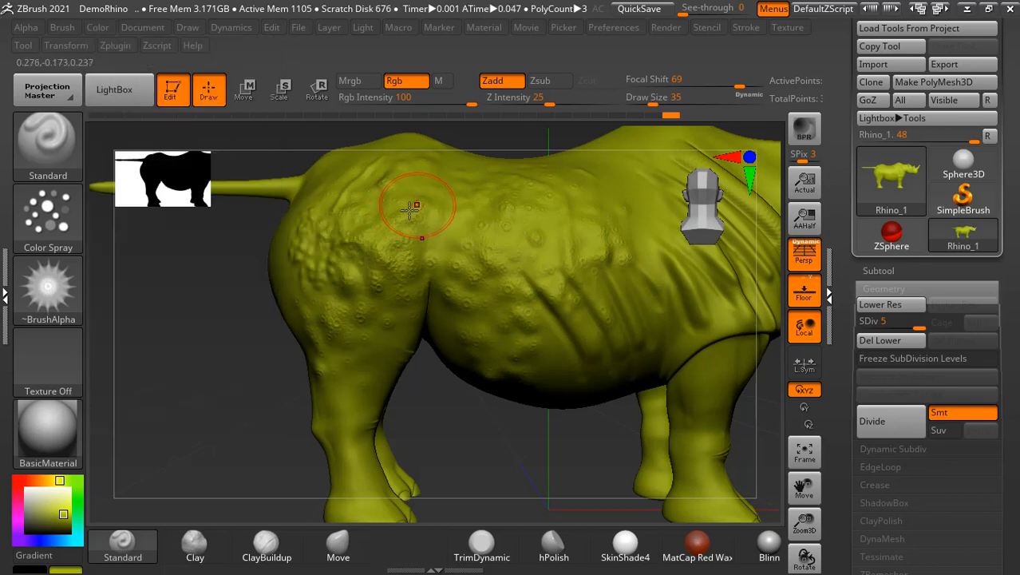
# Step: Set the current colour to red and spray red bumps over the rhino's flank and thigh
pyautogui.click(35, 483)
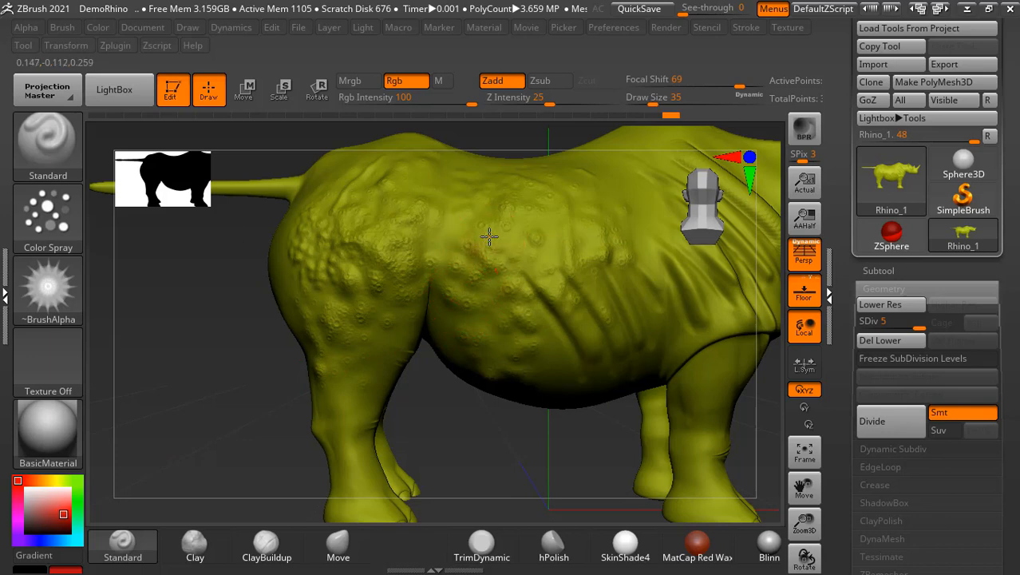
pyautogui.moveTo(490, 236); pyautogui.dragTo(526, 229)
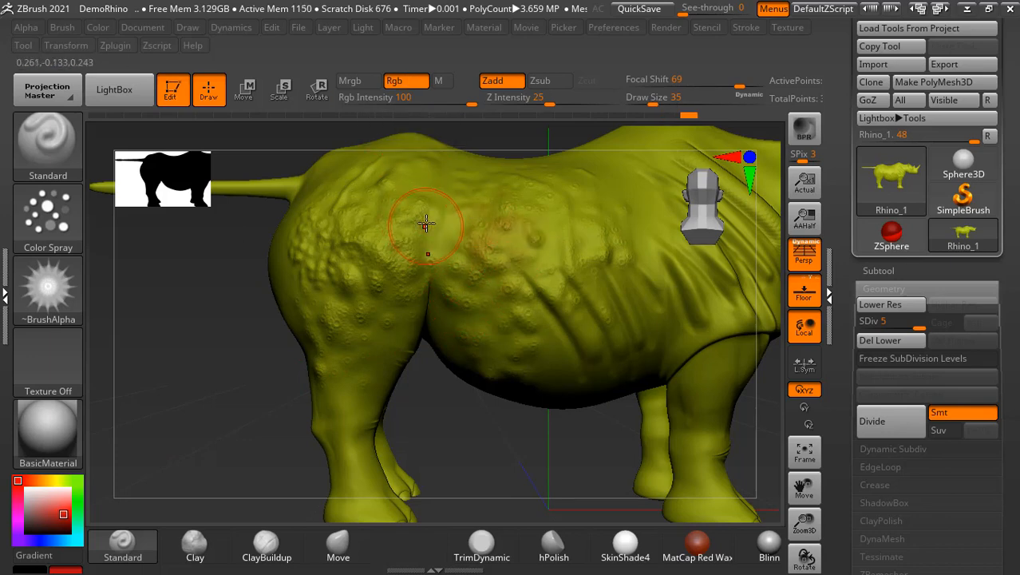
pyautogui.moveTo(421, 221)
pyautogui.mouseDown()
pyautogui.moveTo(381, 320)
pyautogui.moveTo(364, 311)
pyautogui.mouseUp()
pyautogui.moveTo(489, 259)
pyautogui.mouseDown()
pyautogui.moveTo(516, 310)
pyautogui.moveTo(510, 323)
pyautogui.moveTo(509, 232)
pyautogui.moveTo(542, 229)
pyautogui.moveTo(528, 239)
pyautogui.moveTo(544, 231)
pyautogui.moveTo(439, 224)
pyautogui.mouseUp()
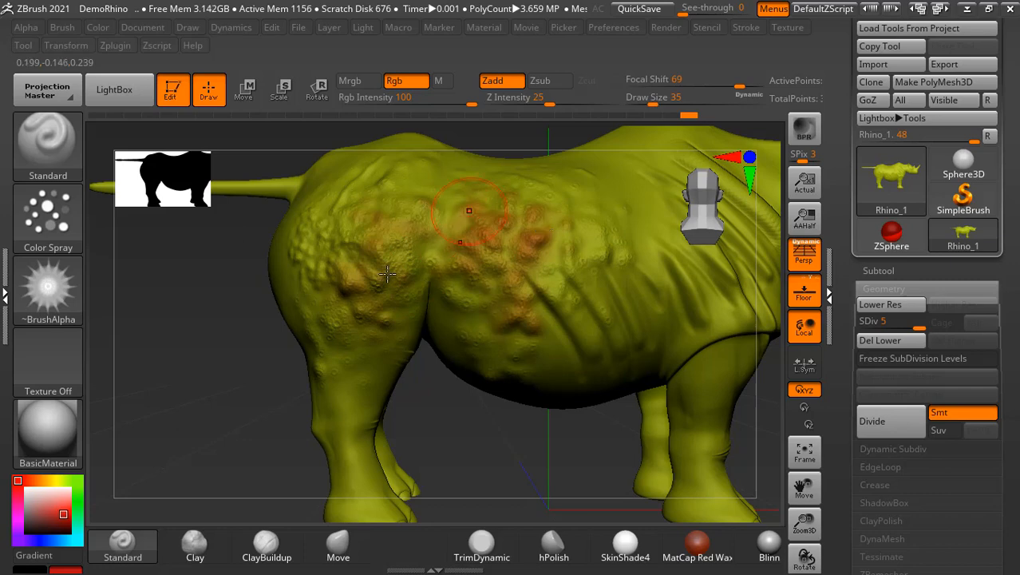
# Step: Change the brush texture to the world map Texture 24 and spray it with raised bumps over the flank behind the shoulder
pyautogui.click(48, 363)
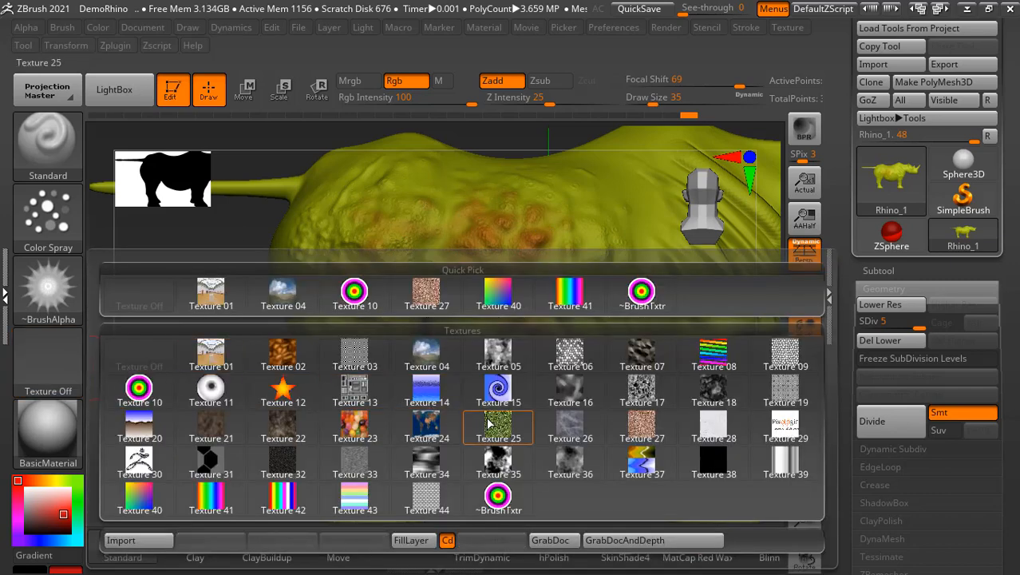
pyautogui.click(427, 427)
pyautogui.moveTo(592, 262)
pyautogui.mouseDown()
pyautogui.moveTo(615, 220)
pyautogui.moveTo(630, 248)
pyautogui.moveTo(616, 220)
pyautogui.moveTo(576, 244)
pyautogui.moveTo(511, 179)
pyautogui.moveTo(477, 186)
pyautogui.mouseUp()
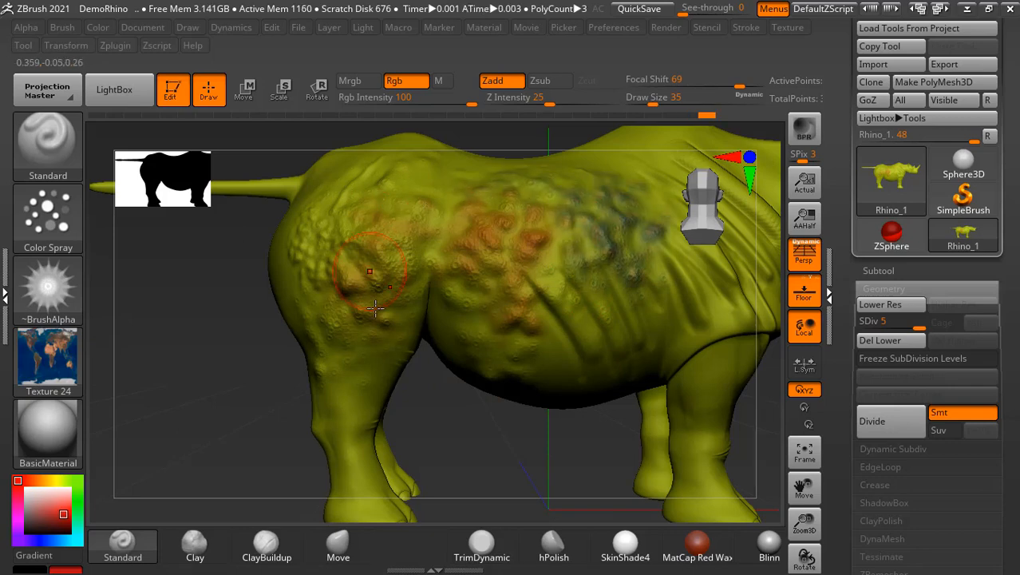
# Step: Turn off Zadd and paint the world map texture in colour only over the flank, belly and shoulder
pyautogui.moveTo(478, 433); pyautogui.dragTo(343, 437)
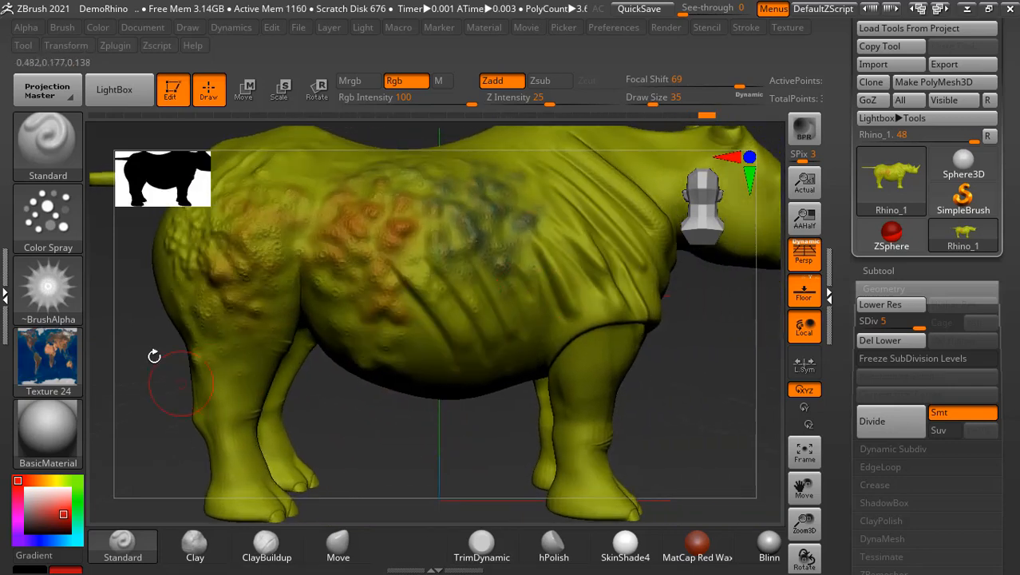
pyautogui.click(501, 83)
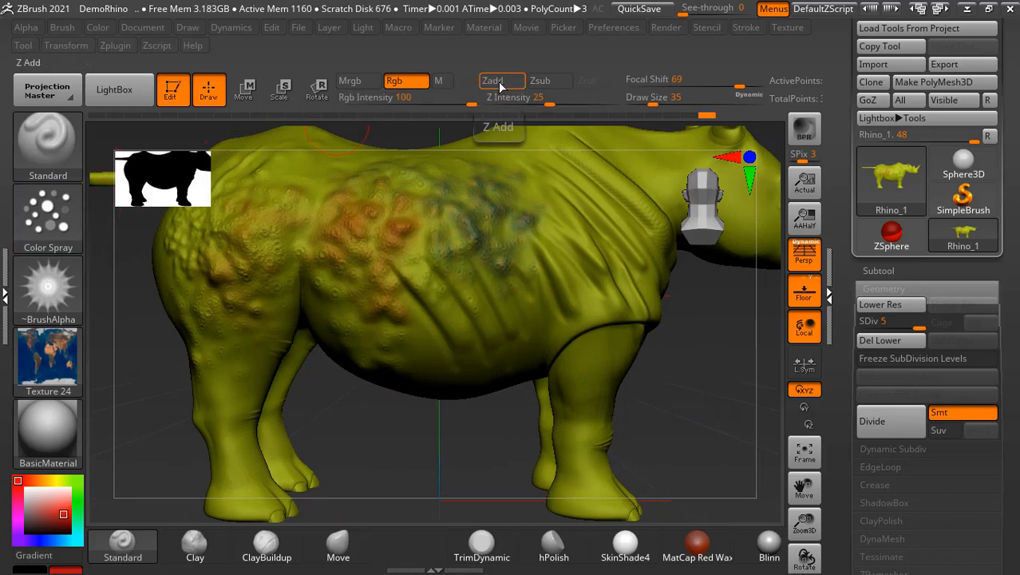
pyautogui.moveTo(480, 239)
pyautogui.mouseDown()
pyautogui.moveTo(399, 263)
pyautogui.moveTo(486, 237)
pyautogui.moveTo(399, 192)
pyautogui.moveTo(376, 312)
pyautogui.moveTo(328, 216)
pyautogui.moveTo(485, 236)
pyautogui.moveTo(479, 230)
pyautogui.mouseUp()
pyautogui.moveTo(625, 385); pyautogui.dragTo(579, 307)
pyautogui.moveTo(583, 256)
pyautogui.mouseDown()
pyautogui.moveTo(639, 287)
pyautogui.moveTo(606, 208)
pyautogui.mouseUp()
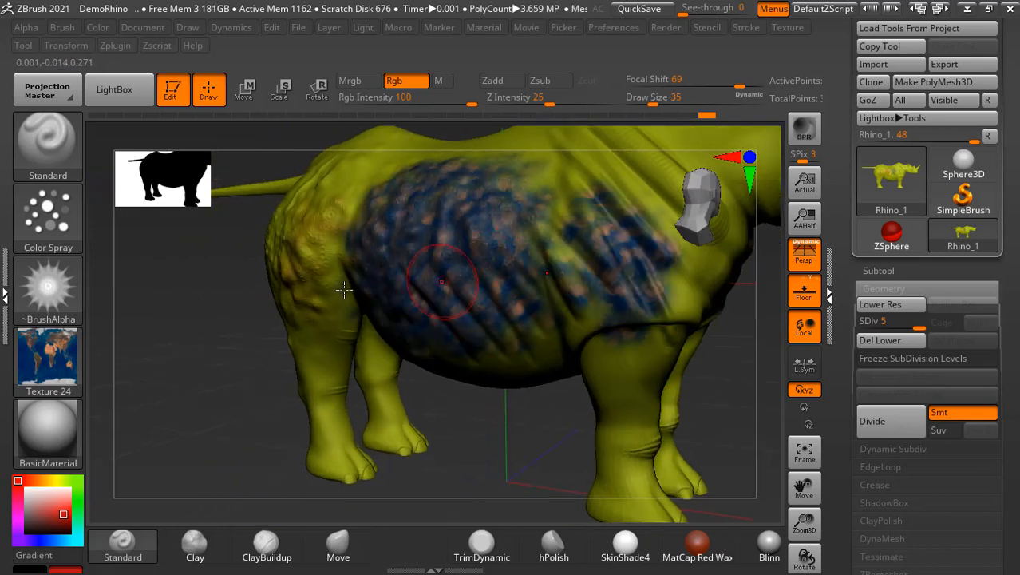
# Step: Paint the shoulder area in colour only, using the Spray stroke and the brown pebble Texture 02 as brush texture
pyautogui.click(48, 219)
pyautogui.click(451, 240)
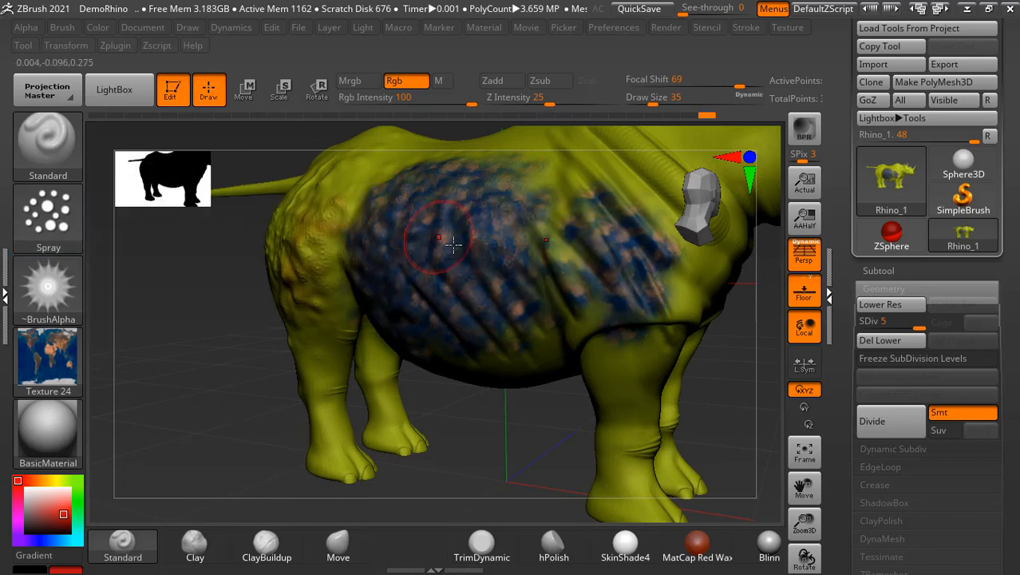
pyautogui.click(50, 359)
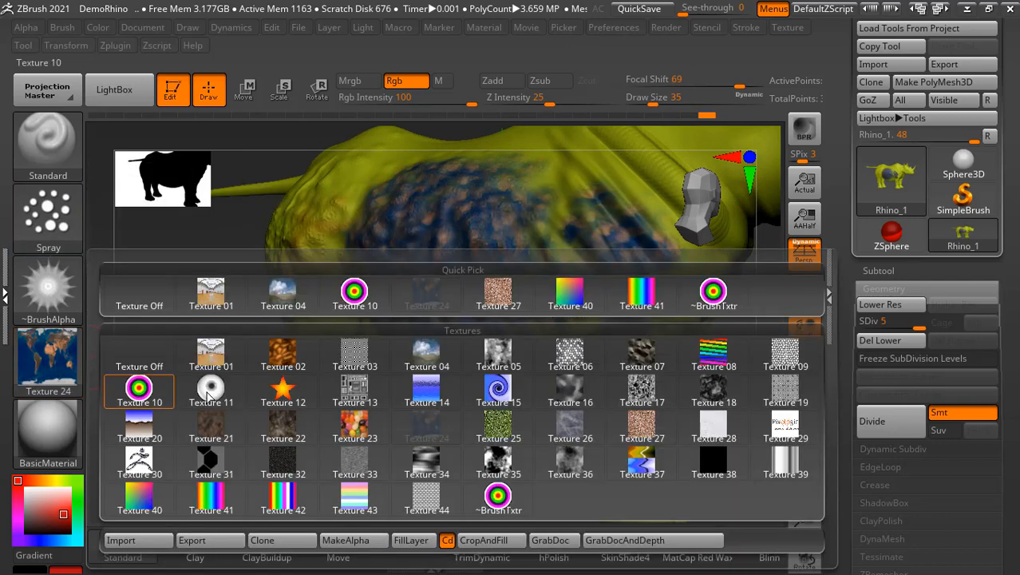
pyautogui.click(289, 368)
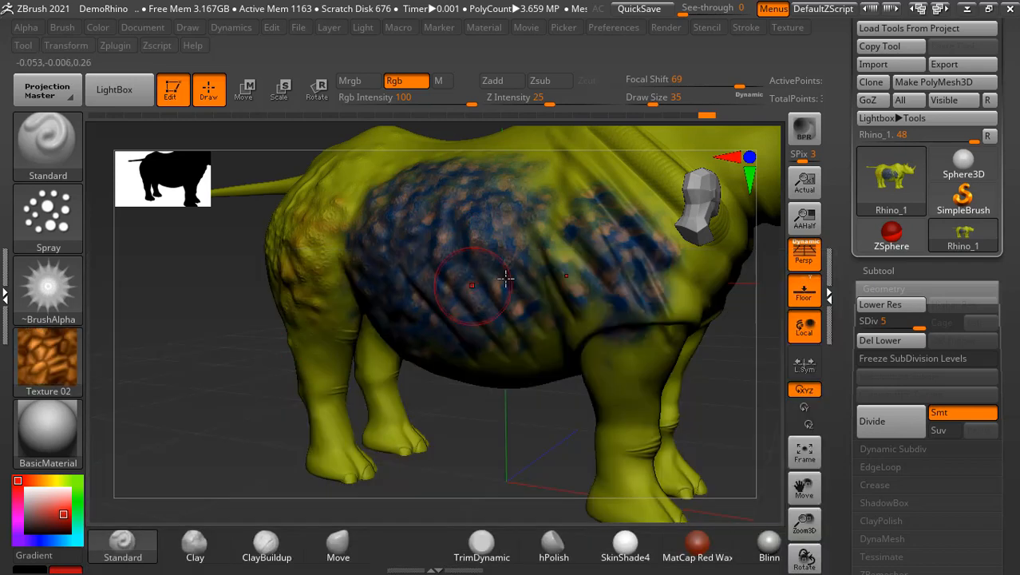
pyautogui.moveTo(549, 270)
pyautogui.mouseDown()
pyautogui.moveTo(618, 297)
pyautogui.moveTo(568, 204)
pyautogui.moveTo(619, 249)
pyautogui.moveTo(595, 264)
pyautogui.mouseUp()
# Step: Make a BPR render of the whole painted rhino in side view
pyautogui.scroll(-5, 489, 434)
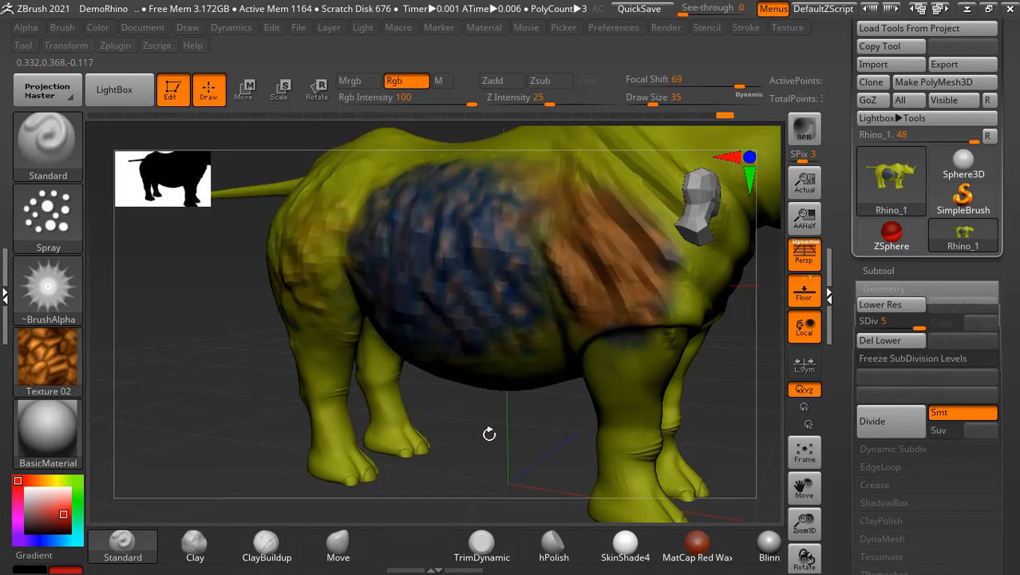
pyautogui.moveTo(489, 433); pyautogui.dragTo(445, 413)
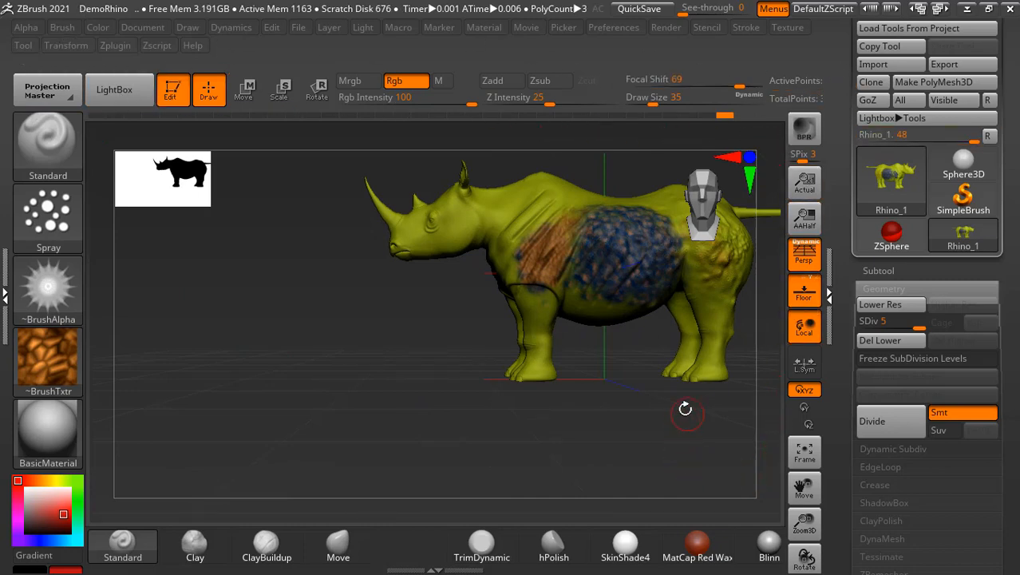
pyautogui.keyDown('alt'); pyautogui.moveTo(685, 409); pyautogui.dragTo(539, 404); pyautogui.keyUp('alt')
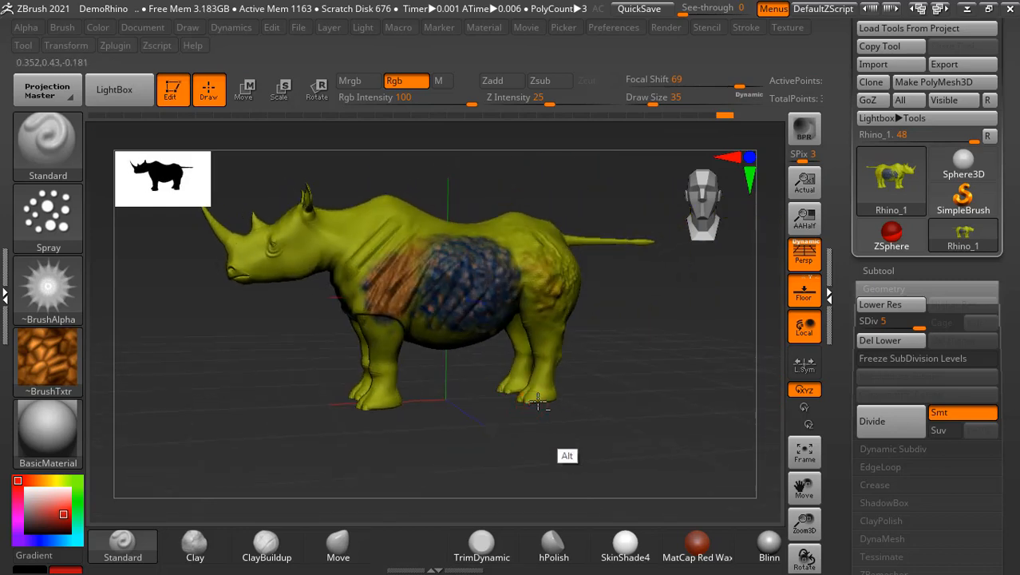
pyautogui.moveTo(644, 392)
pyautogui.keyDown('shift'); pyautogui.mouseDown()
pyautogui.moveTo(668, 389)
pyautogui.moveTo(653, 381)
pyautogui.moveTo(637, 398)
pyautogui.mouseUp(); pyautogui.keyUp('shift')
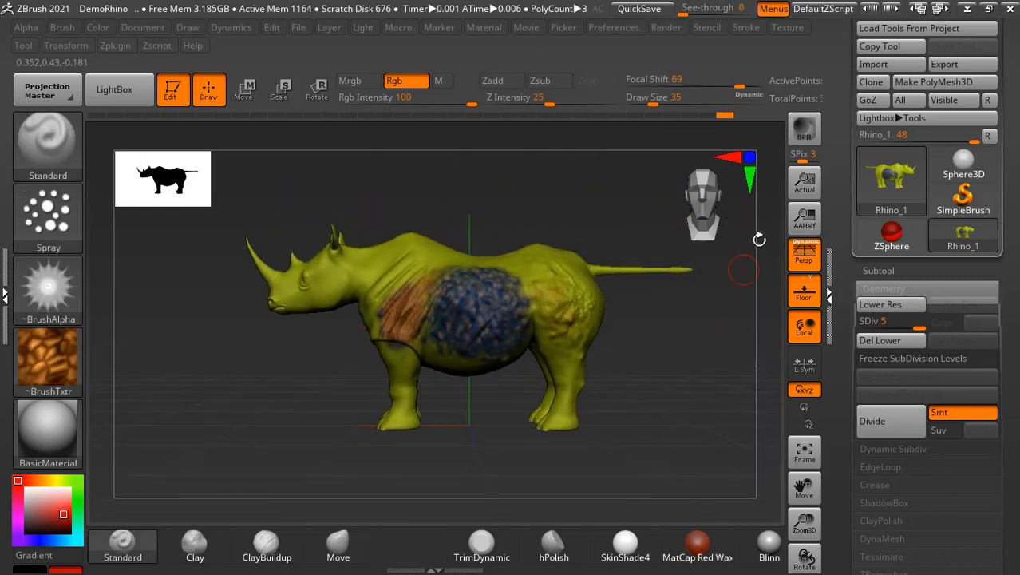
pyautogui.click(804, 129)
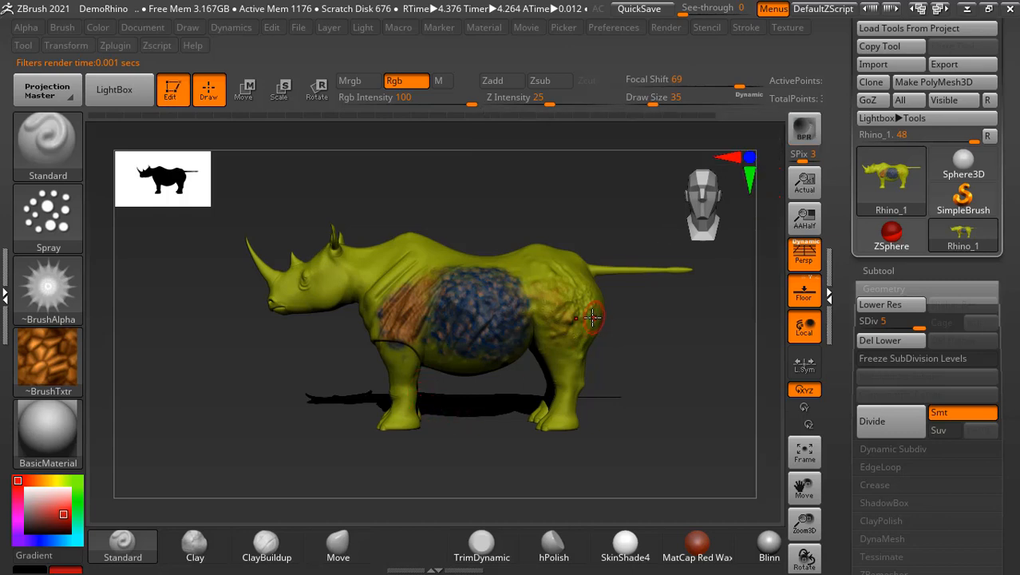
pyautogui.hotkey('alt', 'Tab')
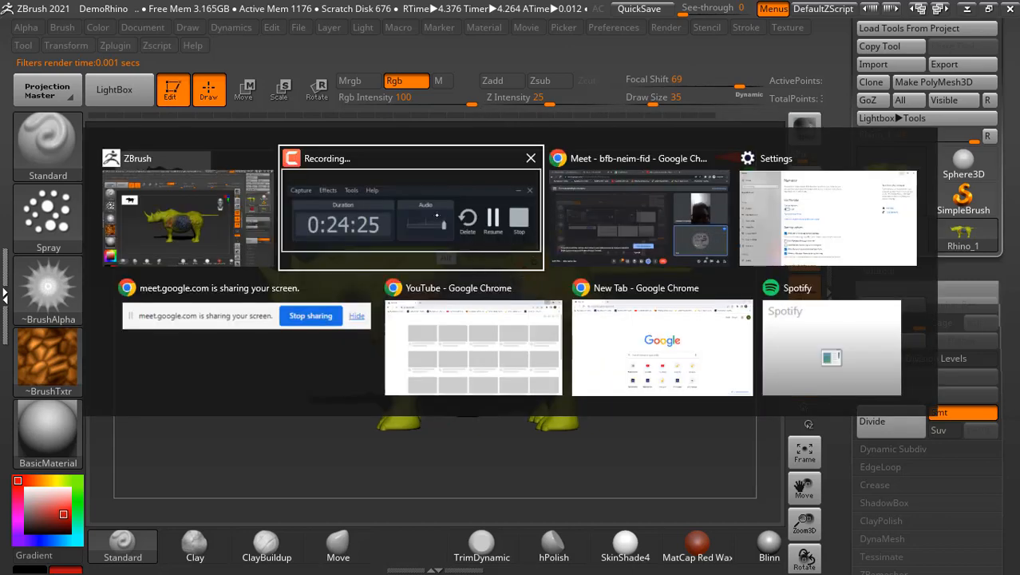